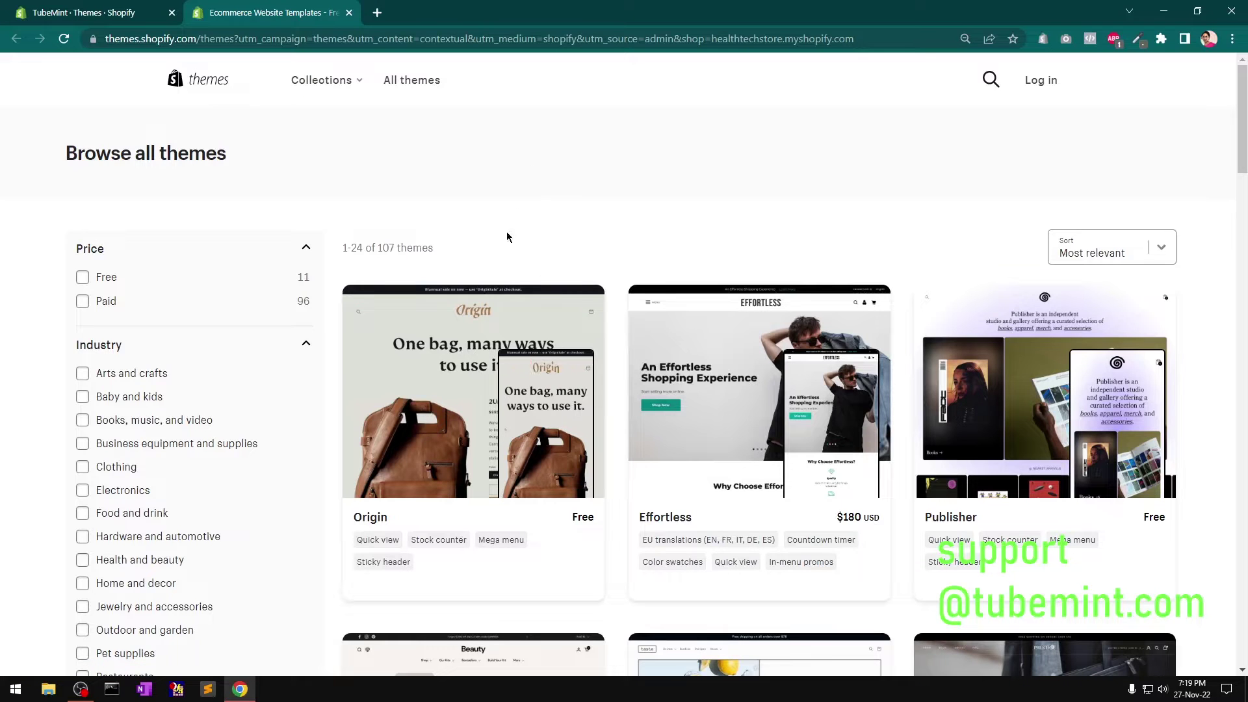
Open the Origin theme's demo store in a separate tab and try adding the theme to the store
{"action": "left_click", "coordinate": [371, 519]}
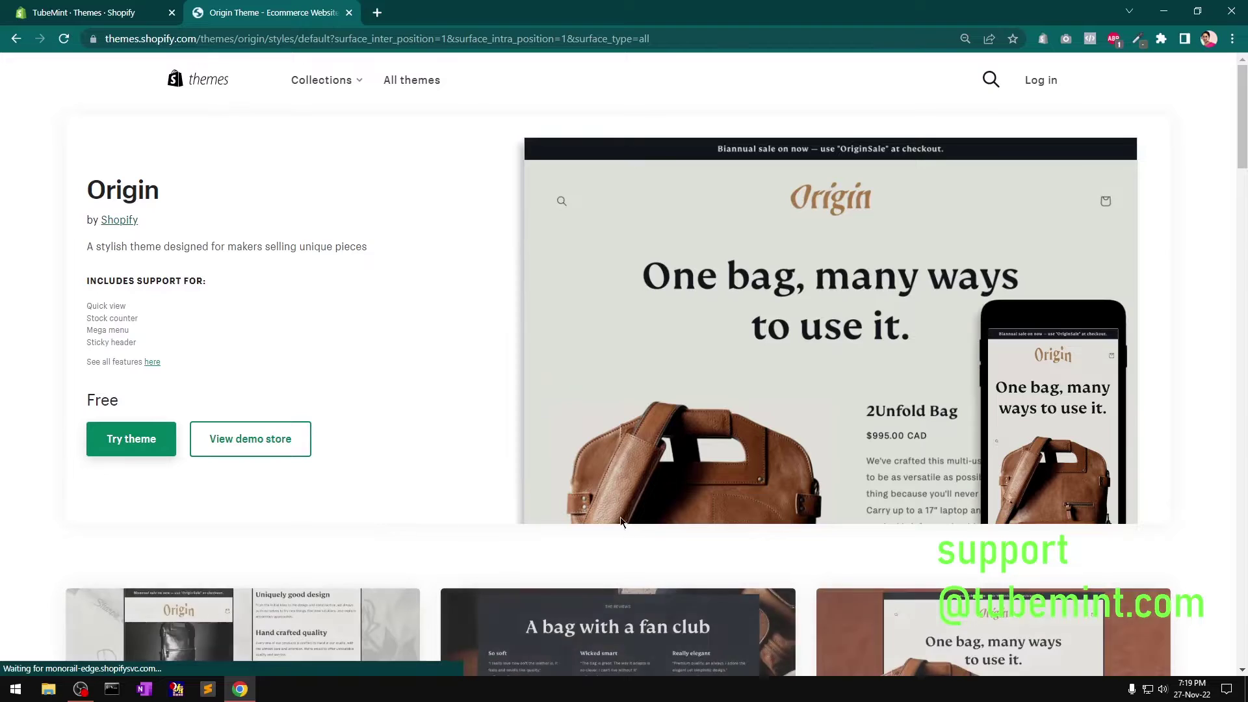
{"action": "right_click", "coordinate": [241, 444]}
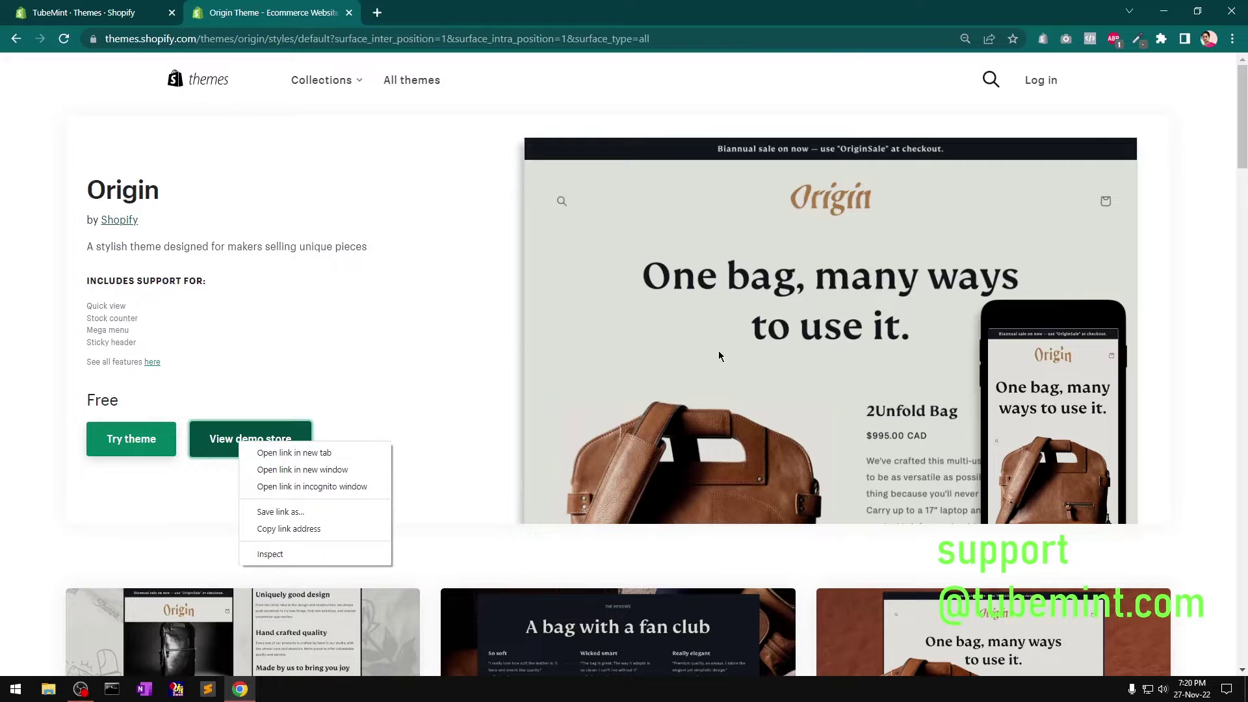
{"action": "left_click", "coordinate": [296, 453]}
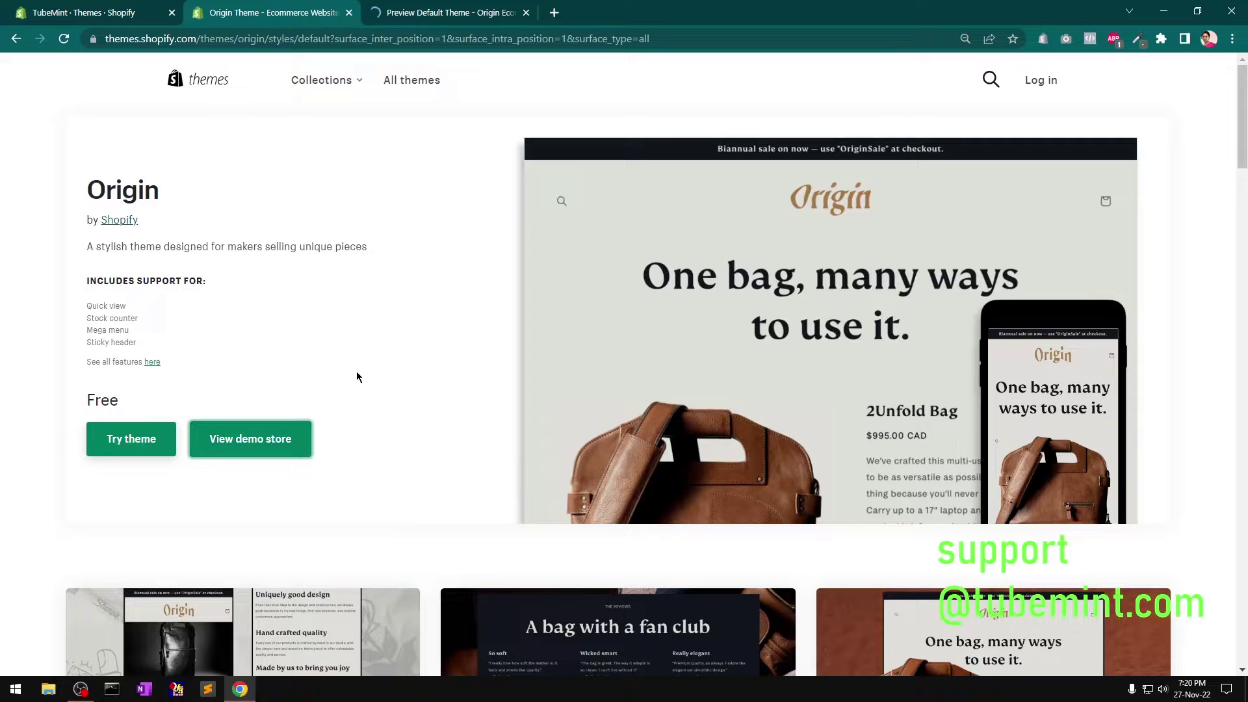
{"action": "left_click", "coordinate": [131, 447]}
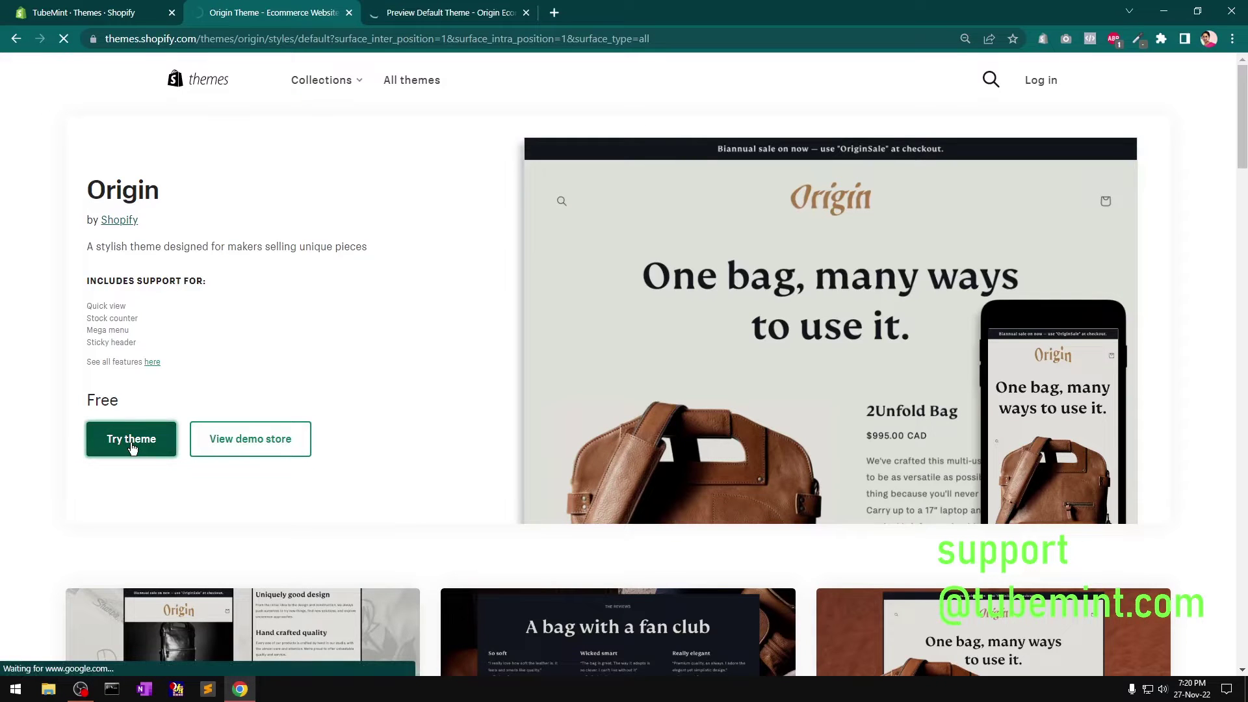
Examine the Origin demo store's home page in desktop view from the header down to the footer
{"action": "key", "text": "ctrl+Tab"}
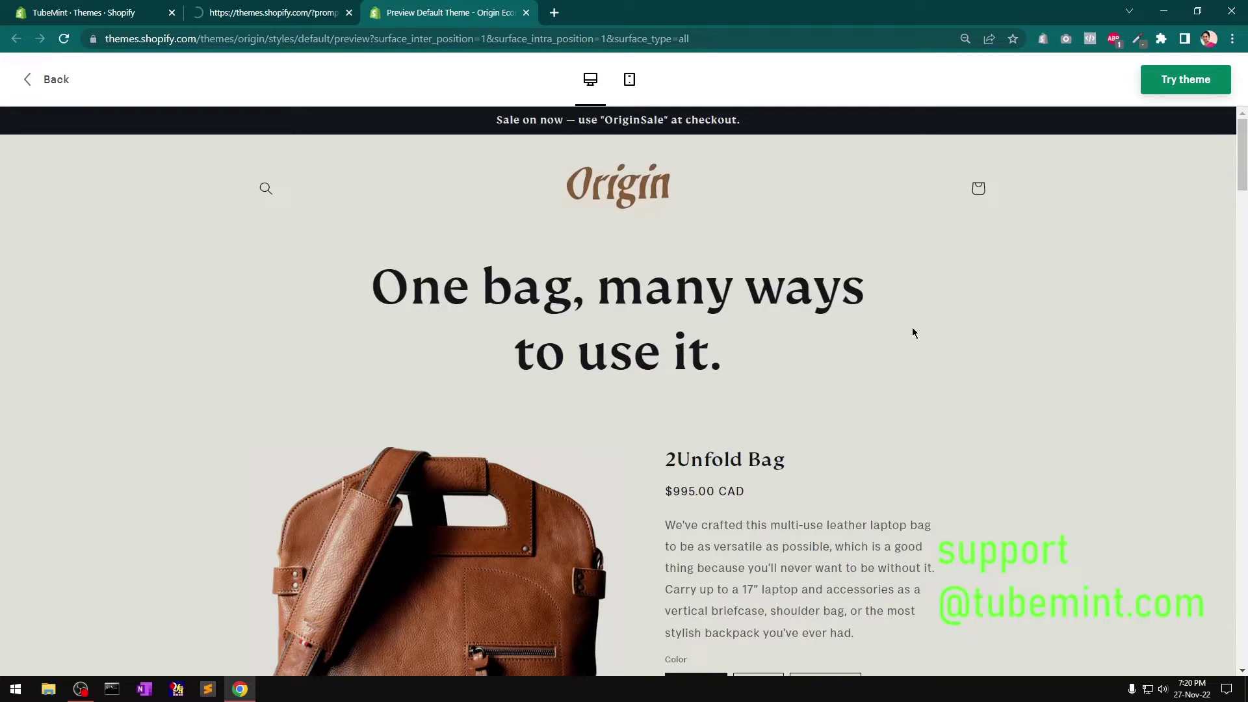
{"action": "scroll", "coordinate": [913, 333], "scroll_direction": "down", "scroll_amount": 8}
{"action": "scroll", "coordinate": [912, 333], "scroll_direction": "down", "scroll_amount": 20}
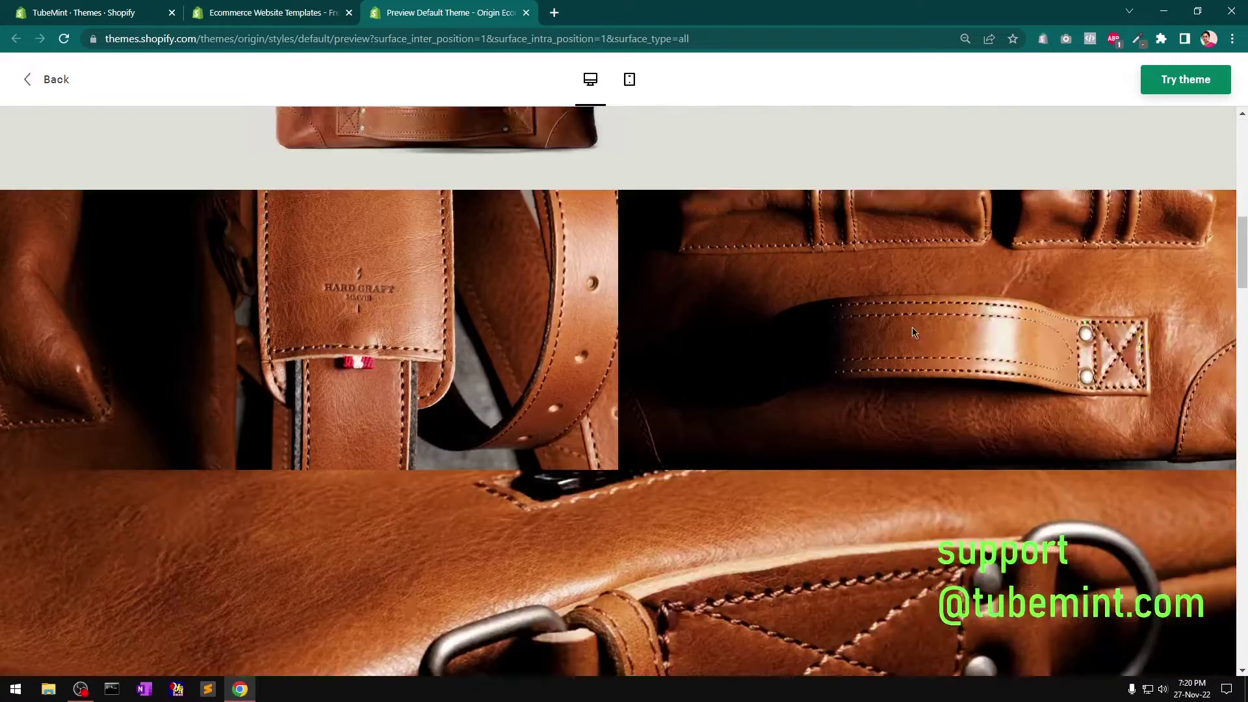
{"action": "scroll", "coordinate": [913, 333], "scroll_direction": "down", "scroll_amount": 15}
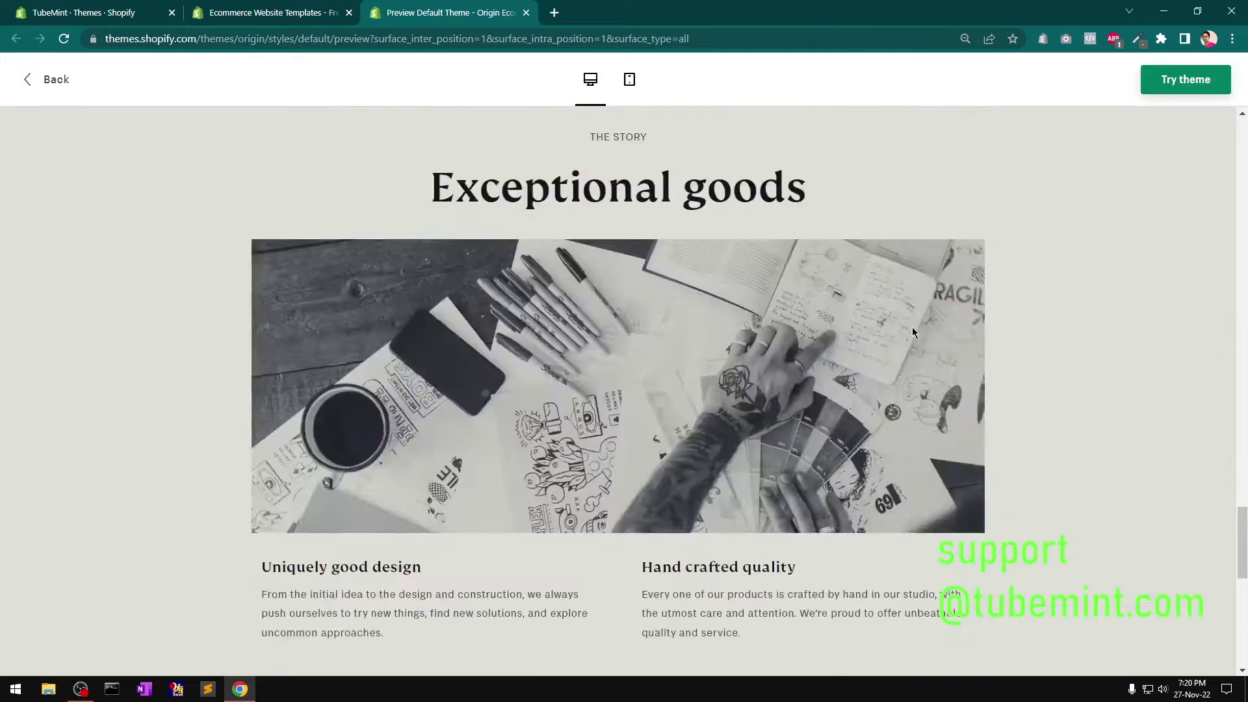
{"action": "scroll", "coordinate": [913, 332], "scroll_direction": "down", "scroll_amount": 3}
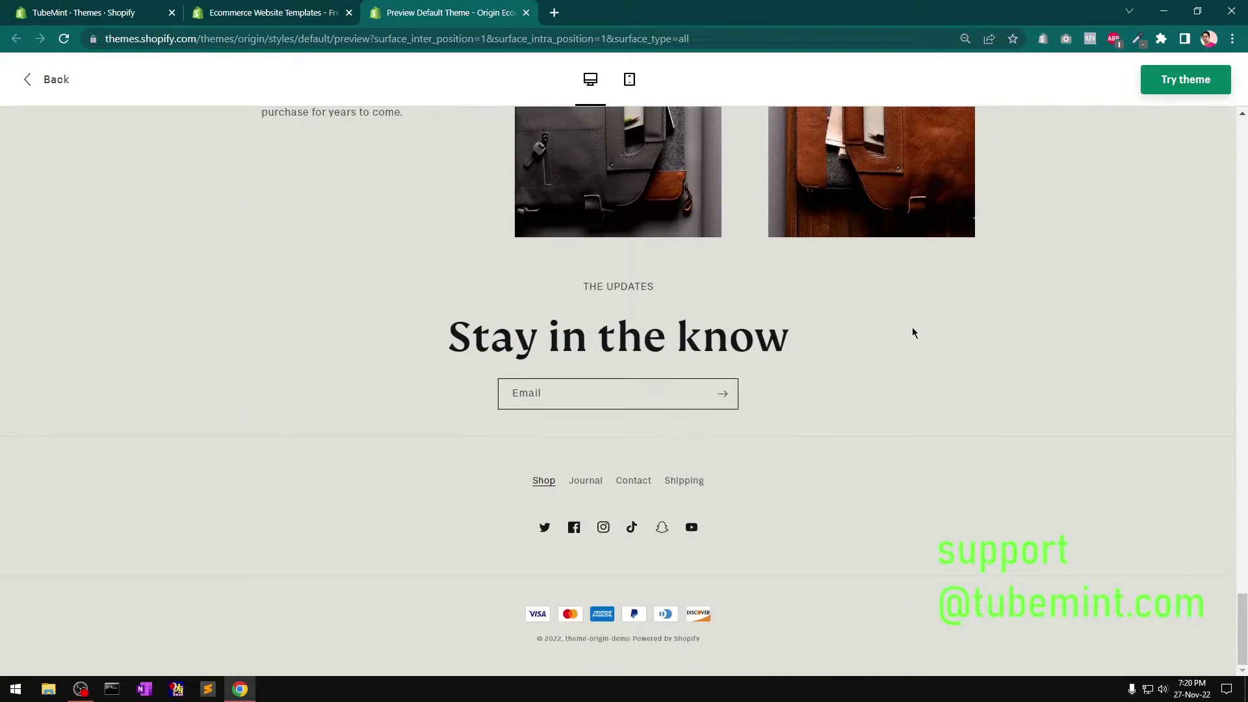
{"action": "scroll", "coordinate": [913, 333], "scroll_direction": "up", "scroll_amount": 14}
{"action": "scroll", "coordinate": [913, 333], "scroll_direction": "down", "scroll_amount": 8}
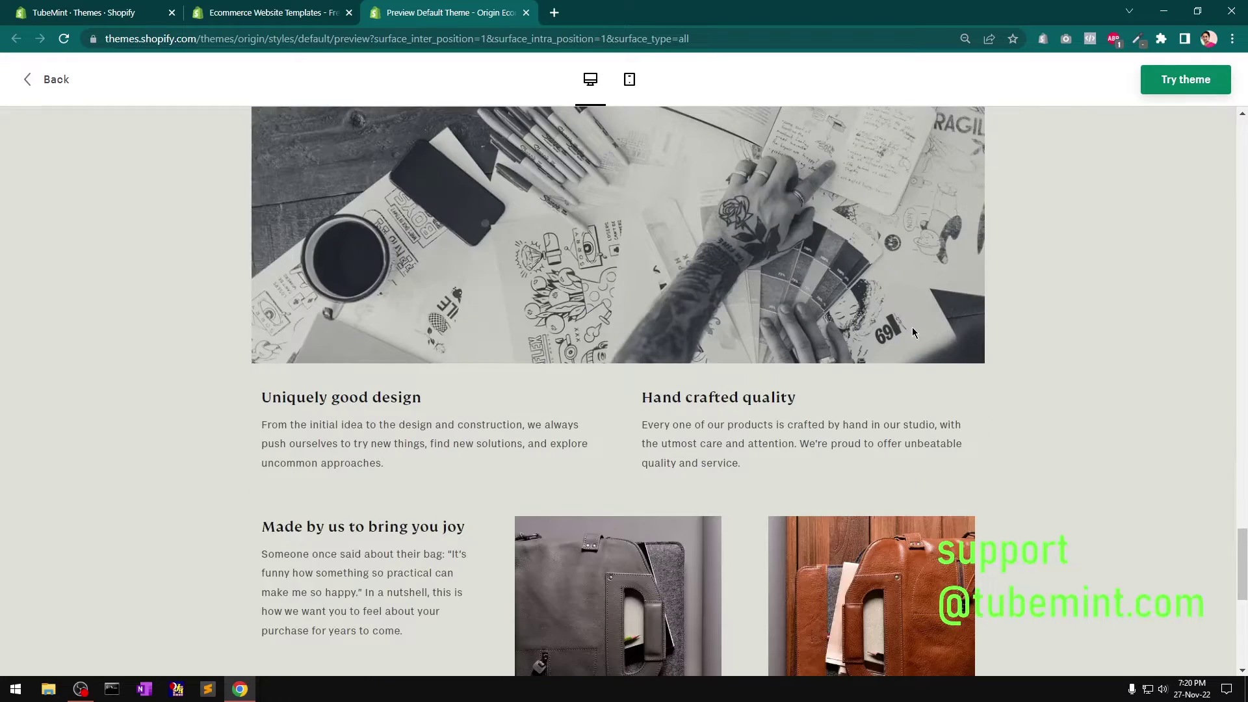
{"action": "scroll", "coordinate": [913, 333], "scroll_direction": "down", "scroll_amount": 8}
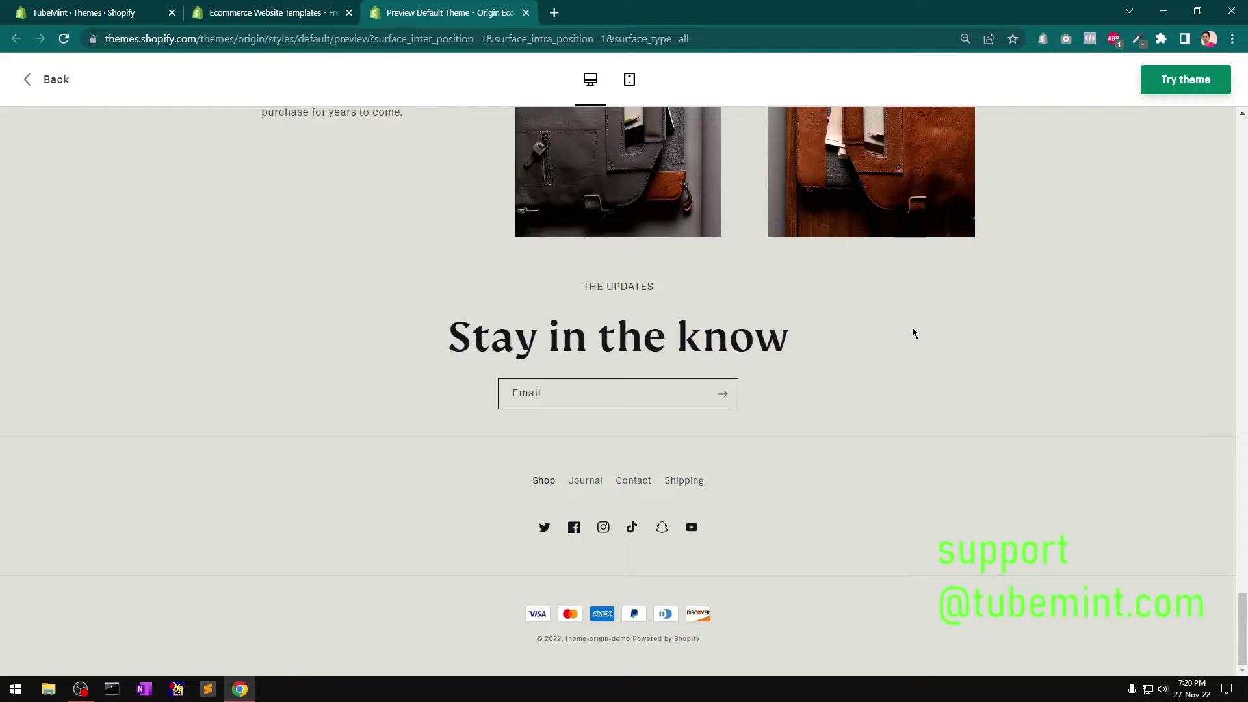
{"action": "scroll", "coordinate": [912, 333], "scroll_direction": "up", "scroll_amount": 18}
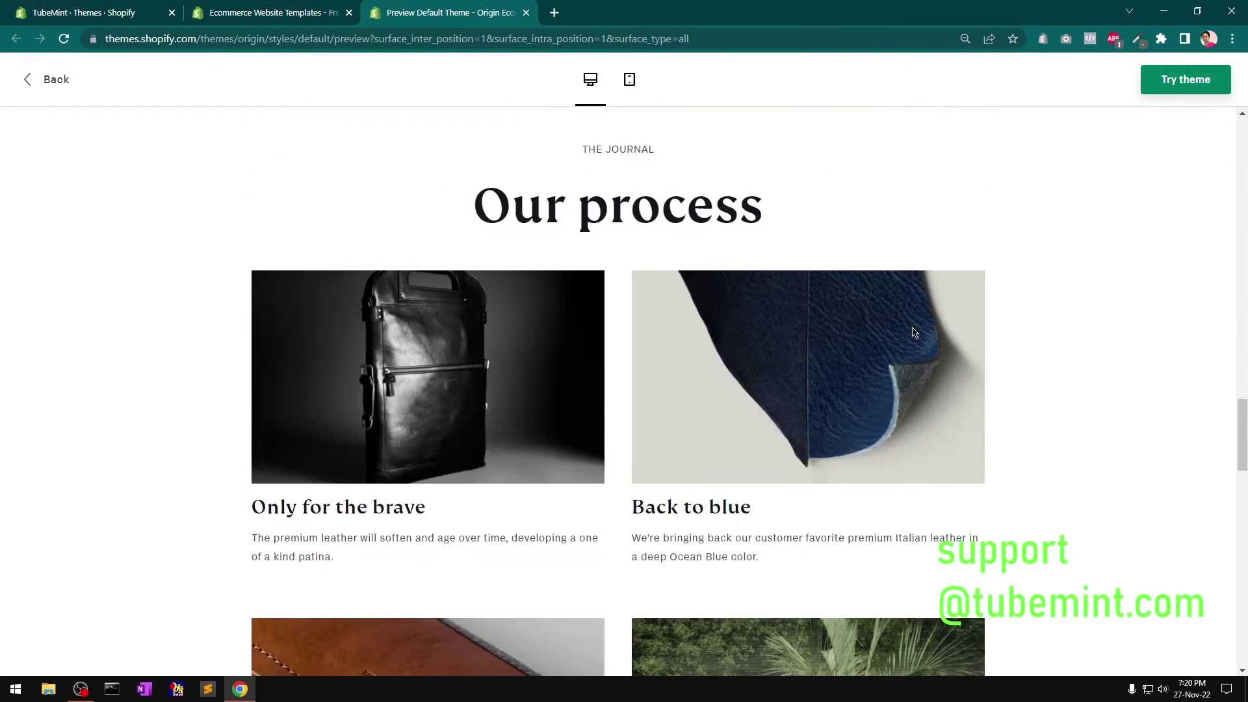
{"action": "scroll", "coordinate": [913, 333], "scroll_direction": "up", "scroll_amount": 15}
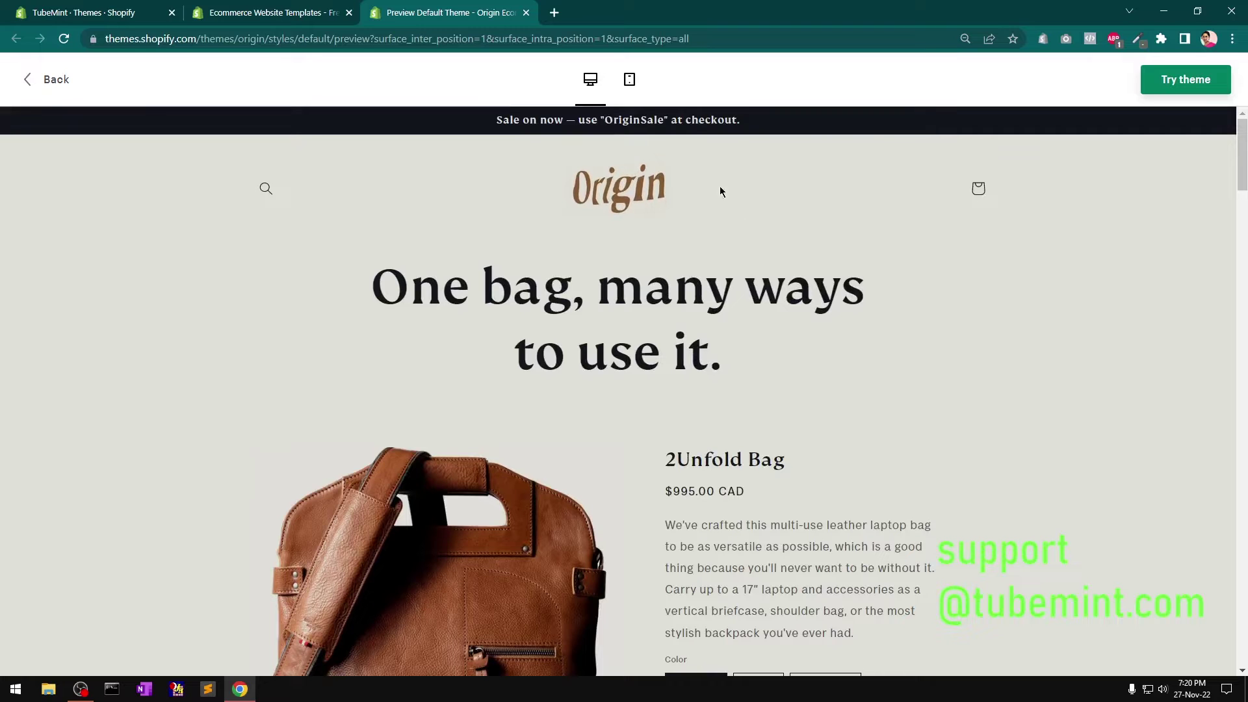
Switch the Origin demo store to the mobile preview and examine its home page layout
{"action": "left_click", "coordinate": [629, 79]}
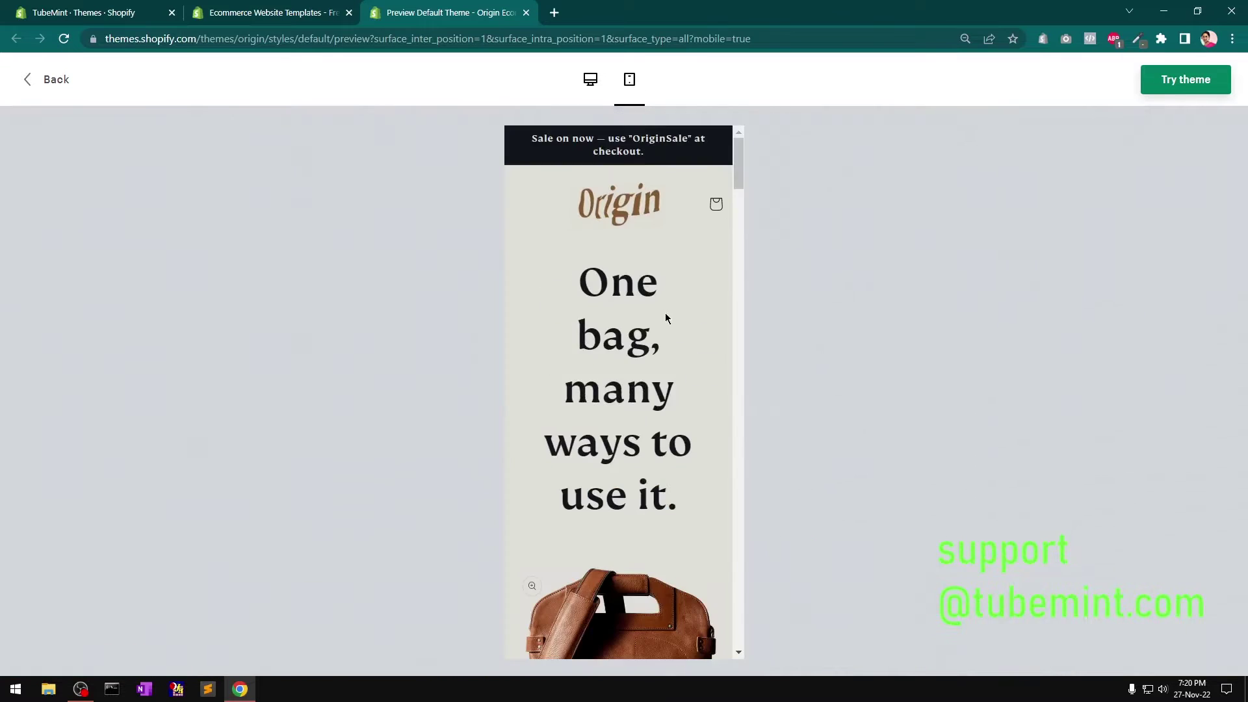
{"action": "scroll", "coordinate": [646, 298], "scroll_direction": "down", "scroll_amount": 8}
{"action": "scroll", "coordinate": [646, 299], "scroll_direction": "down", "scroll_amount": 20}
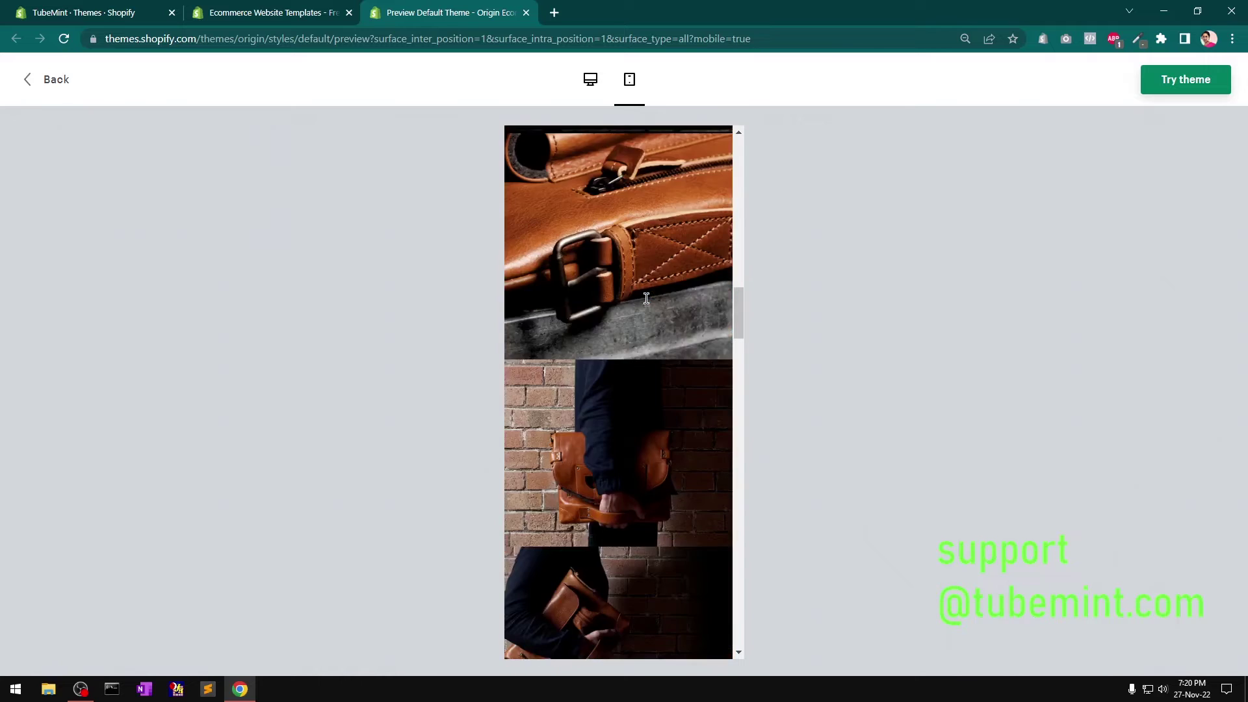
{"action": "scroll", "coordinate": [646, 298], "scroll_direction": "down", "scroll_amount": 10}
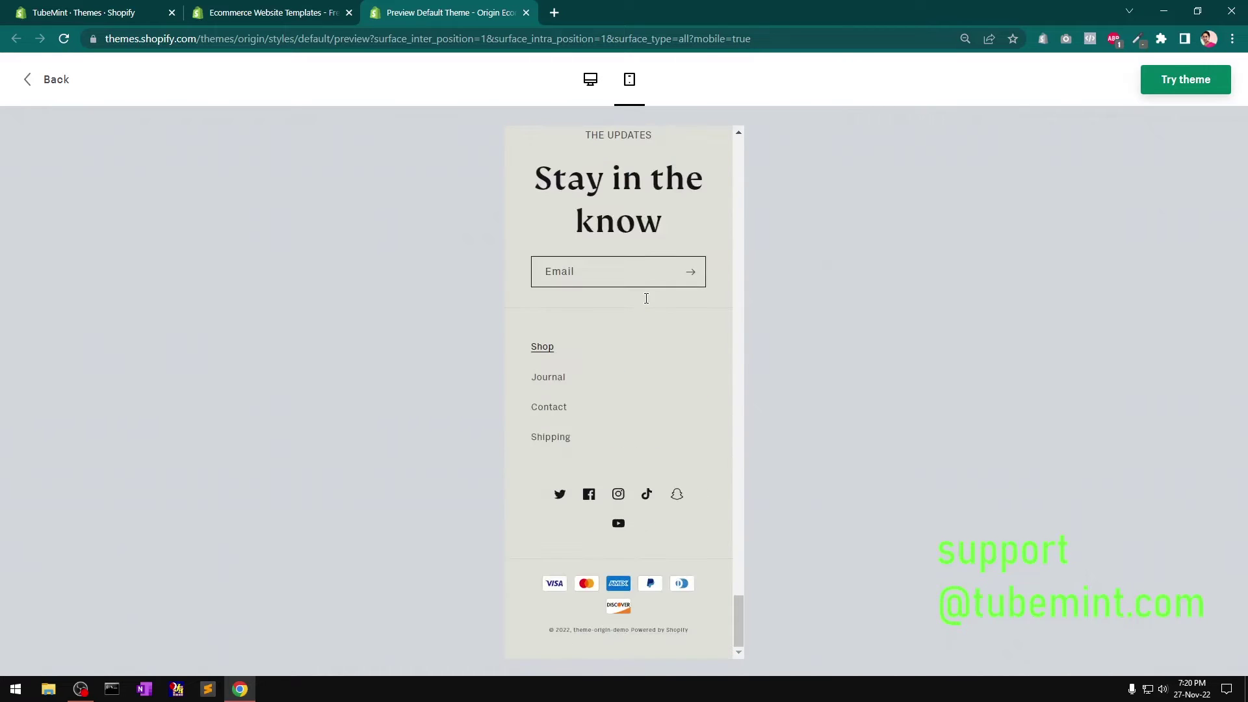
{"action": "scroll", "coordinate": [646, 298], "scroll_direction": "up", "scroll_amount": 20}
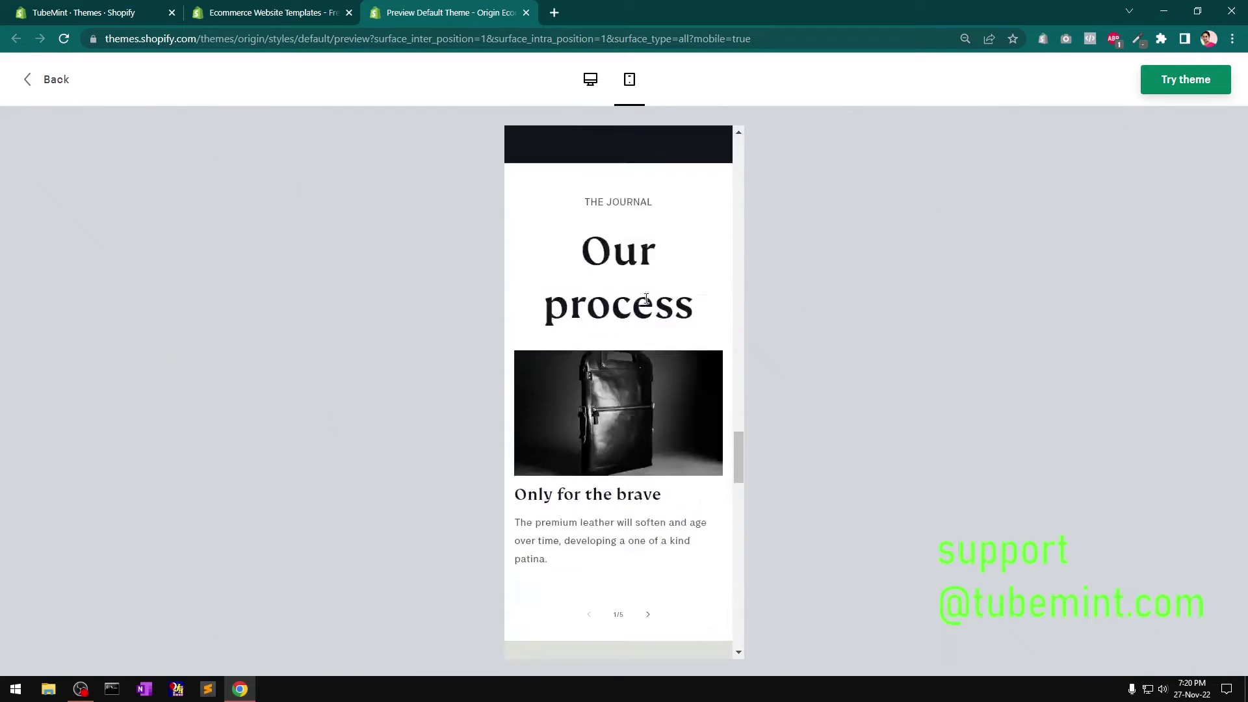
Reopen the Theme Store from the store admin's Themes page and add the free Origin theme to the store
{"action": "key", "text": "ctrl+1"}
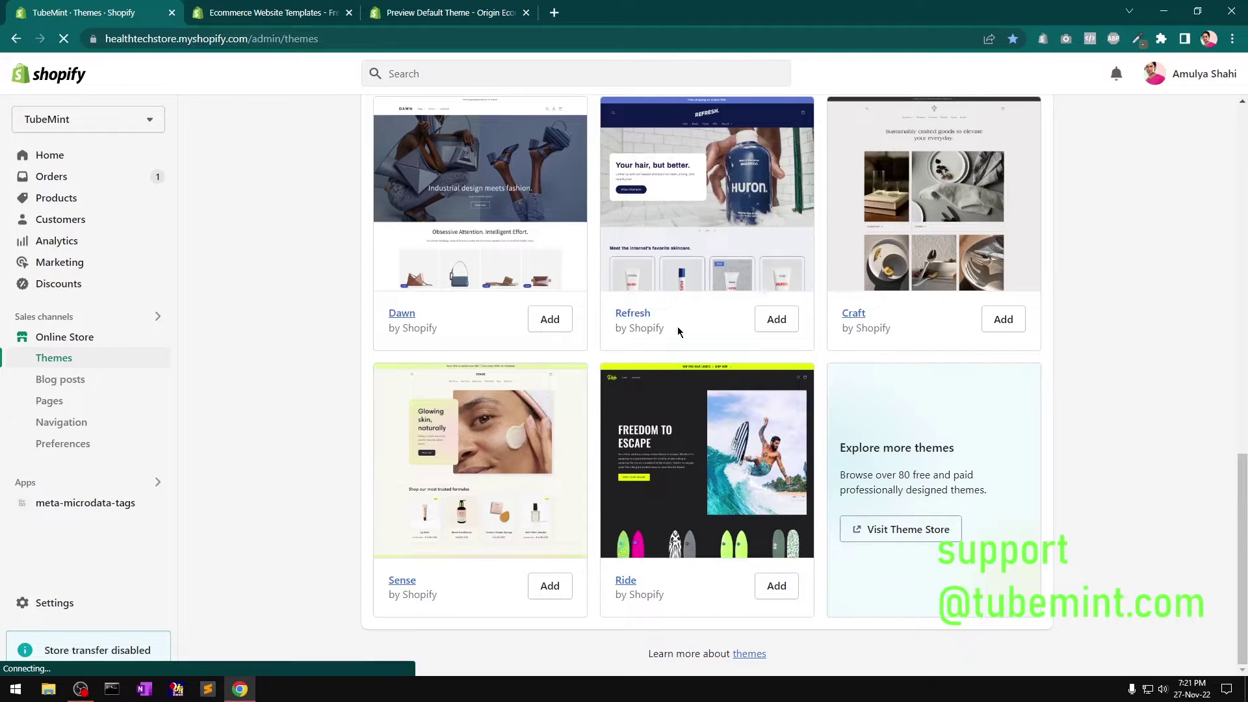
{"action": "left_click", "coordinate": [888, 529]}
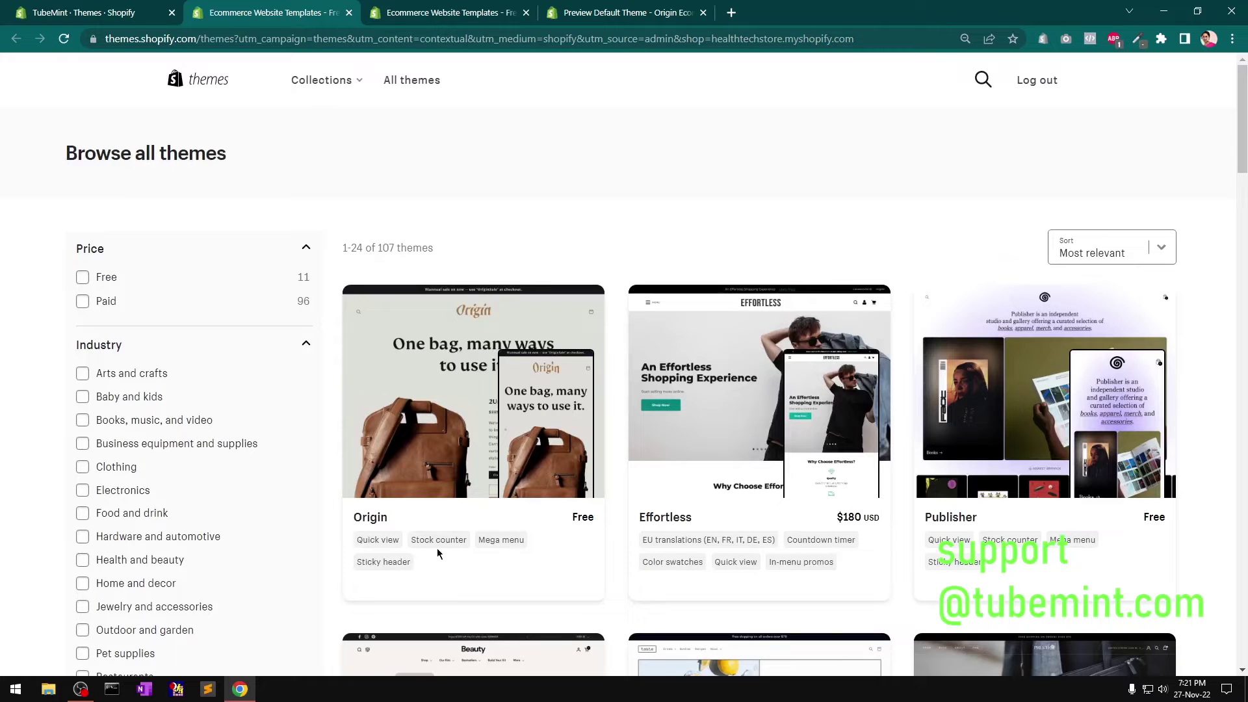
{"action": "left_click", "coordinate": [463, 442]}
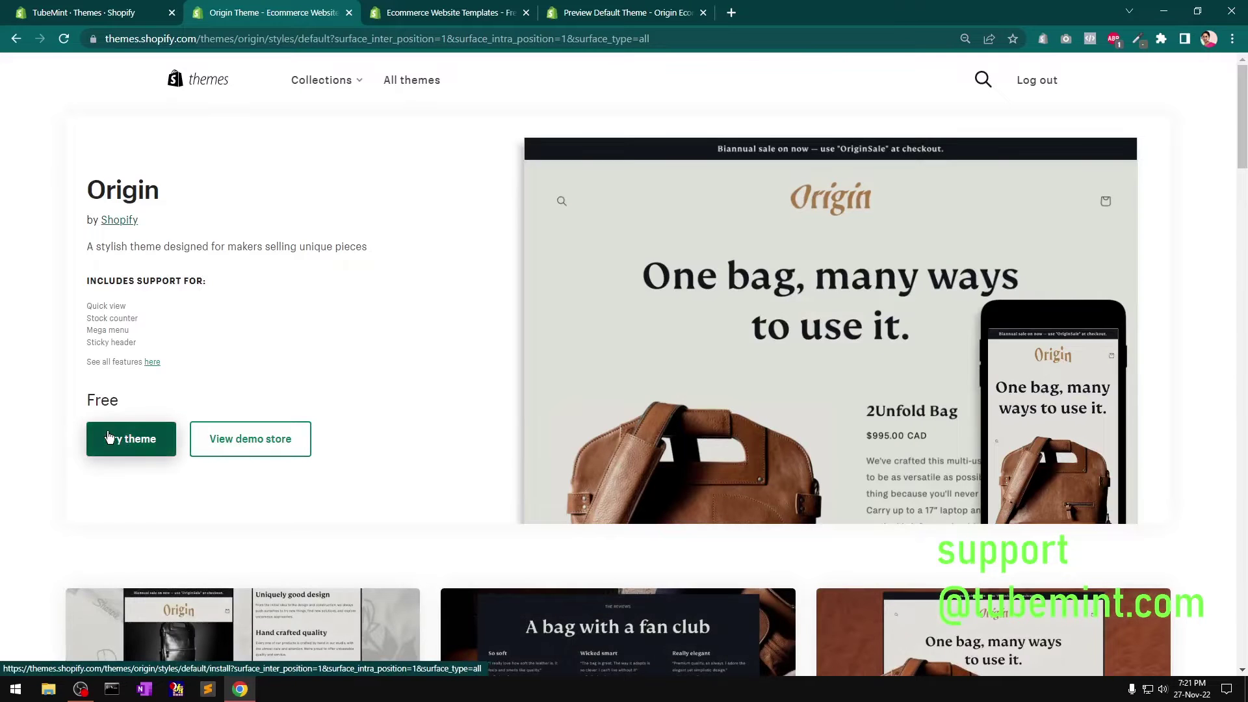
{"action": "left_click", "coordinate": [109, 437]}
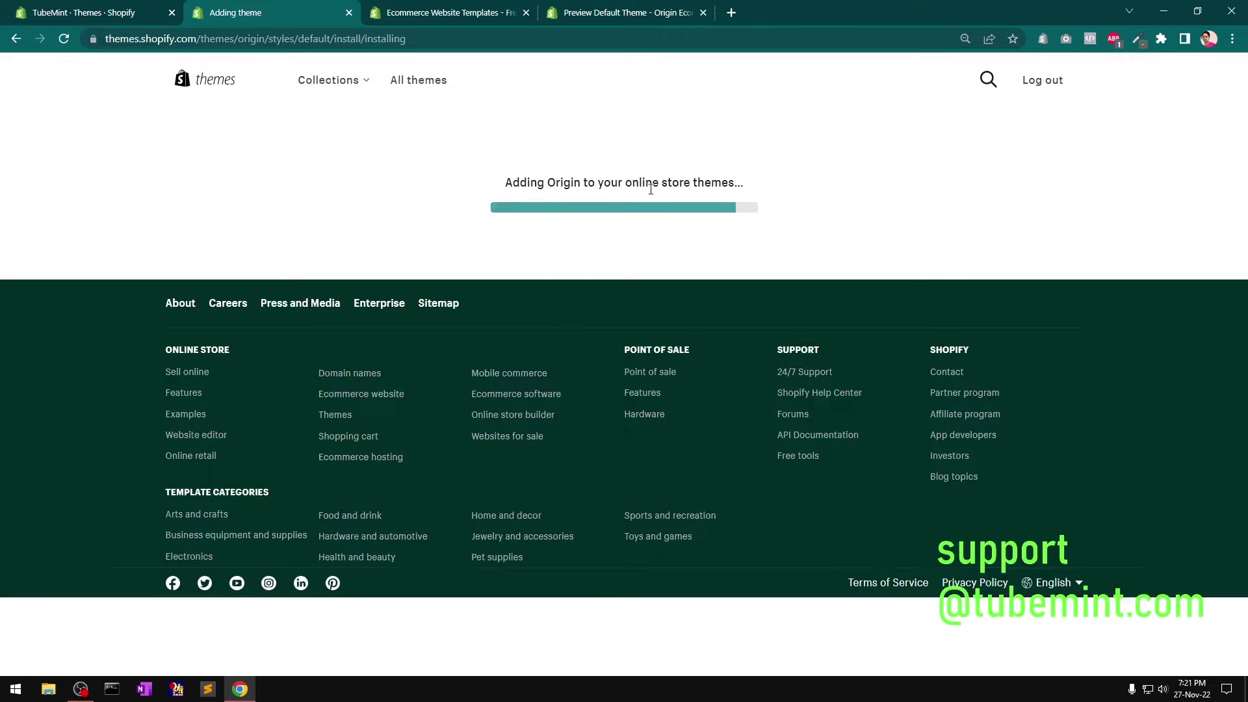
Reload the store admin's Themes page and check the tab where Origin is being installed
{"action": "left_click", "coordinate": [88, 6]}
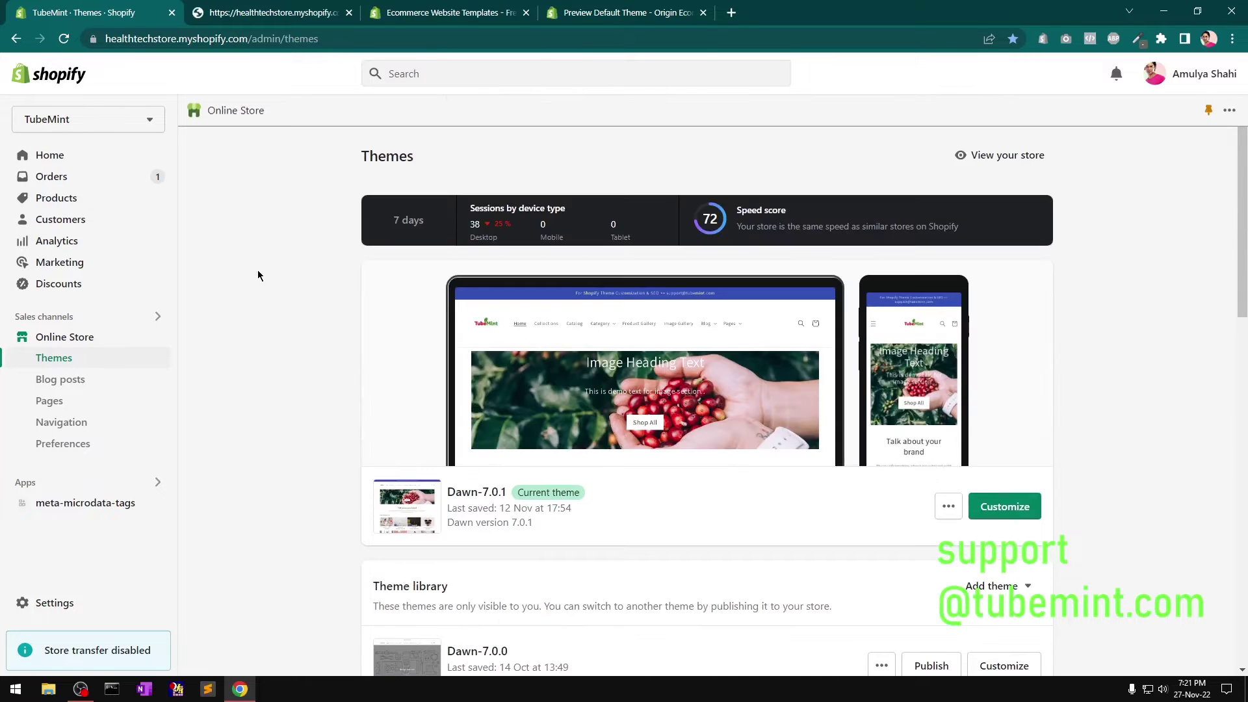
{"action": "left_click", "coordinate": [64, 38]}
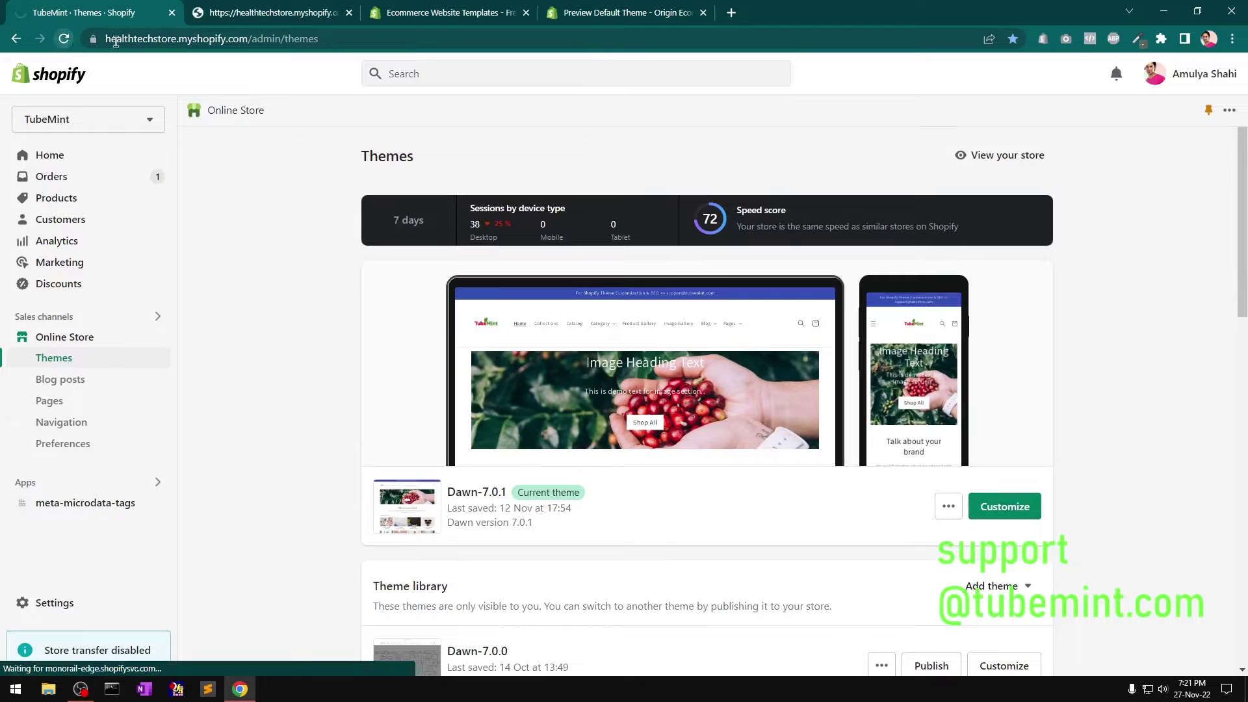
{"action": "left_click", "coordinate": [247, 7]}
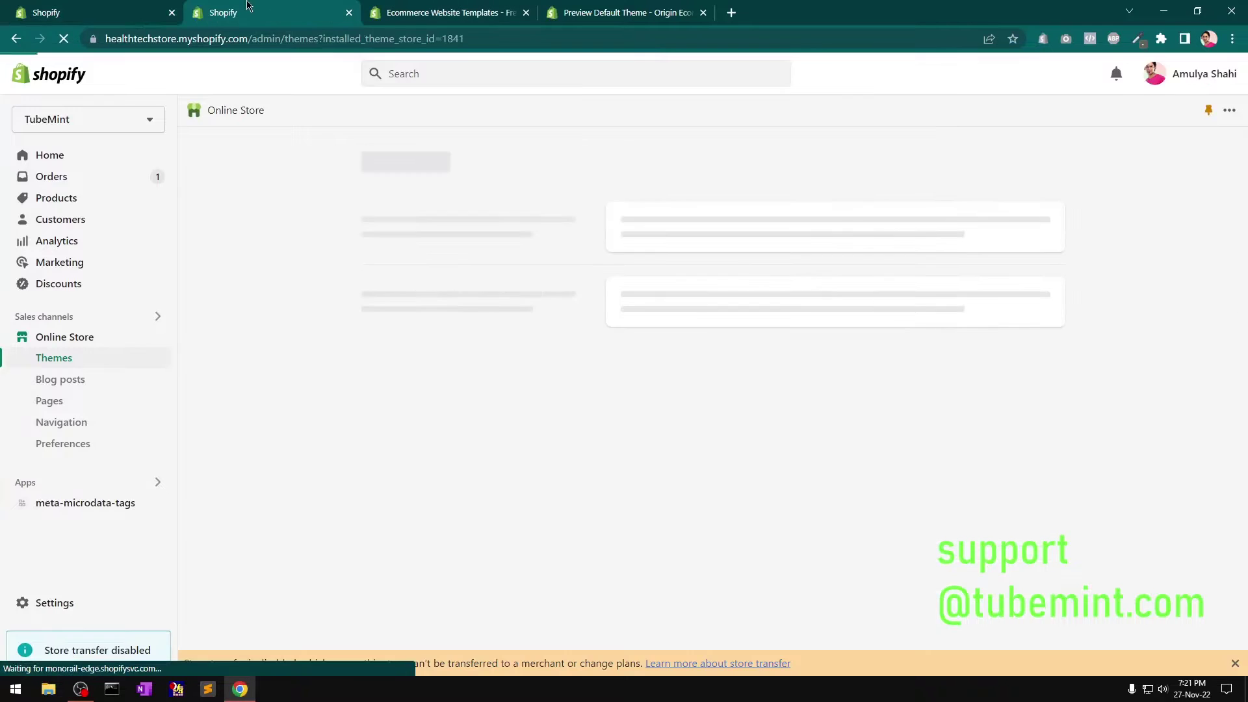
View the 2Unfold Bag's enlarged photo gallery in the Origin demo store and close it
{"action": "left_click", "coordinate": [618, 12]}
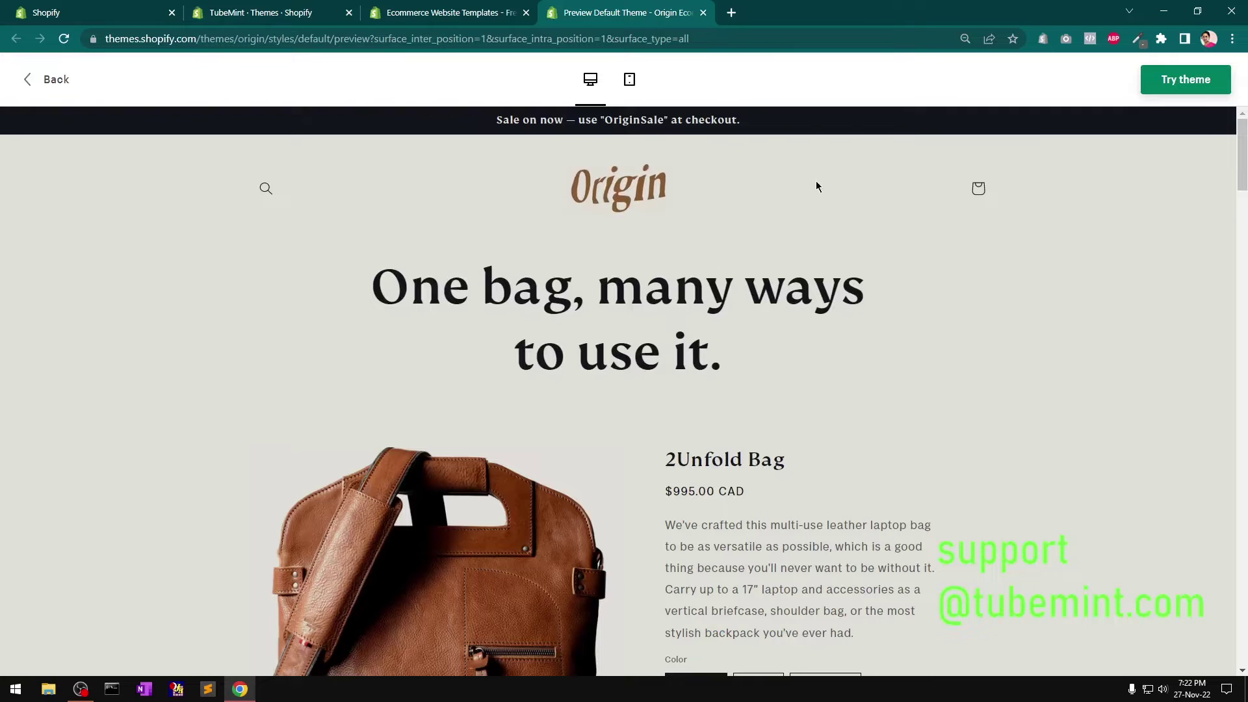
{"action": "left_click", "coordinate": [446, 564]}
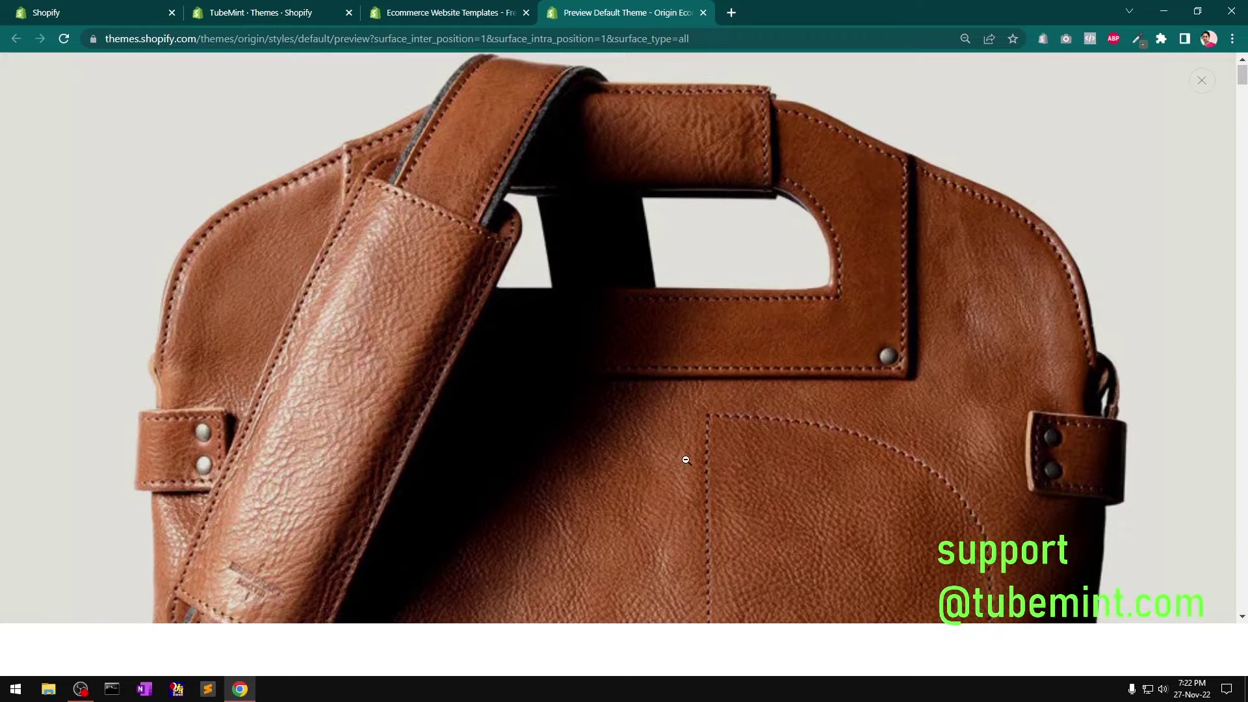
{"action": "scroll", "coordinate": [686, 460], "scroll_direction": "down", "scroll_amount": 10}
{"action": "scroll", "coordinate": [686, 460], "scroll_direction": "down", "scroll_amount": 10}
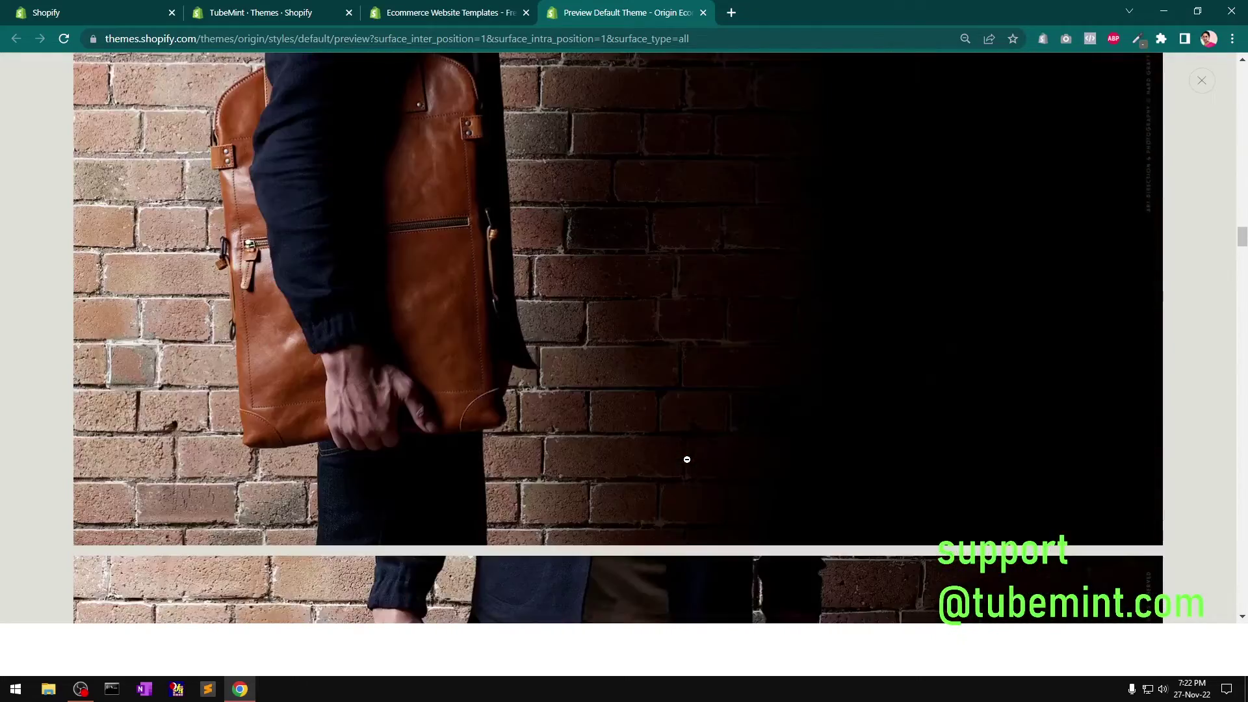
{"action": "scroll", "coordinate": [687, 459], "scroll_direction": "down", "scroll_amount": 10}
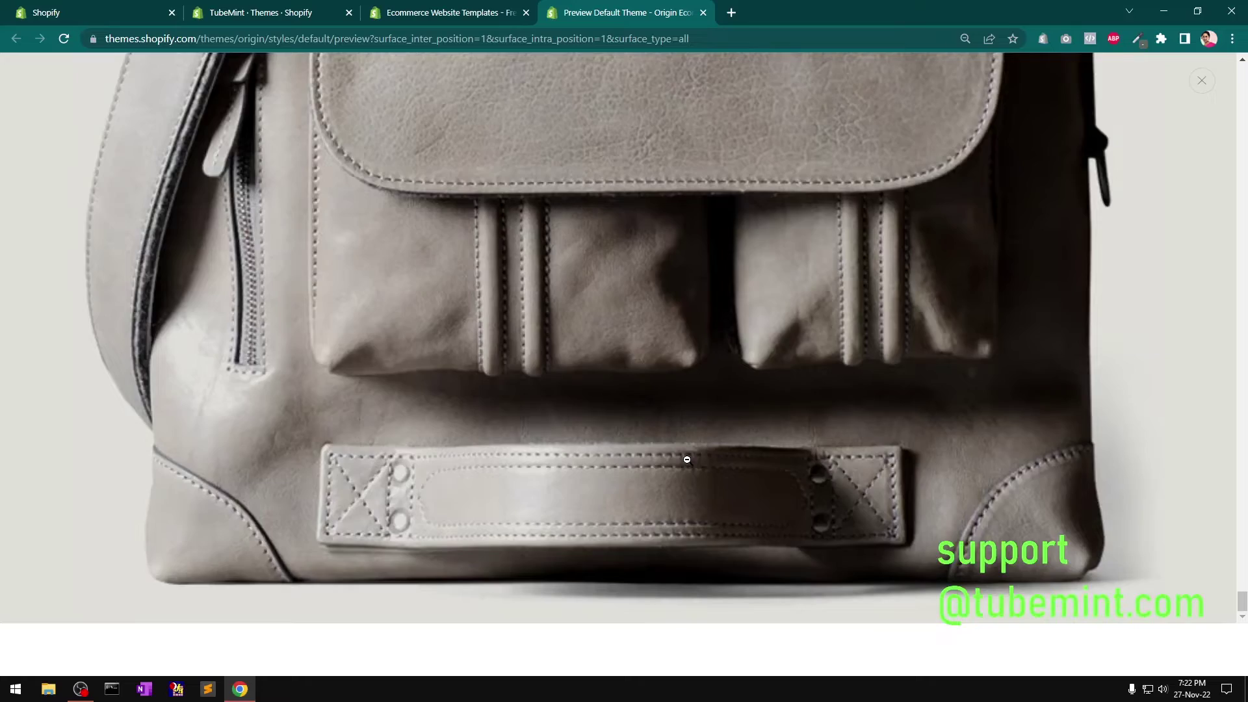
{"action": "scroll", "coordinate": [686, 459], "scroll_direction": "up", "scroll_amount": 15}
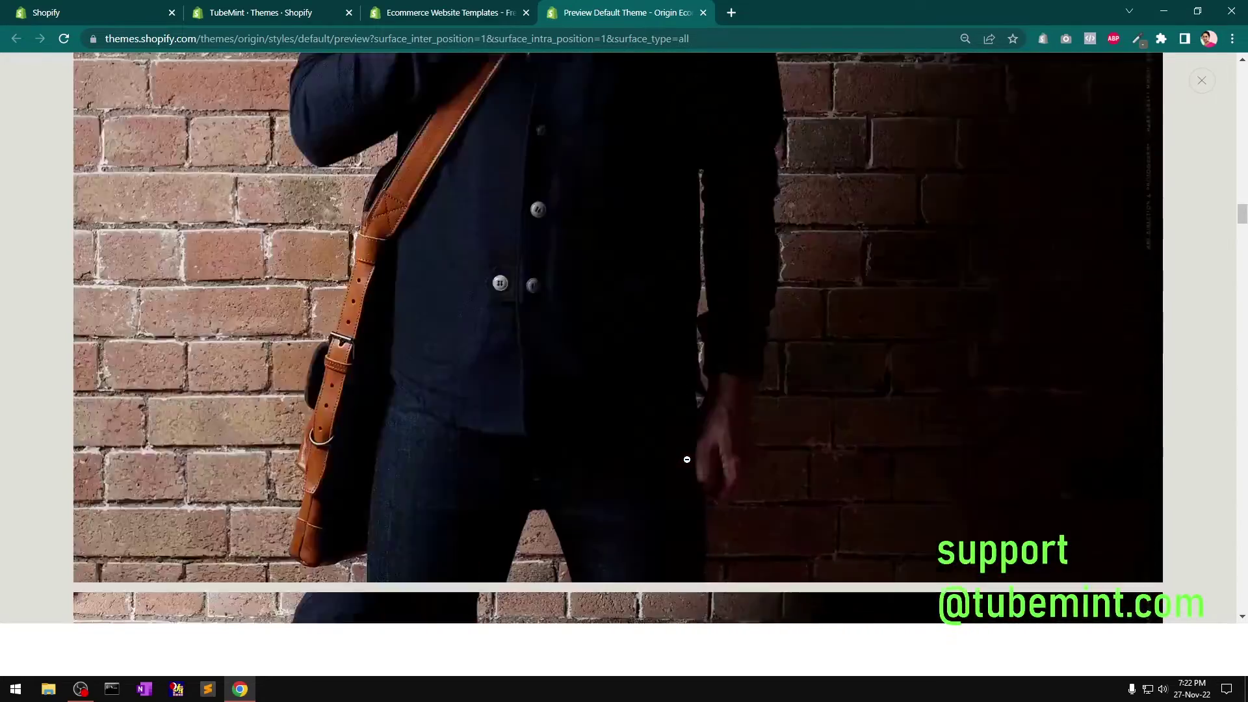
{"action": "scroll", "coordinate": [687, 459], "scroll_direction": "up", "scroll_amount": 6}
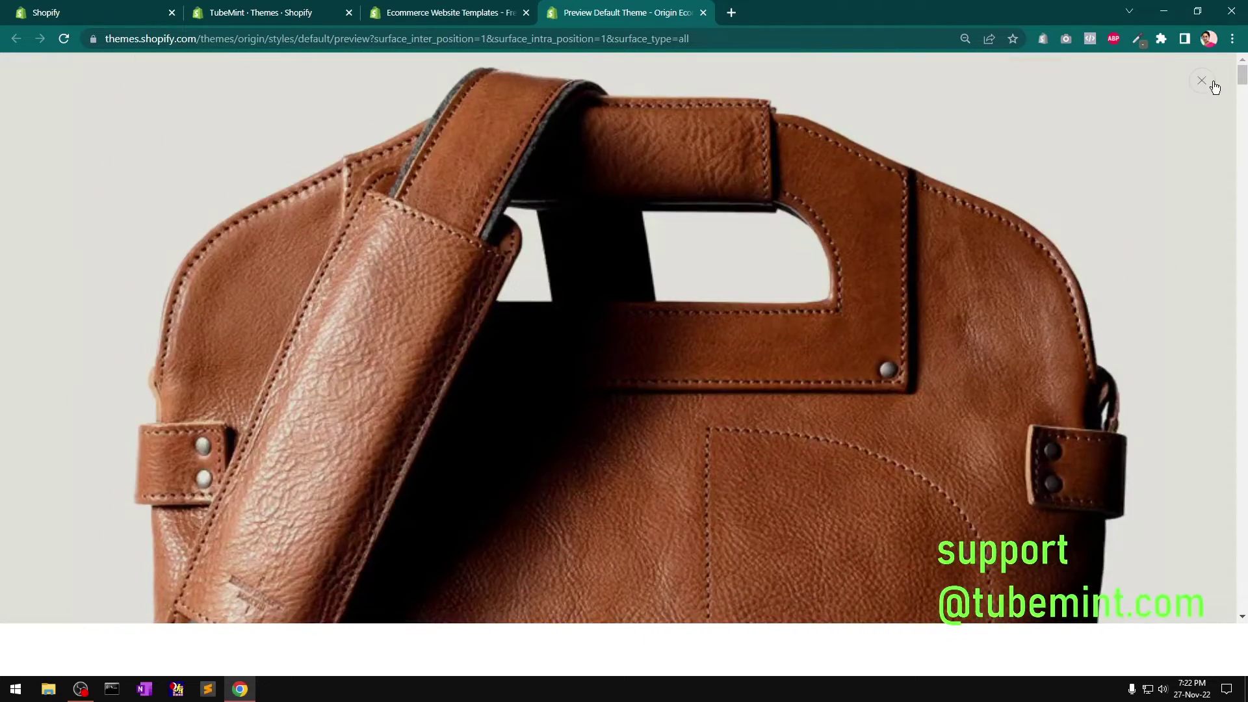
{"action": "left_click", "coordinate": [1201, 81]}
Preview the 2Unfold Bag in Grey and Chestnut, and set its color back to Classic
{"action": "left_click_drag", "start_coordinate": [1245, 167], "coordinate": [1245, 141]}
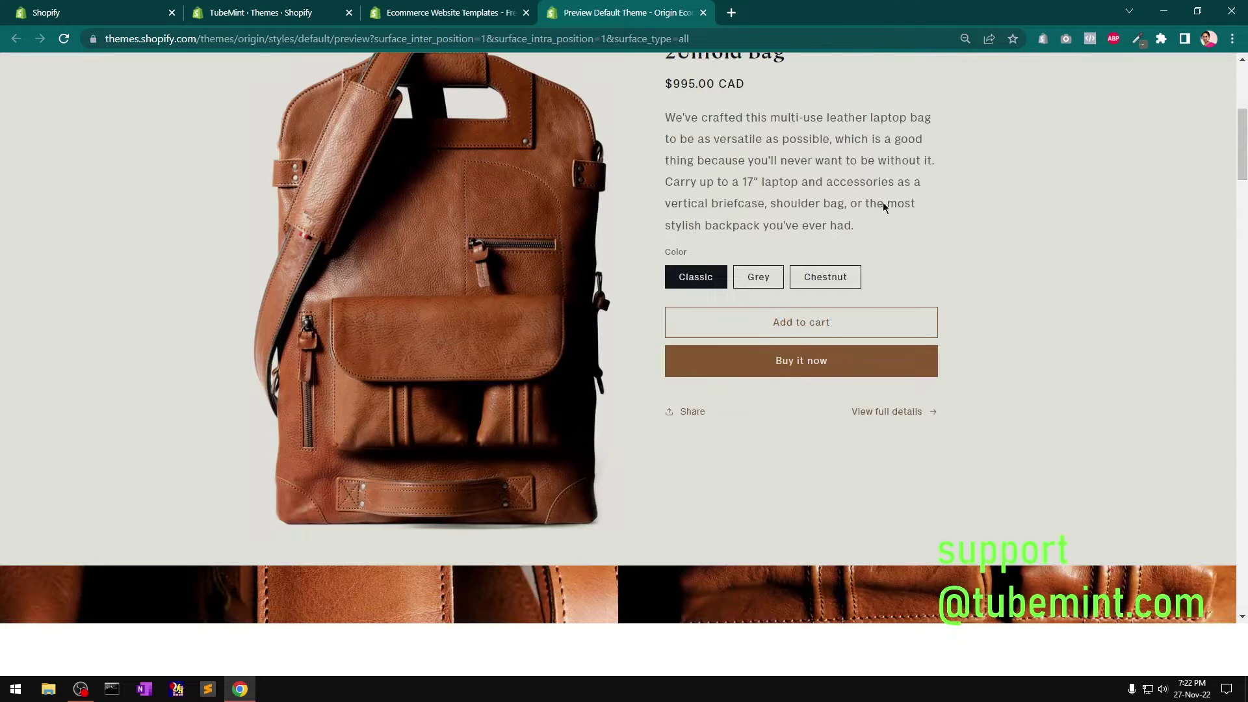
{"action": "left_click", "coordinate": [752, 292]}
{"action": "left_click", "coordinate": [823, 290]}
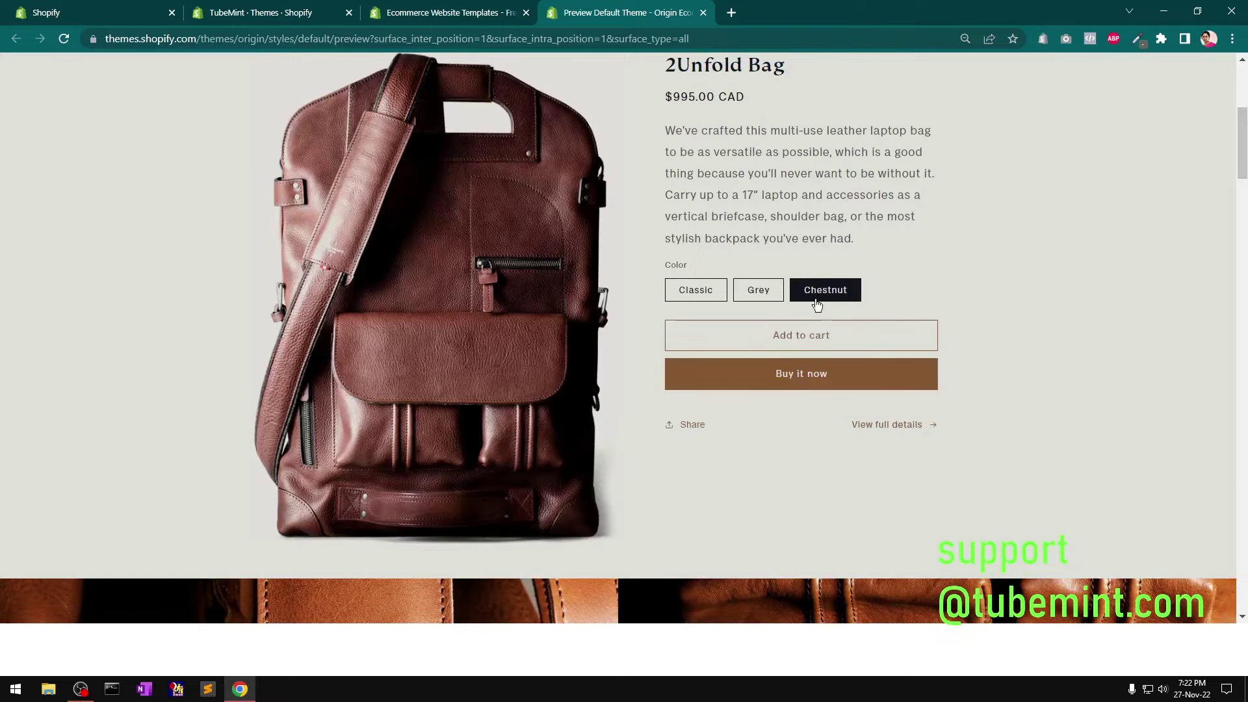
{"action": "left_click", "coordinate": [696, 294]}
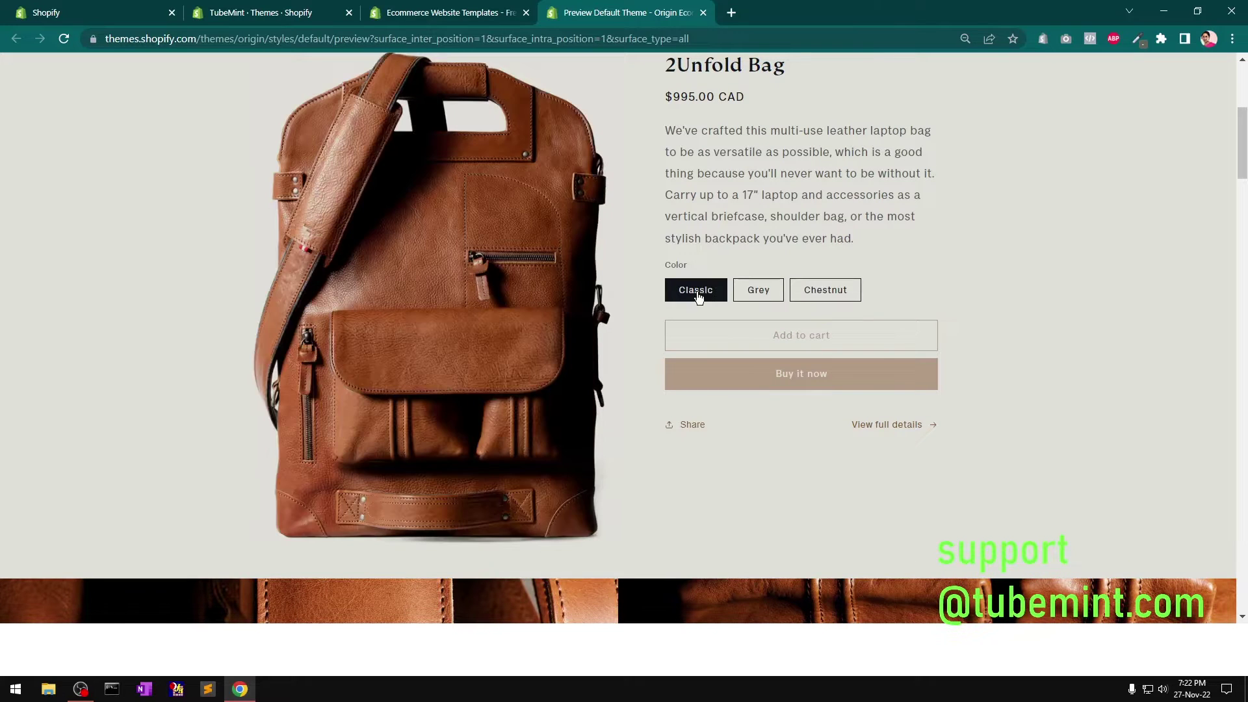
Open the 2Unfold Bag's full details and examine its images, description and purchase options
{"action": "left_click", "coordinate": [872, 428]}
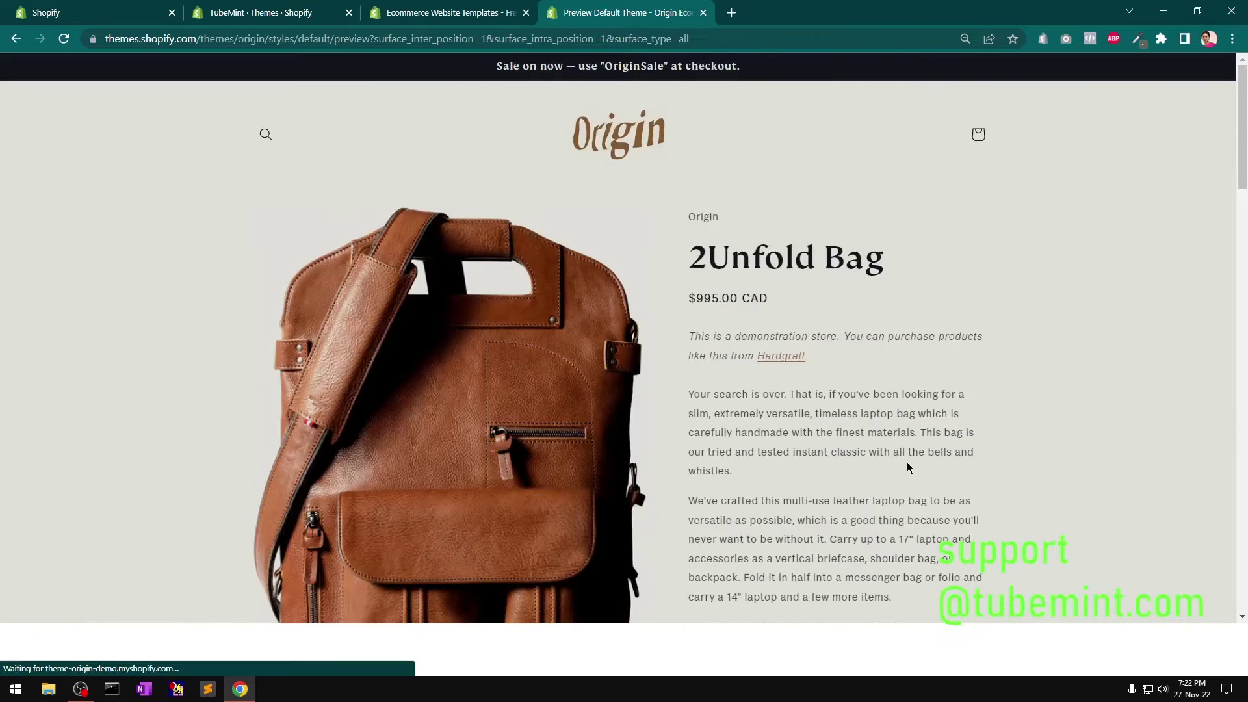
{"action": "scroll", "coordinate": [743, 397], "scroll_direction": "down", "scroll_amount": 2}
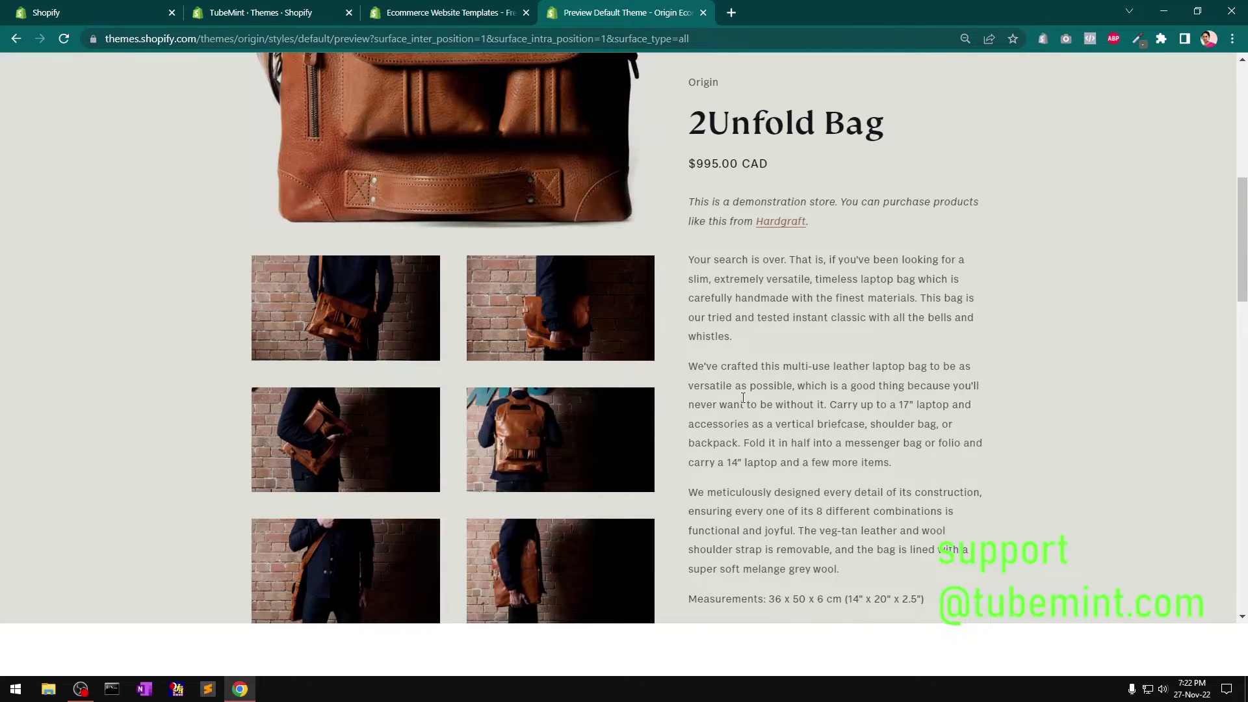
{"action": "scroll", "coordinate": [743, 397], "scroll_direction": "down", "scroll_amount": 10}
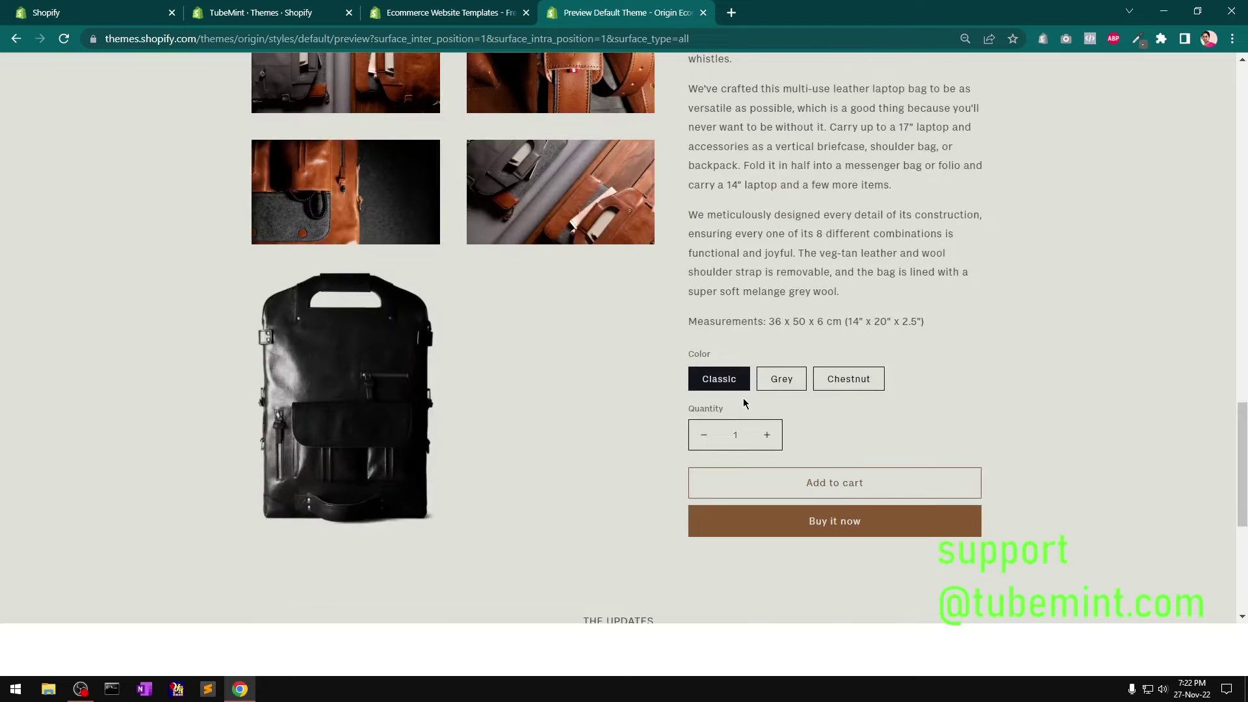
Look over the 2Unfold Bag page's description, image gallery, newsletter signup and footer in the Origin demo store
{"action": "scroll", "coordinate": [744, 403], "scroll_direction": "down", "scroll_amount": 6}
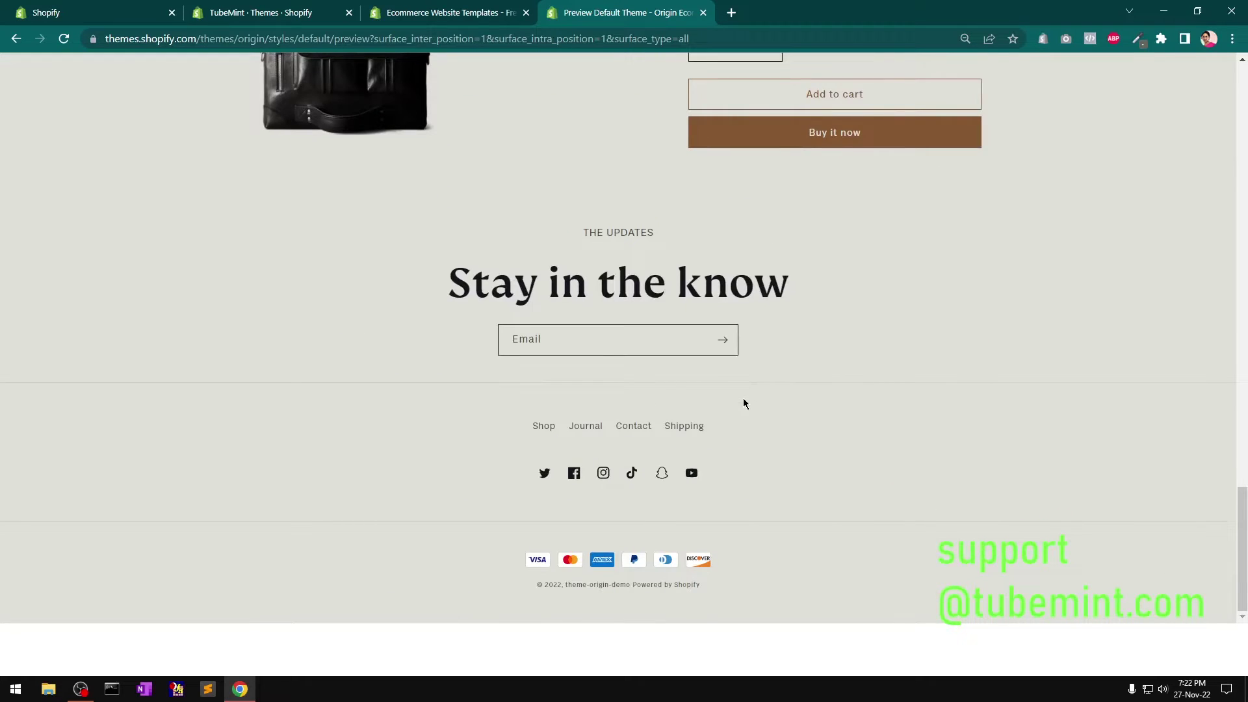
{"action": "scroll", "coordinate": [743, 403], "scroll_direction": "up", "scroll_amount": 8}
{"action": "scroll", "coordinate": [744, 403], "scroll_direction": "up", "scroll_amount": 10}
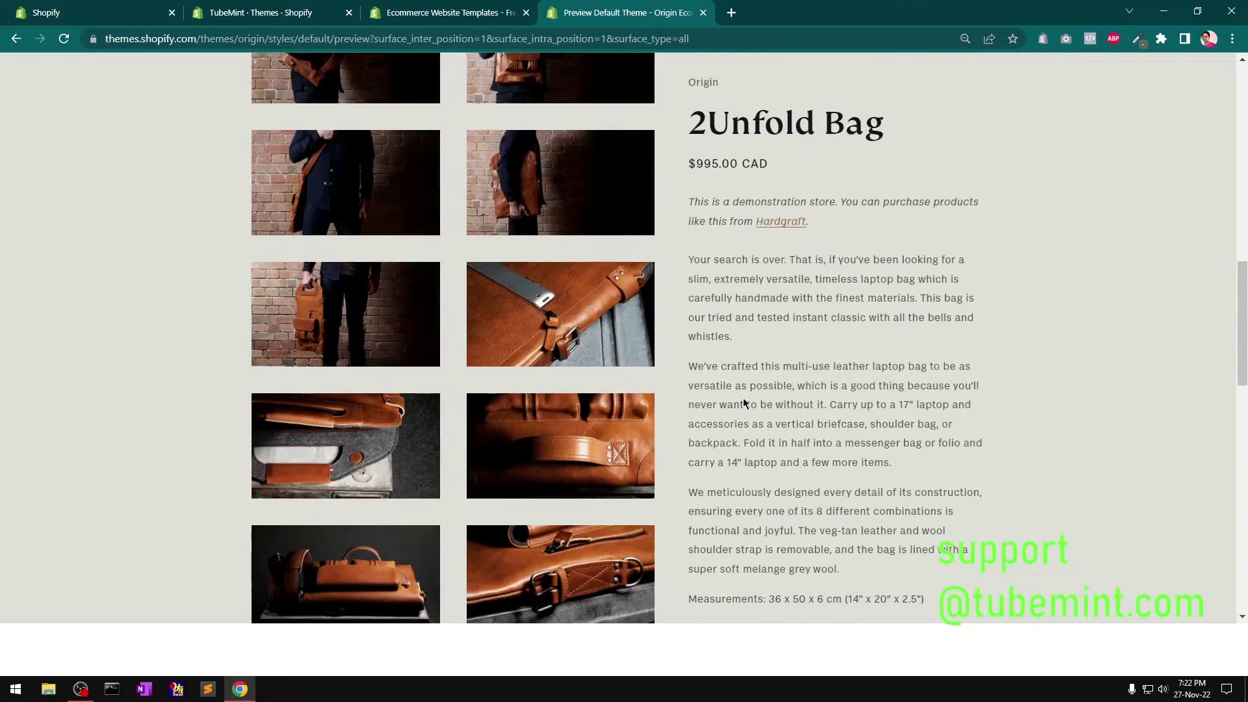
{"action": "scroll", "coordinate": [744, 403], "scroll_direction": "down", "scroll_amount": 6}
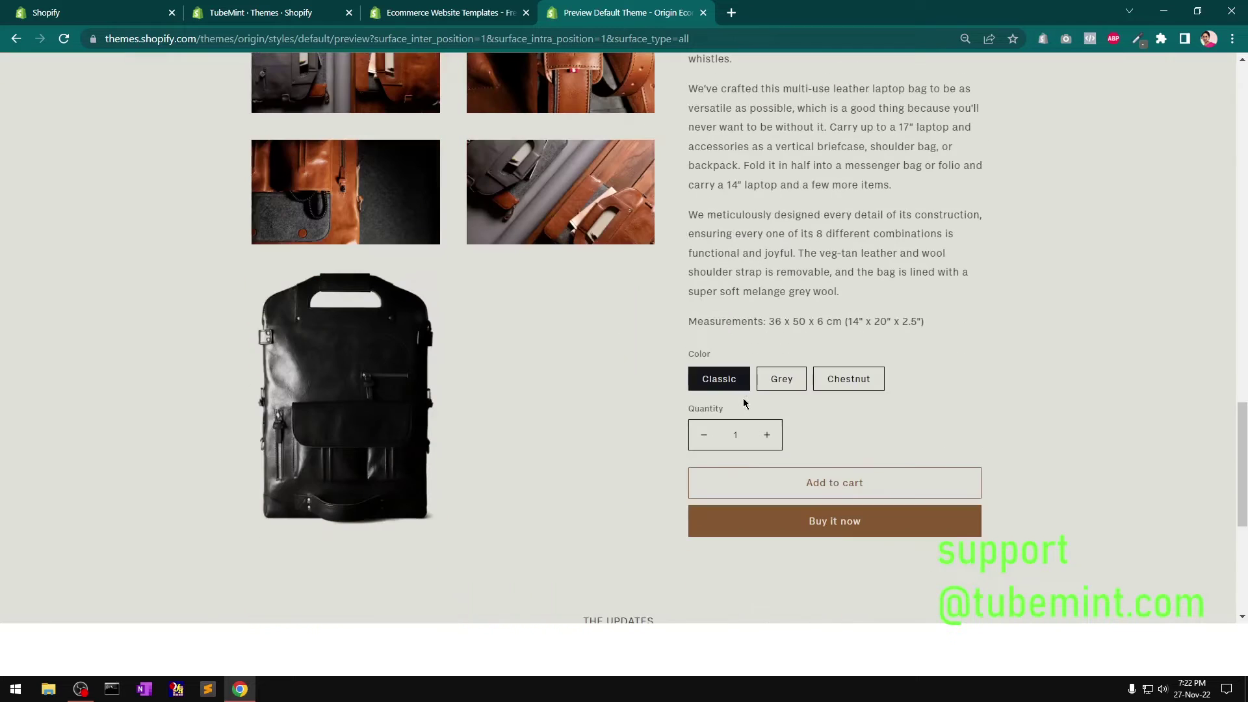
Publish the newly added Origin theme from the store admin's theme library as the live theme
{"action": "left_click", "coordinate": [98, 13]}
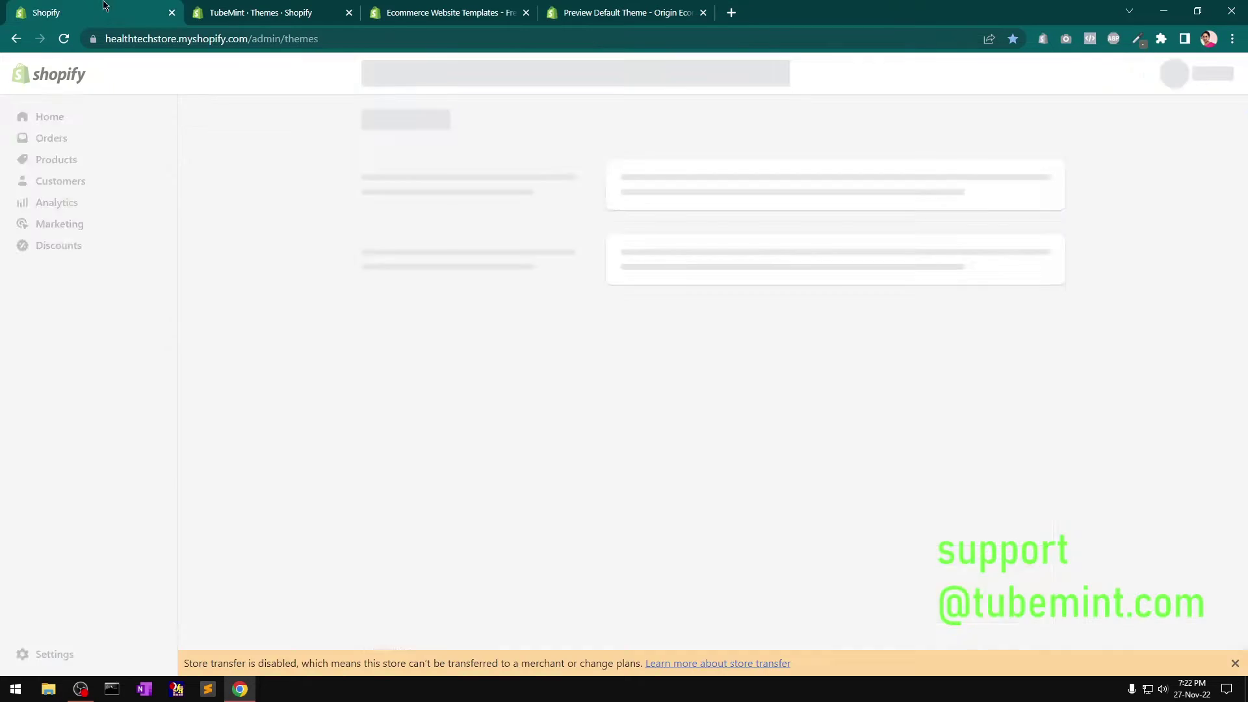
{"action": "scroll", "coordinate": [651, 384], "scroll_direction": "down", "scroll_amount": 8}
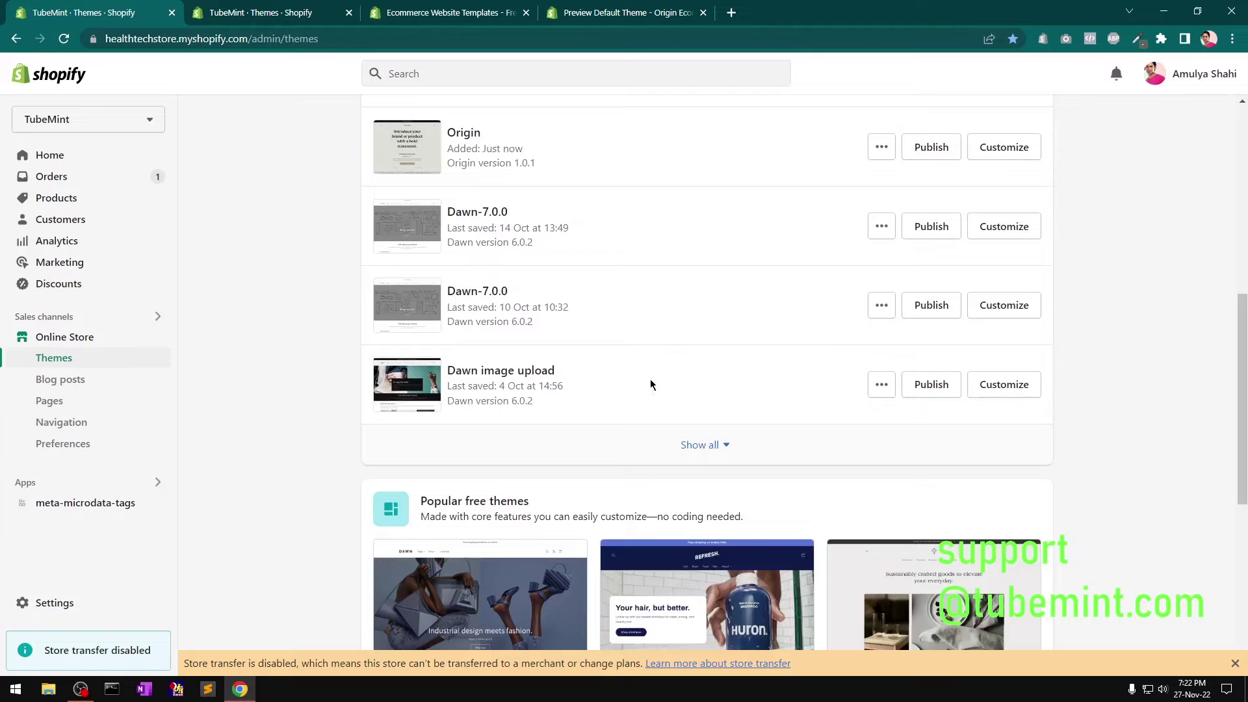
{"action": "left_click", "coordinate": [941, 152]}
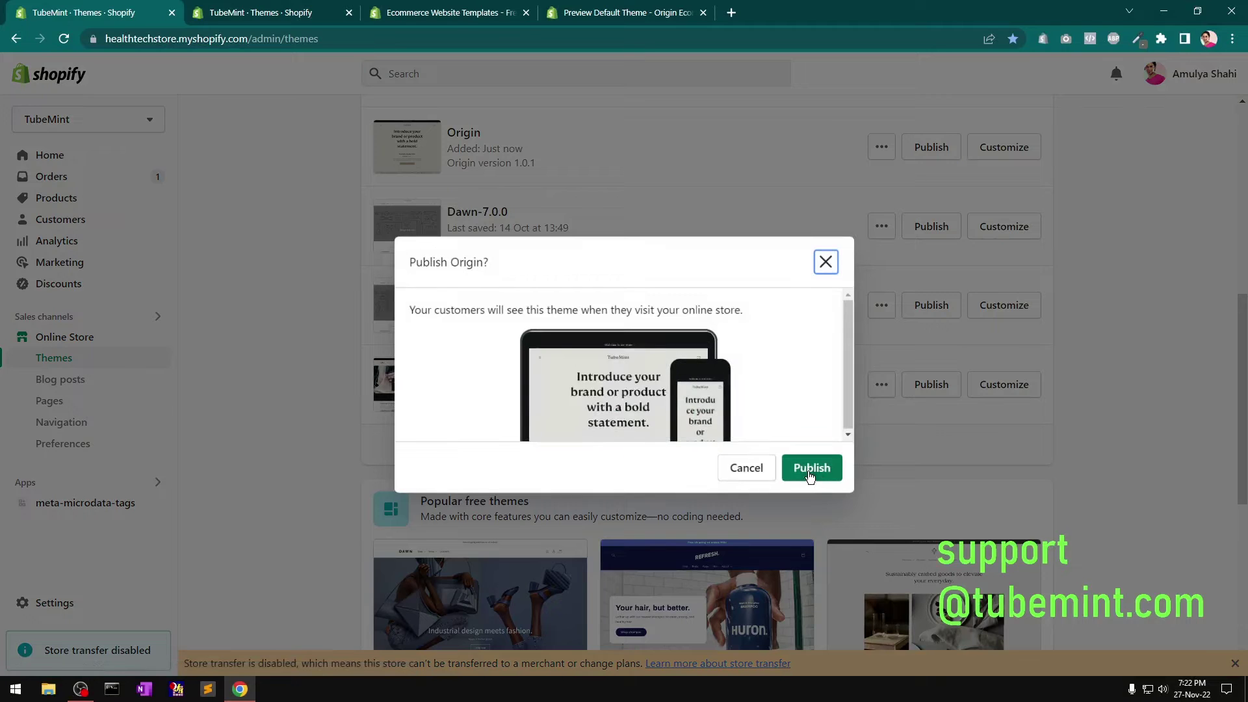
{"action": "left_click", "coordinate": [810, 477]}
Close the Origin demo preview and the Shopify theme store pages
{"action": "left_click", "coordinate": [666, 13]}
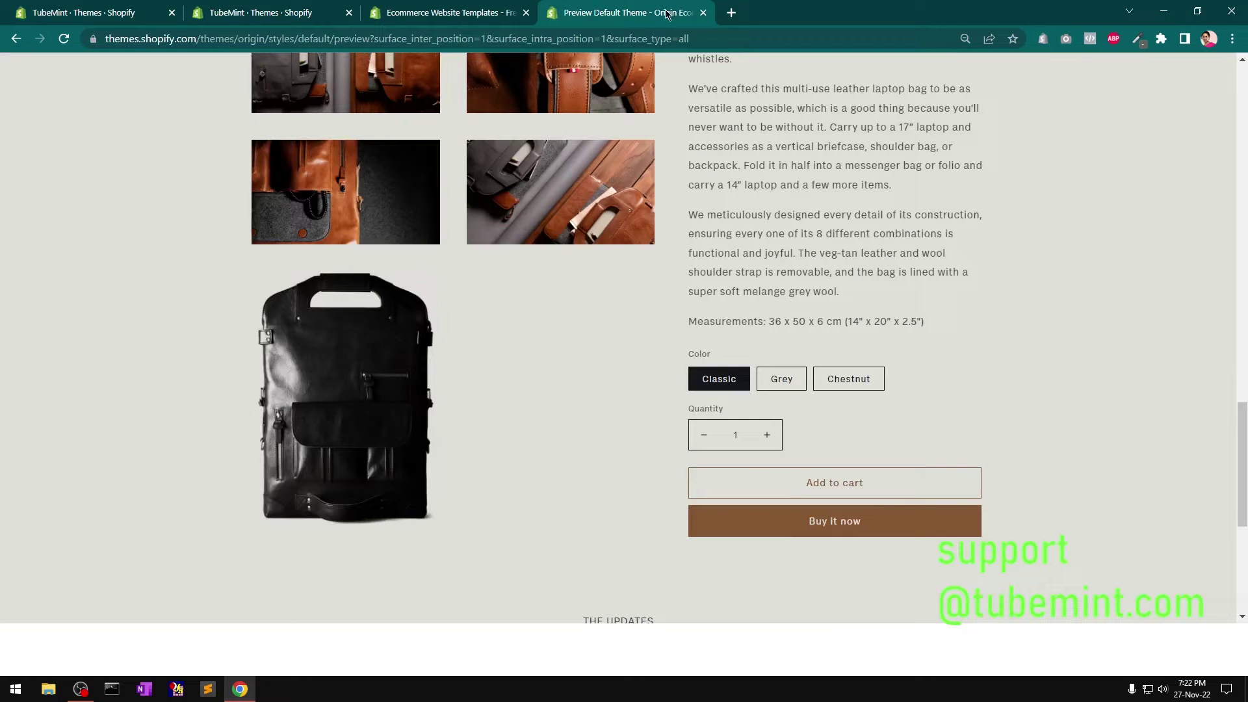
{"action": "left_click", "coordinate": [703, 12]}
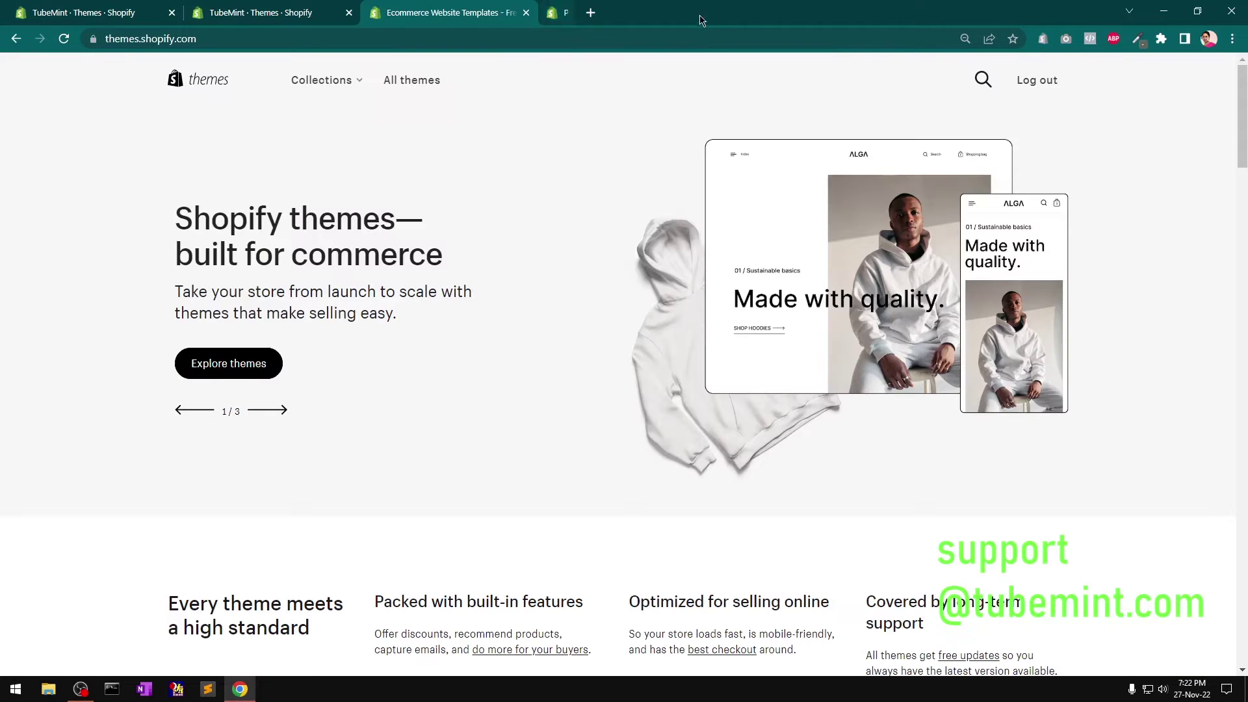
{"action": "left_click", "coordinate": [526, 13]}
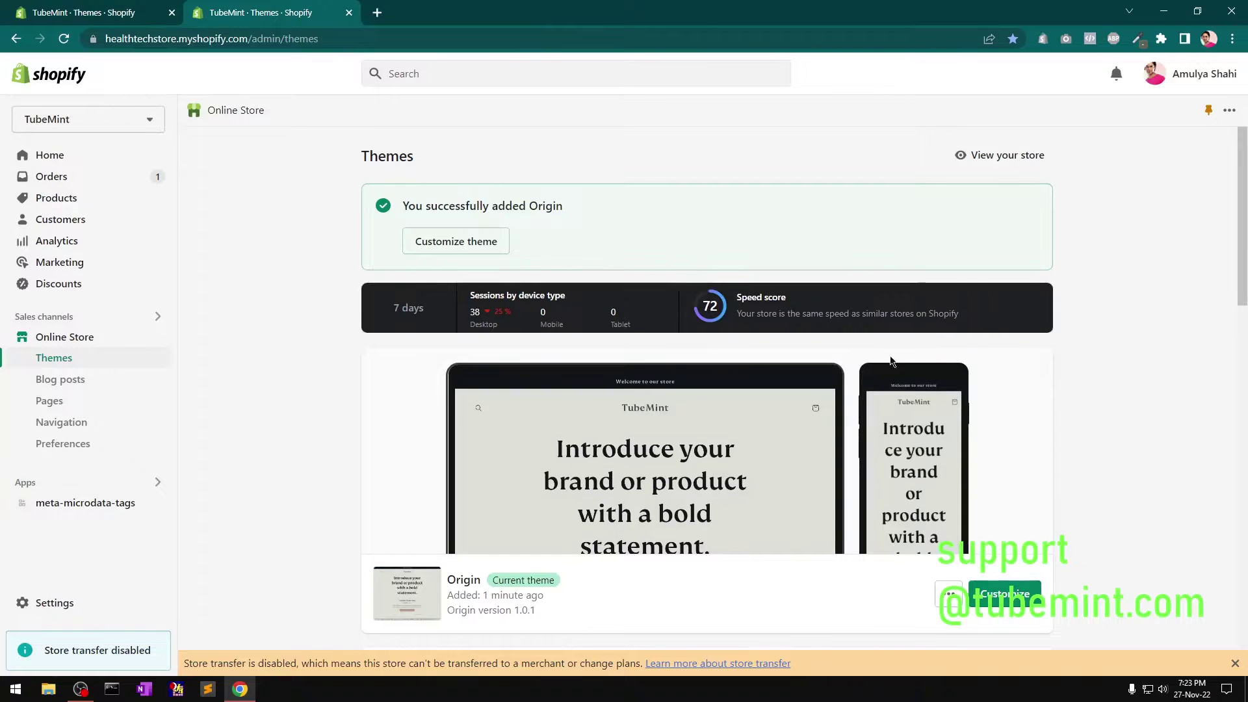
View the live TubeMint store and examine its home page from the header to the footer
{"action": "left_click", "coordinate": [1003, 158]}
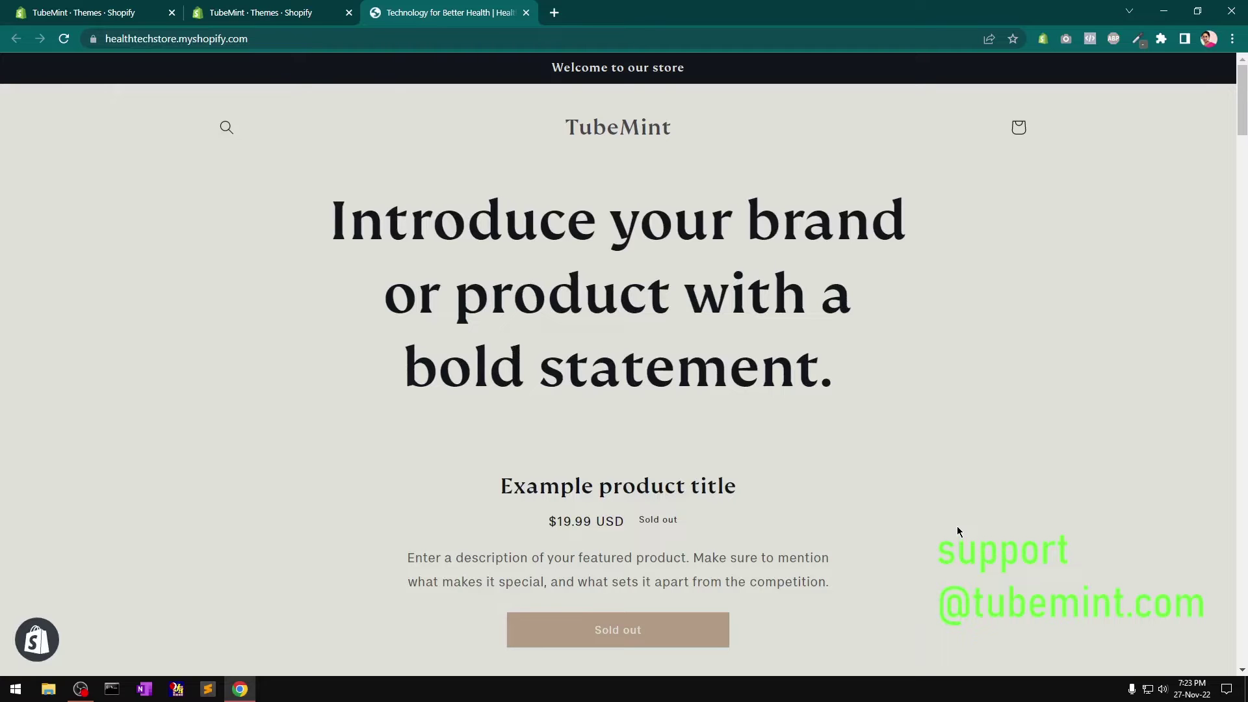
{"action": "scroll", "coordinate": [958, 527], "scroll_direction": "down", "scroll_amount": 15}
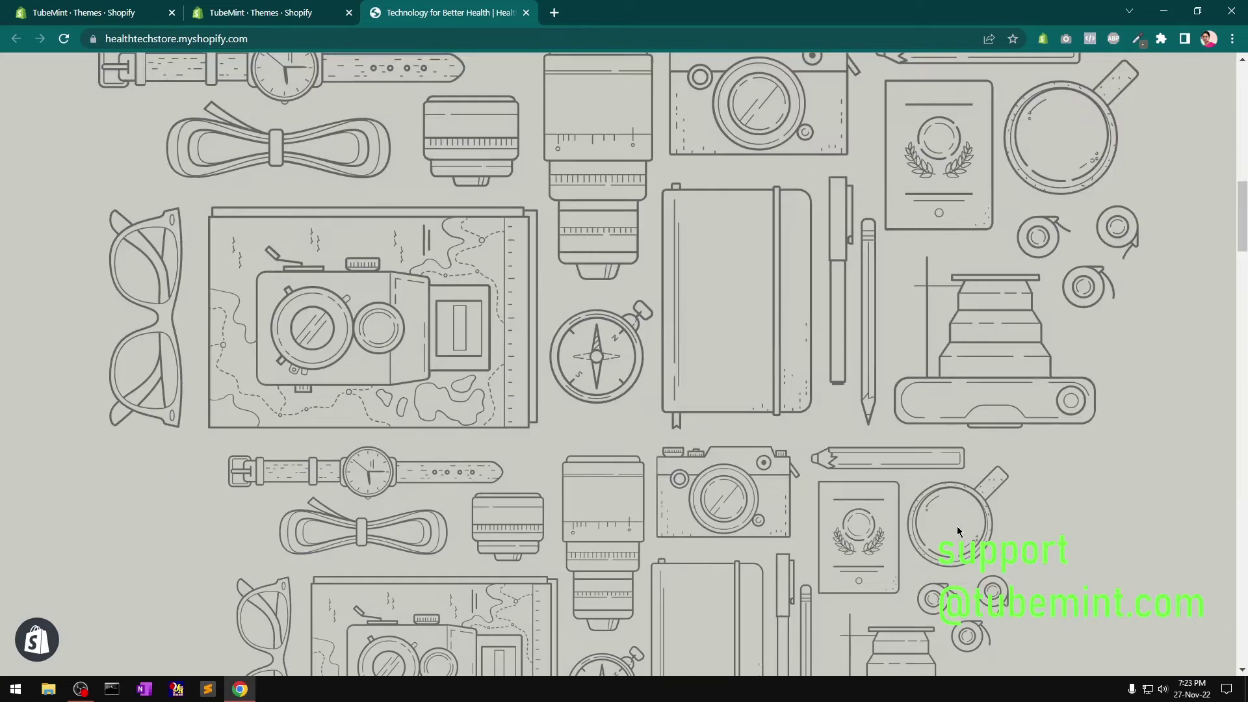
{"action": "scroll", "coordinate": [958, 529], "scroll_direction": "down", "scroll_amount": 8}
{"action": "scroll", "coordinate": [957, 530], "scroll_direction": "down", "scroll_amount": 20}
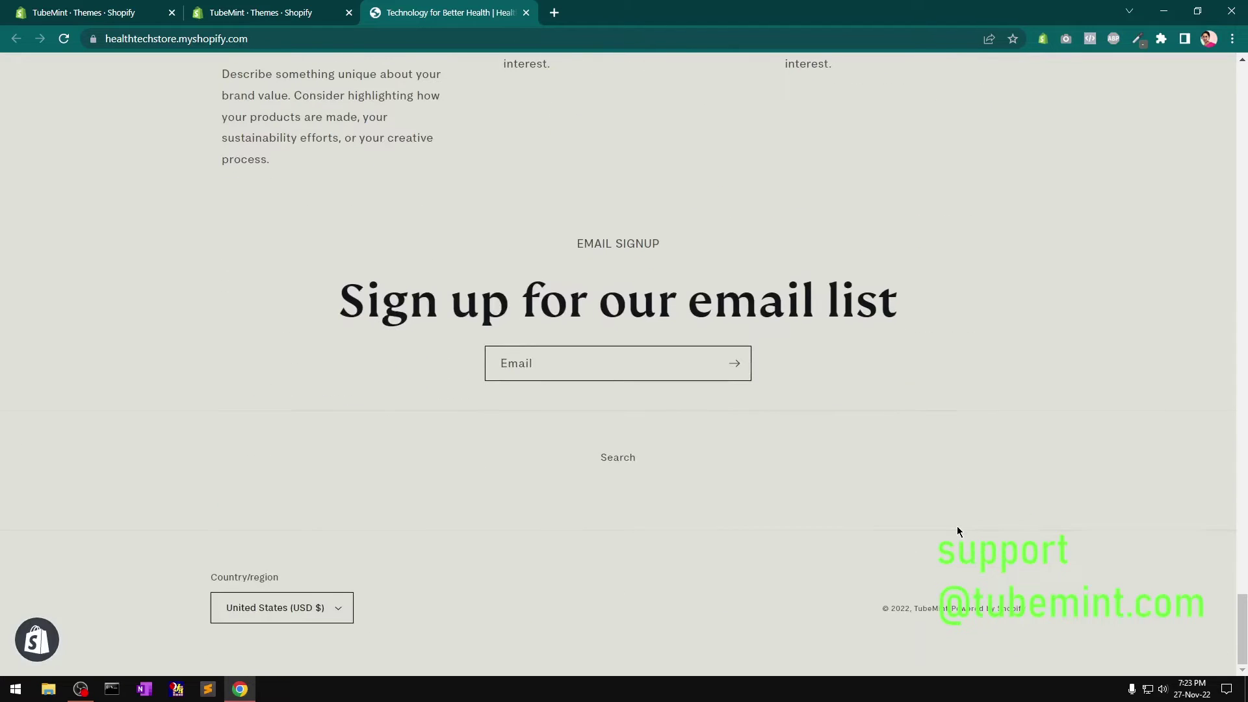
{"action": "scroll", "coordinate": [958, 531], "scroll_direction": "up", "scroll_amount": 12}
{"action": "scroll", "coordinate": [957, 531], "scroll_direction": "up", "scroll_amount": 15}
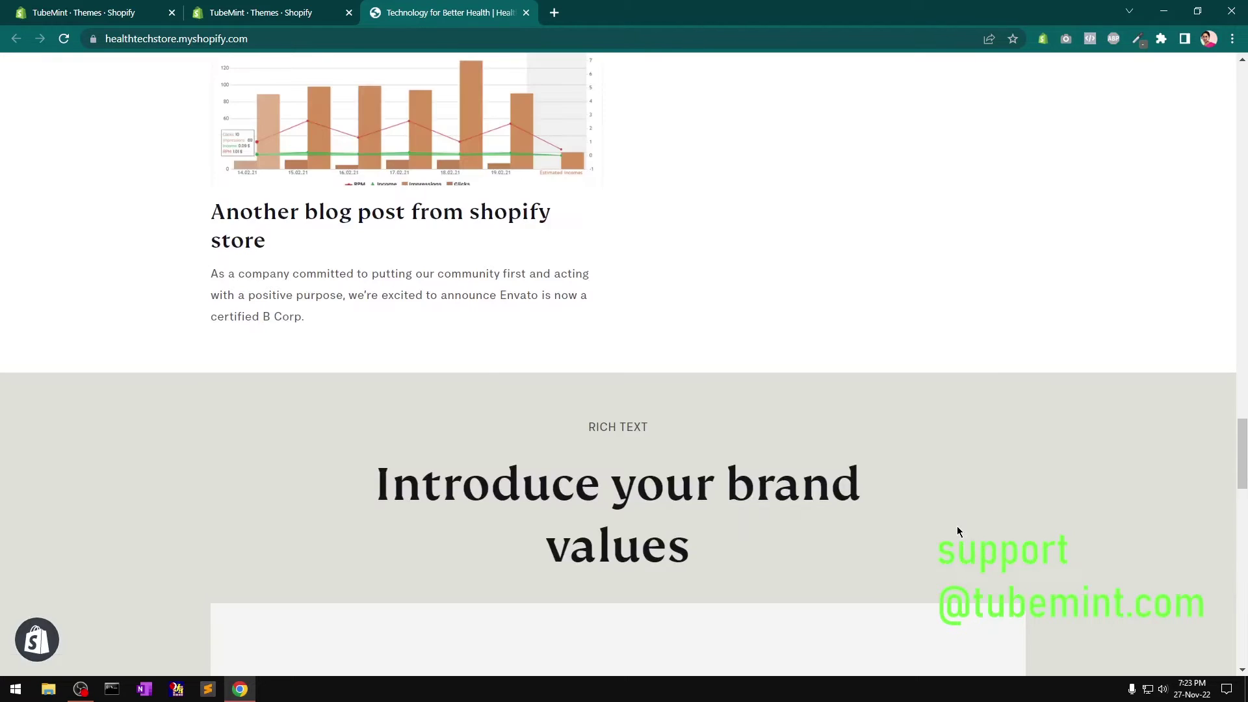
{"action": "scroll", "coordinate": [957, 531], "scroll_direction": "up", "scroll_amount": 8}
{"action": "scroll", "coordinate": [958, 531], "scroll_direction": "up", "scroll_amount": 15}
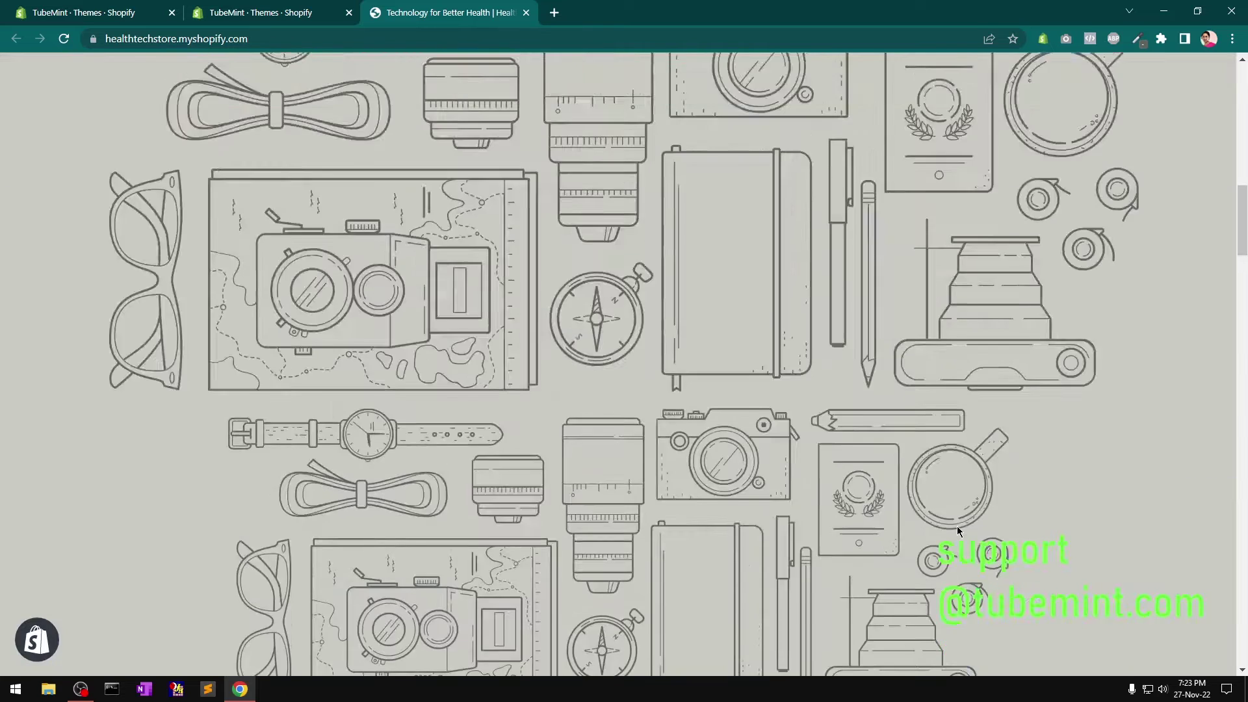
Open the Origin theme in the theme editor from the store admin's Themes page
{"action": "left_click", "coordinate": [311, 10]}
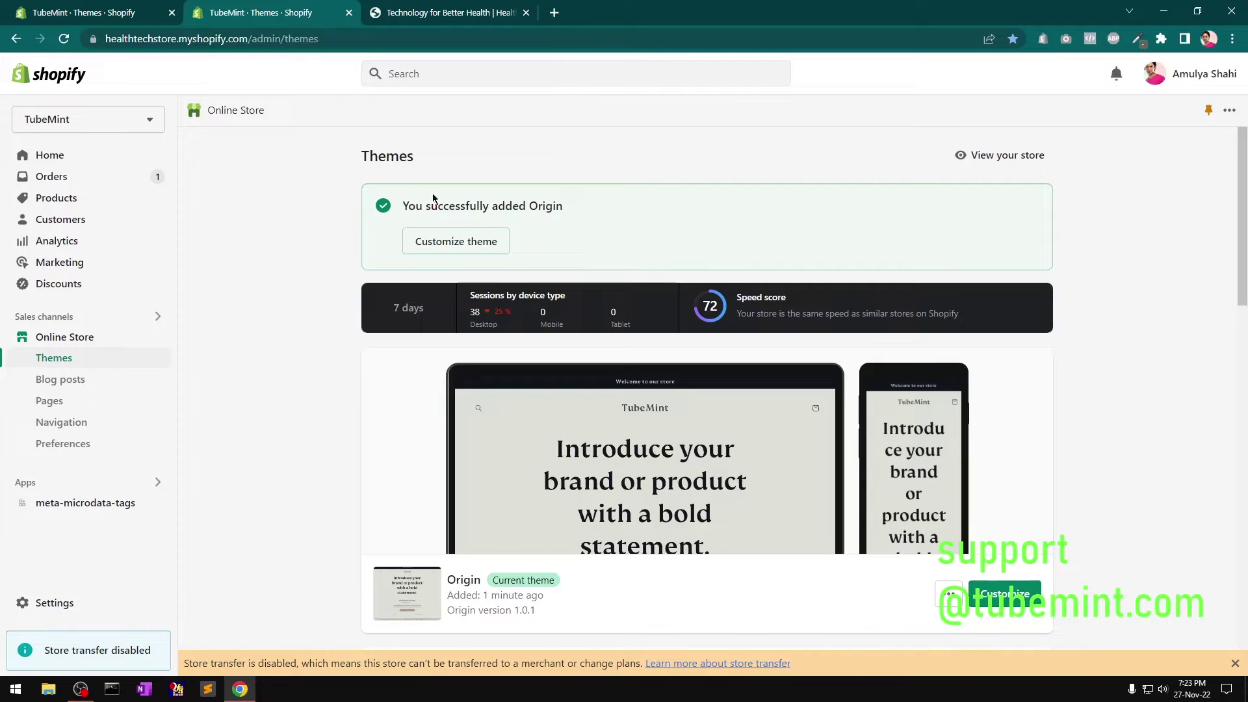
{"action": "left_click", "coordinate": [465, 237]}
{"action": "key", "text": "ctrl+Tab"}
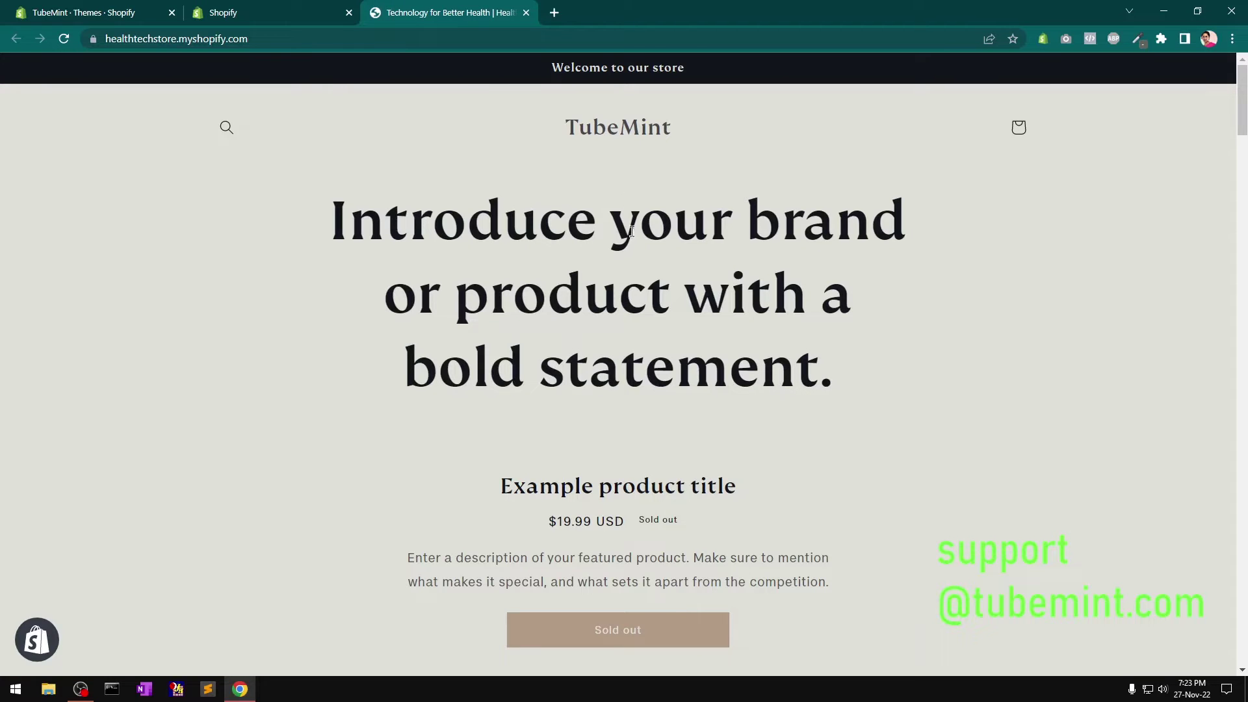
{"action": "left_click", "coordinate": [301, 8]}
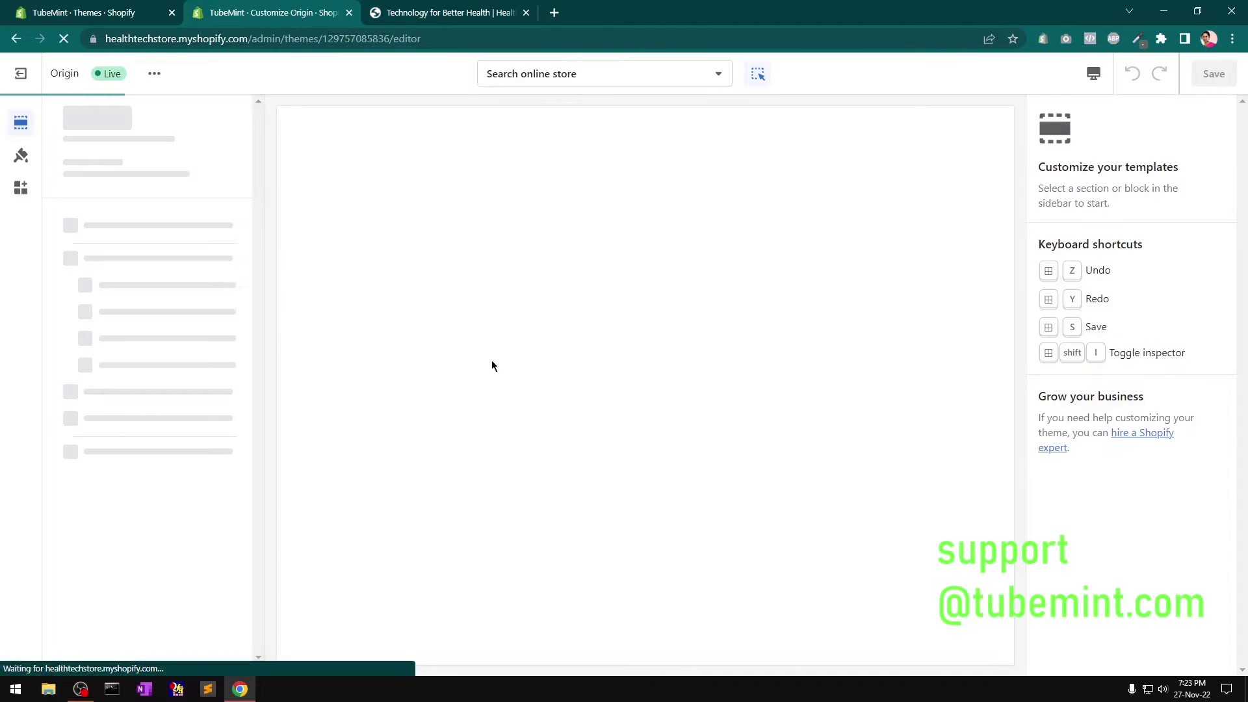
Recheck the storefront's home page sections, including the image banners, blog posts and email signup
{"action": "key", "text": "ctrl+Tab"}
{"action": "scroll", "coordinate": [595, 463], "scroll_direction": "down", "scroll_amount": 15}
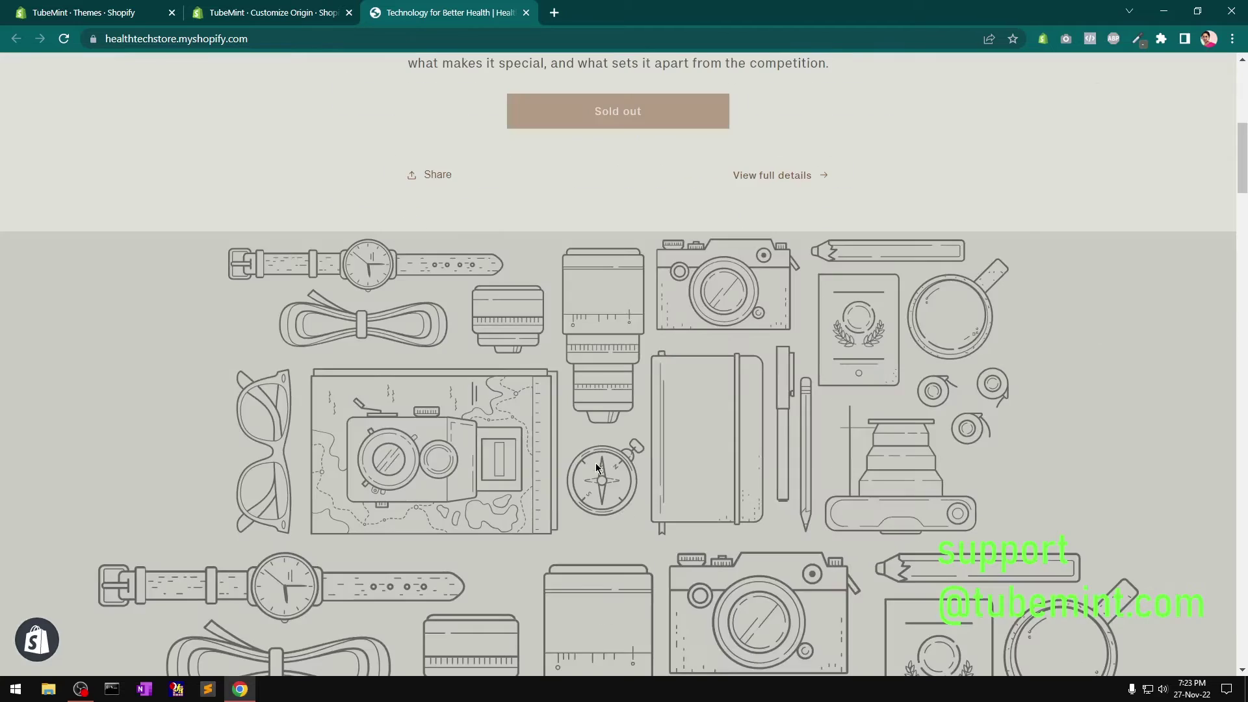
{"action": "scroll", "coordinate": [595, 463], "scroll_direction": "down", "scroll_amount": 20}
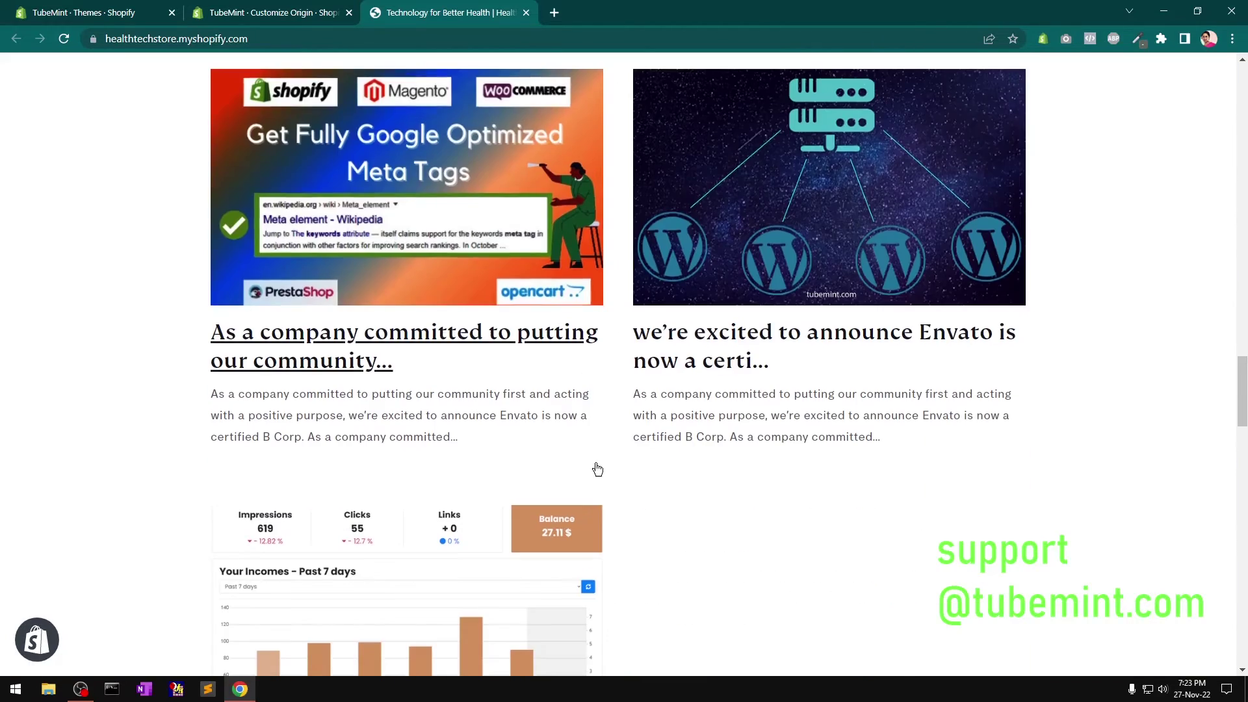
{"action": "scroll", "coordinate": [597, 468], "scroll_direction": "down", "scroll_amount": 20}
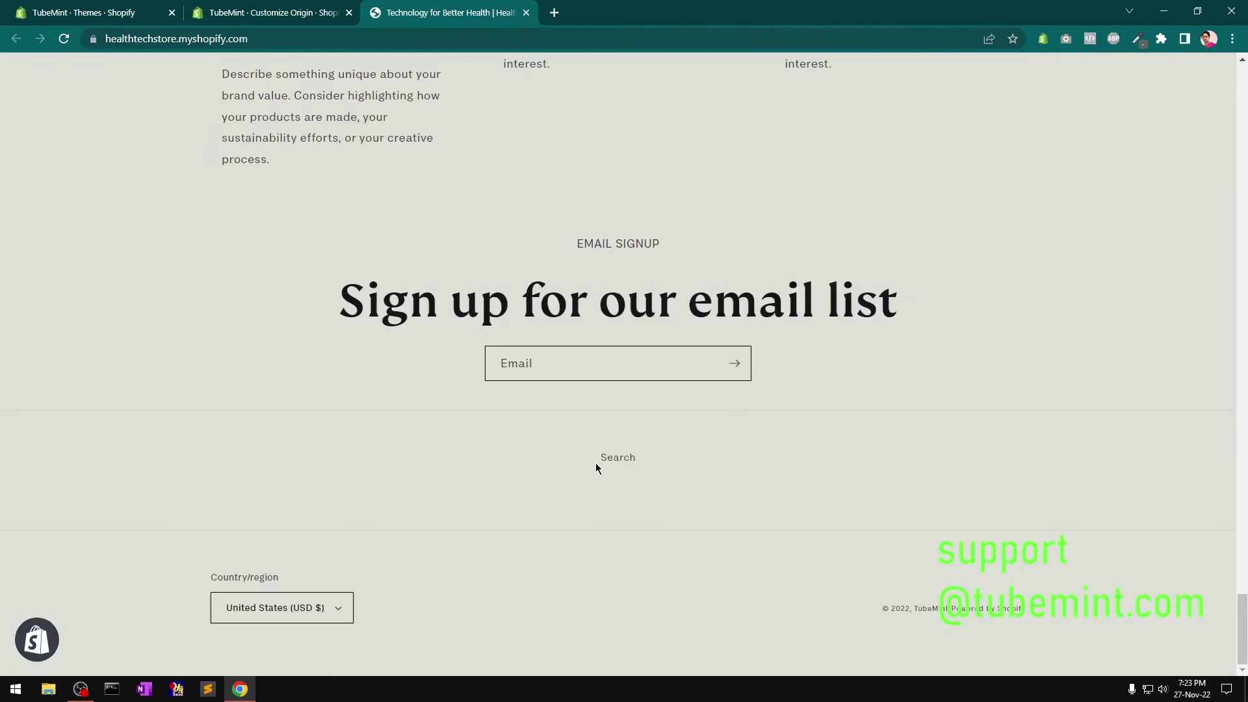
{"action": "scroll", "coordinate": [596, 468], "scroll_direction": "up", "scroll_amount": 20}
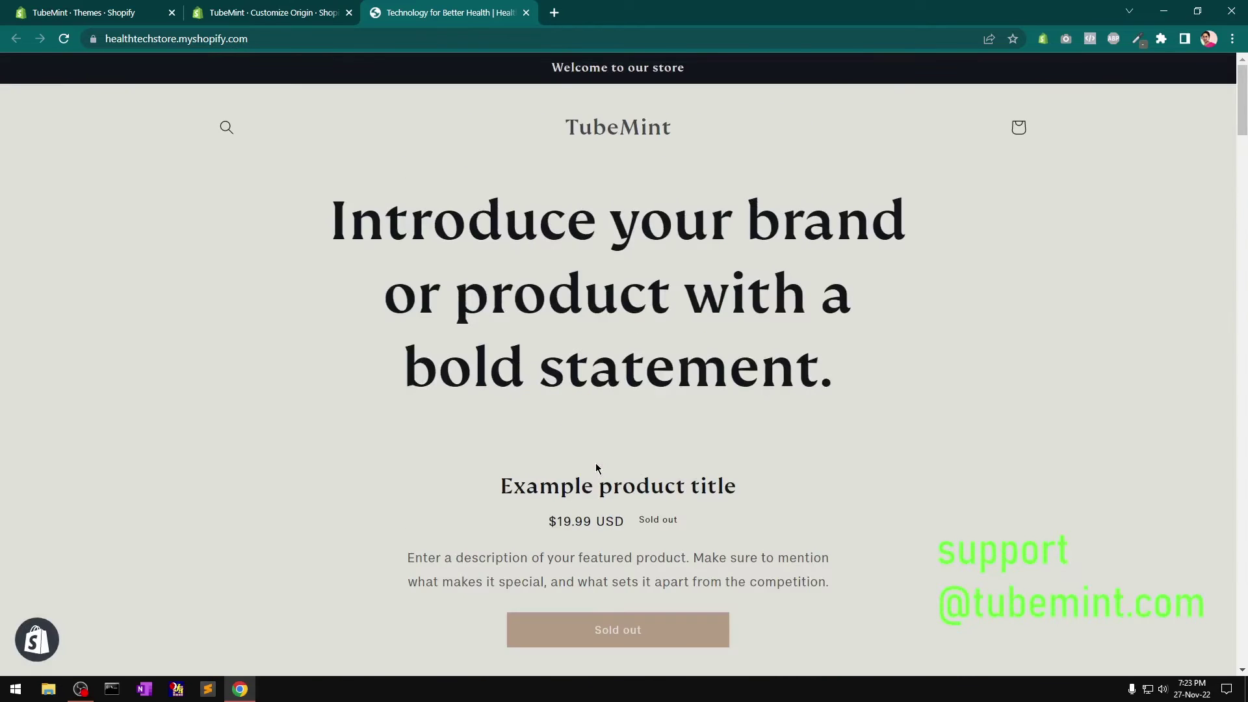
Assign the Main menu to the home page's Header section in the theme editor and save the change
{"action": "left_click", "coordinate": [312, 12]}
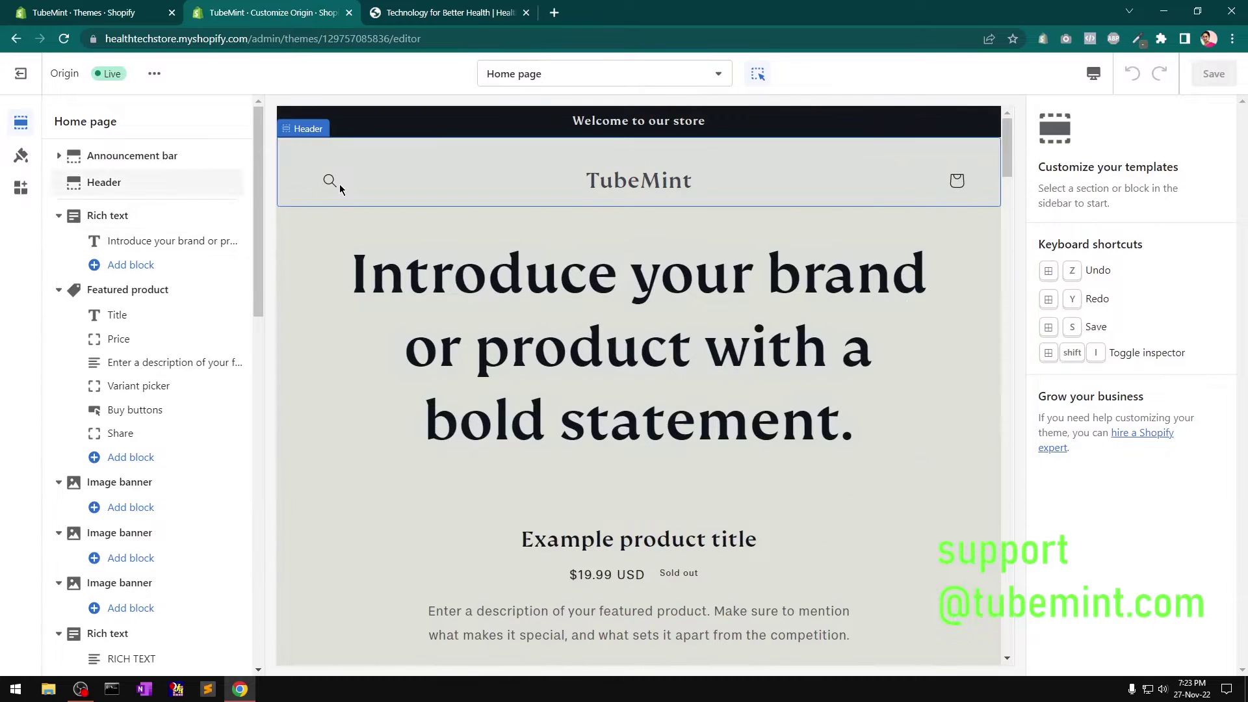
{"action": "left_click", "coordinate": [120, 185]}
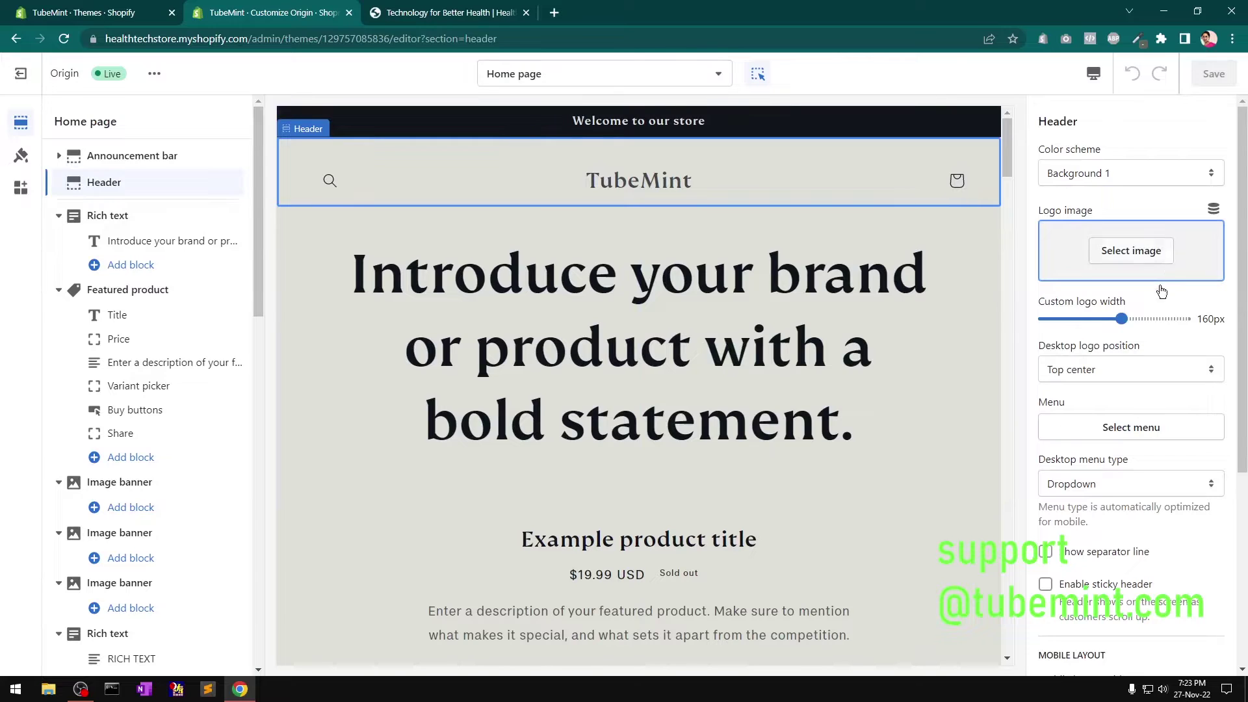
{"action": "left_click", "coordinate": [1143, 426]}
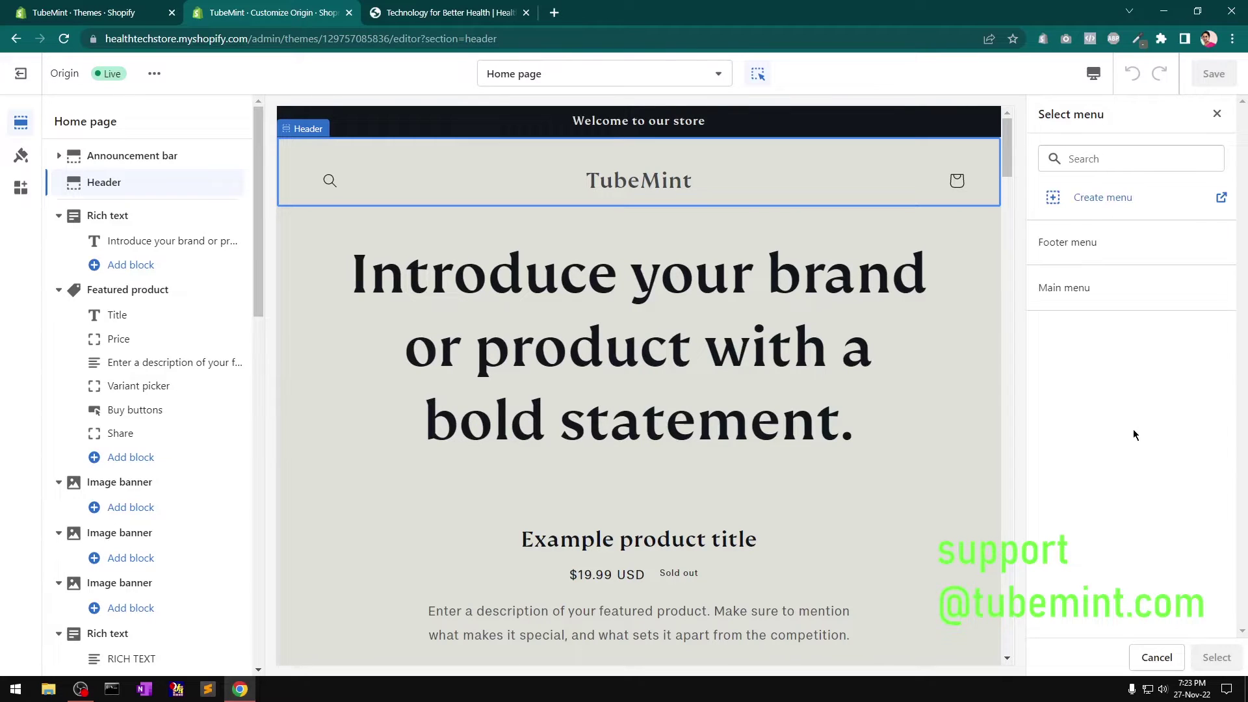
{"action": "left_click", "coordinate": [1092, 288]}
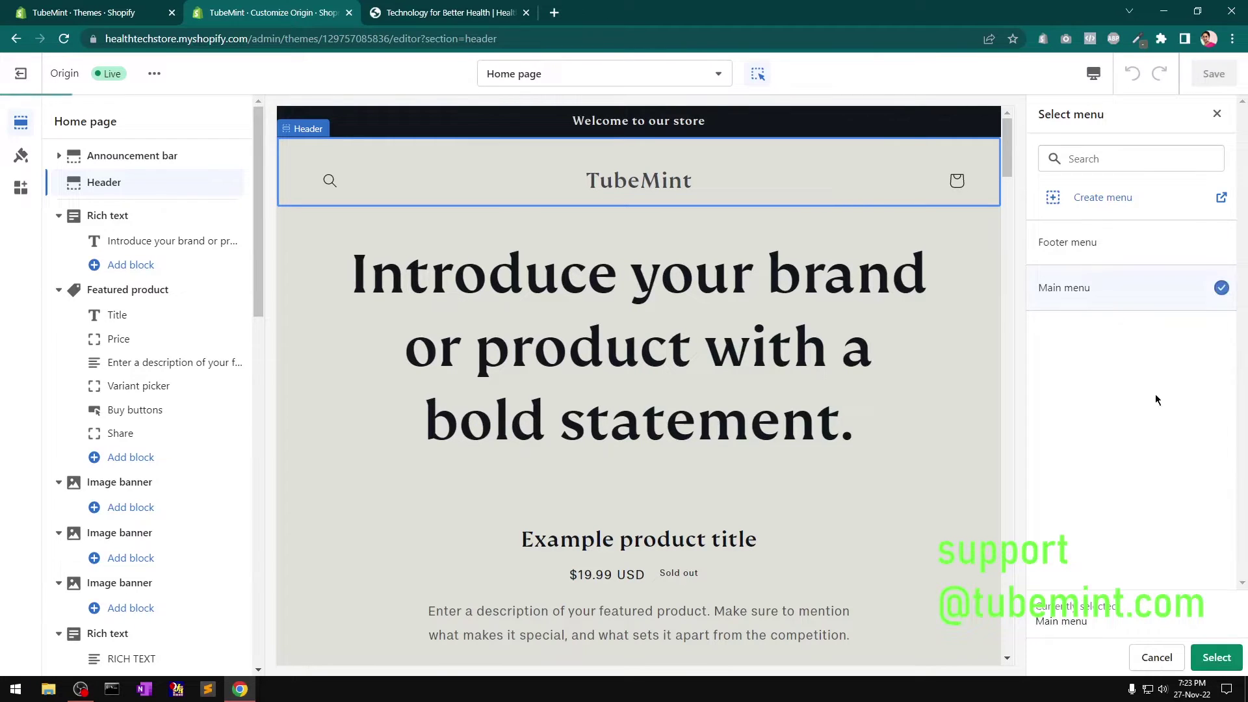
{"action": "left_click", "coordinate": [1217, 658]}
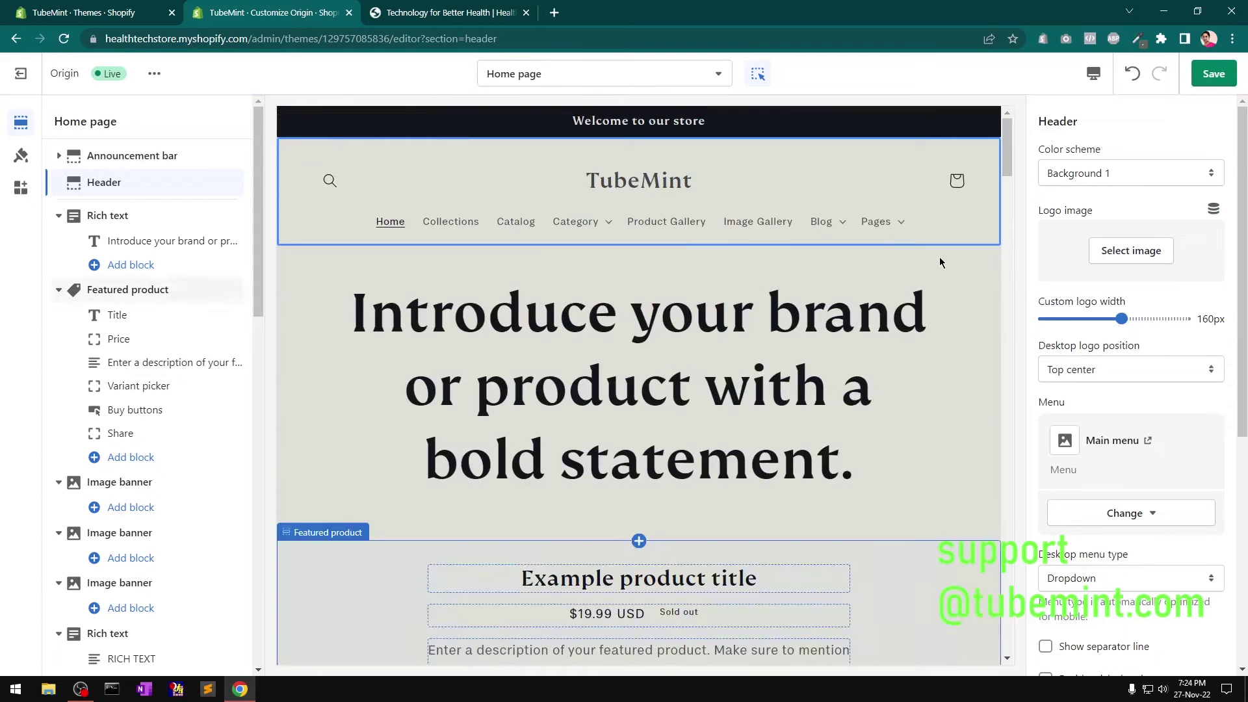
{"action": "left_click", "coordinate": [1208, 76]}
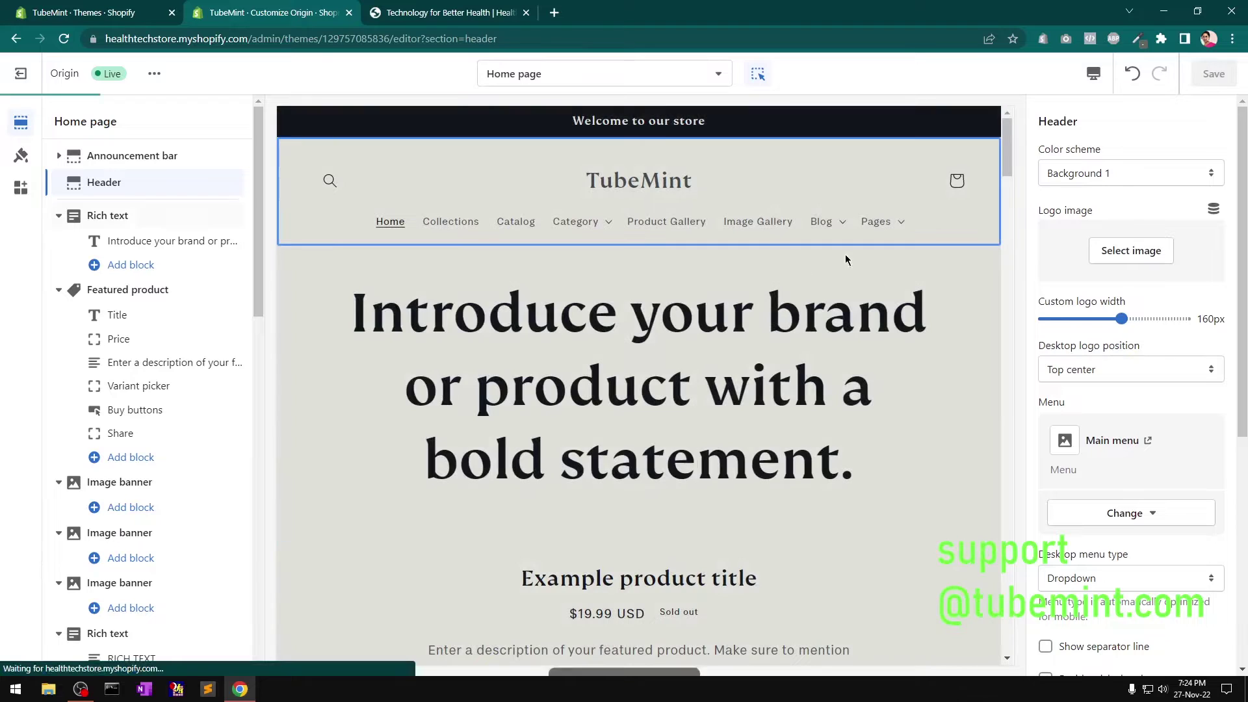
Try the Top left, Middle left and Middle center desktop logo positions for the header
{"action": "left_click", "coordinate": [1068, 374]}
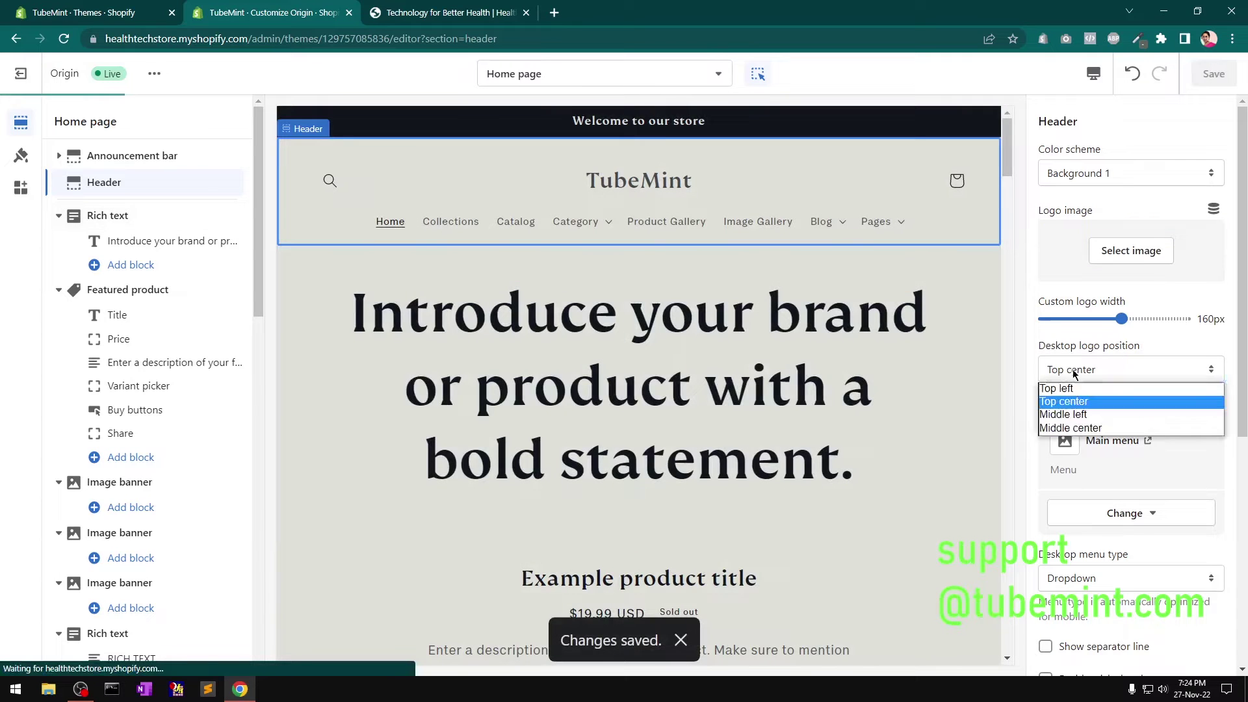
{"action": "left_click", "coordinate": [1072, 389]}
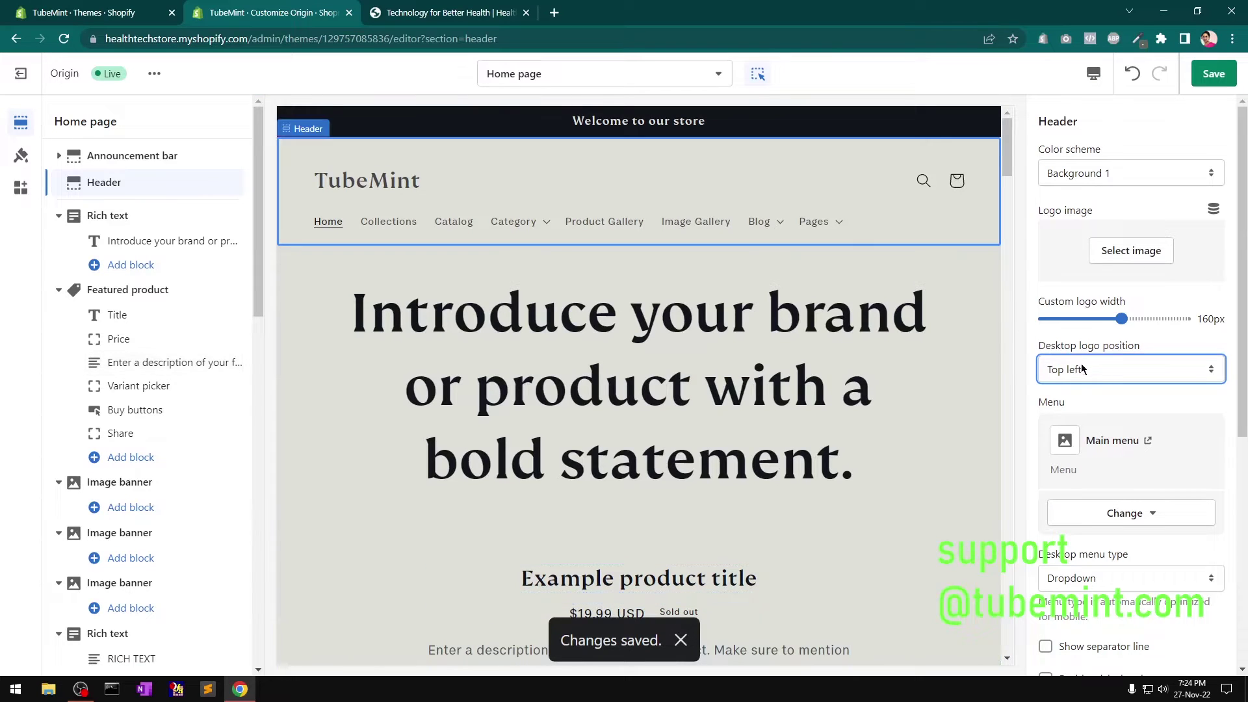
{"action": "left_click", "coordinate": [1106, 375]}
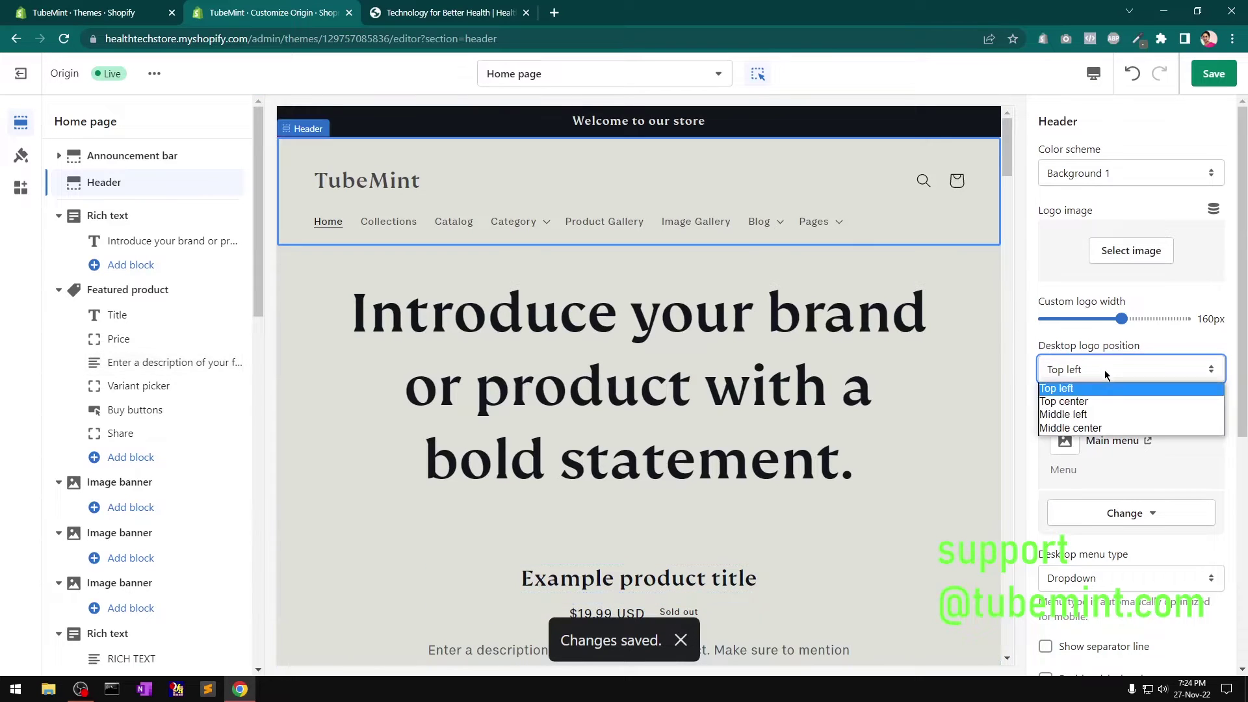
{"action": "left_click", "coordinate": [1103, 415]}
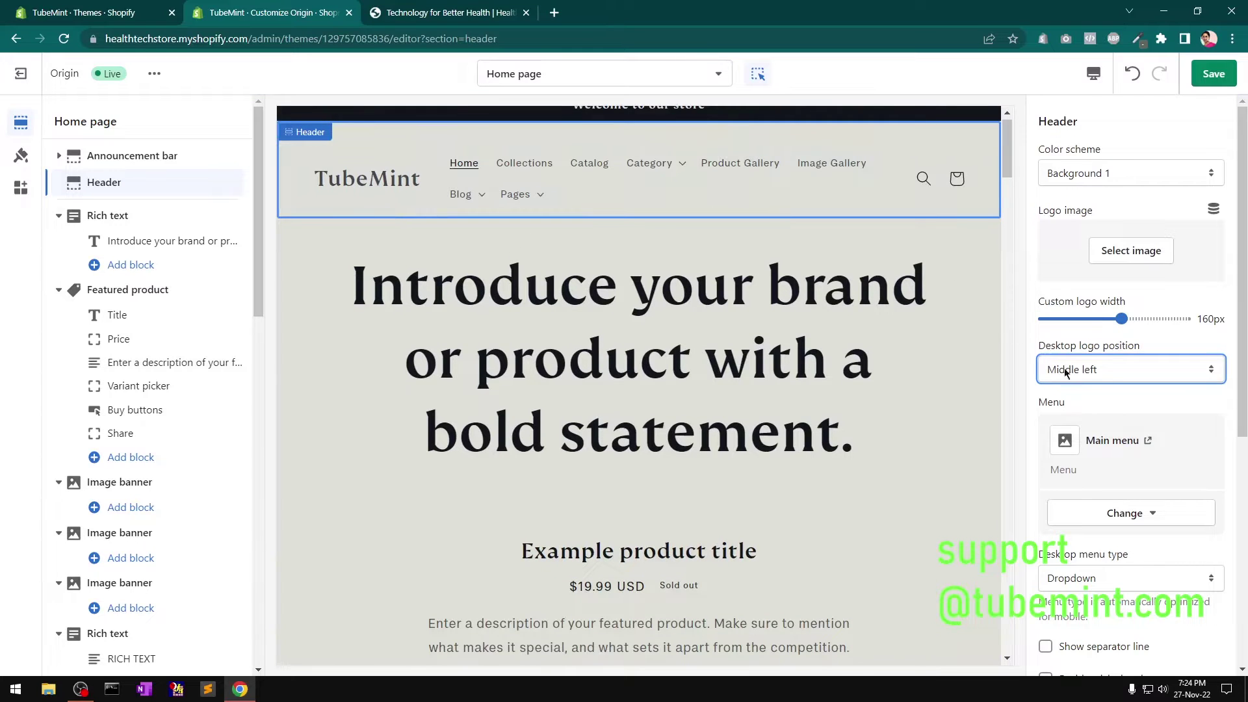
{"action": "left_click", "coordinate": [1109, 380]}
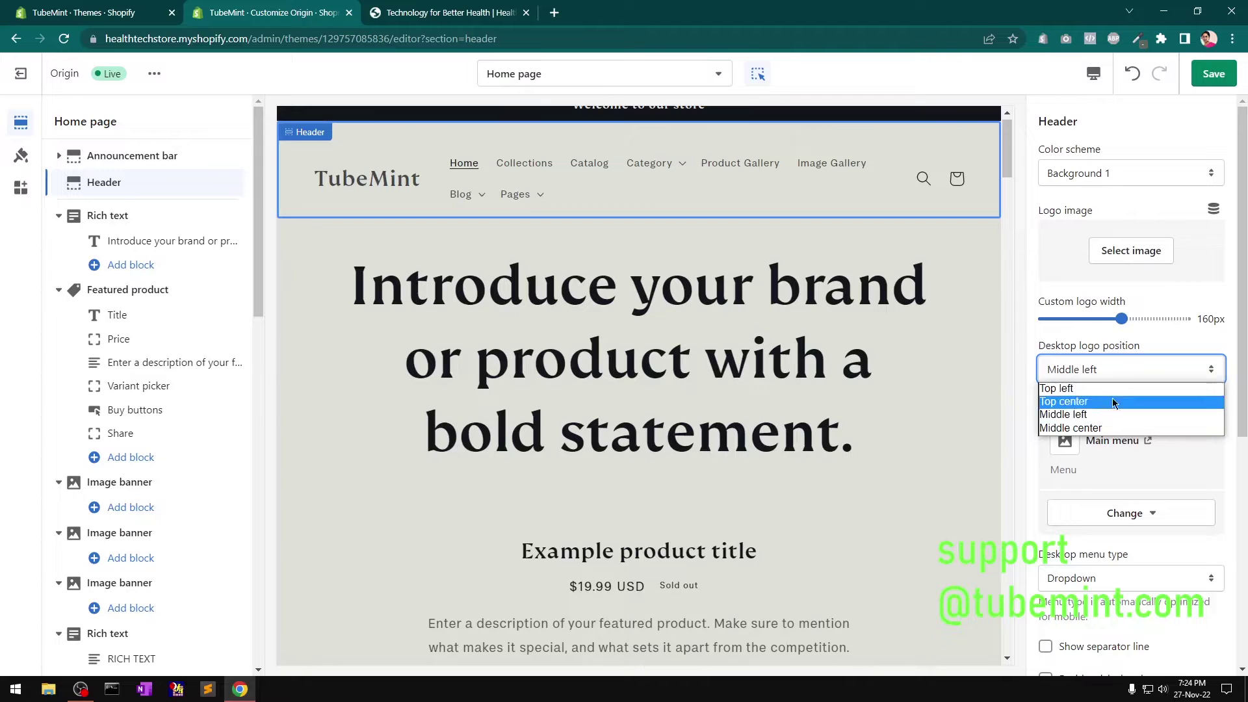
{"action": "left_click", "coordinate": [1109, 428]}
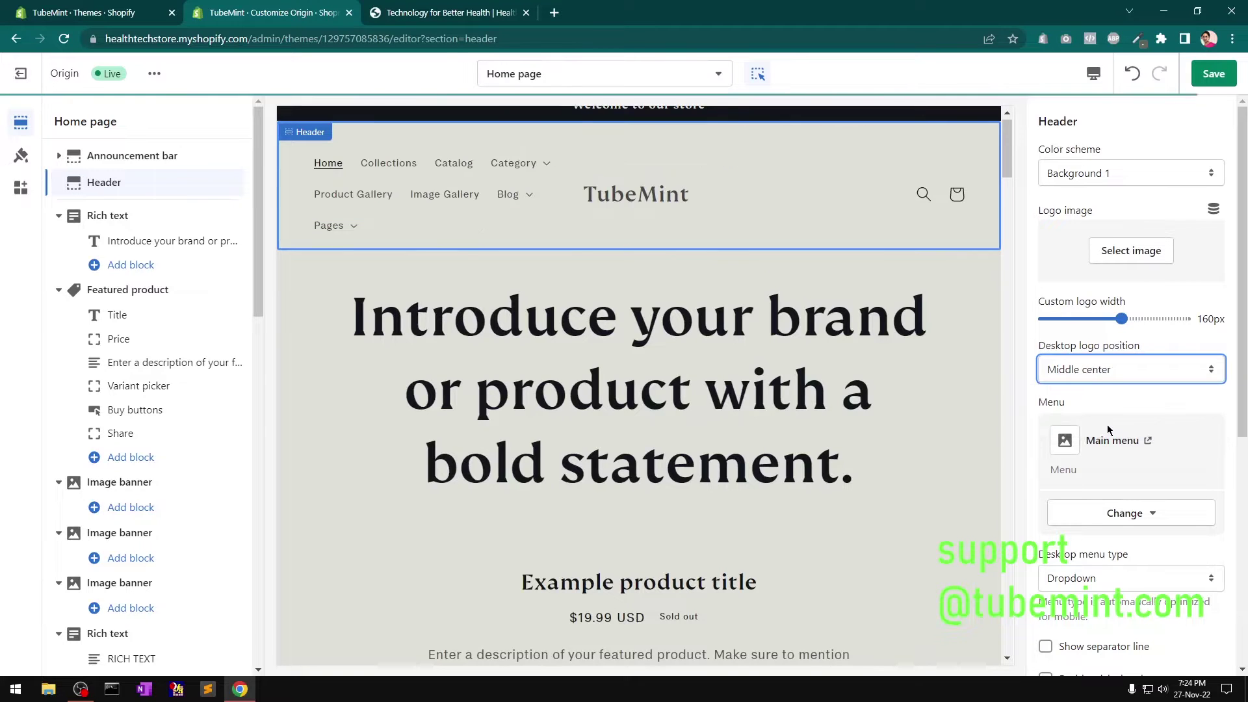
Try the header's Top center logo position again and set the desktop logo position to Middle left
{"action": "left_click", "coordinate": [1090, 377]}
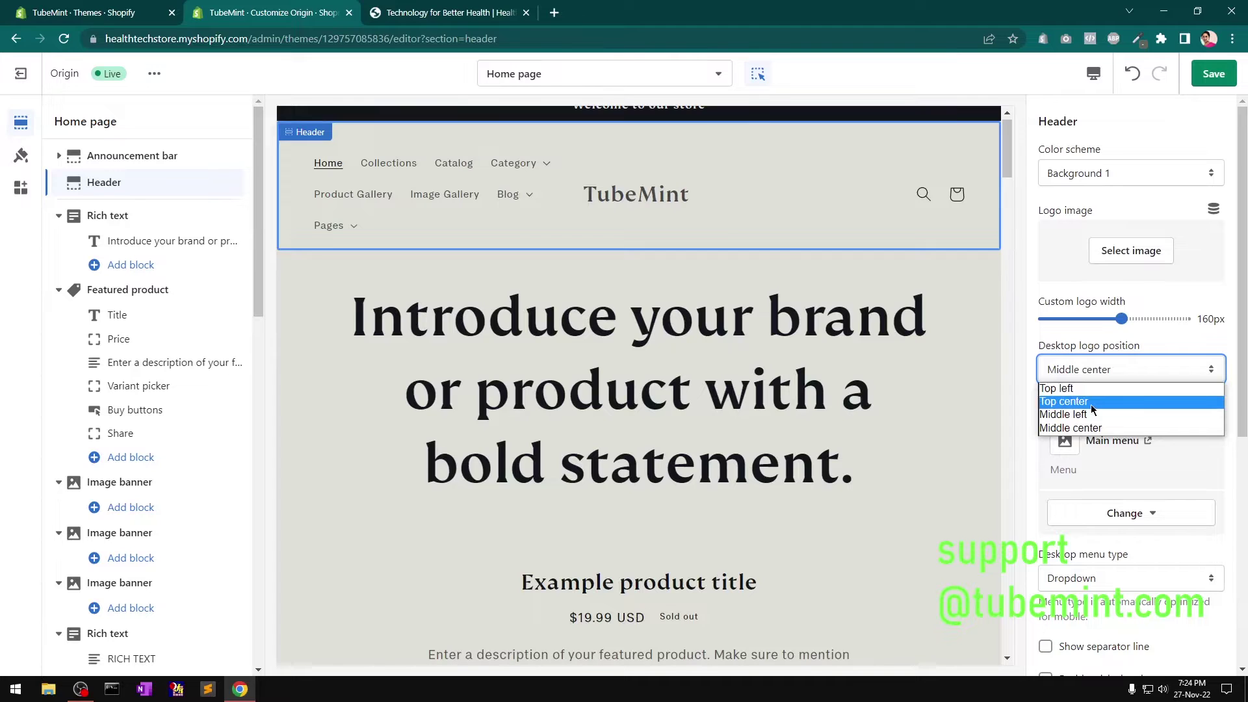
{"action": "left_click", "coordinate": [1092, 403]}
{"action": "left_click", "coordinate": [1093, 370]}
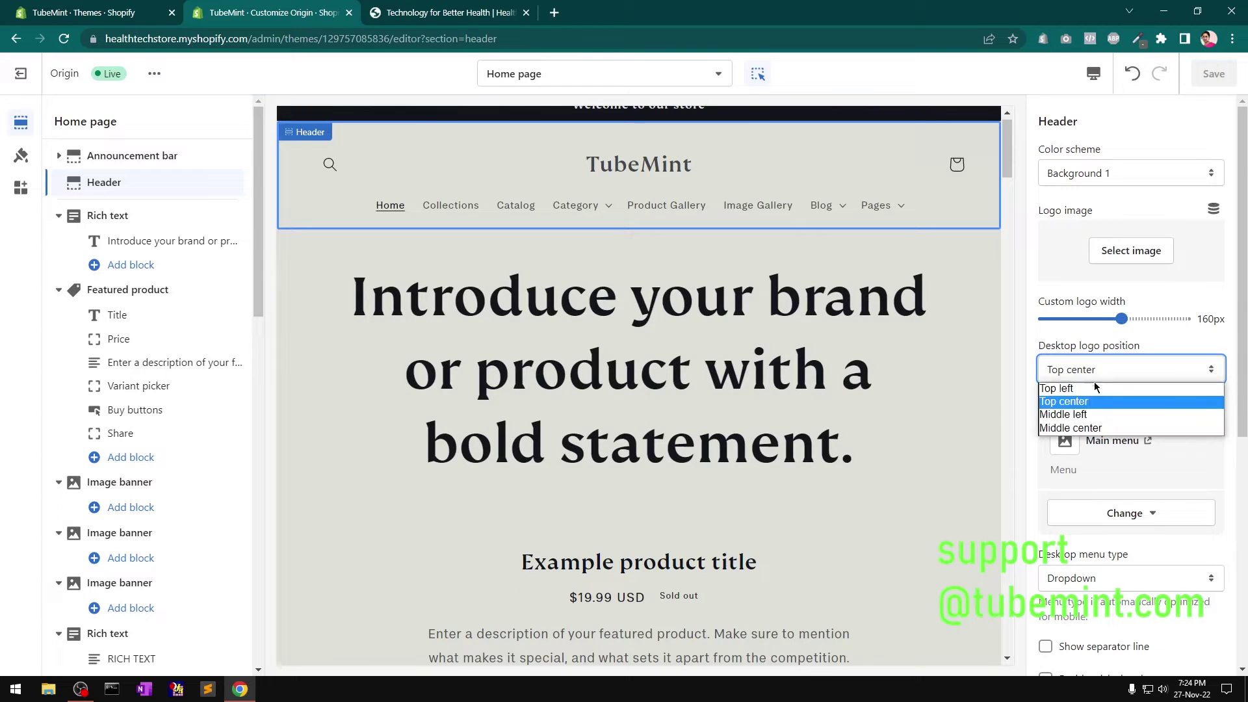
{"action": "left_click", "coordinate": [1106, 416]}
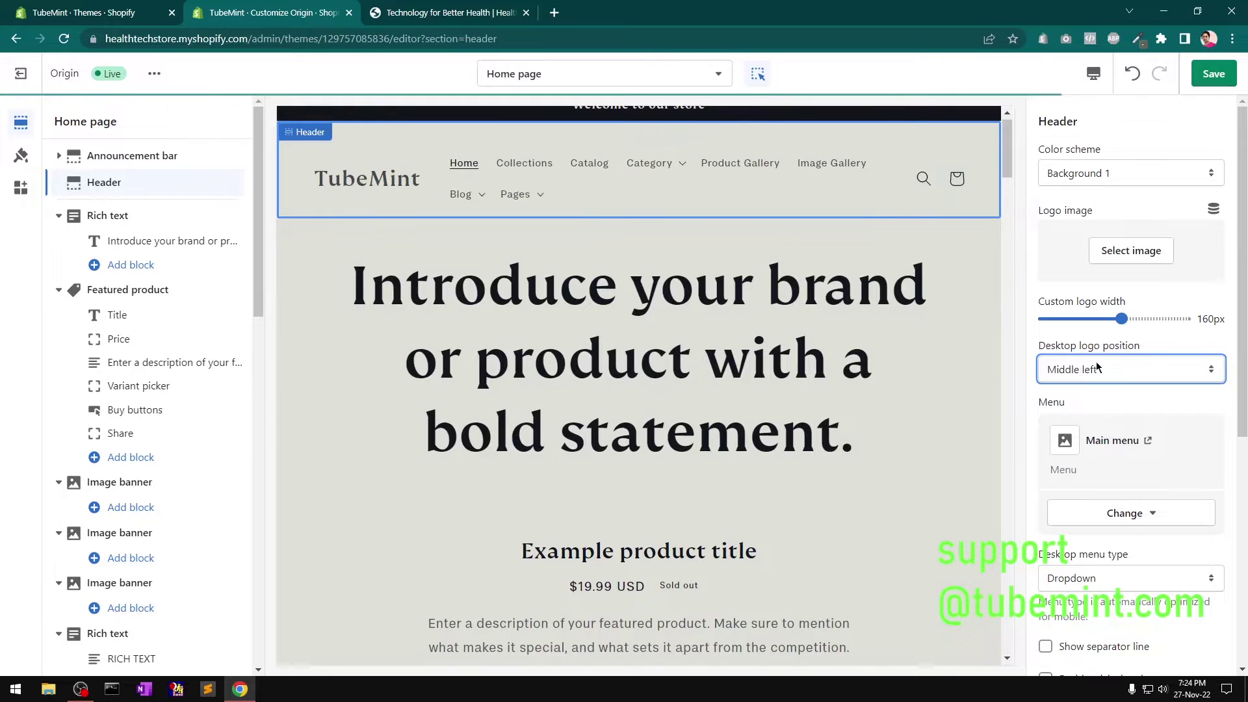
Try the Background 2 and Inverse color schemes on the header and switch it to the brown accent scheme
{"action": "left_click", "coordinate": [1095, 173]}
{"action": "left_click", "coordinate": [1109, 232]}
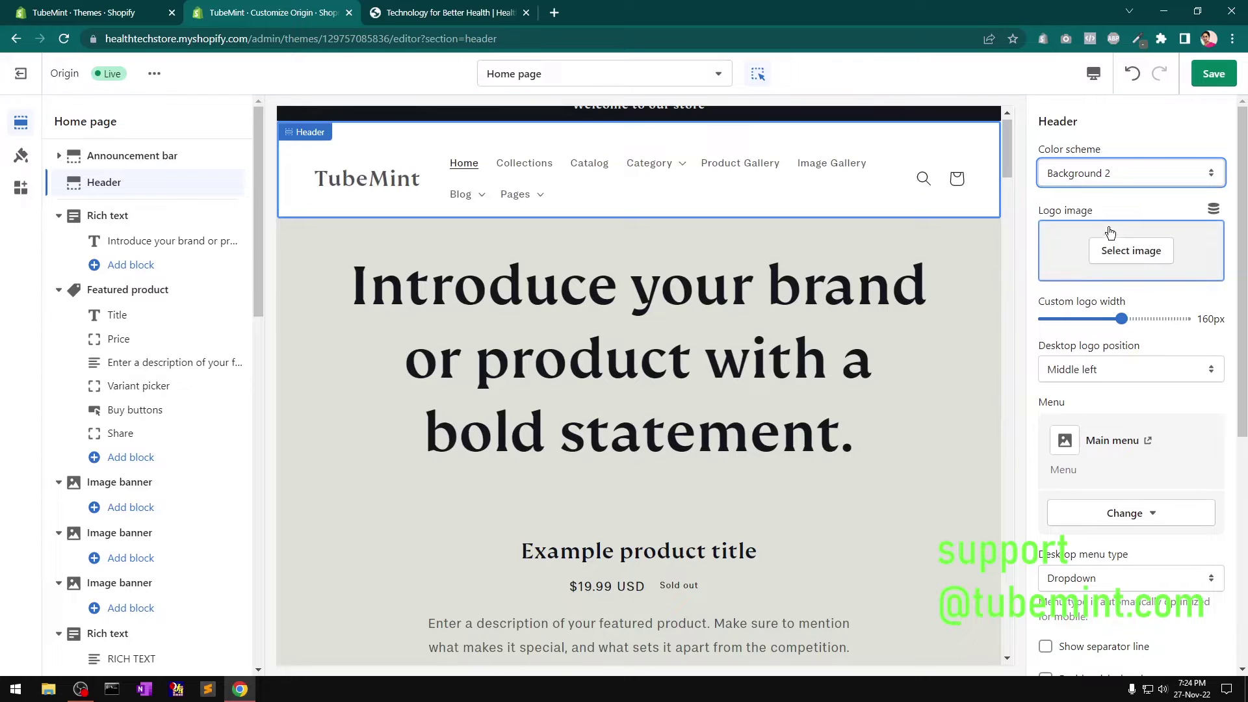
{"action": "left_click", "coordinate": [1100, 176]}
{"action": "left_click", "coordinate": [1074, 245]}
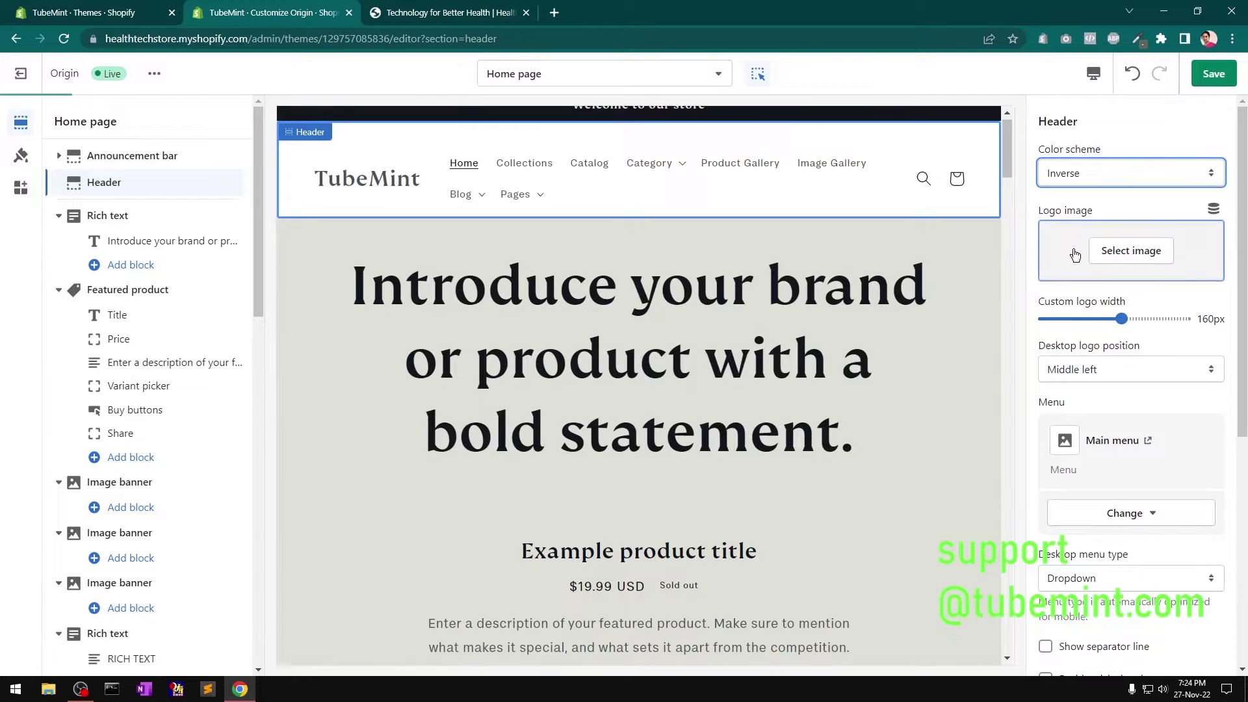
{"action": "left_click", "coordinate": [1093, 174]}
{"action": "left_click", "coordinate": [1092, 199]}
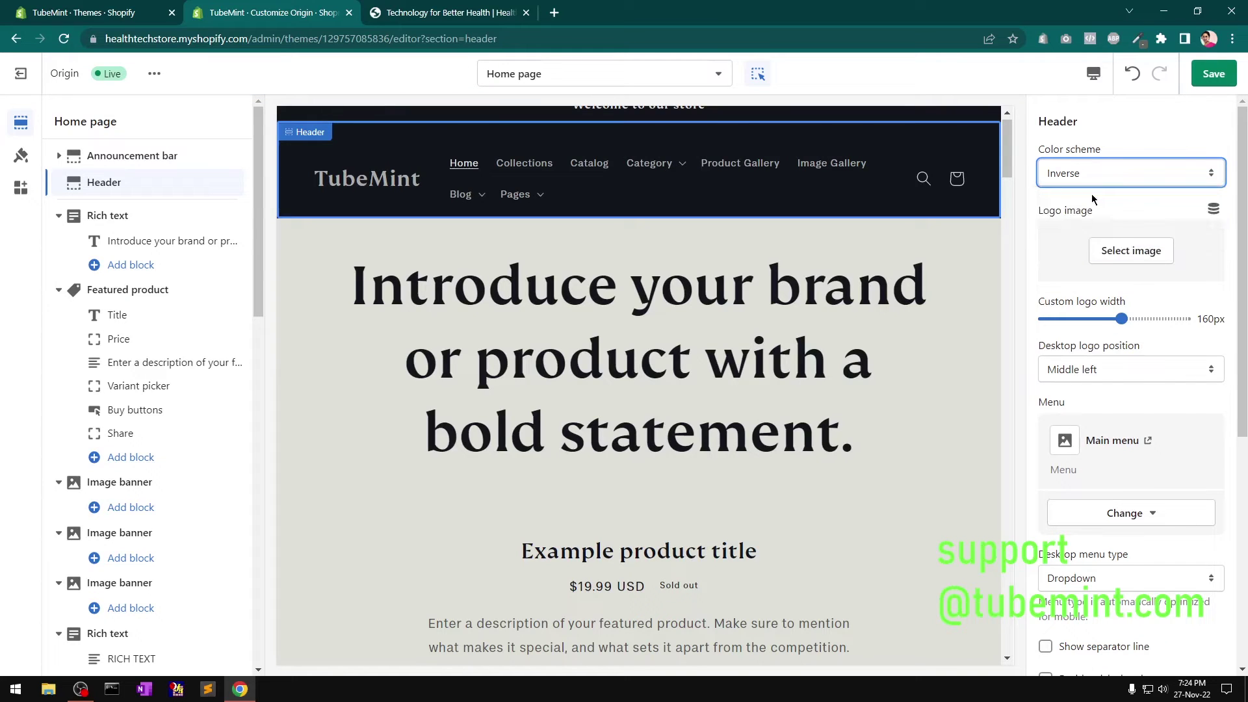
Try the HerbHealz library image as the header logo and look through the home page preview with it
{"action": "left_click", "coordinate": [1119, 252]}
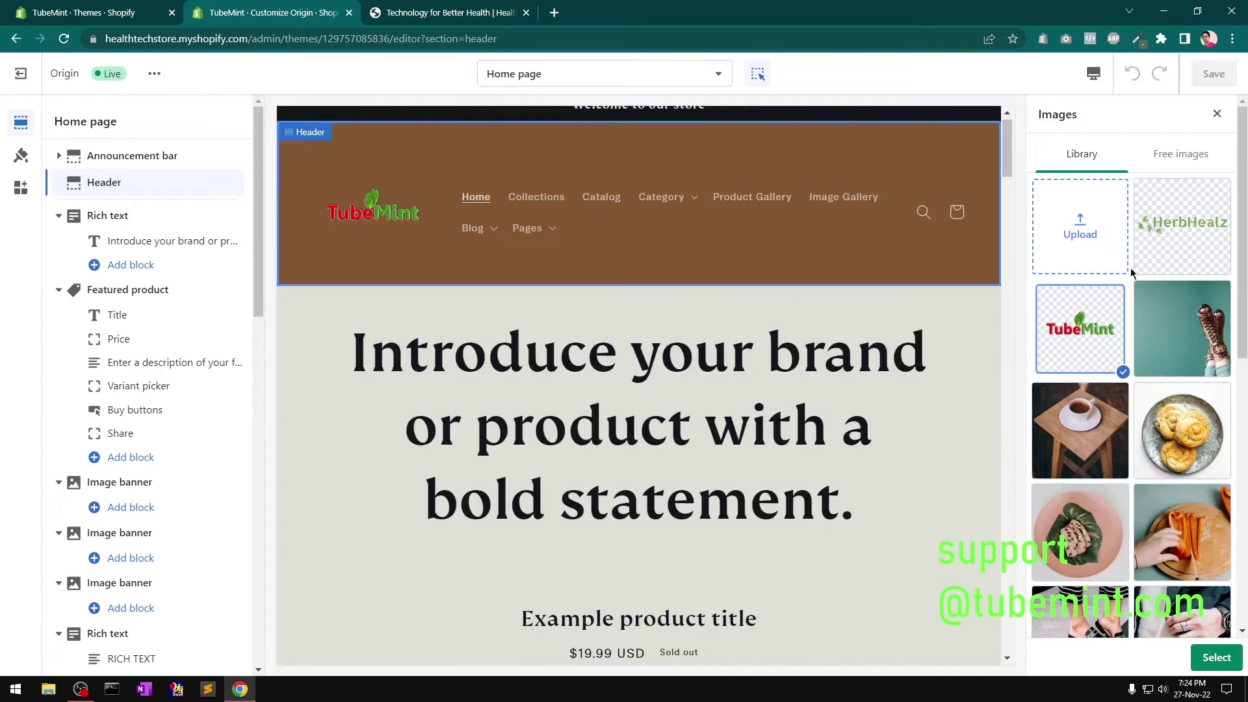
{"action": "left_click", "coordinate": [1172, 235]}
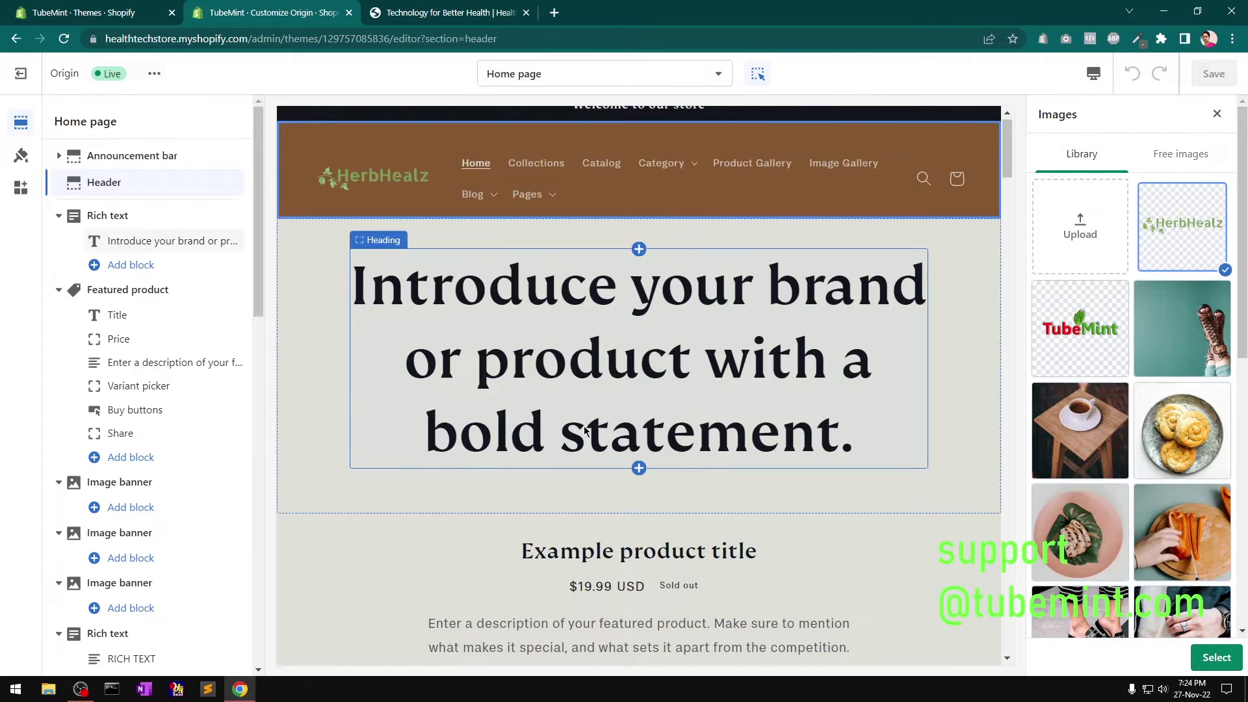
{"action": "scroll", "coordinate": [585, 430], "scroll_direction": "down", "scroll_amount": 20}
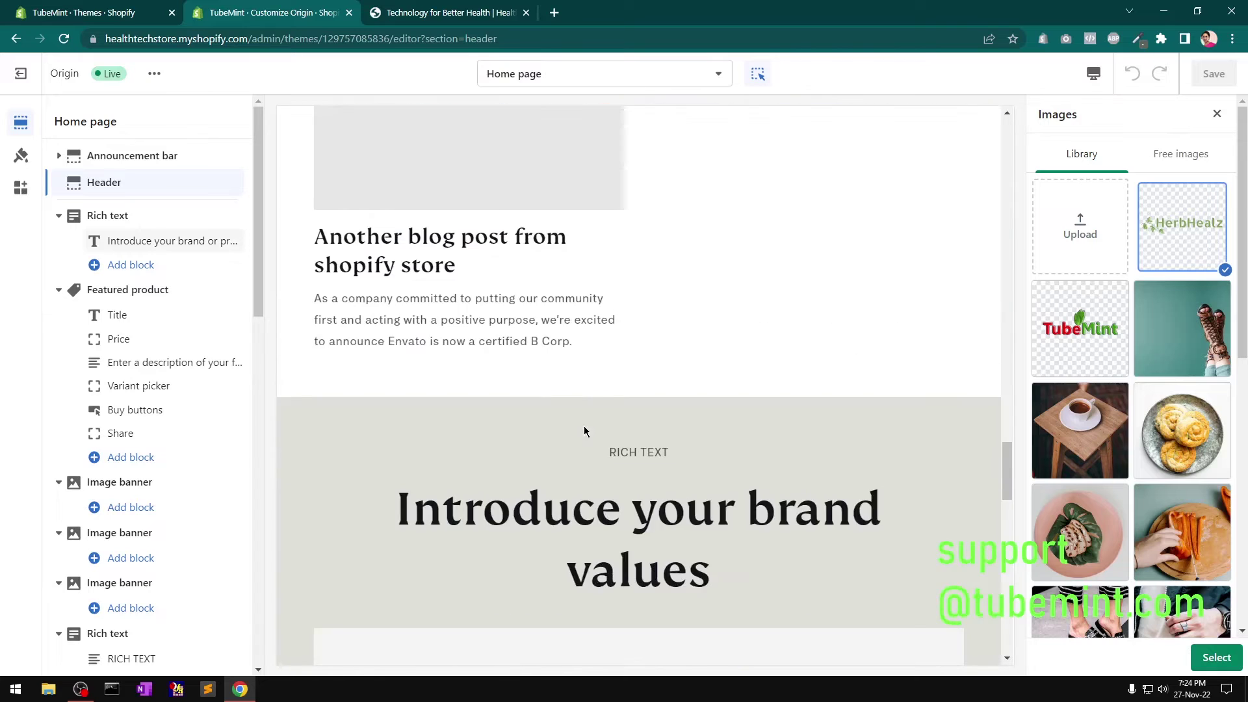
{"action": "scroll", "coordinate": [585, 430], "scroll_direction": "up", "scroll_amount": 5}
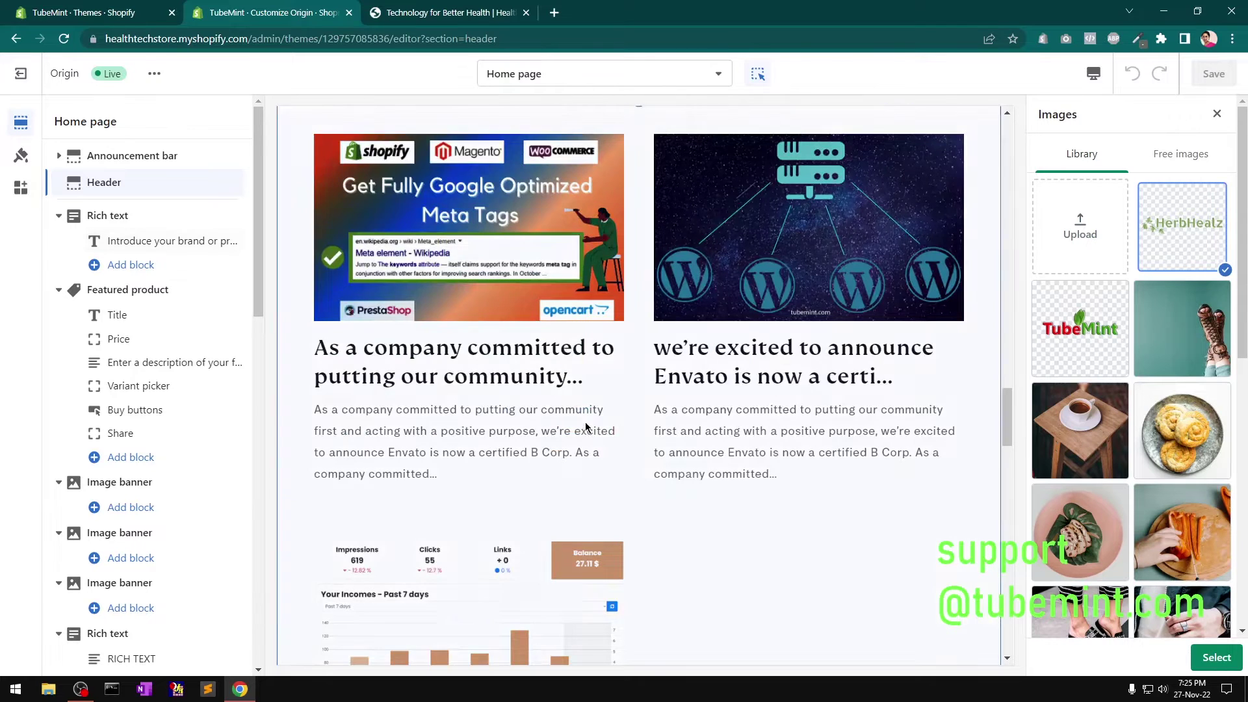
{"action": "scroll", "coordinate": [585, 428], "scroll_direction": "up", "scroll_amount": 6}
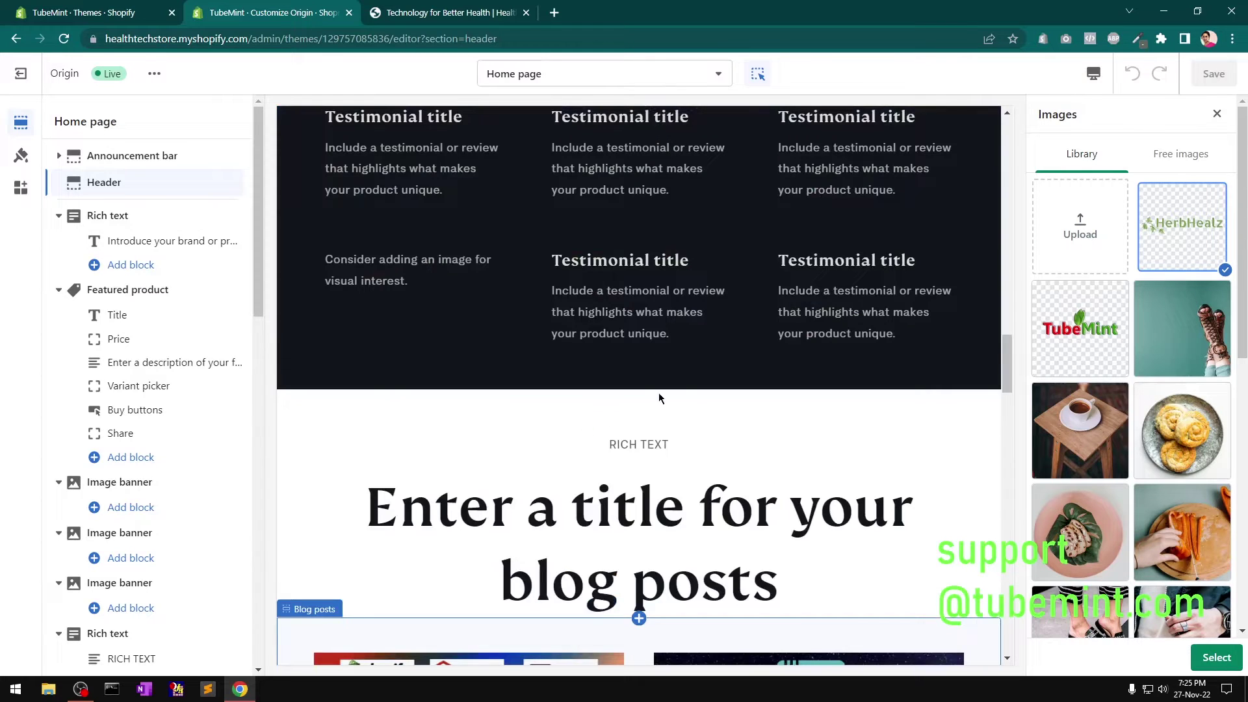
{"action": "scroll", "coordinate": [520, 418], "scroll_direction": "down", "scroll_amount": 8}
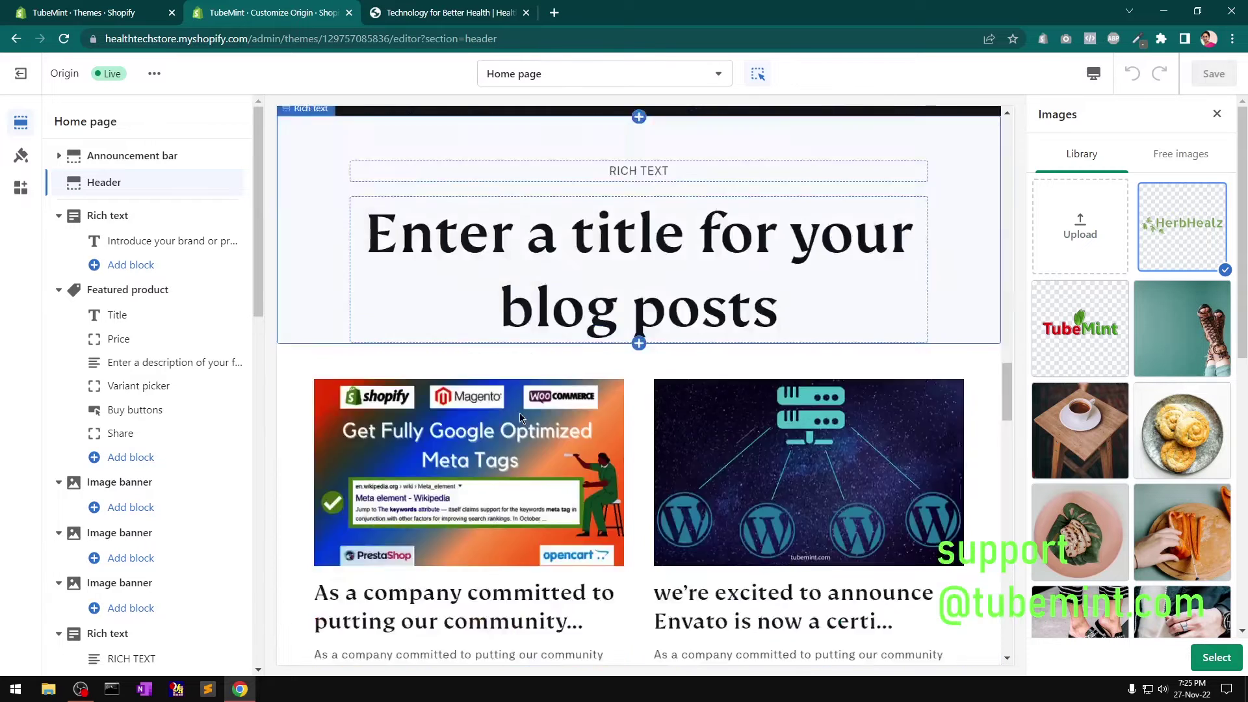
{"action": "scroll", "coordinate": [520, 418], "scroll_direction": "down", "scroll_amount": 15}
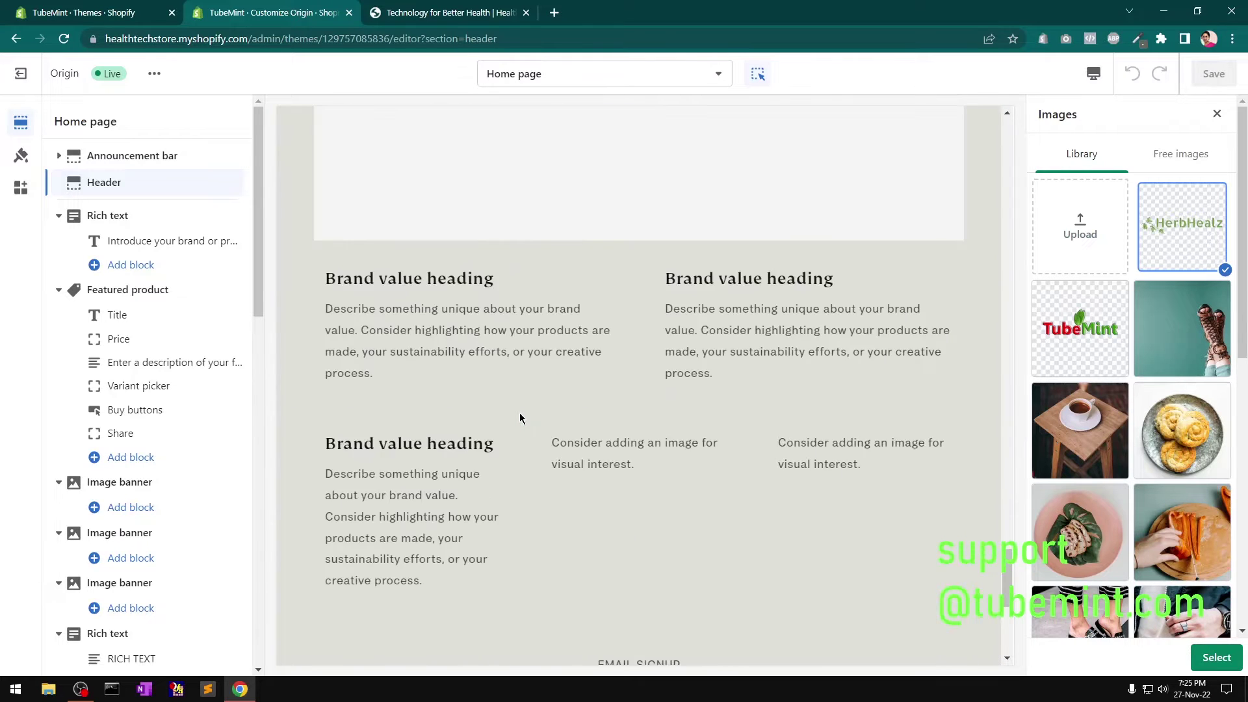
{"action": "scroll", "coordinate": [521, 418], "scroll_direction": "up", "scroll_amount": 20}
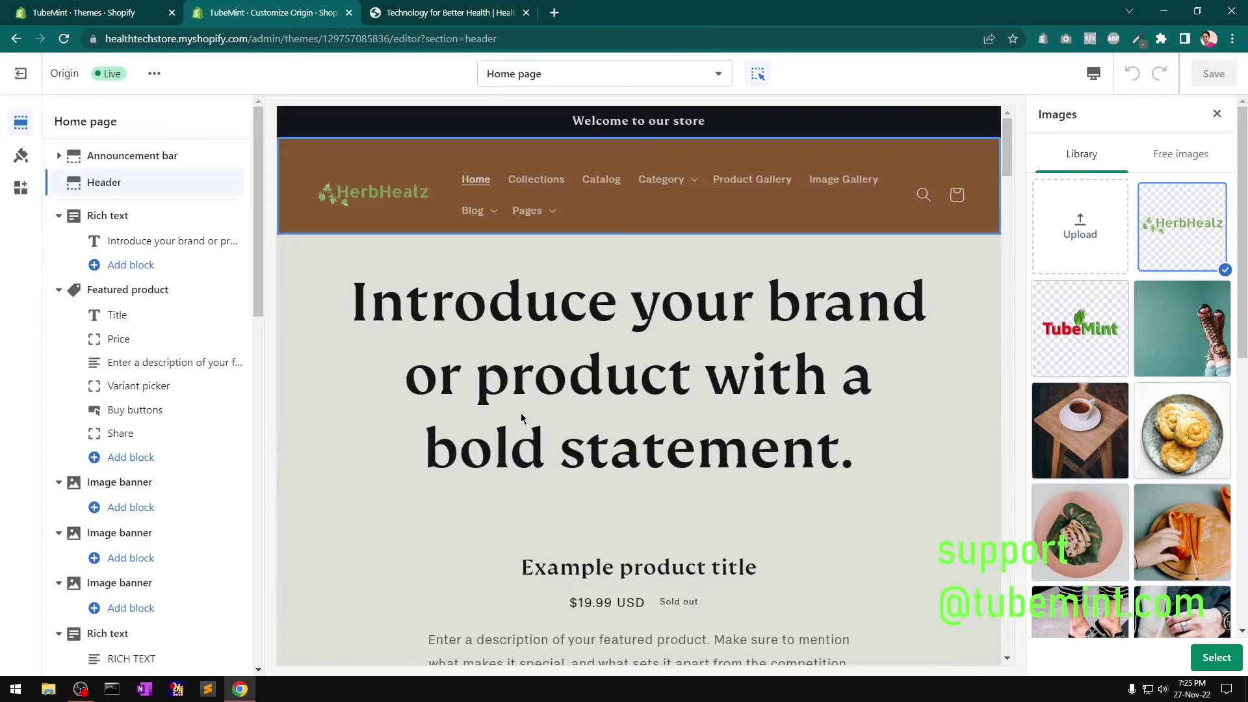
Reload the live storefront's home page, compare its header with the theme editor preview, and close the storefront
{"action": "left_click", "coordinate": [449, 13]}
{"action": "left_click", "coordinate": [64, 38]}
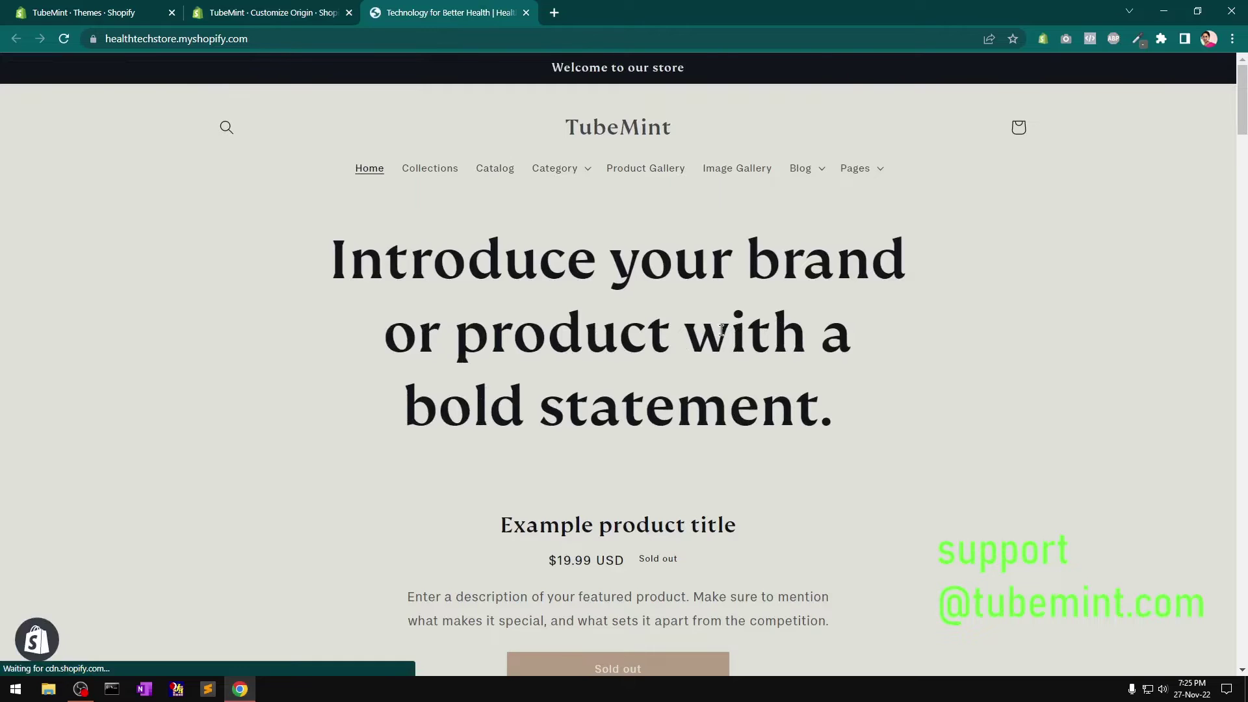
{"action": "left_click", "coordinate": [302, 13]}
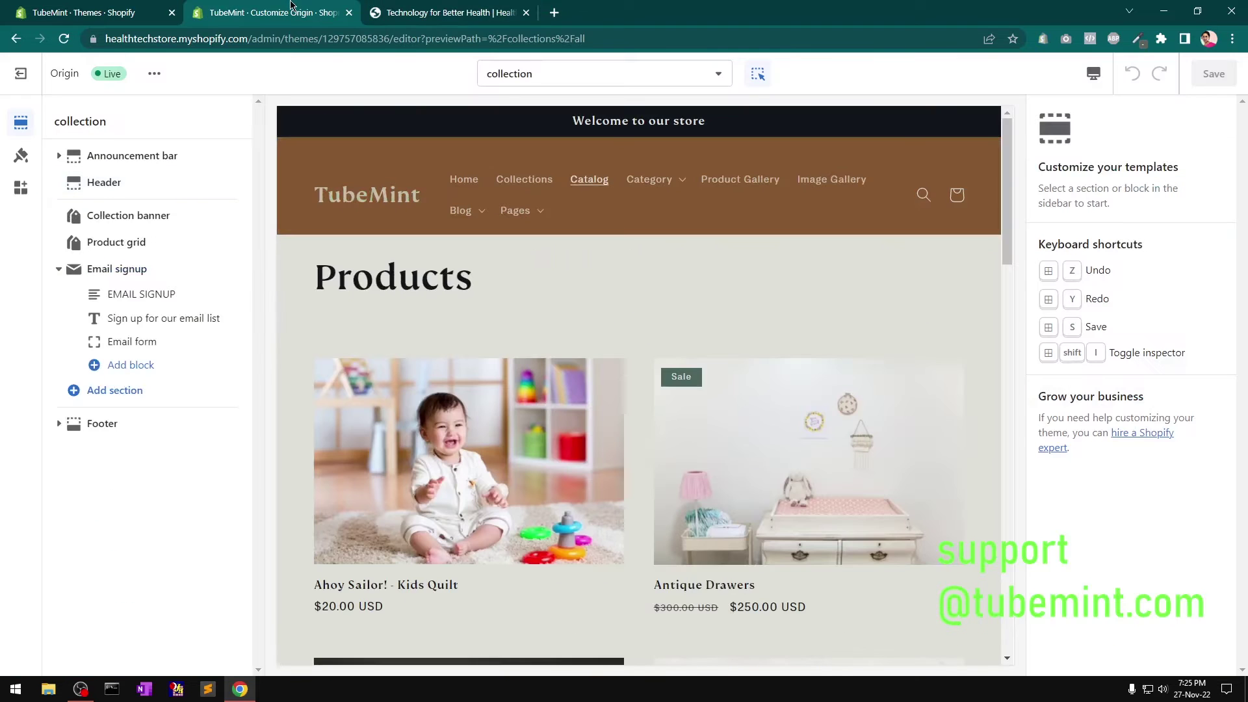
{"action": "left_click", "coordinate": [442, 12]}
{"action": "left_click", "coordinate": [220, 6]}
{"action": "left_click", "coordinate": [449, 10]}
{"action": "left_click", "coordinate": [526, 12]}
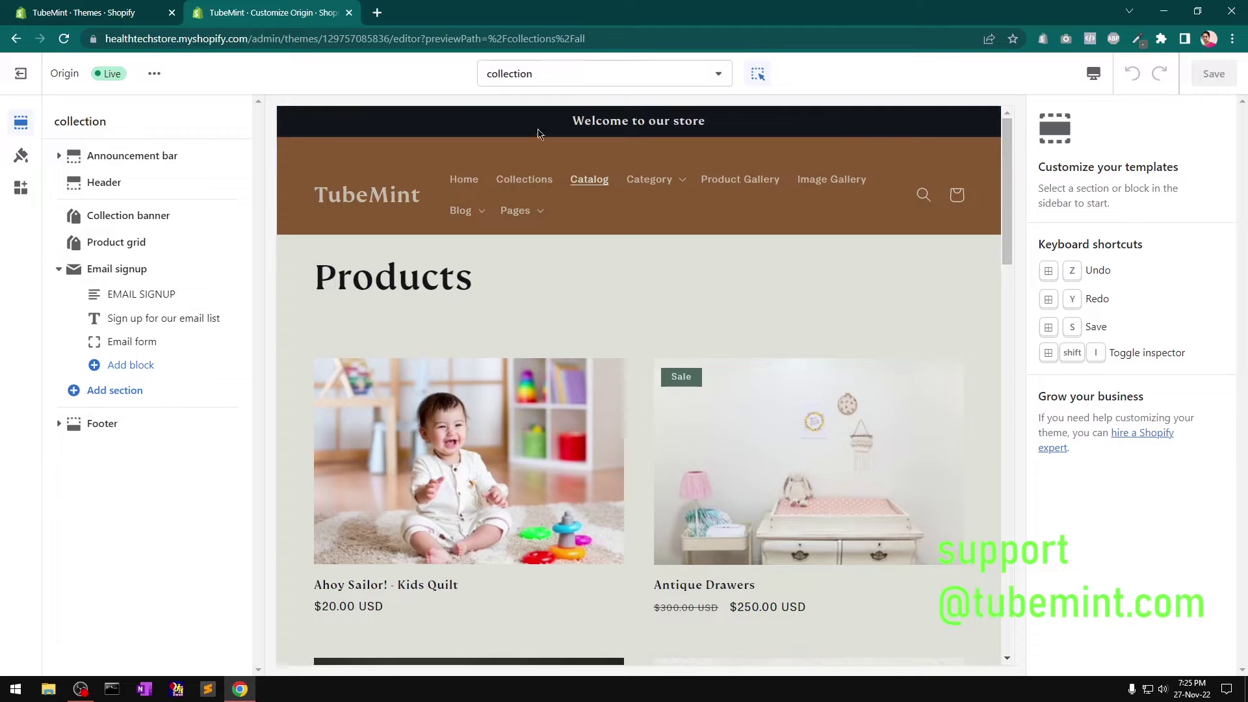
View the live store again from the theme editor, reload its home page, and close it
{"action": "left_click", "coordinate": [154, 73]}
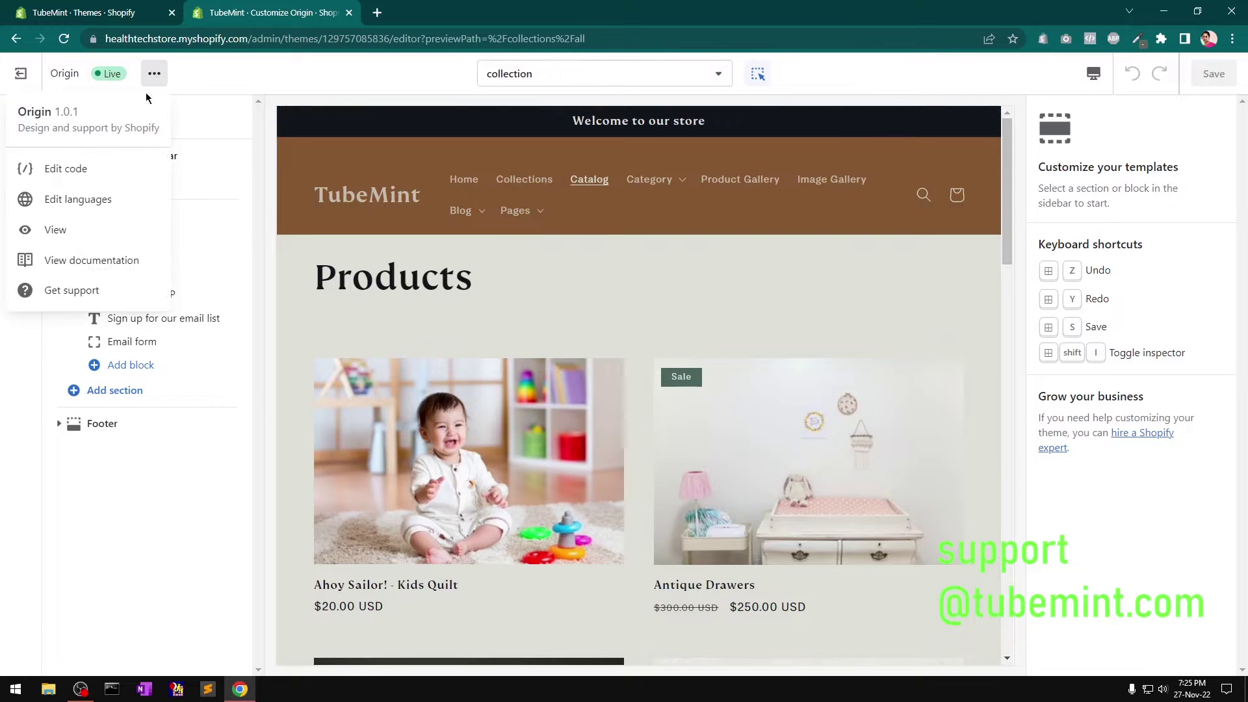
{"action": "left_click", "coordinate": [103, 232]}
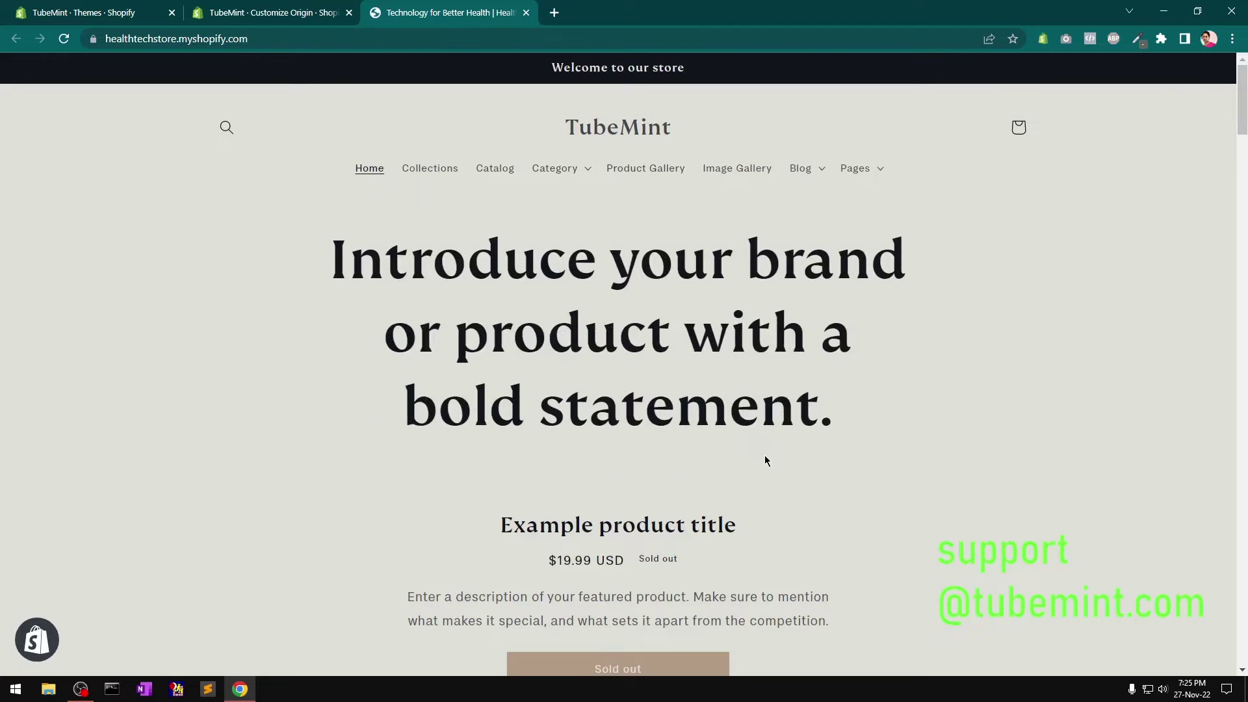
{"action": "key", "text": "F5"}
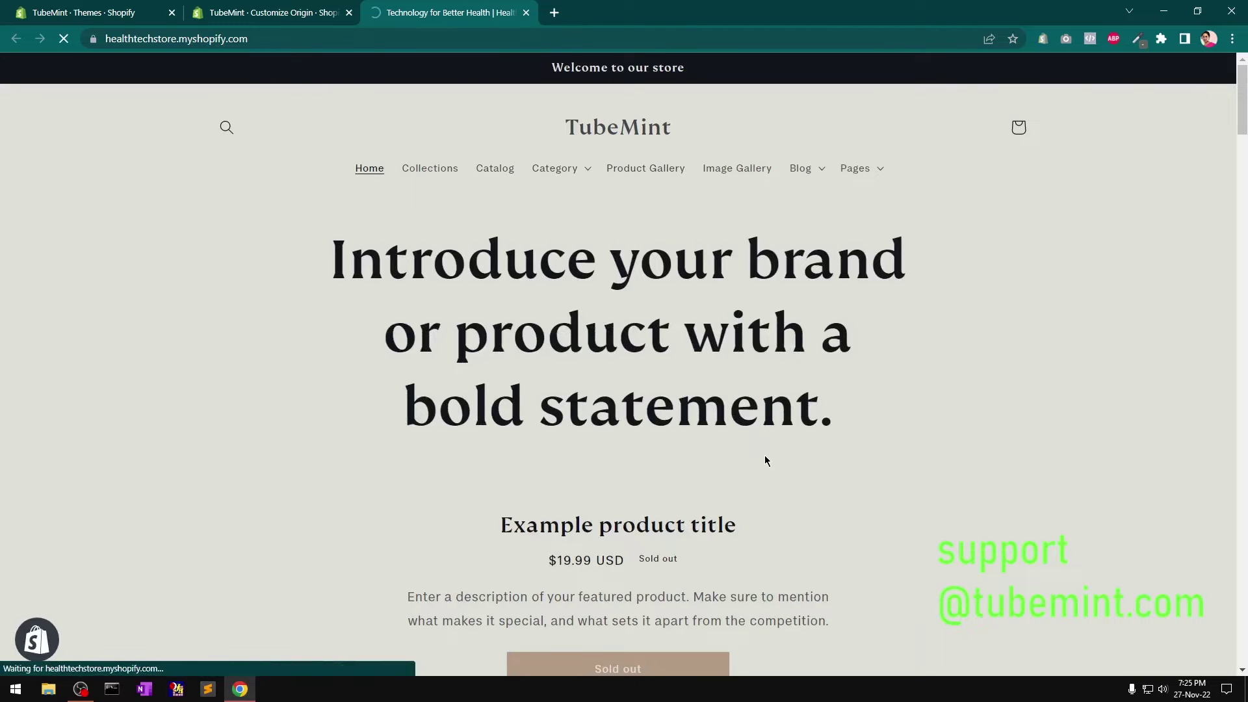
{"action": "left_click", "coordinate": [526, 12]}
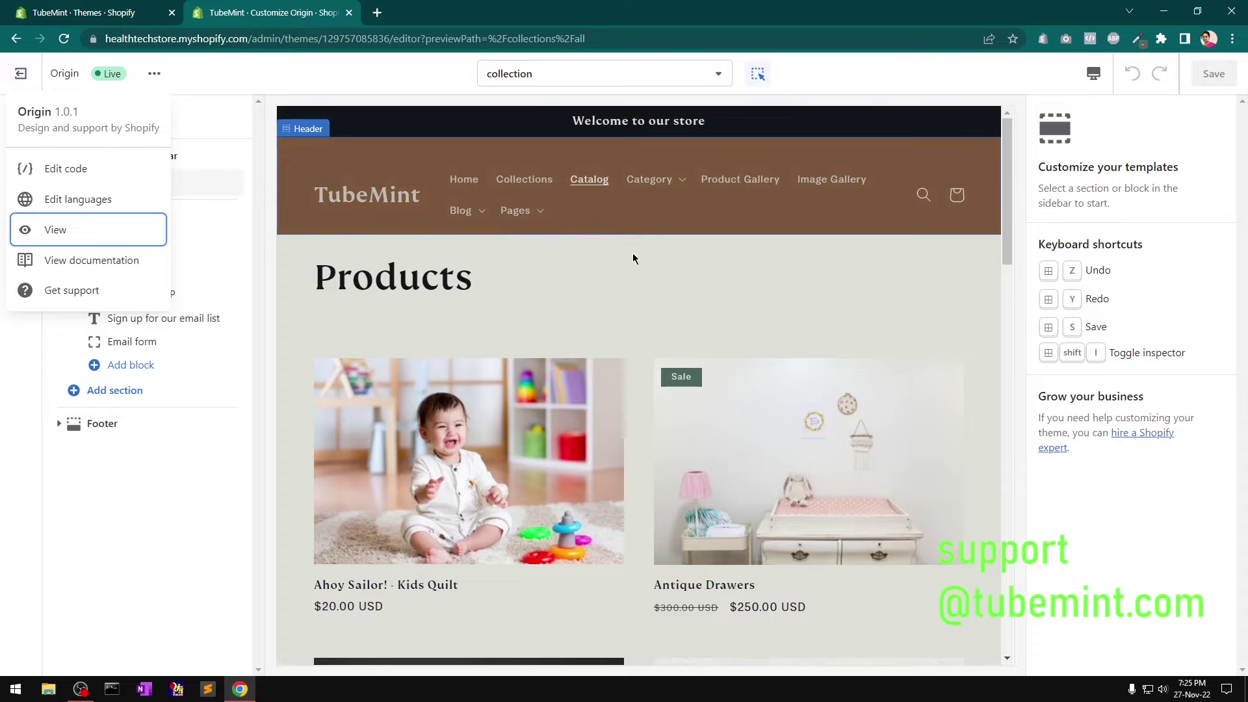
Open the collection page's Collection banner settings and try out its collection image, description and color scheme options
{"action": "left_click", "coordinate": [654, 277]}
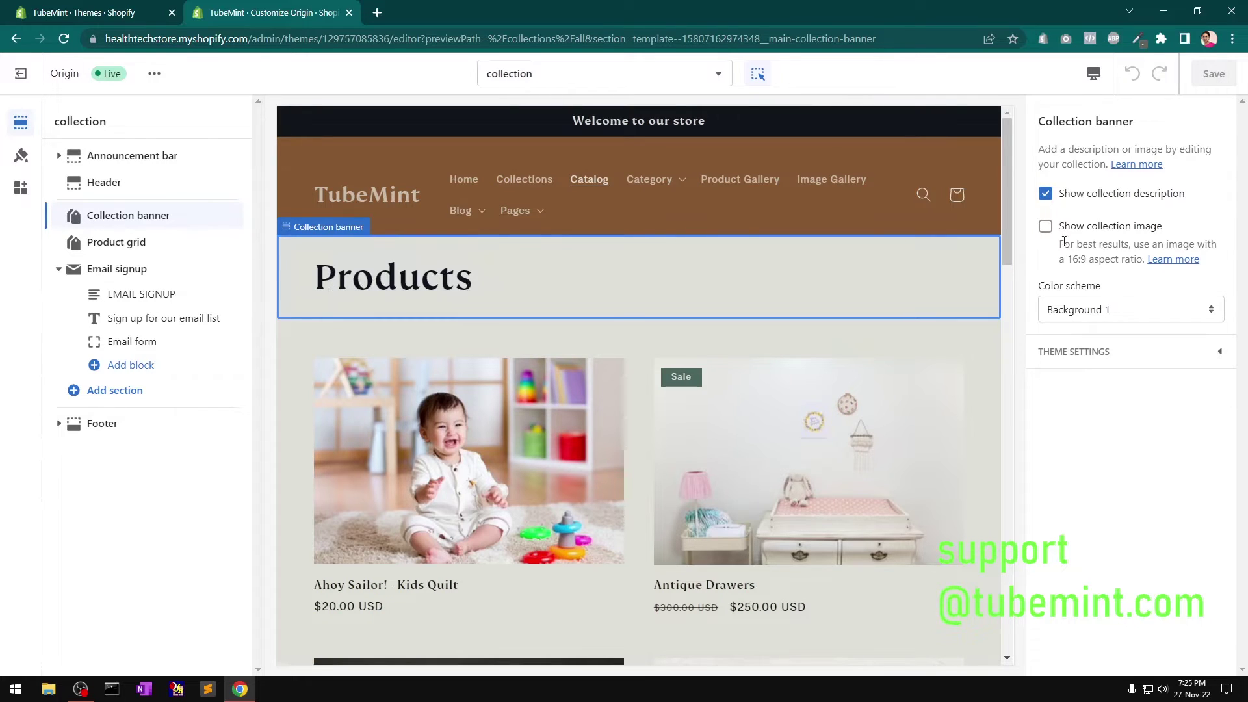
{"action": "left_click", "coordinate": [1045, 228]}
{"action": "left_click", "coordinate": [1046, 228]}
{"action": "left_click", "coordinate": [1110, 310]}
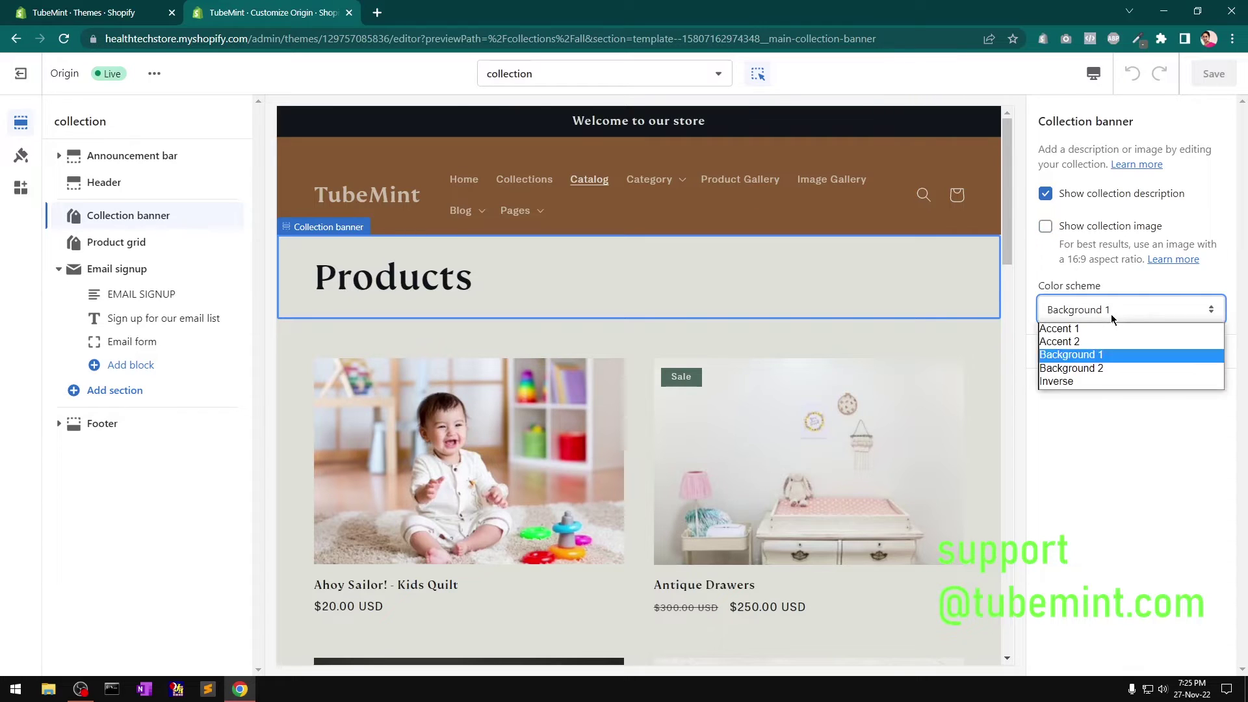
{"action": "left_click", "coordinate": [1130, 458]}
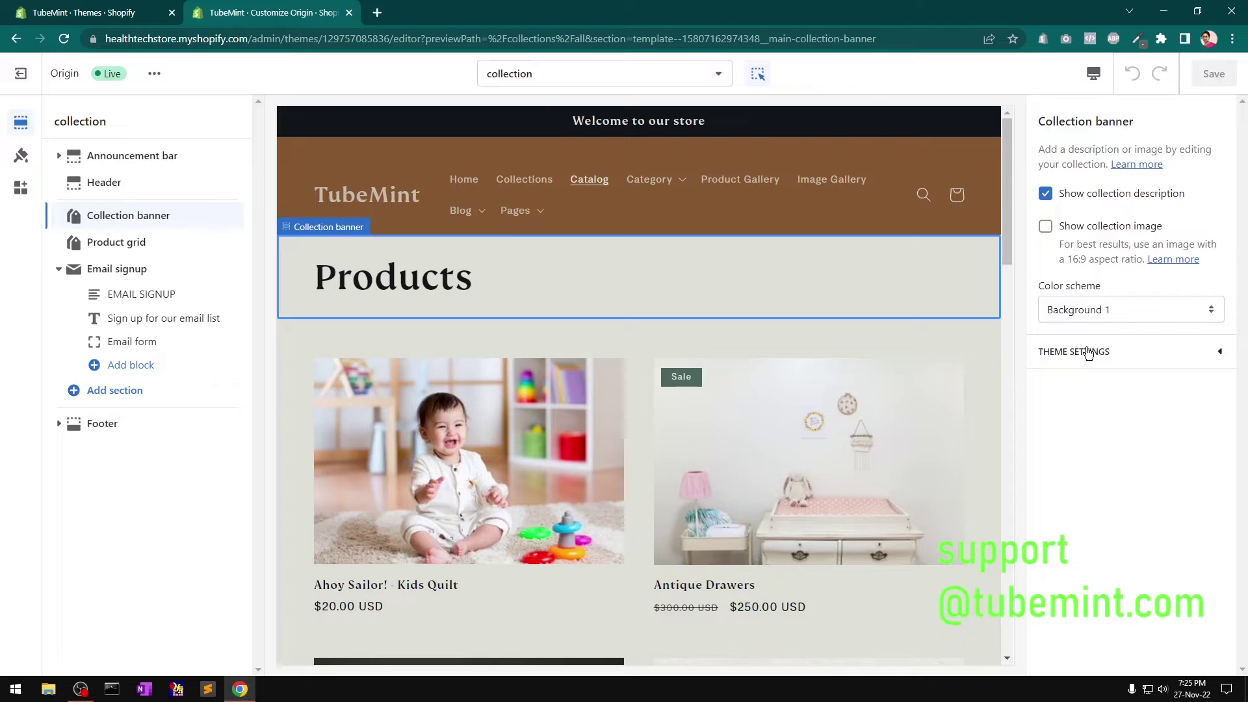
{"action": "left_click", "coordinate": [1046, 195]}
{"action": "left_click", "coordinate": [1045, 195]}
{"action": "left_click", "coordinate": [1092, 315]}
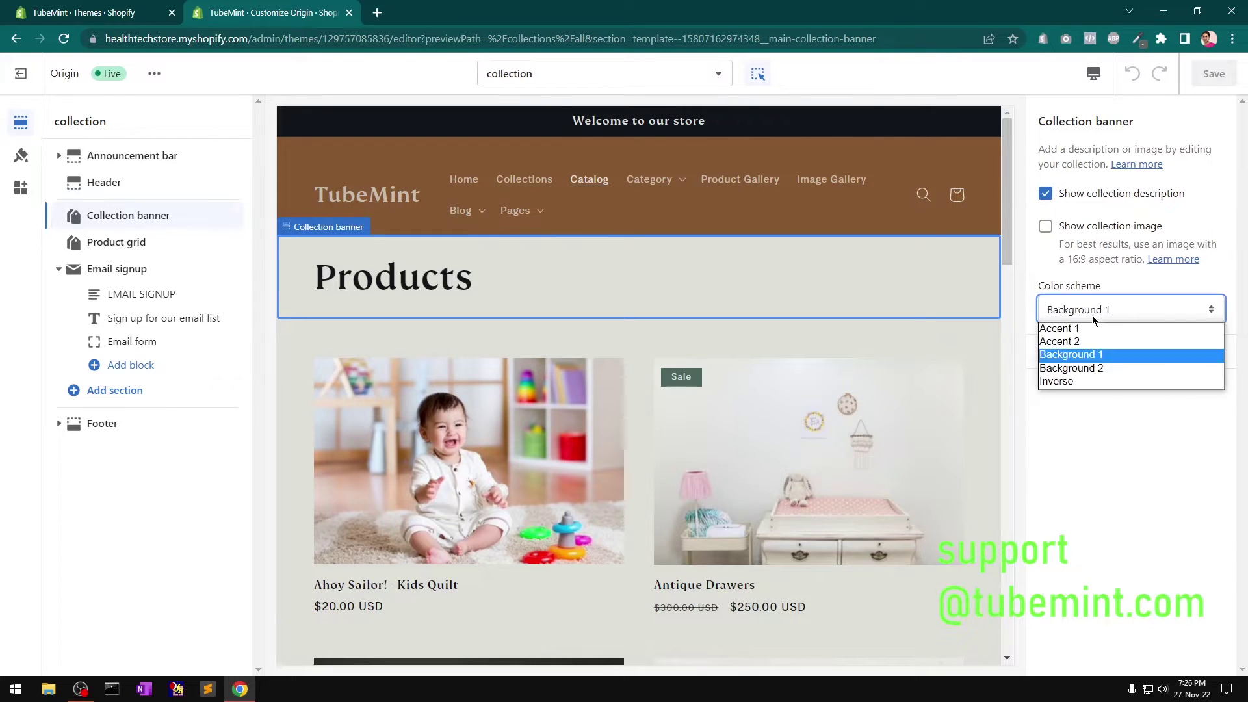
{"action": "left_click", "coordinate": [1130, 411]}
Set the Collection banner's vertical offset to -40px in its theme settings and check the collection page down to the footer
{"action": "left_click", "coordinate": [1111, 355]}
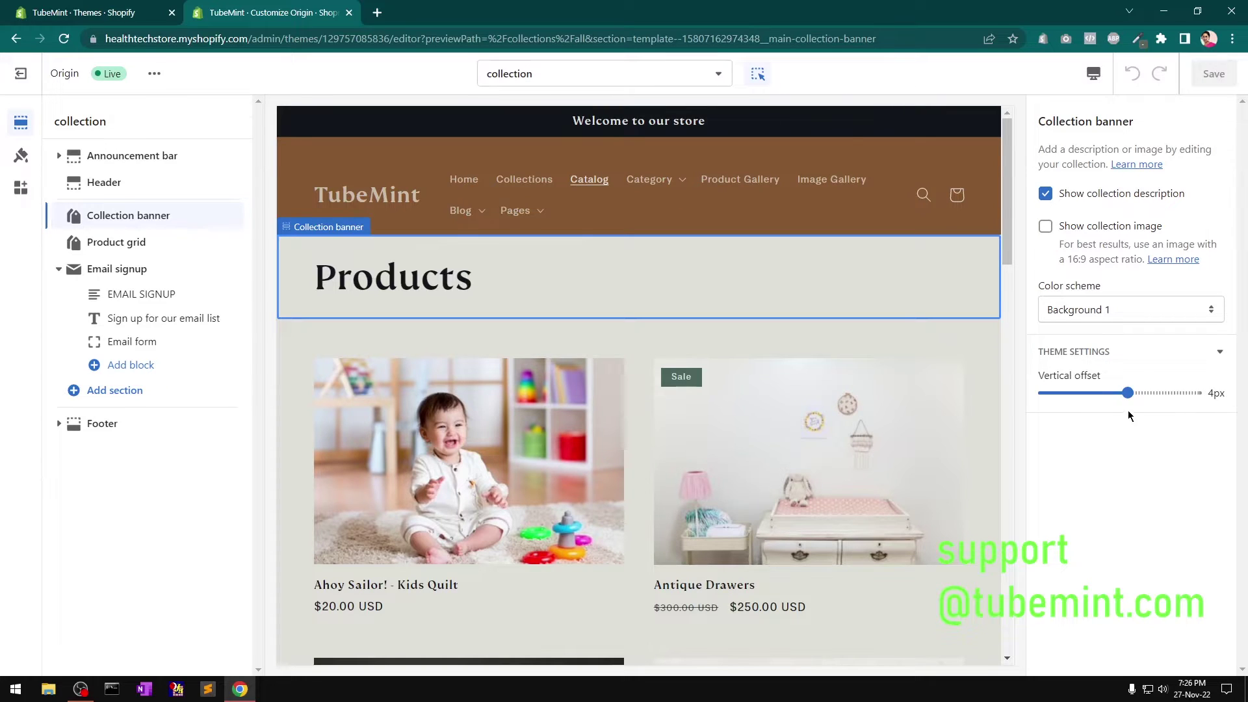
{"action": "left_click_drag", "start_coordinate": [1128, 393], "coordinate": [1103, 392]}
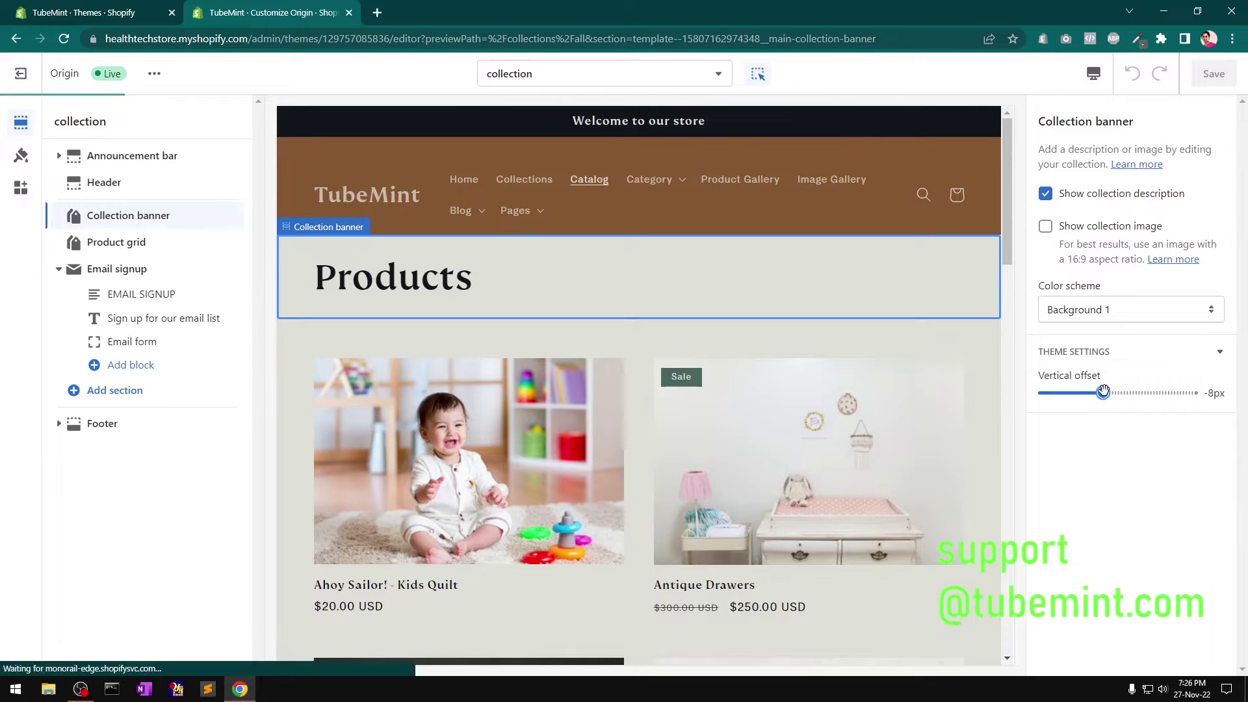
{"action": "left_click_drag", "start_coordinate": [1103, 392], "coordinate": [984, 388]}
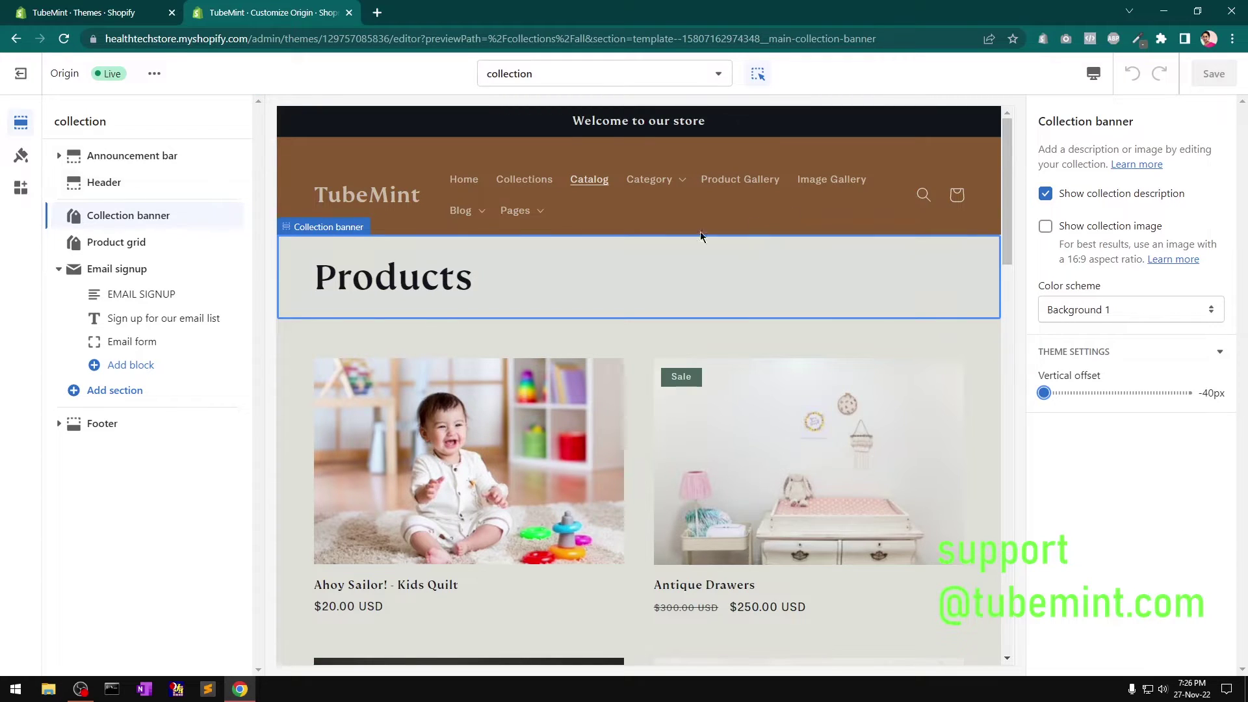
{"action": "scroll", "coordinate": [540, 332], "scroll_direction": "down", "scroll_amount": 8}
{"action": "scroll", "coordinate": [541, 336], "scroll_direction": "down", "scroll_amount": 10}
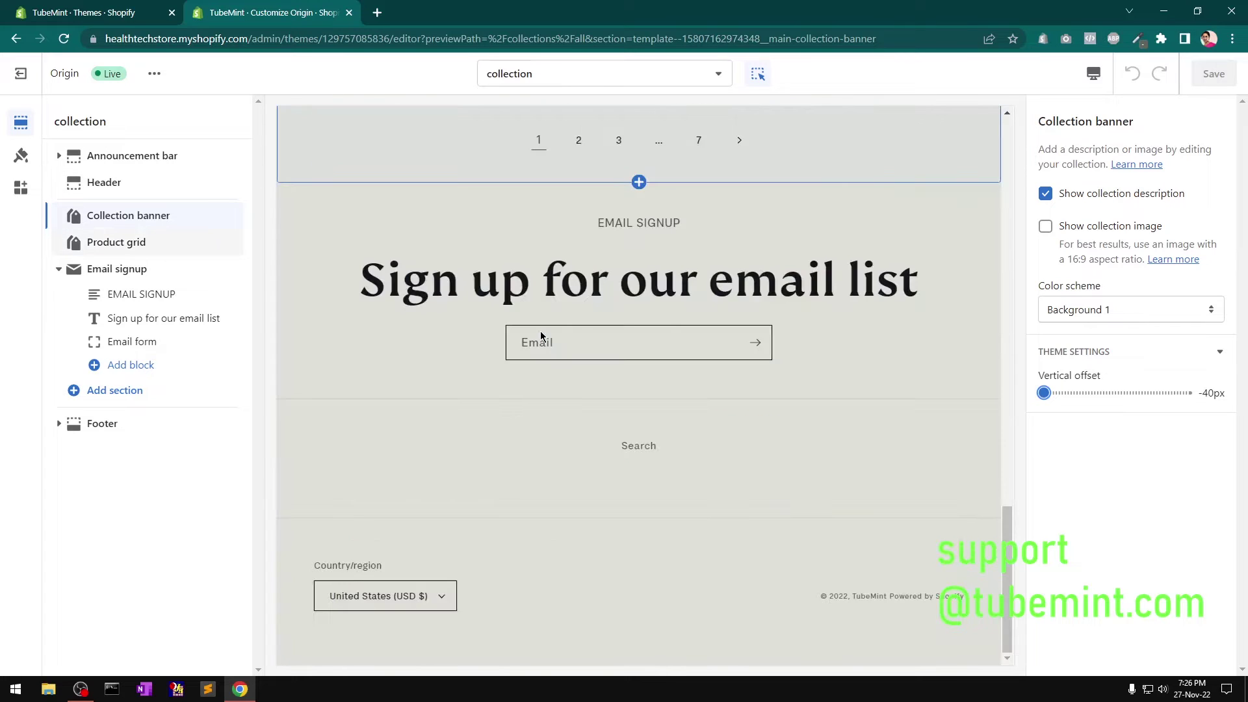
Open the Antique Drawers product page from the collection page's Product grid and review it down to the recommended products
{"action": "scroll", "coordinate": [541, 336], "scroll_direction": "up", "scroll_amount": 7}
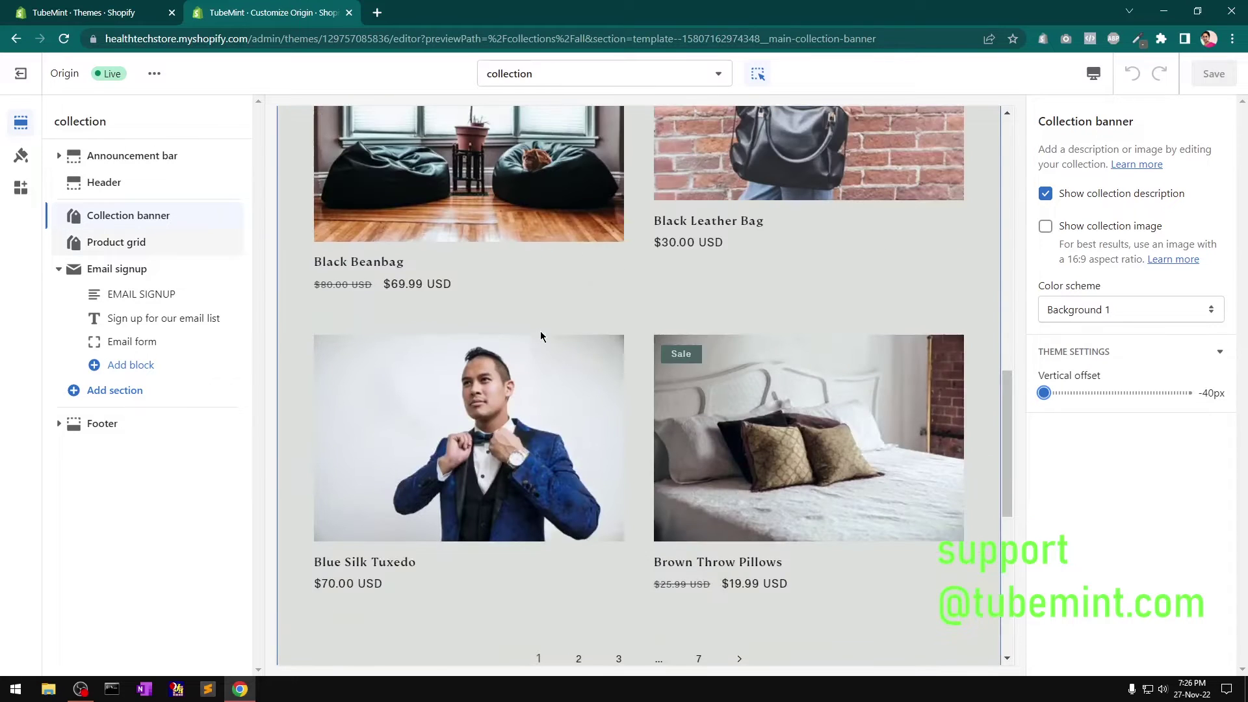
{"action": "scroll", "coordinate": [540, 335], "scroll_direction": "up", "scroll_amount": 8}
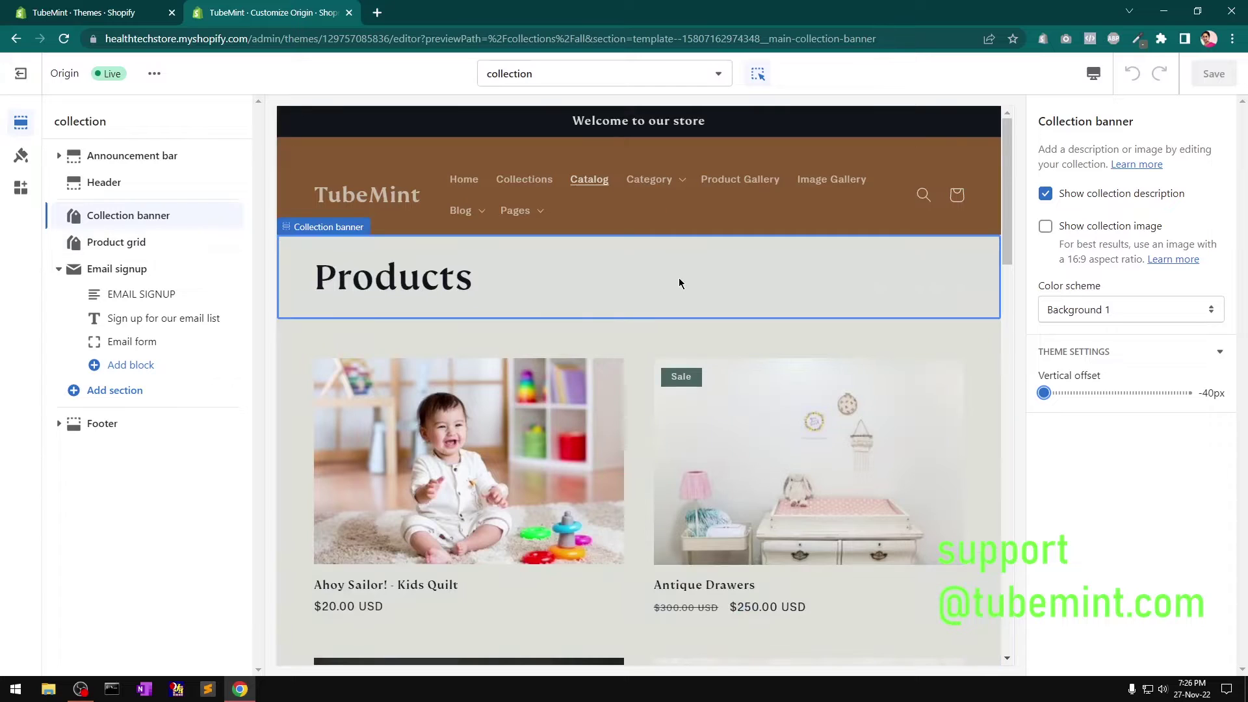
{"action": "left_click", "coordinate": [687, 587]}
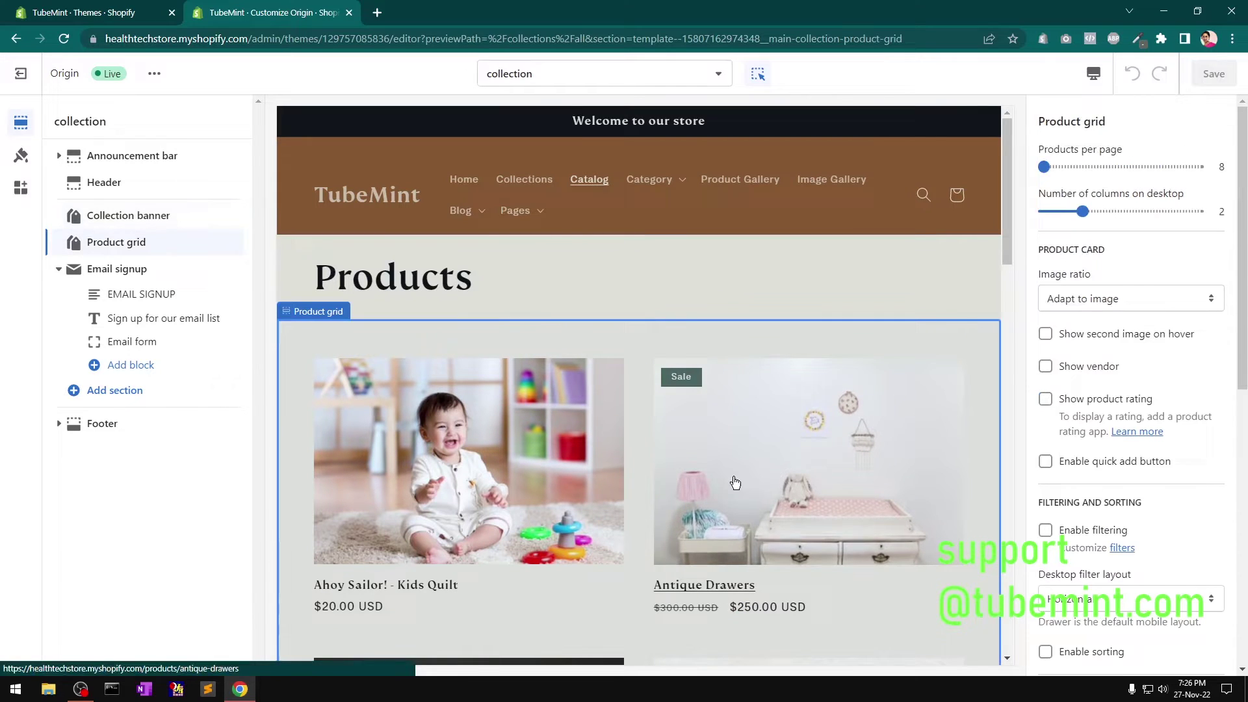
{"action": "left_click", "coordinate": [695, 587]}
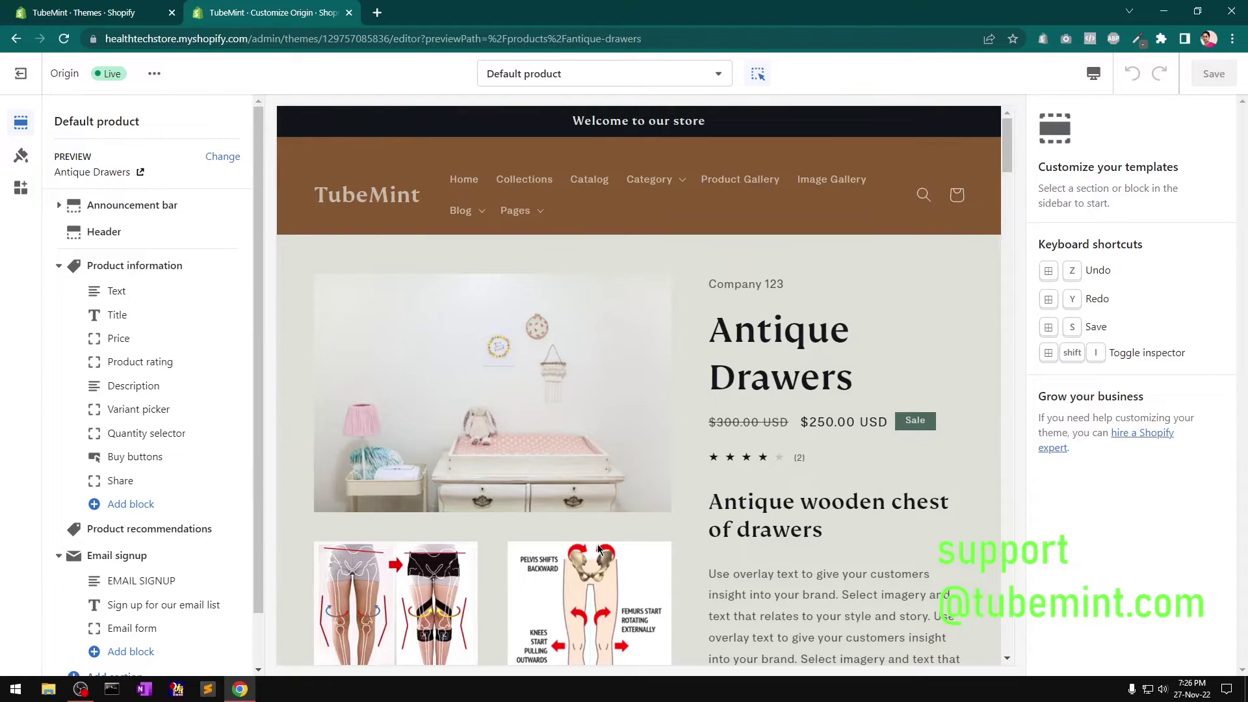
{"action": "scroll", "coordinate": [598, 549], "scroll_direction": "down", "scroll_amount": 20}
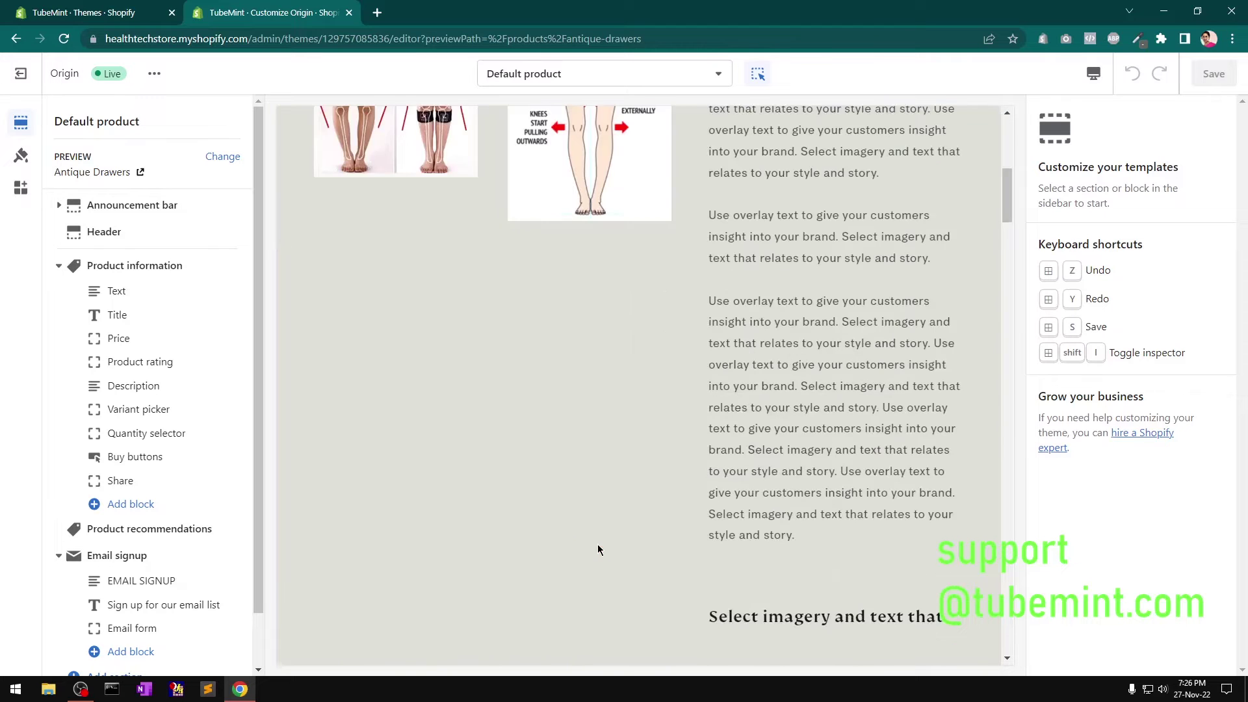
{"action": "scroll", "coordinate": [598, 549], "scroll_direction": "down", "scroll_amount": 15}
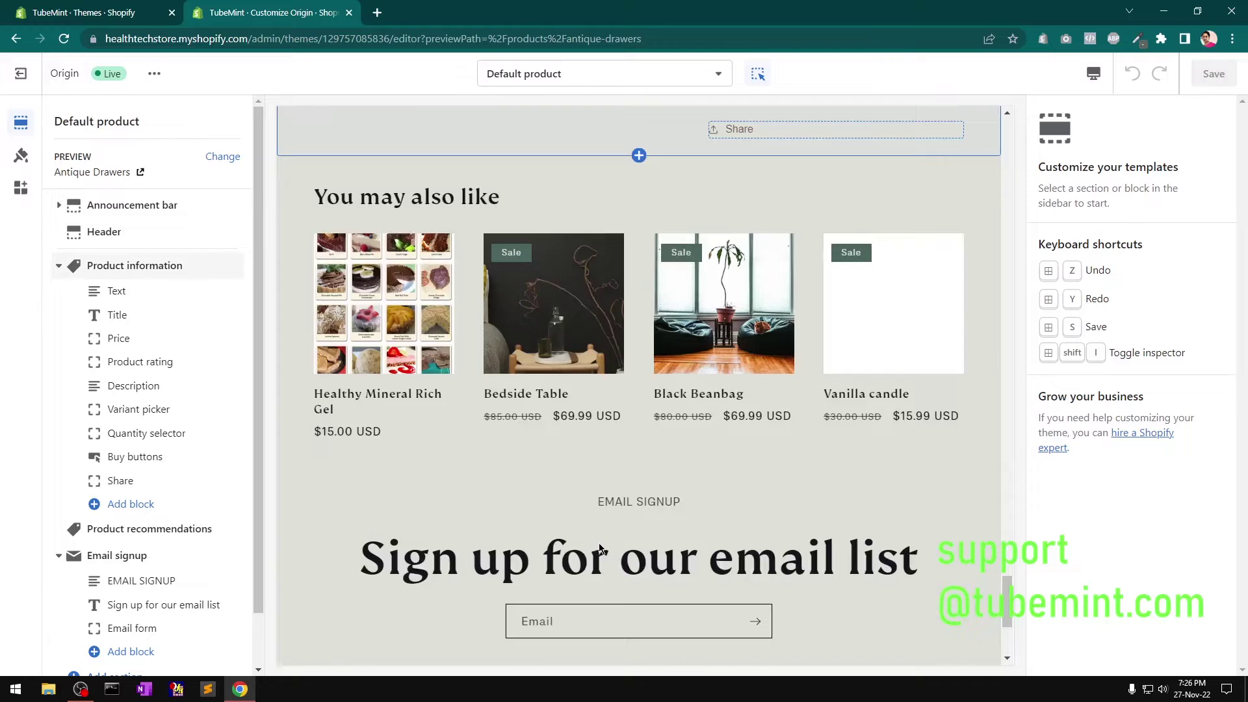
View the Product information section's settings and its Description block, and review the product description in the preview
{"action": "left_click", "coordinate": [125, 269]}
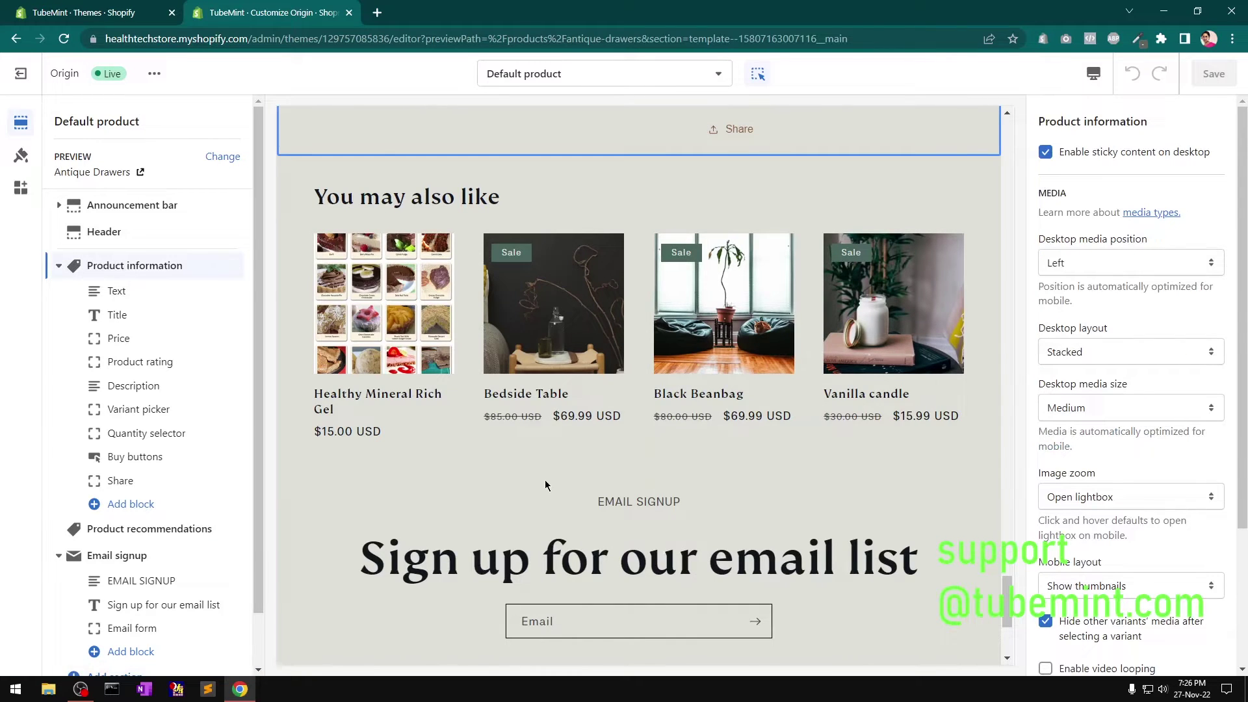
{"action": "scroll", "coordinate": [545, 480], "scroll_direction": "up", "scroll_amount": 15}
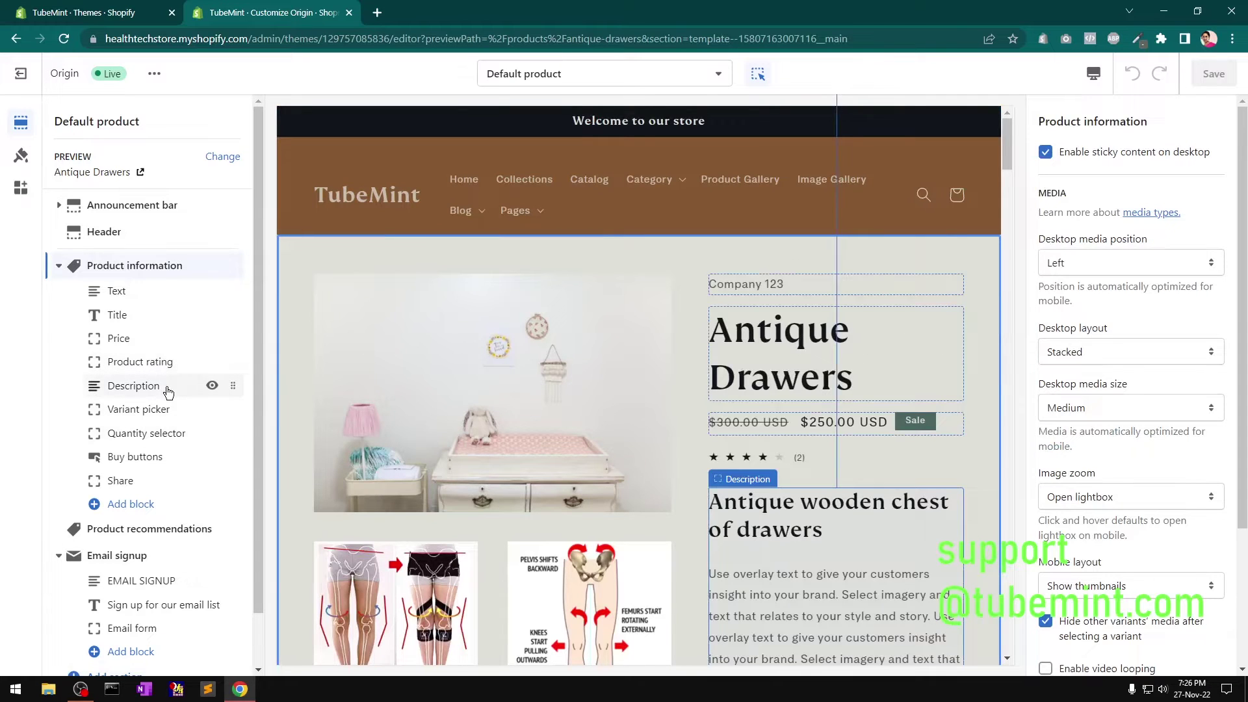
{"action": "left_click", "coordinate": [133, 386]}
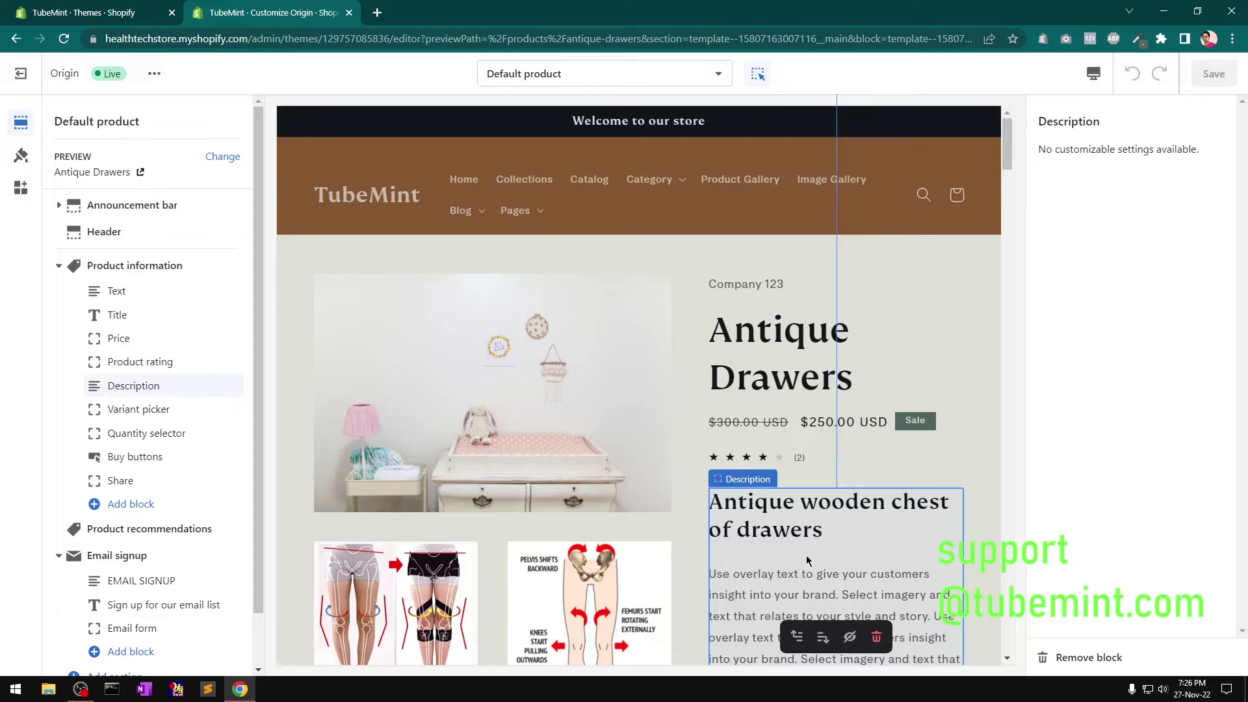
{"action": "scroll", "coordinate": [807, 560], "scroll_direction": "down", "scroll_amount": 15}
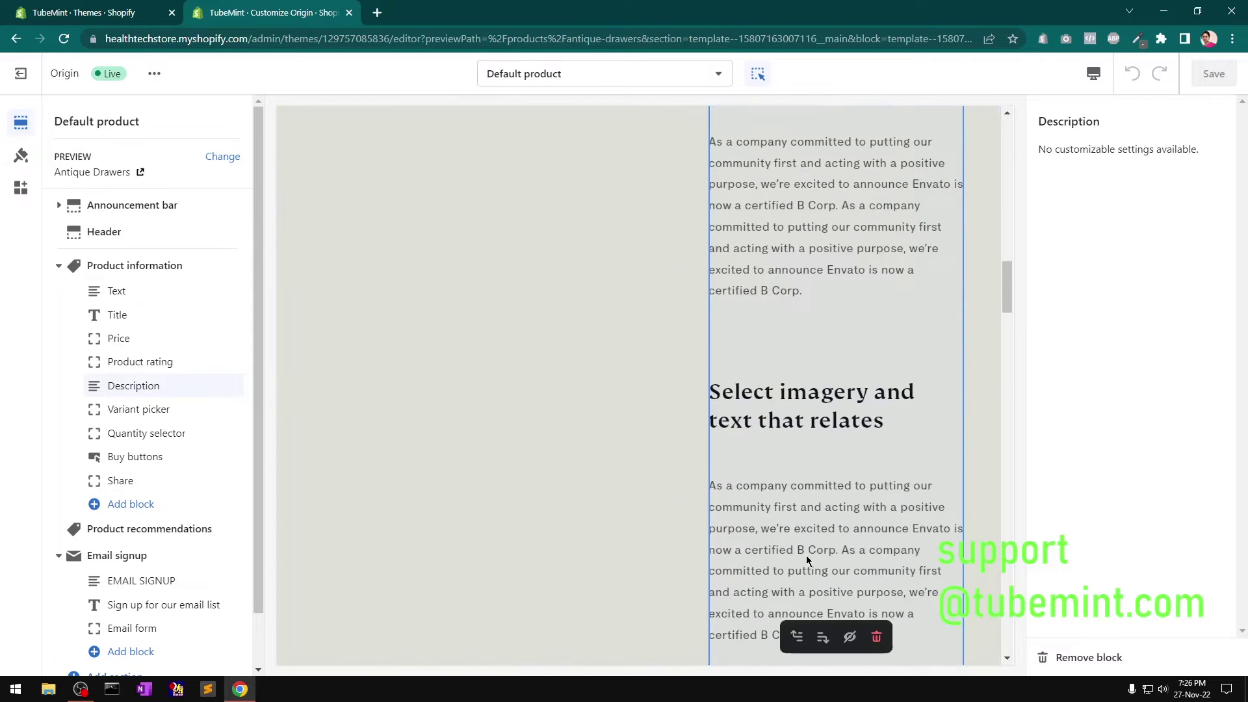
{"action": "scroll", "coordinate": [806, 561], "scroll_direction": "up", "scroll_amount": 2}
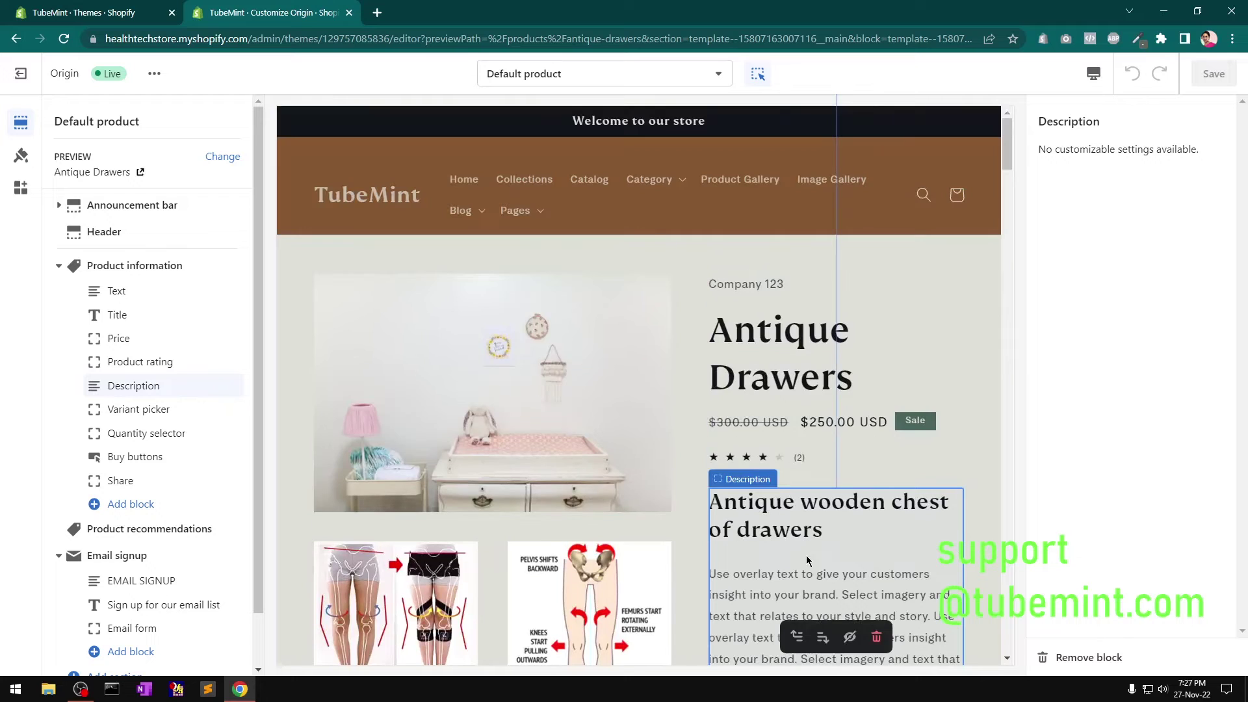
Collapse the Product information section and review the recommendations and the rest of the product page in the preview
{"action": "left_click", "coordinate": [168, 528]}
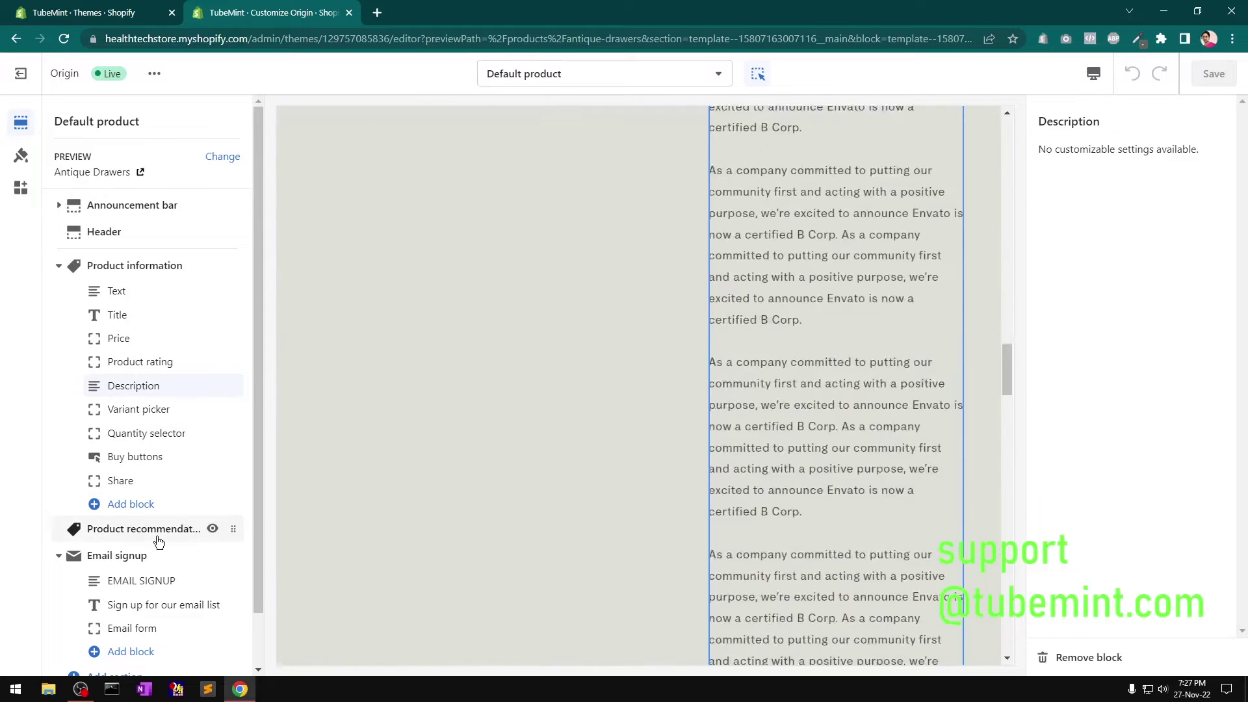
{"action": "left_click", "coordinate": [60, 267]}
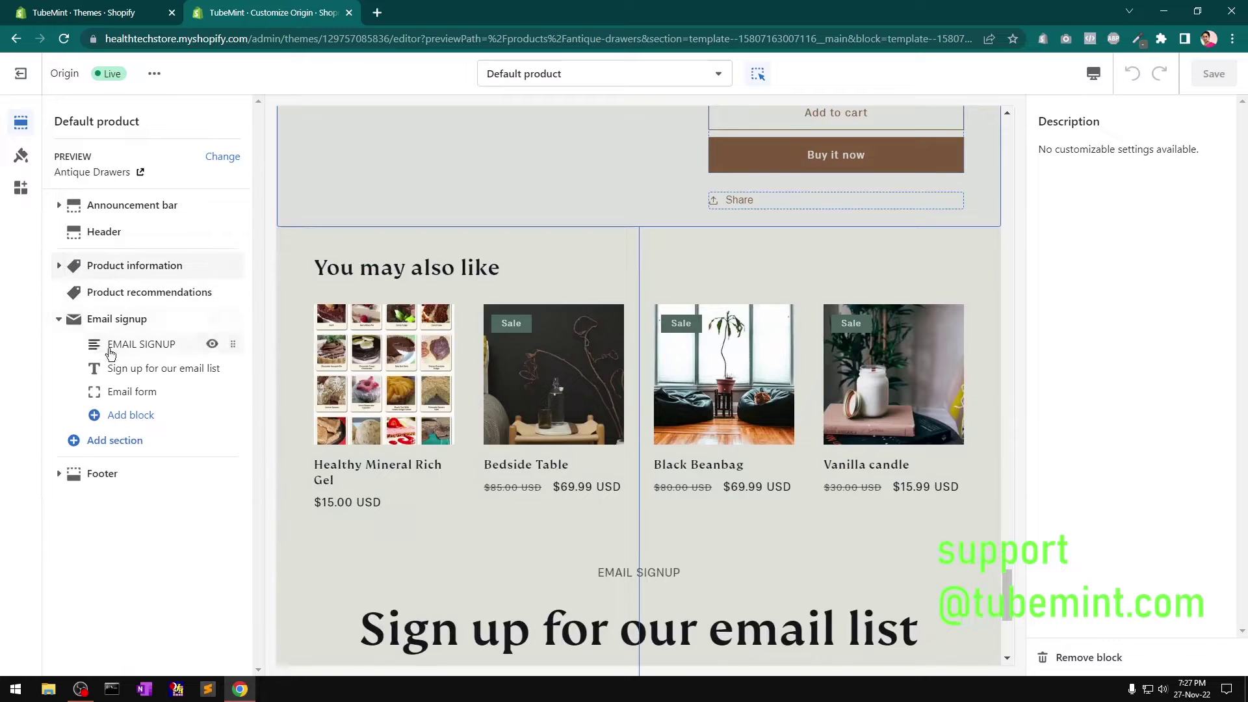
{"action": "scroll", "coordinate": [576, 535], "scroll_direction": "down", "scroll_amount": 5}
{"action": "scroll", "coordinate": [575, 538], "scroll_direction": "up", "scroll_amount": 10}
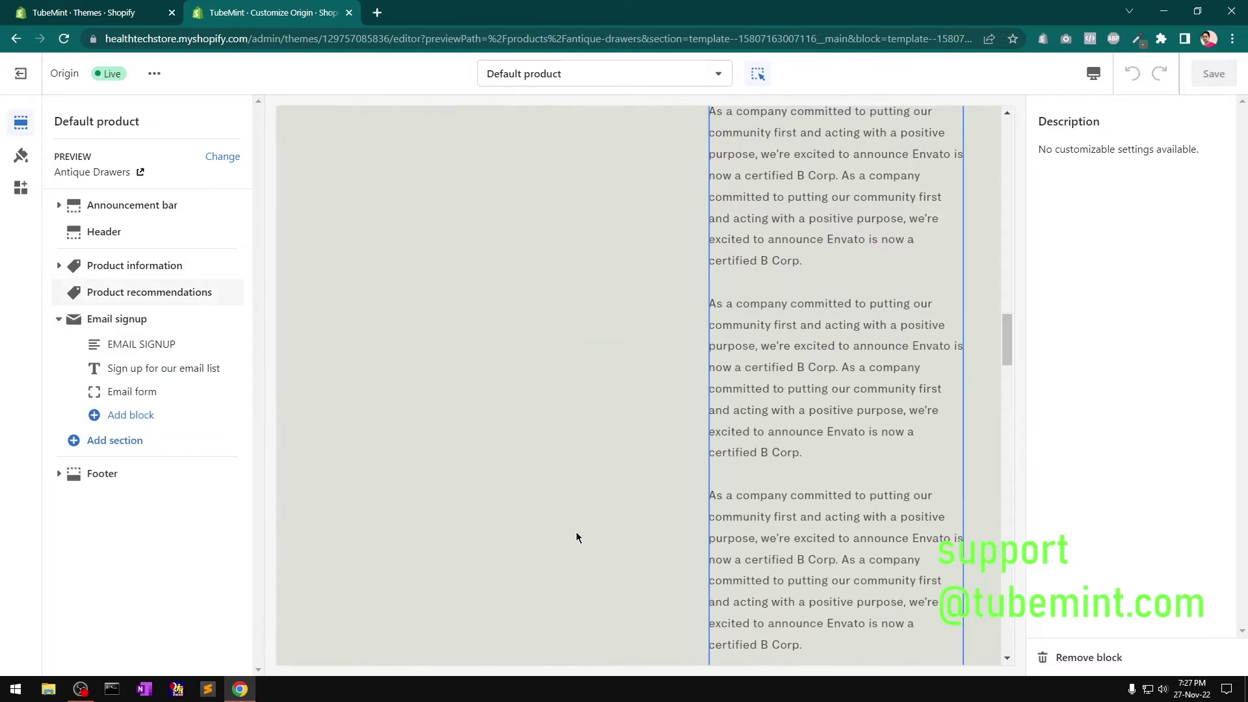
{"action": "scroll", "coordinate": [576, 533], "scroll_direction": "up", "scroll_amount": 10}
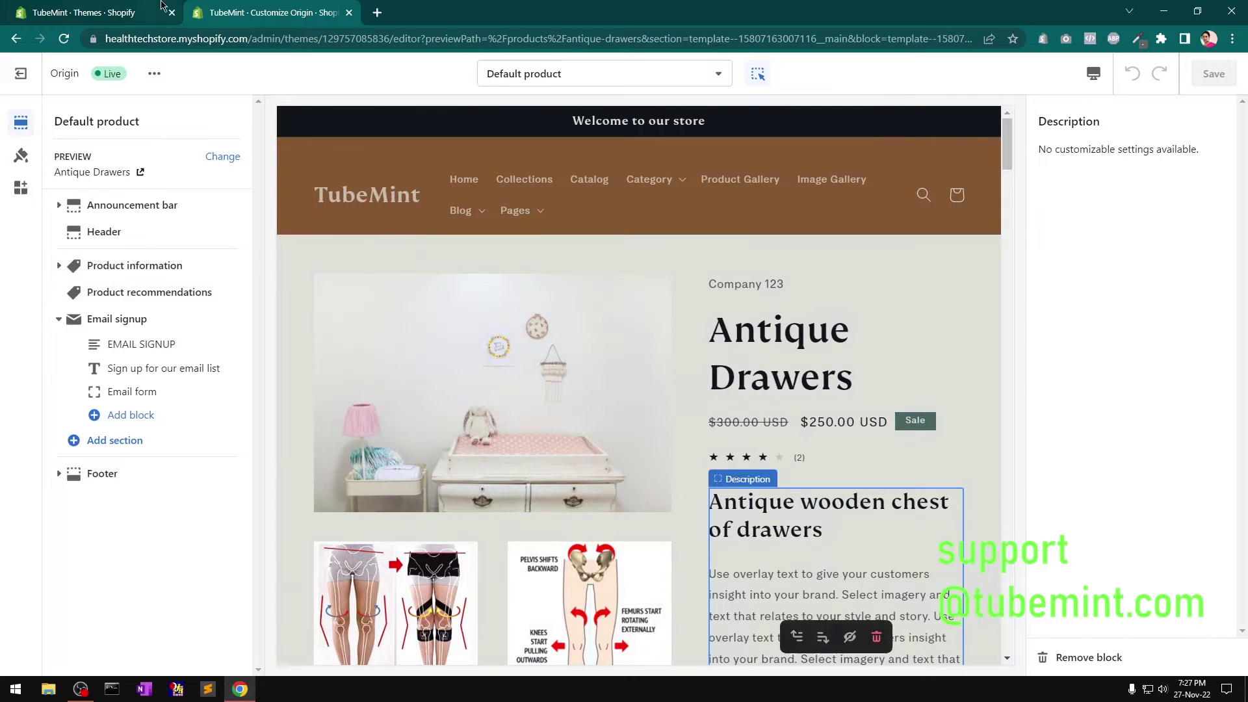
Check the store's Themes page, return to the Origin theme editor, and view the live store from it
{"action": "left_click", "coordinate": [95, 5]}
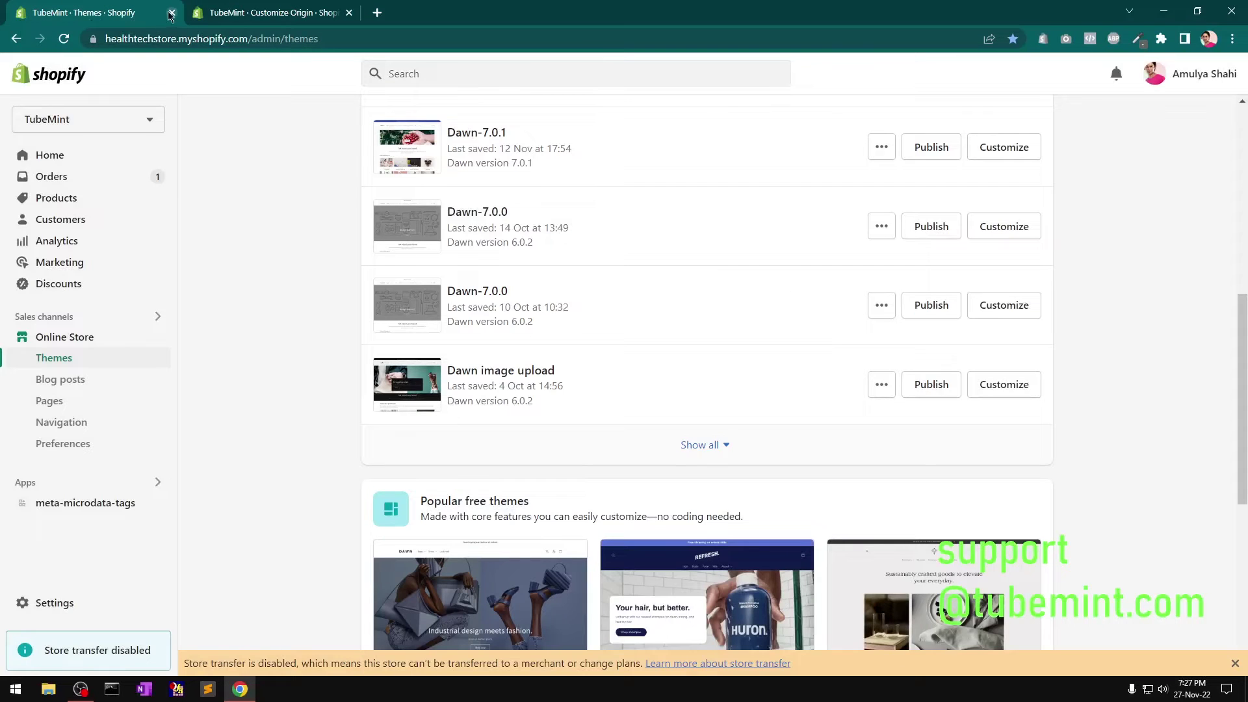
{"action": "left_click", "coordinate": [254, 7]}
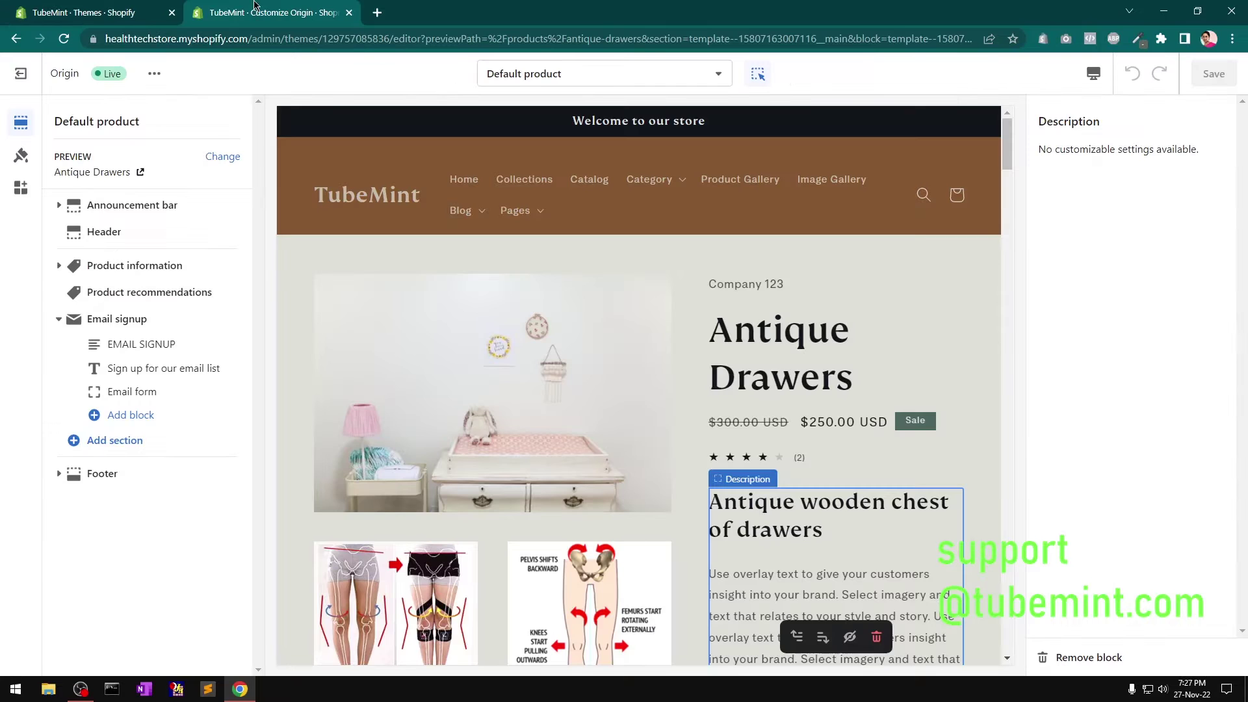
{"action": "left_click", "coordinate": [155, 73]}
{"action": "left_click", "coordinate": [103, 232]}
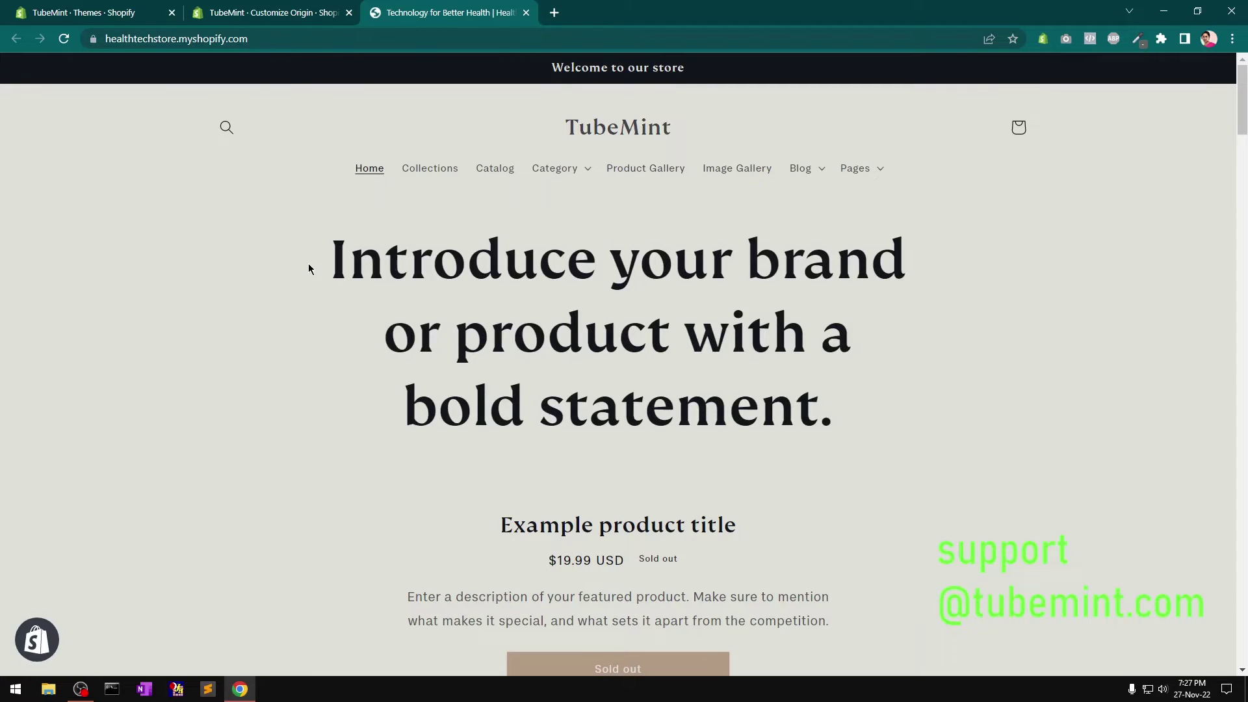
Review the live home page from the bold statement heading to the email signup, and close the storefront
{"action": "left_click_drag", "start_coordinate": [309, 268], "coordinate": [849, 411]}
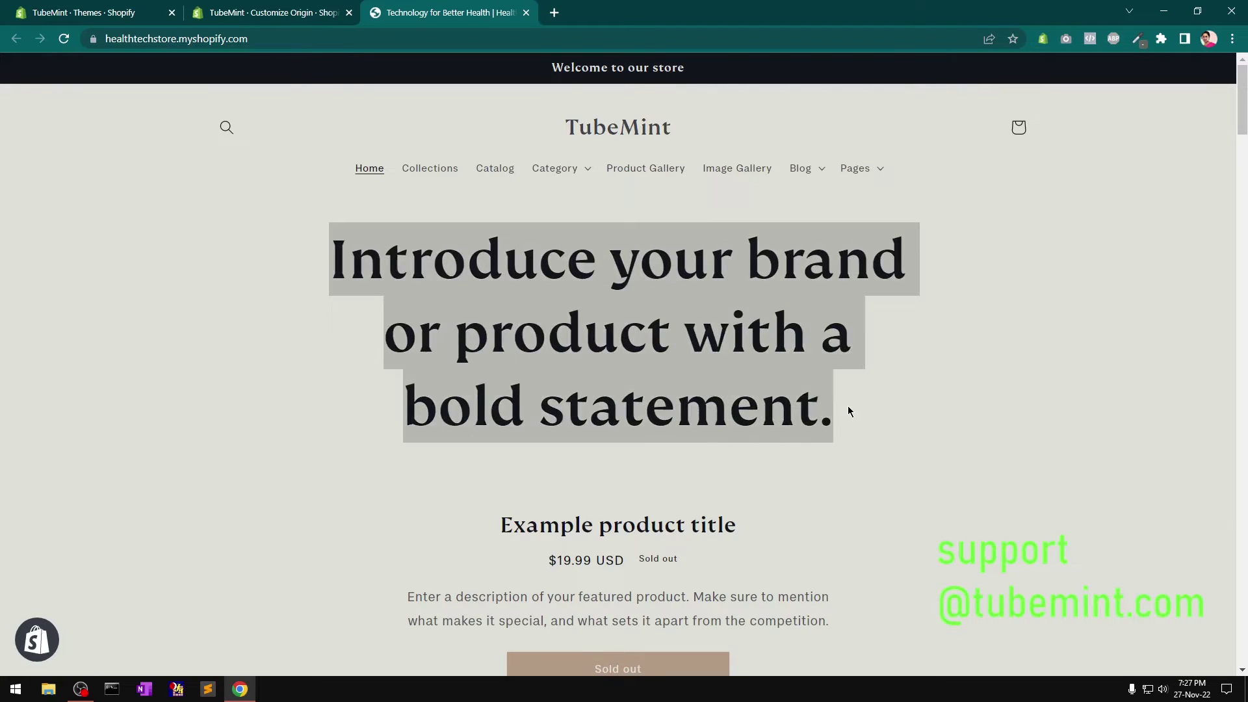
{"action": "left_click", "coordinate": [887, 420]}
{"action": "scroll", "coordinate": [503, 372], "scroll_direction": "down", "scroll_amount": 10}
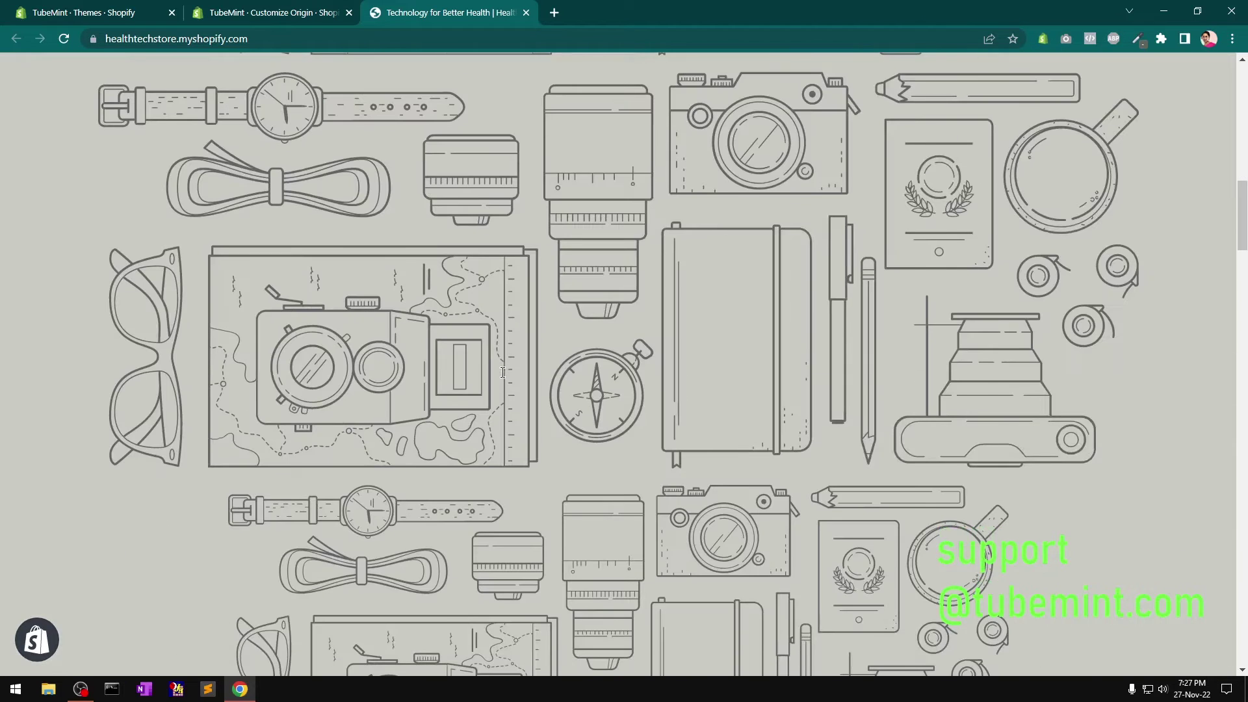
{"action": "scroll", "coordinate": [504, 377], "scroll_direction": "down", "scroll_amount": 15}
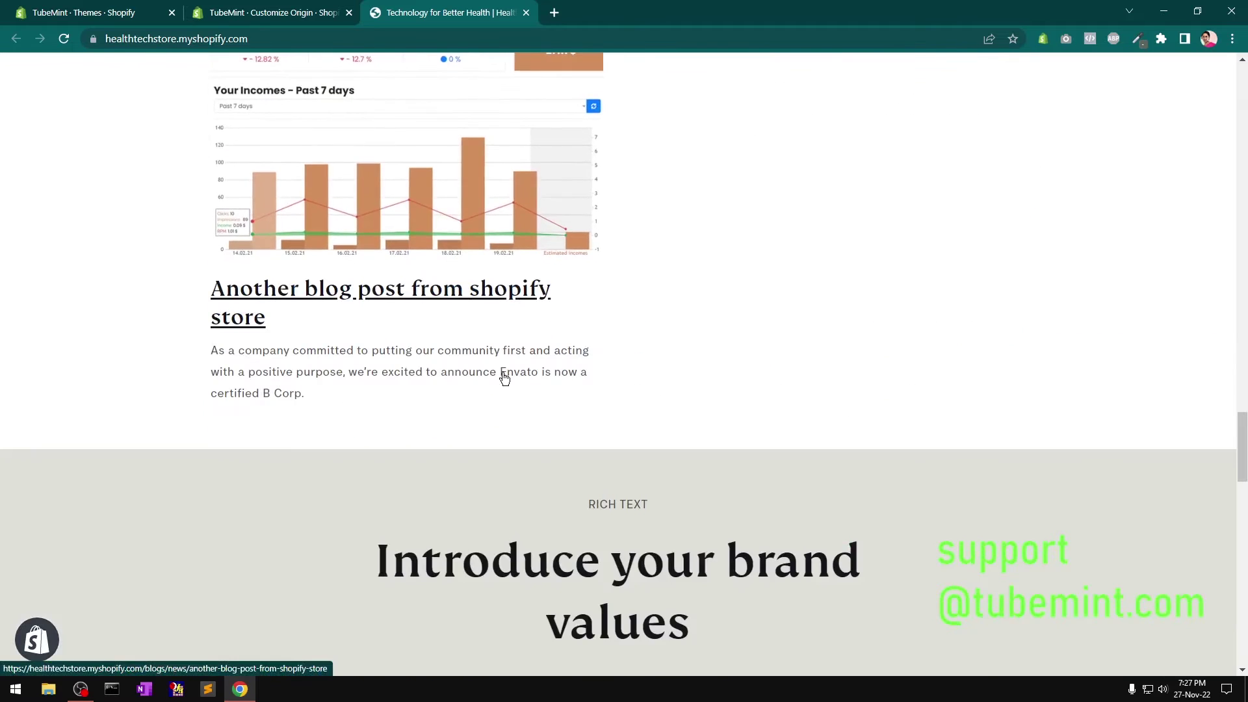
{"action": "scroll", "coordinate": [503, 376], "scroll_direction": "down", "scroll_amount": 12}
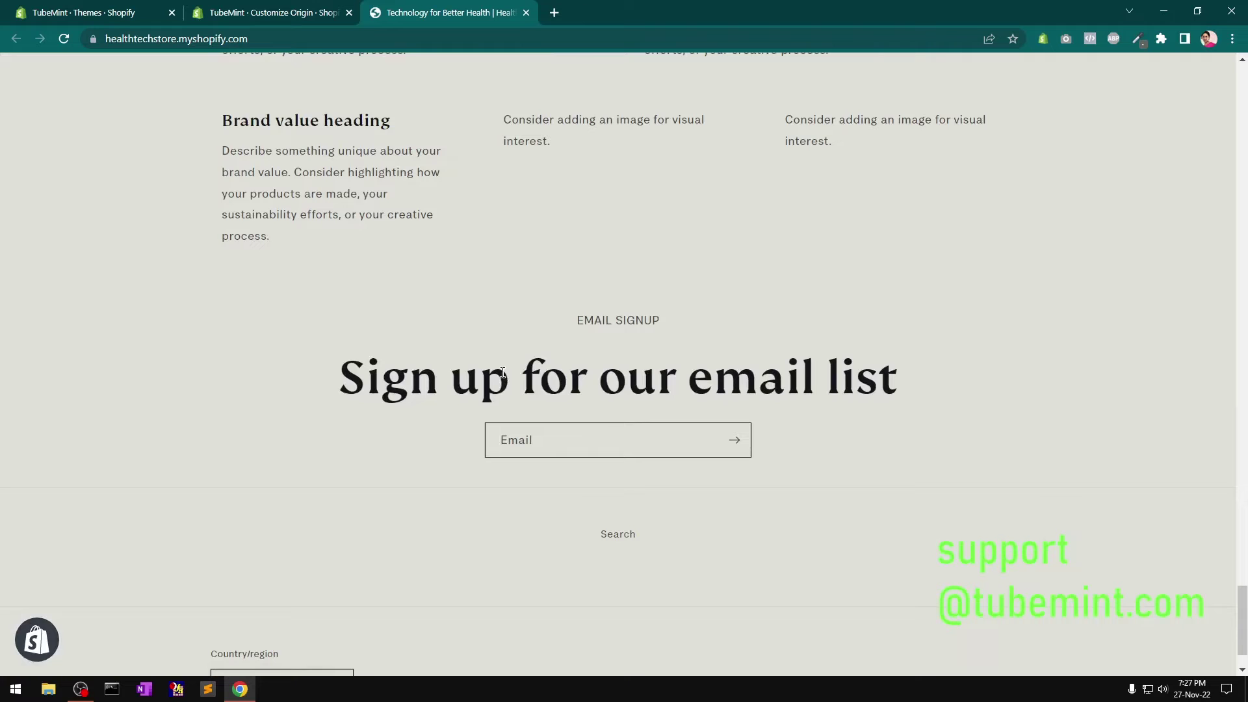
{"action": "scroll", "coordinate": [503, 372], "scroll_direction": "up", "scroll_amount": 8}
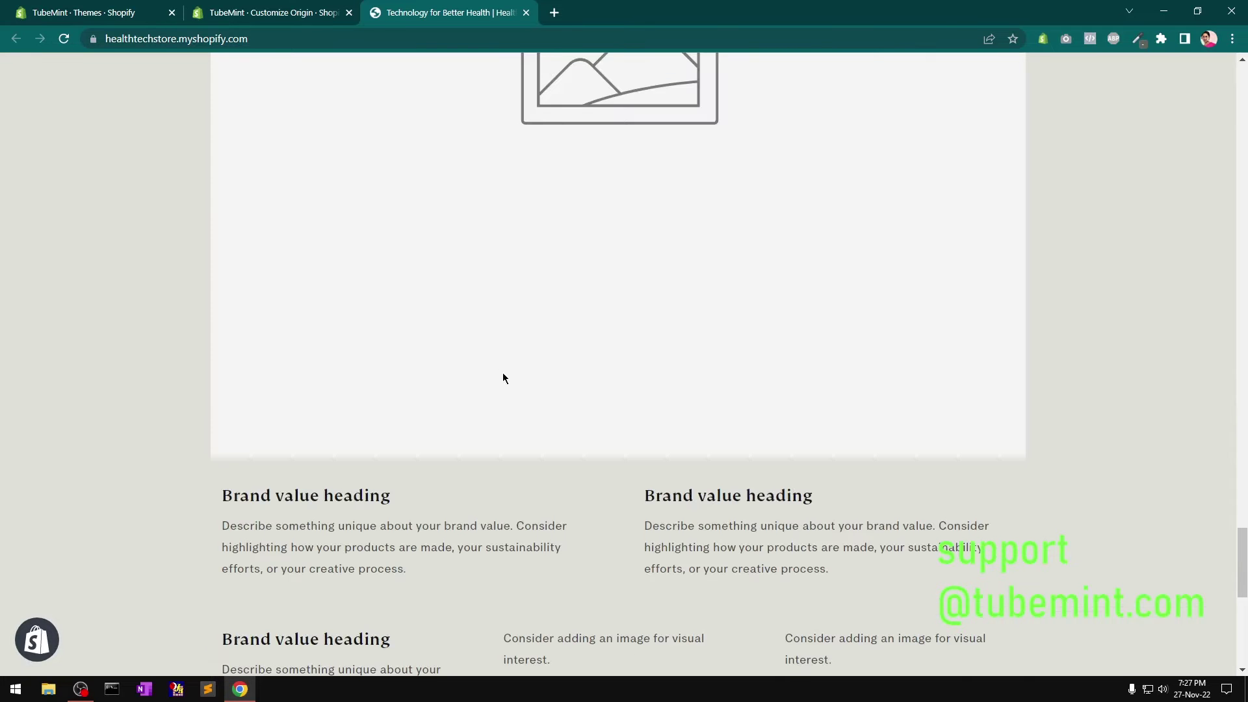
{"action": "scroll", "coordinate": [502, 376], "scroll_direction": "up", "scroll_amount": 20}
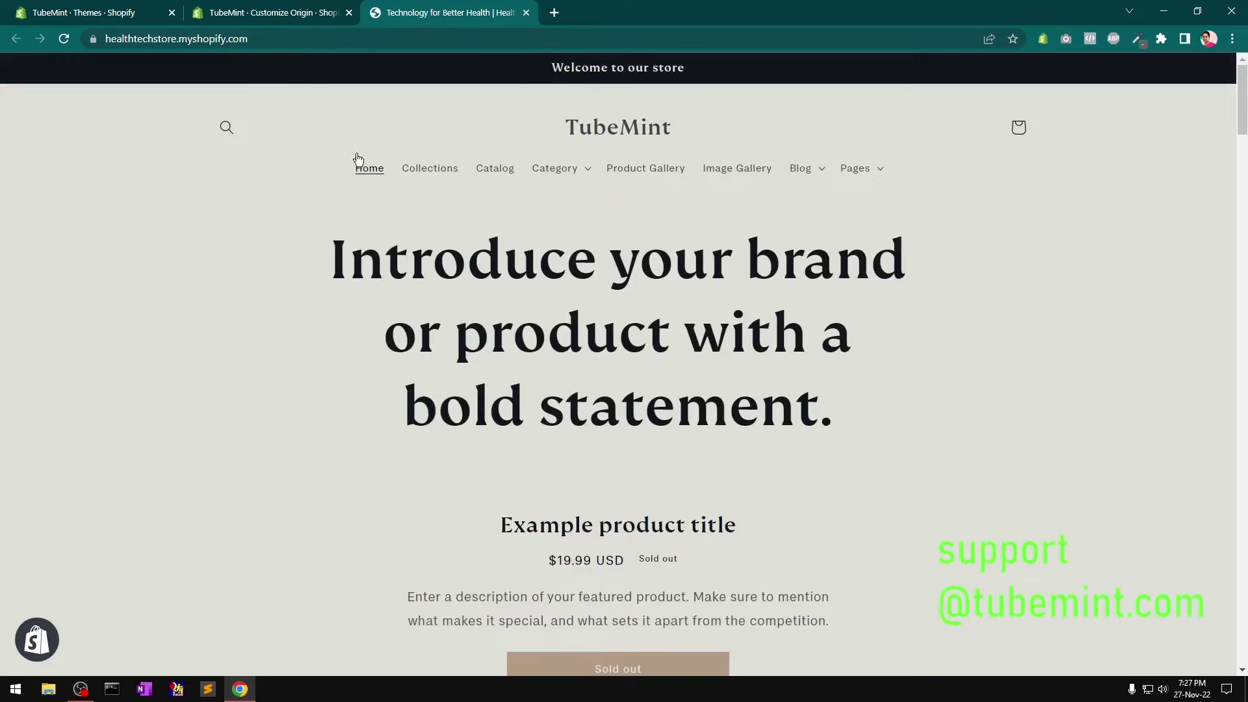
{"action": "left_click", "coordinate": [526, 13]}
{"action": "left_click", "coordinate": [1213, 76]}
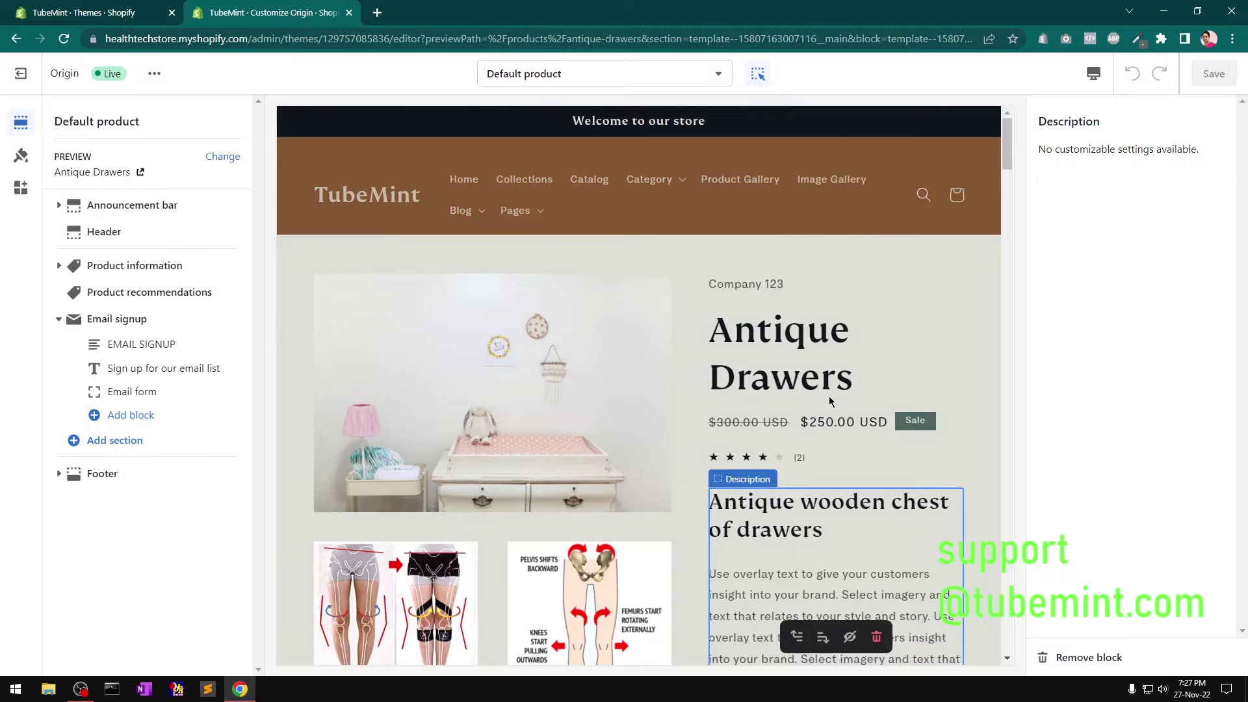
Select the Email form block in the product page's Email signup section
{"action": "scroll", "coordinate": [830, 401], "scroll_direction": "down", "scroll_amount": 20}
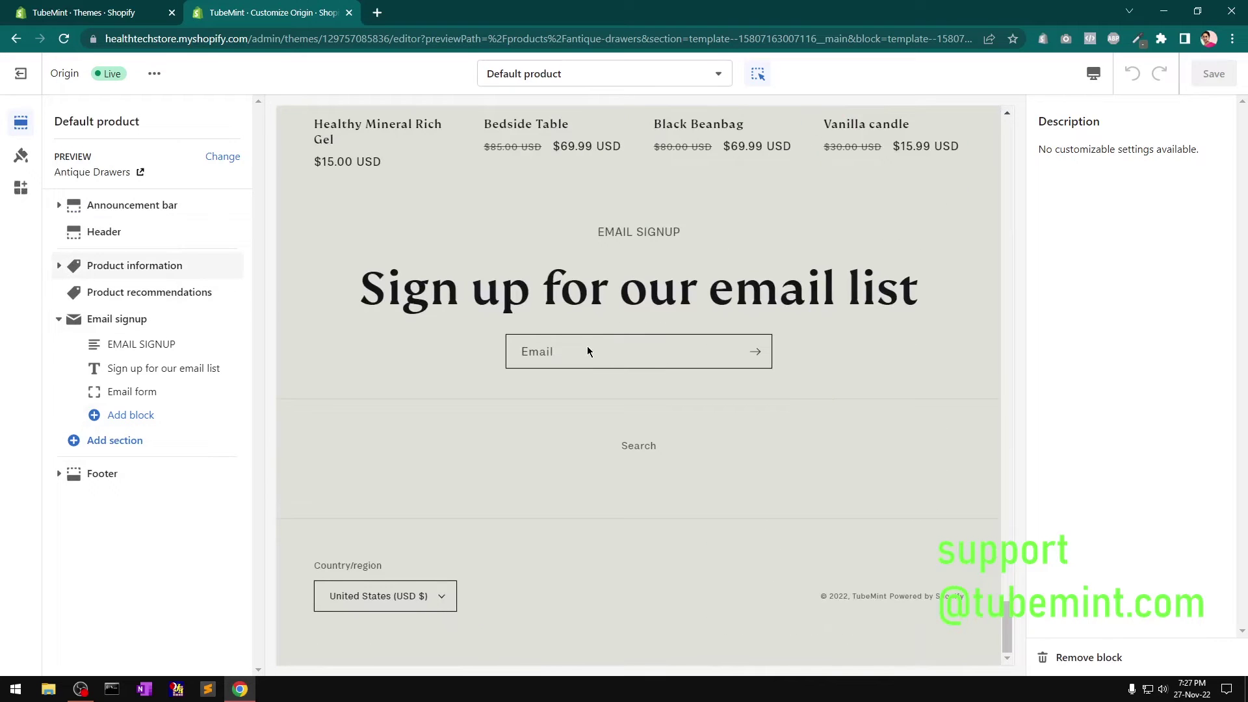
{"action": "left_click", "coordinate": [587, 351]}
{"action": "left_click", "coordinate": [570, 349]}
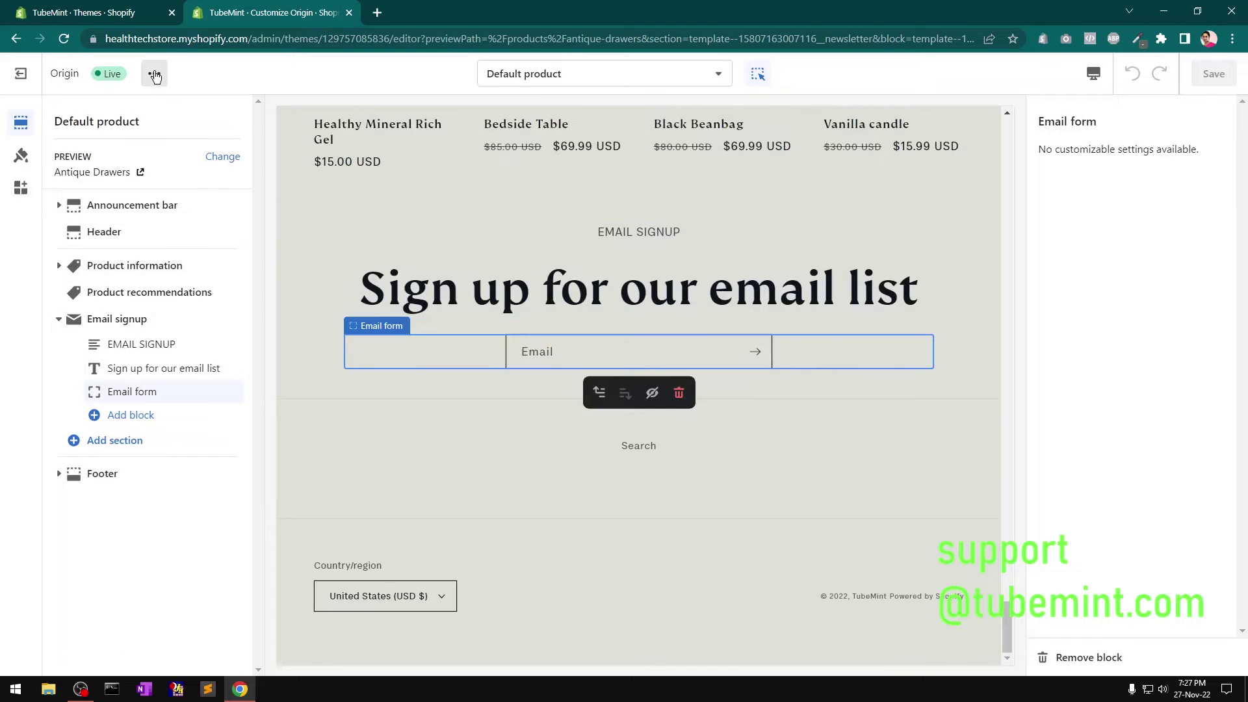
View the app embeds and expand the Layout group in the theme settings
{"action": "left_click", "coordinate": [21, 189]}
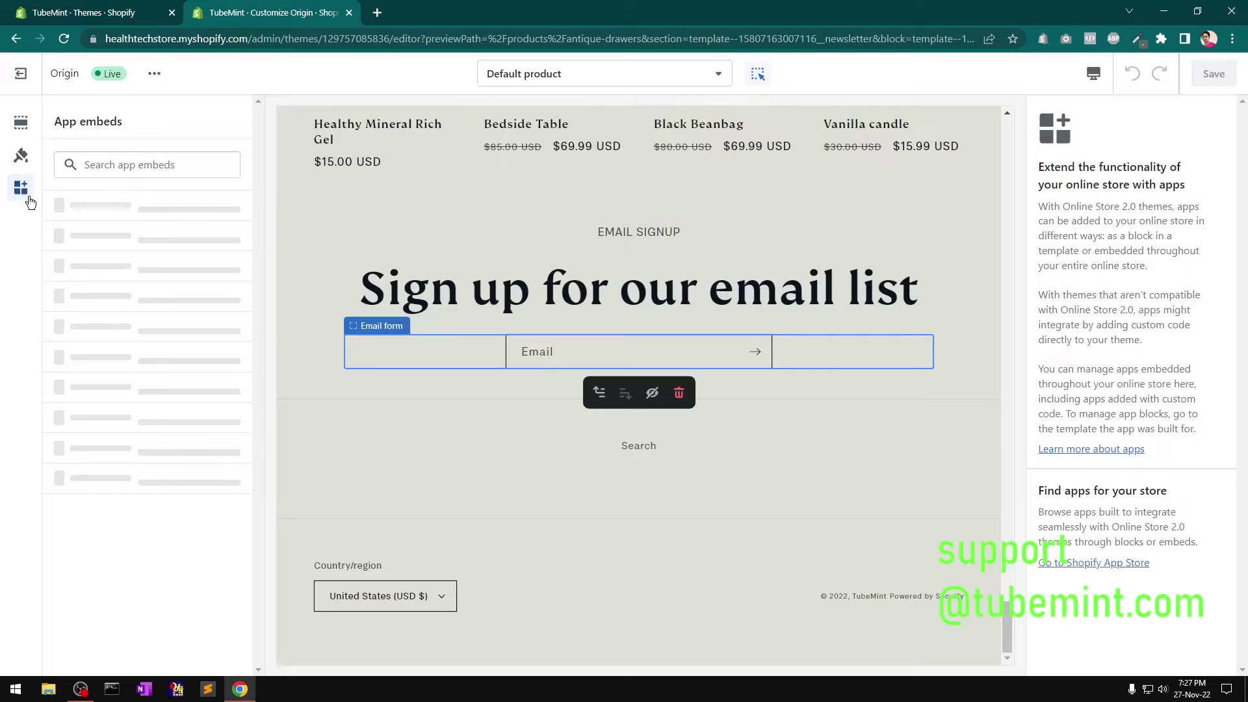
{"action": "left_click", "coordinate": [20, 155]}
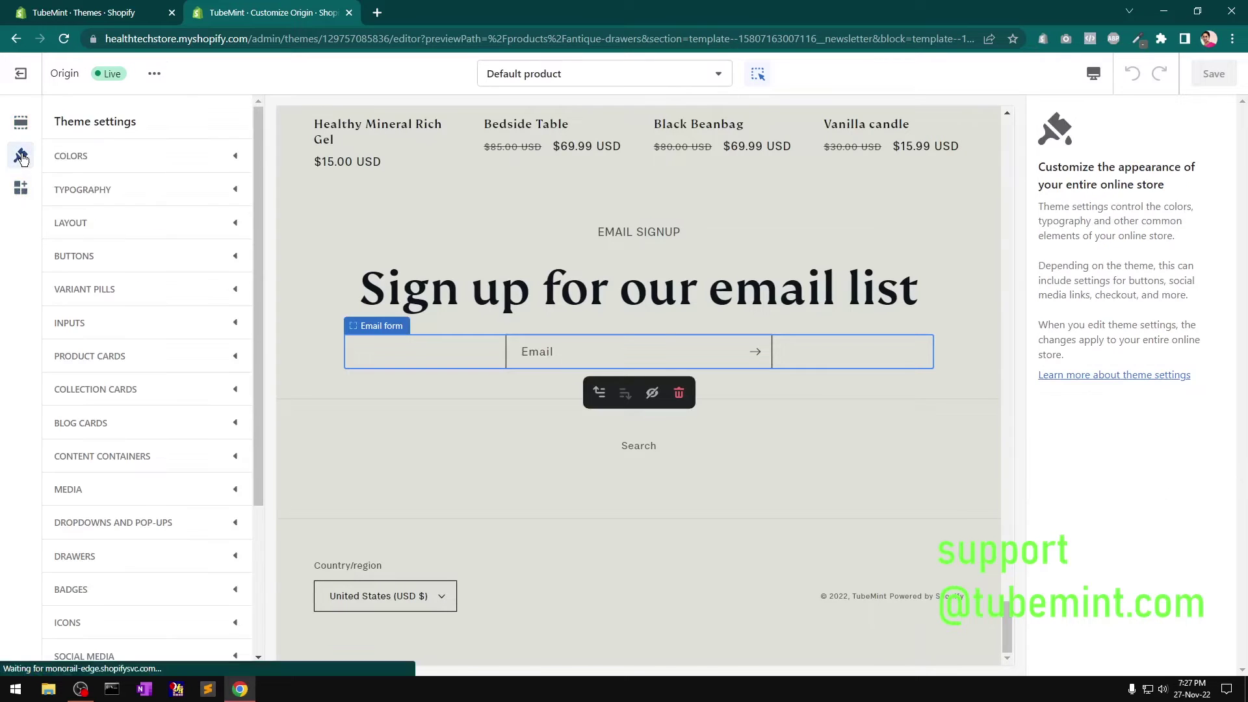
{"action": "left_click", "coordinate": [130, 226]}
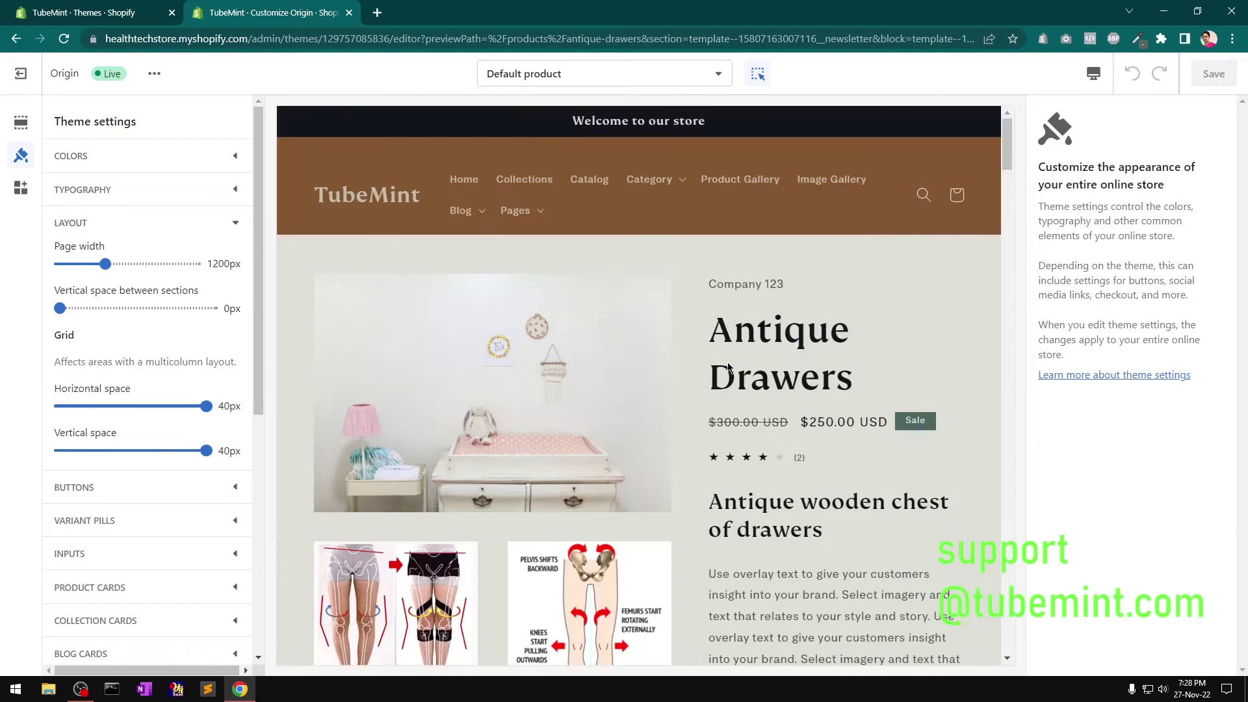
Review the primary and secondary colors in the theme's Colors settings and collapse the group
{"action": "left_click", "coordinate": [162, 157]}
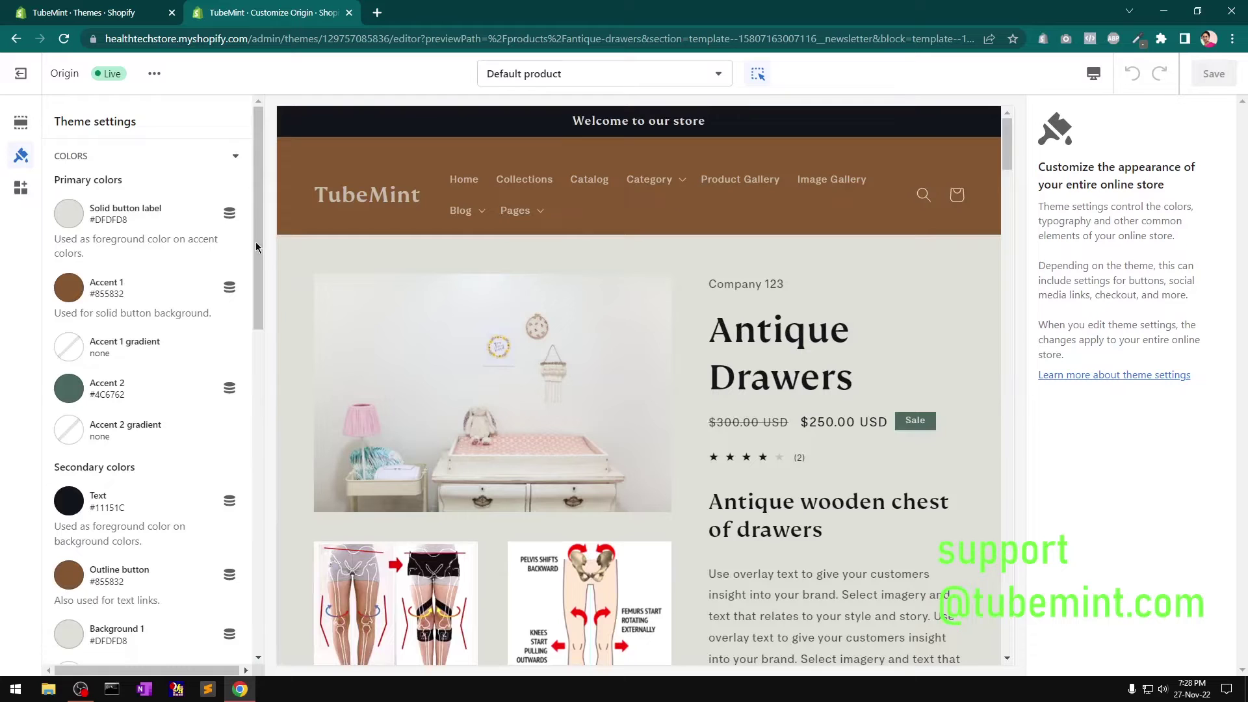
{"action": "left_click_drag", "start_coordinate": [256, 242], "coordinate": [265, 209]}
{"action": "left_click", "coordinate": [231, 161]}
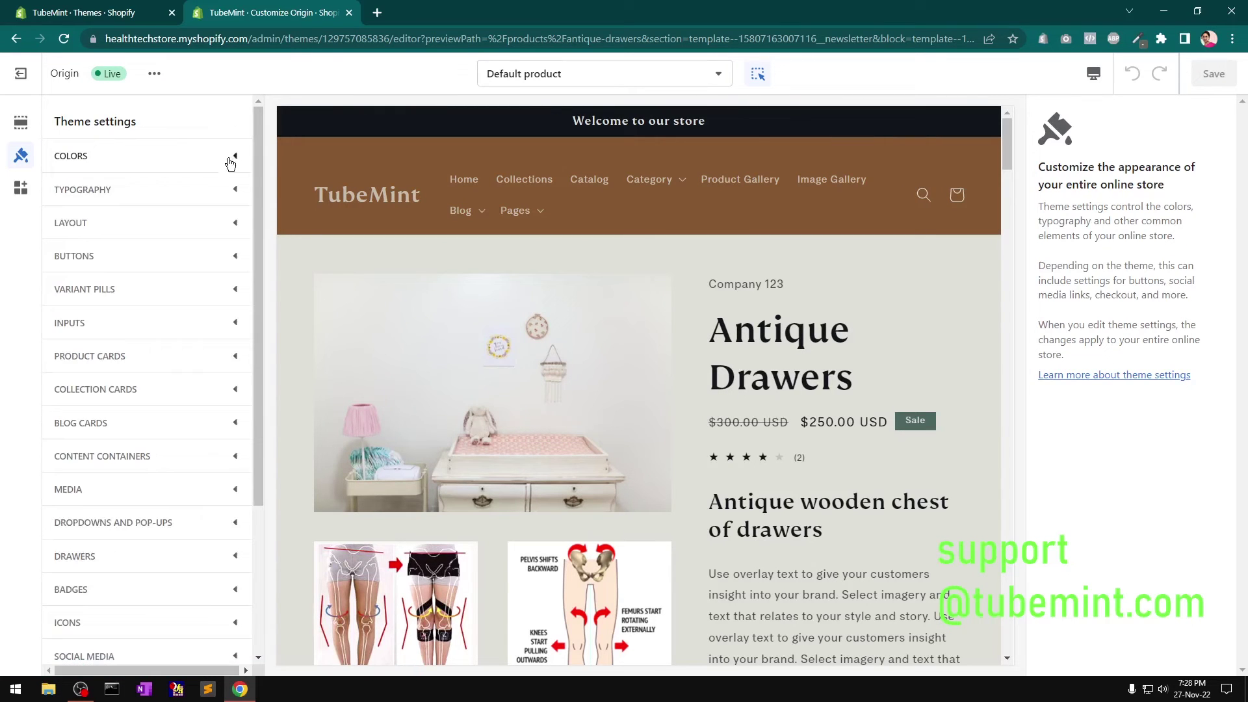
Open the heading font choices in the theme's Typography settings and close them without picking another font
{"action": "left_click", "coordinate": [215, 191]}
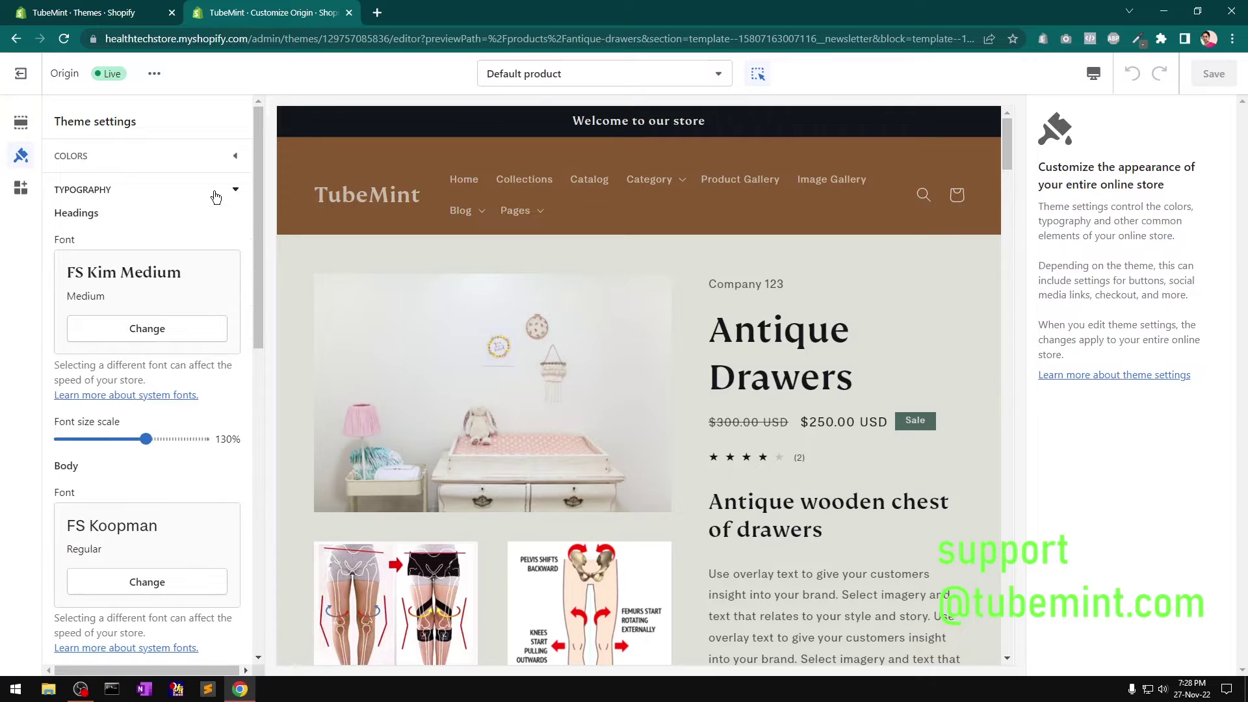
{"action": "left_click", "coordinate": [184, 333]}
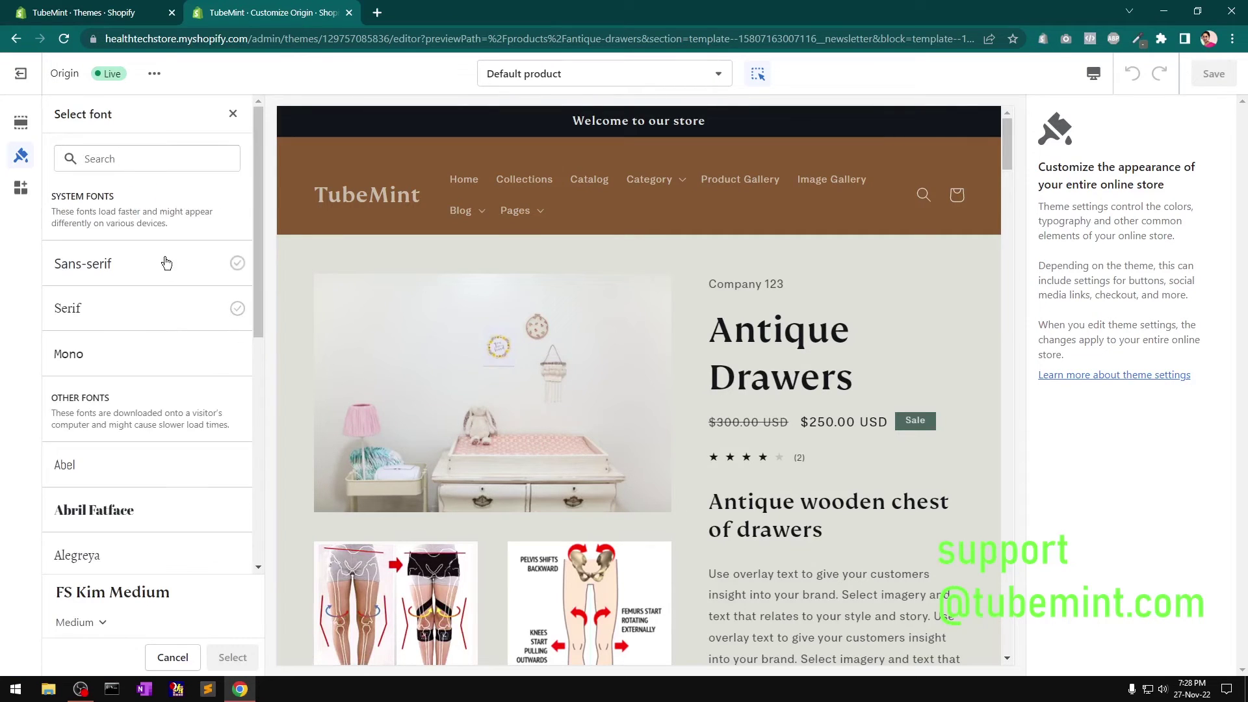
{"action": "left_click", "coordinate": [233, 115]}
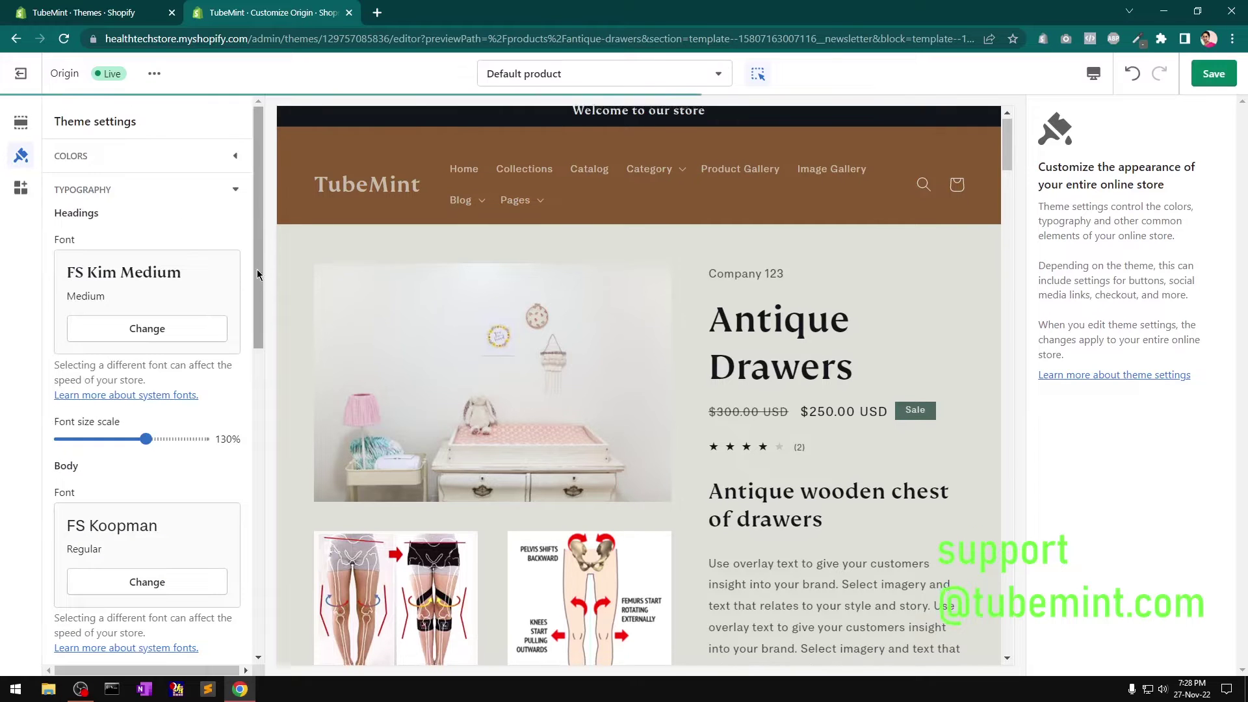
Review the theme's Typography settings and the page width and spacing options under Layout, collapsing both groups
{"action": "left_click_drag", "start_coordinate": [256, 271], "coordinate": [264, 409]}
{"action": "left_click_drag", "start_coordinate": [260, 278], "coordinate": [266, 147]}
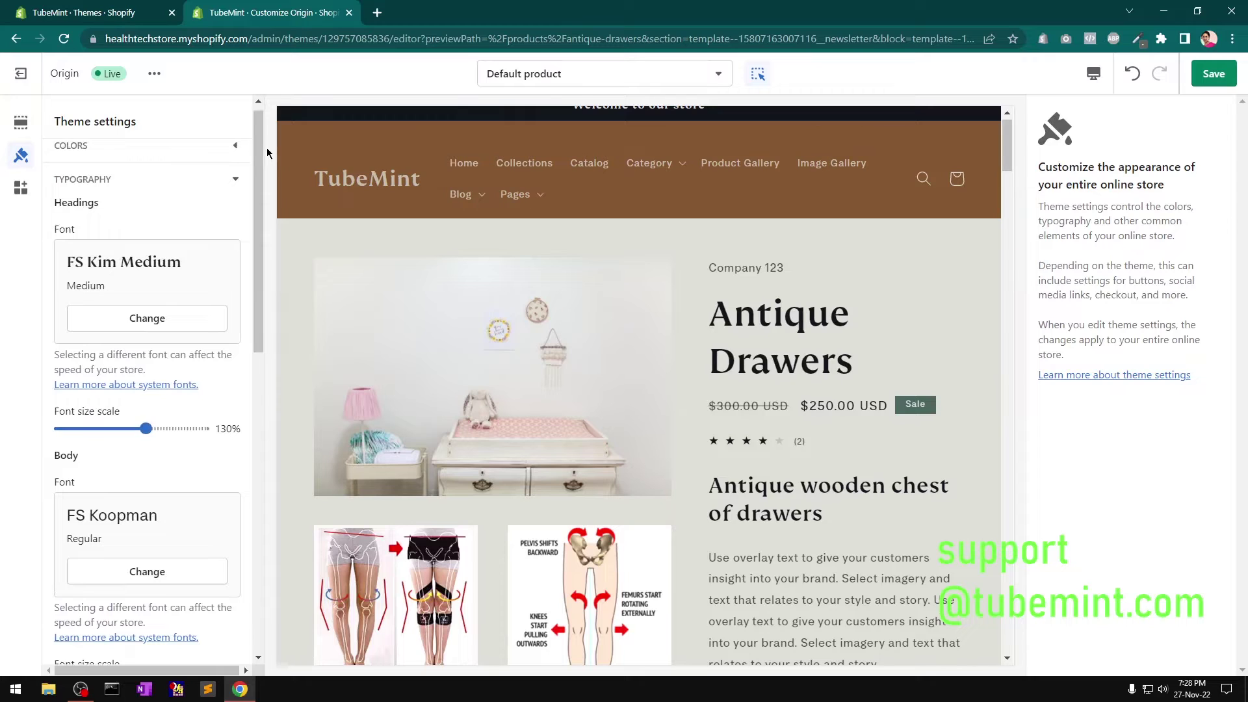
{"action": "left_click", "coordinate": [228, 189]}
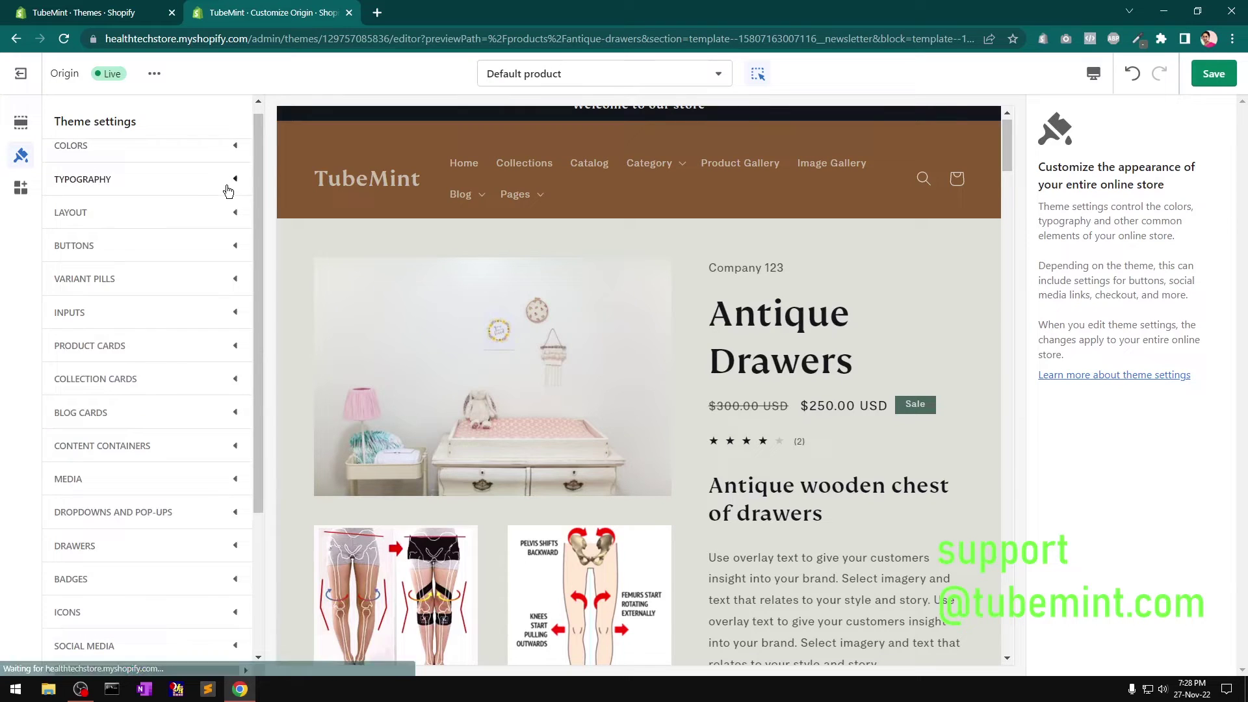
{"action": "left_click", "coordinate": [205, 219]}
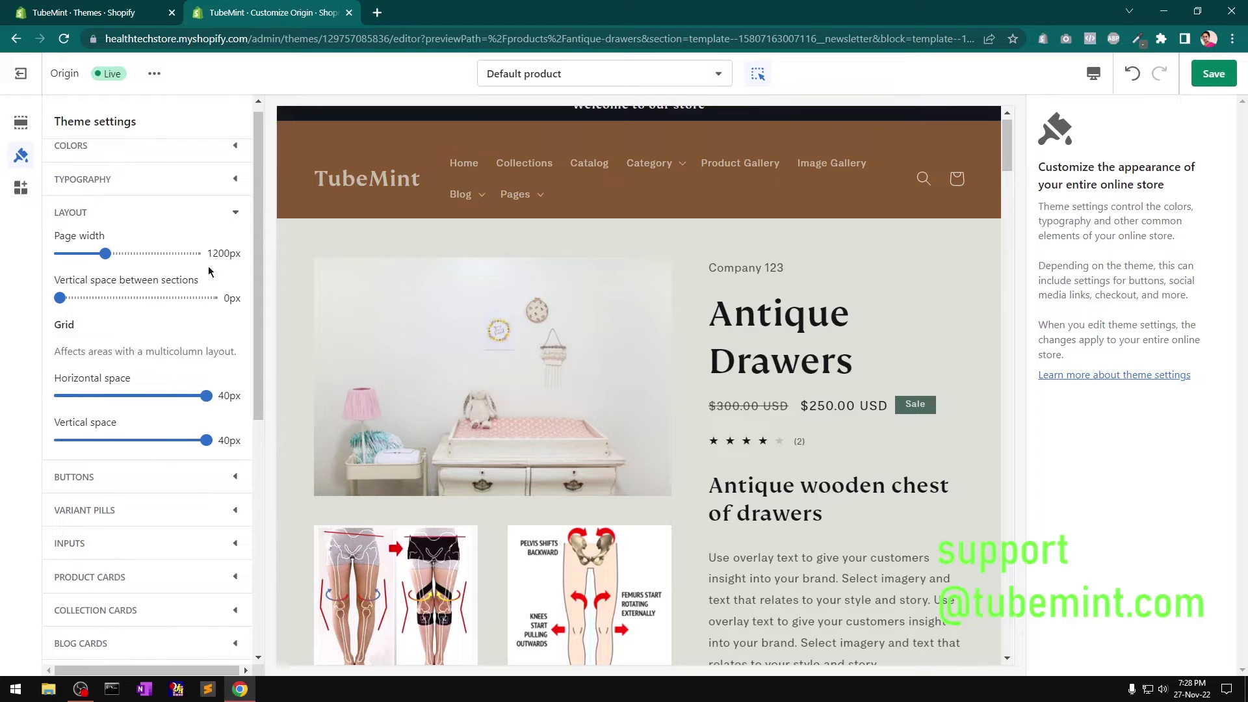
{"action": "left_click", "coordinate": [239, 213]}
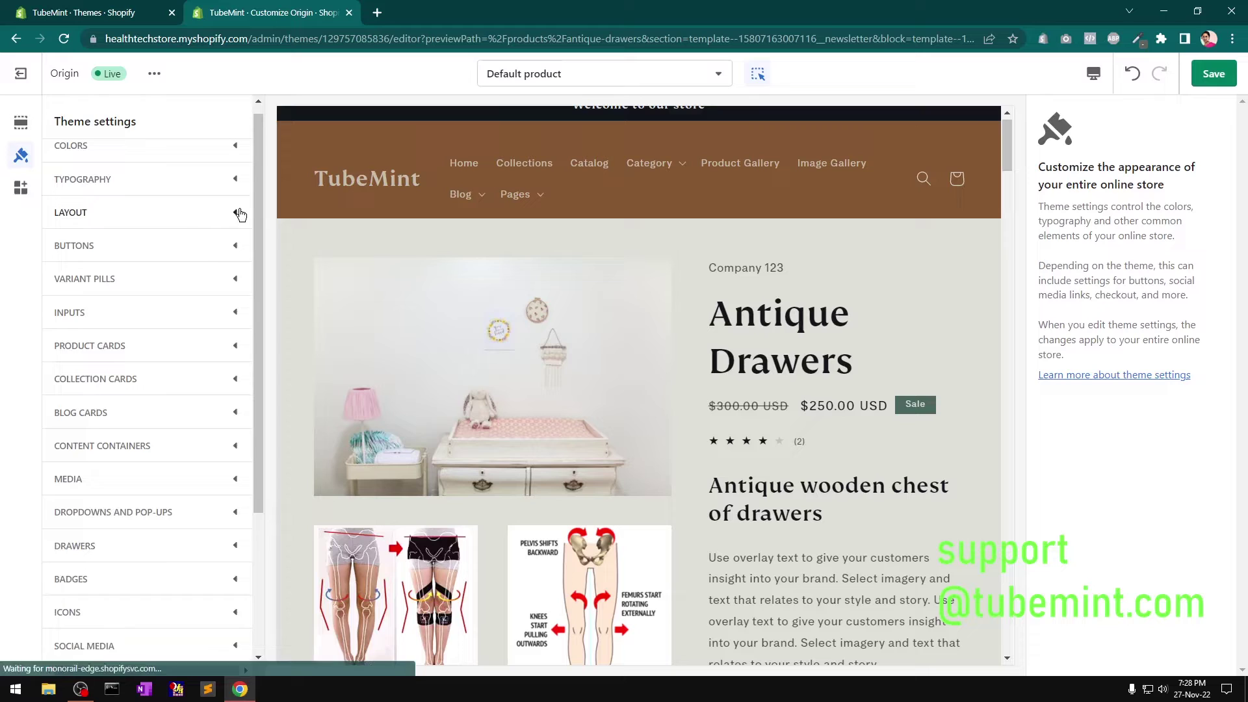
Set the button border thickness to 4px in the theme's Buttons settings, save the theme, and collapse the group
{"action": "left_click", "coordinate": [213, 253]}
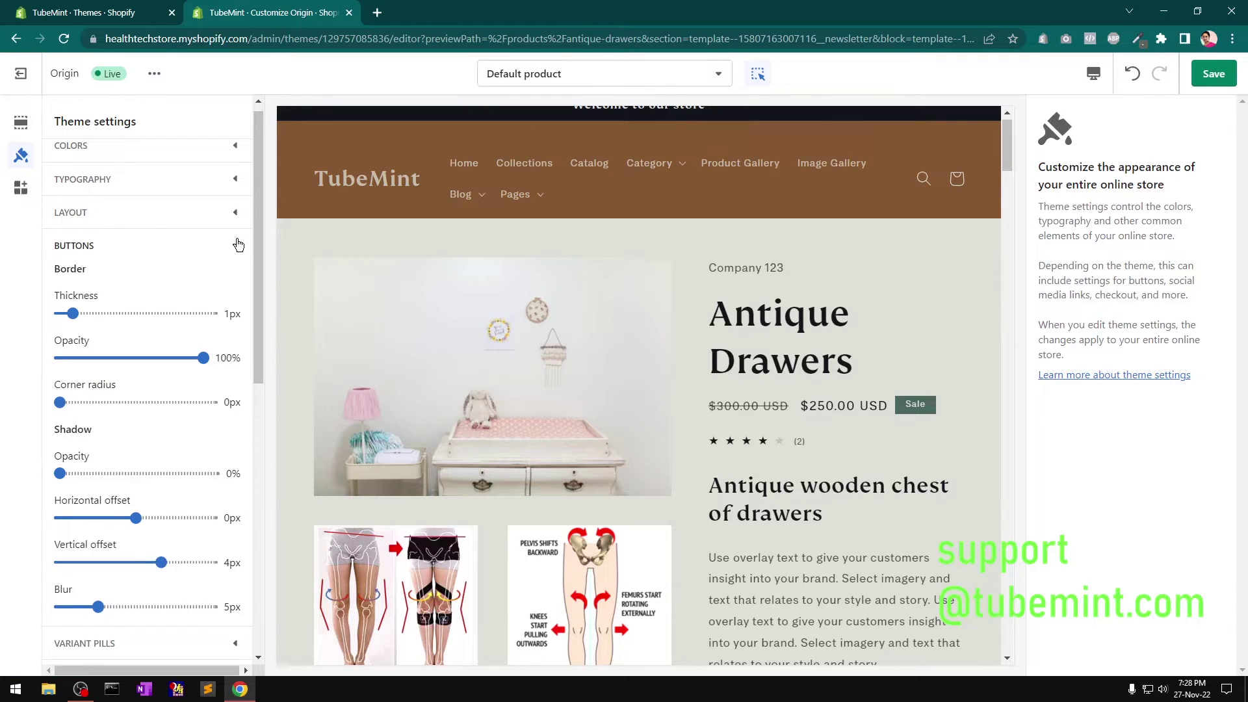
{"action": "left_click_drag", "start_coordinate": [73, 313], "coordinate": [108, 313]}
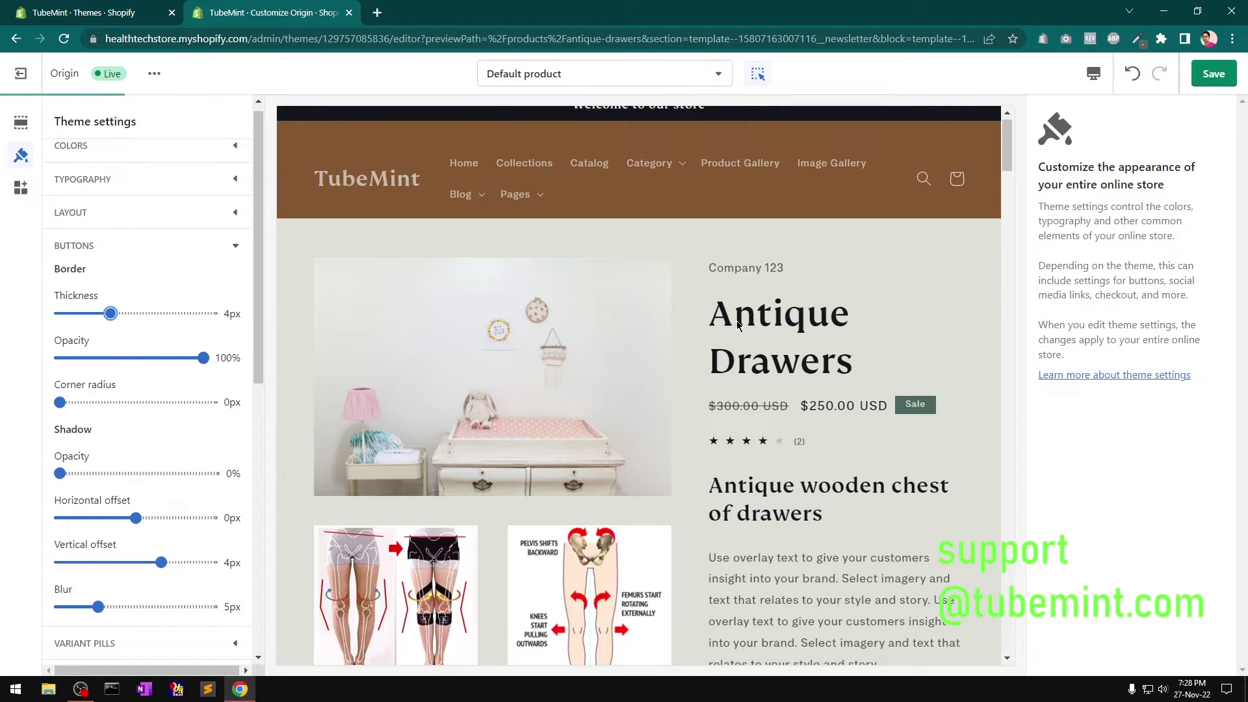
{"action": "scroll", "coordinate": [737, 325], "scroll_direction": "down", "scroll_amount": 8}
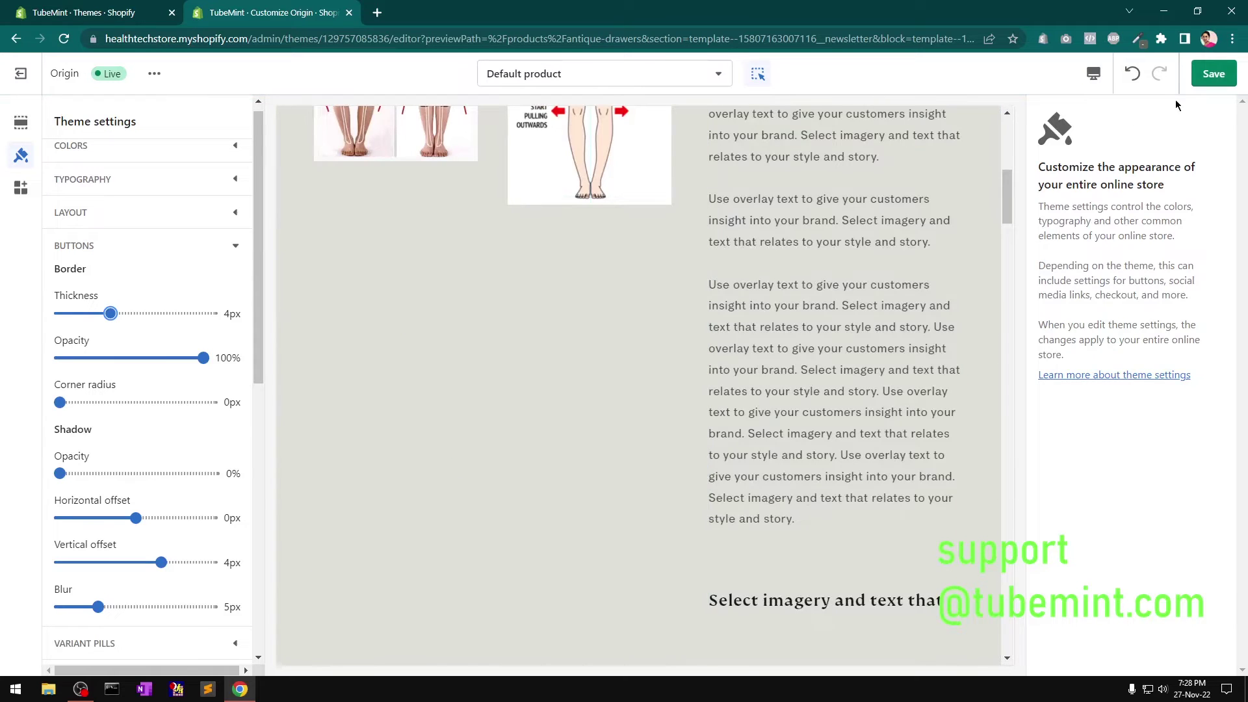
{"action": "left_click", "coordinate": [1203, 74]}
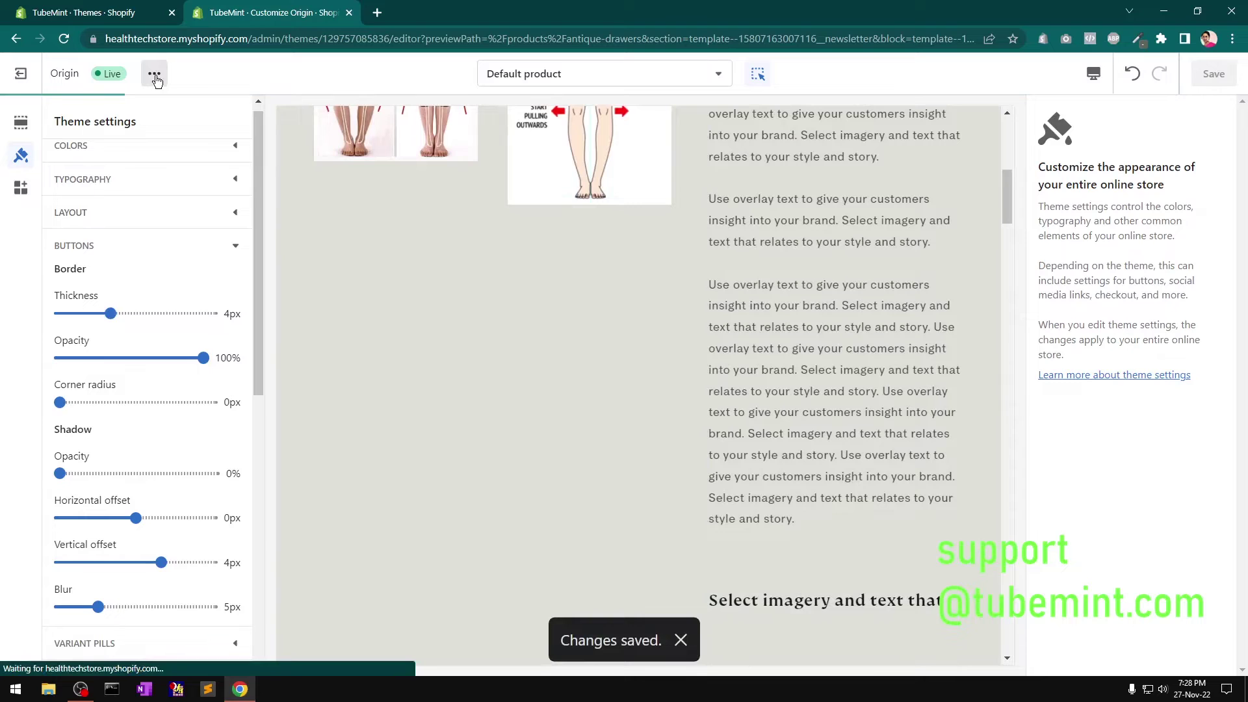
{"action": "left_click_drag", "start_coordinate": [258, 384], "coordinate": [264, 325]}
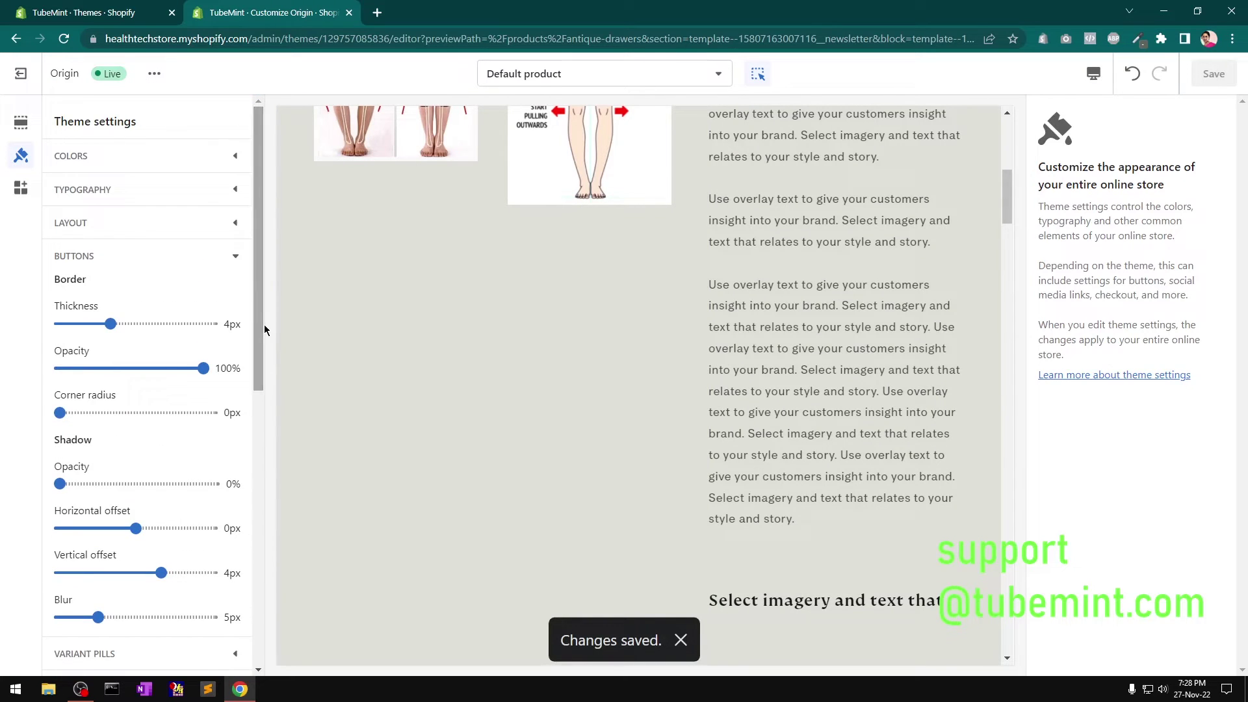
{"action": "left_click", "coordinate": [197, 262]}
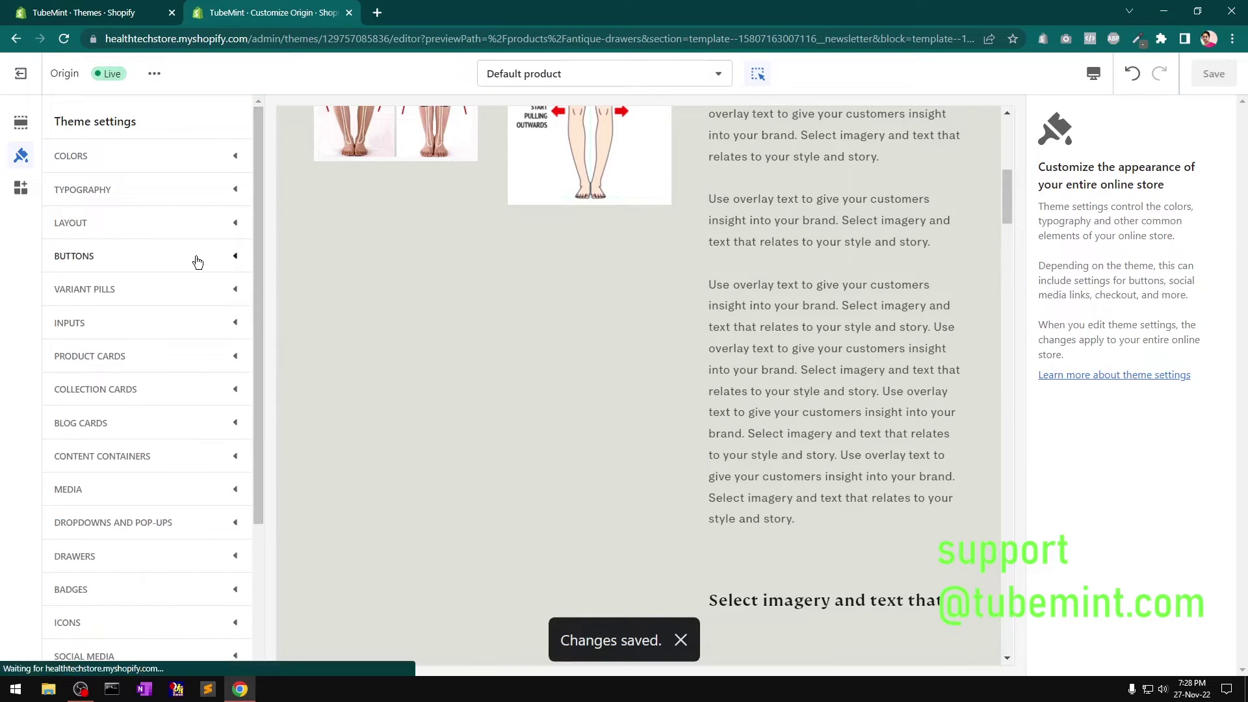
View the live storefront from the theme editor and look through the home page from header to footer
{"action": "left_click", "coordinate": [154, 74]}
{"action": "left_click", "coordinate": [65, 229]}
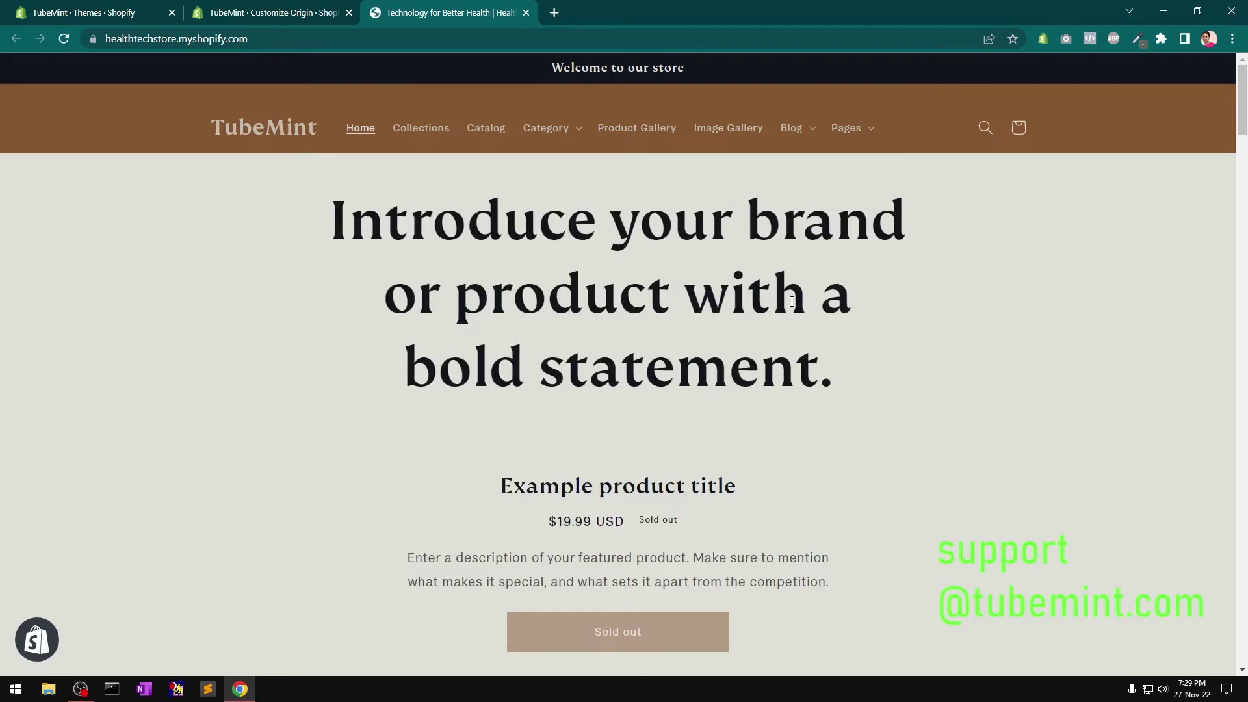
{"action": "scroll", "coordinate": [792, 302], "scroll_direction": "down", "scroll_amount": 20}
{"action": "scroll", "coordinate": [792, 302], "scroll_direction": "up", "scroll_amount": 10}
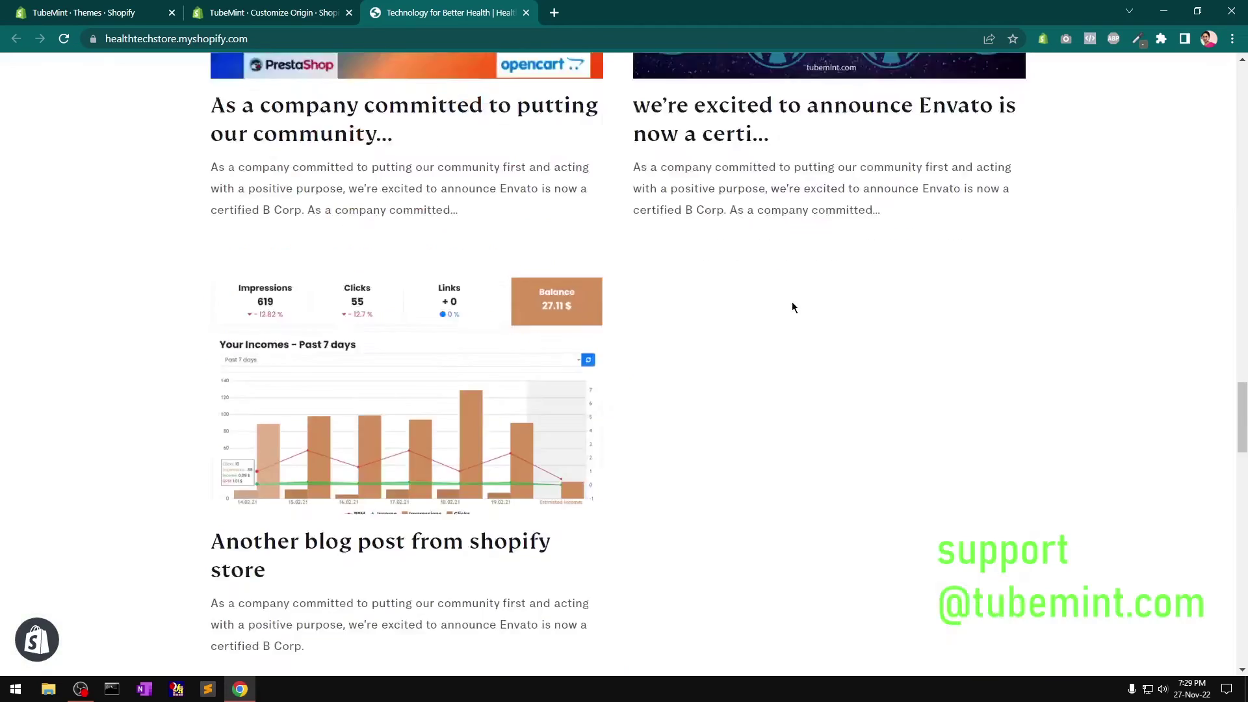
{"action": "scroll", "coordinate": [792, 305], "scroll_direction": "up", "scroll_amount": 10}
{"action": "scroll", "coordinate": [793, 305], "scroll_direction": "down", "scroll_amount": 2}
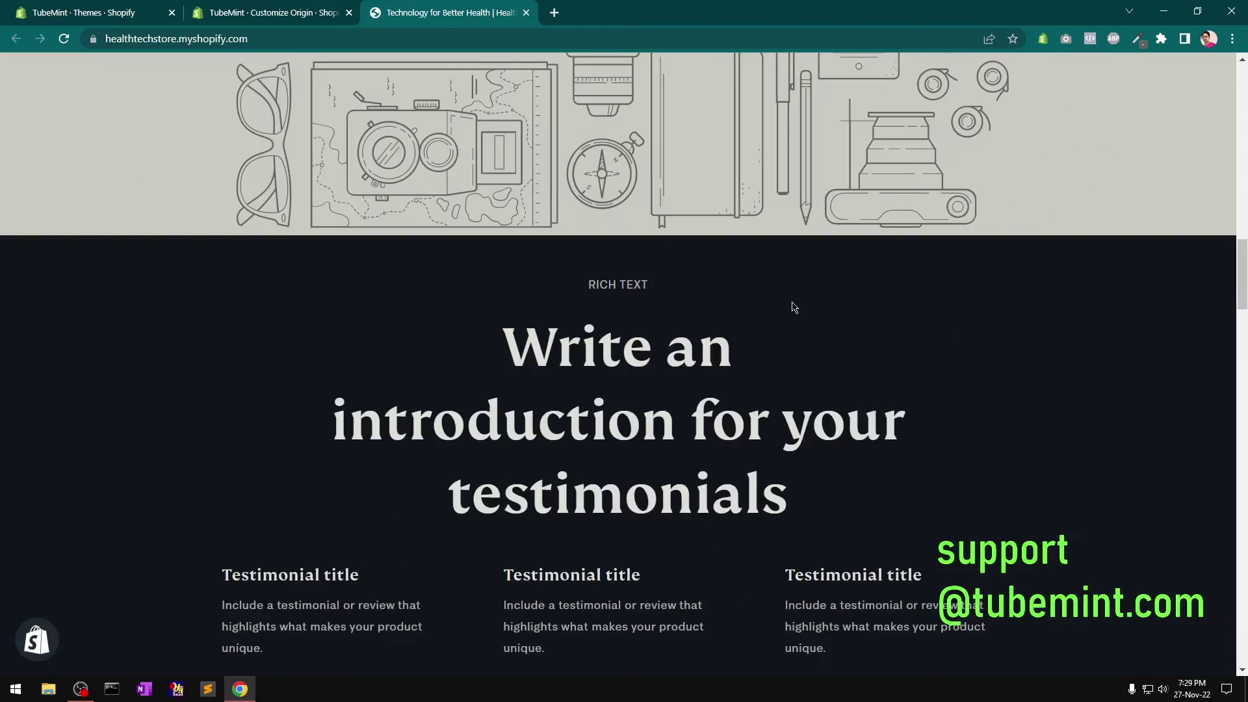
{"action": "scroll", "coordinate": [793, 306], "scroll_direction": "down", "scroll_amount": 10}
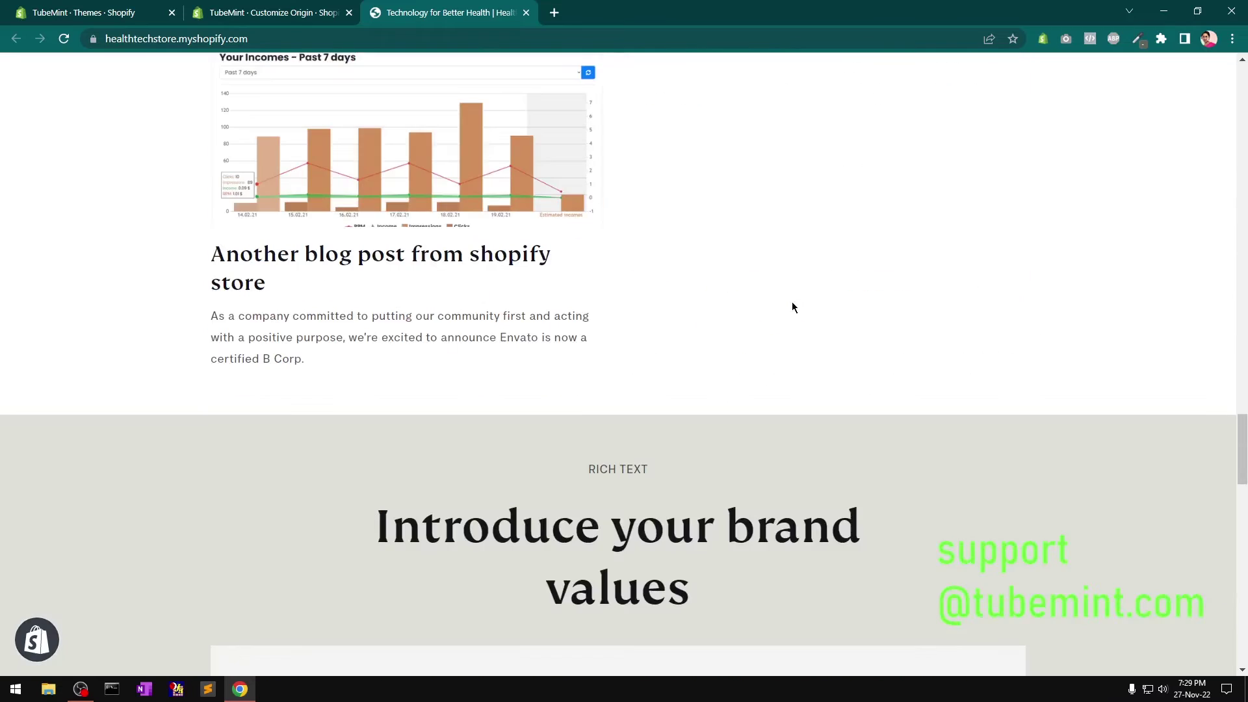
{"action": "scroll", "coordinate": [793, 307], "scroll_direction": "down", "scroll_amount": 5}
{"action": "scroll", "coordinate": [792, 306], "scroll_direction": "down", "scroll_amount": 2}
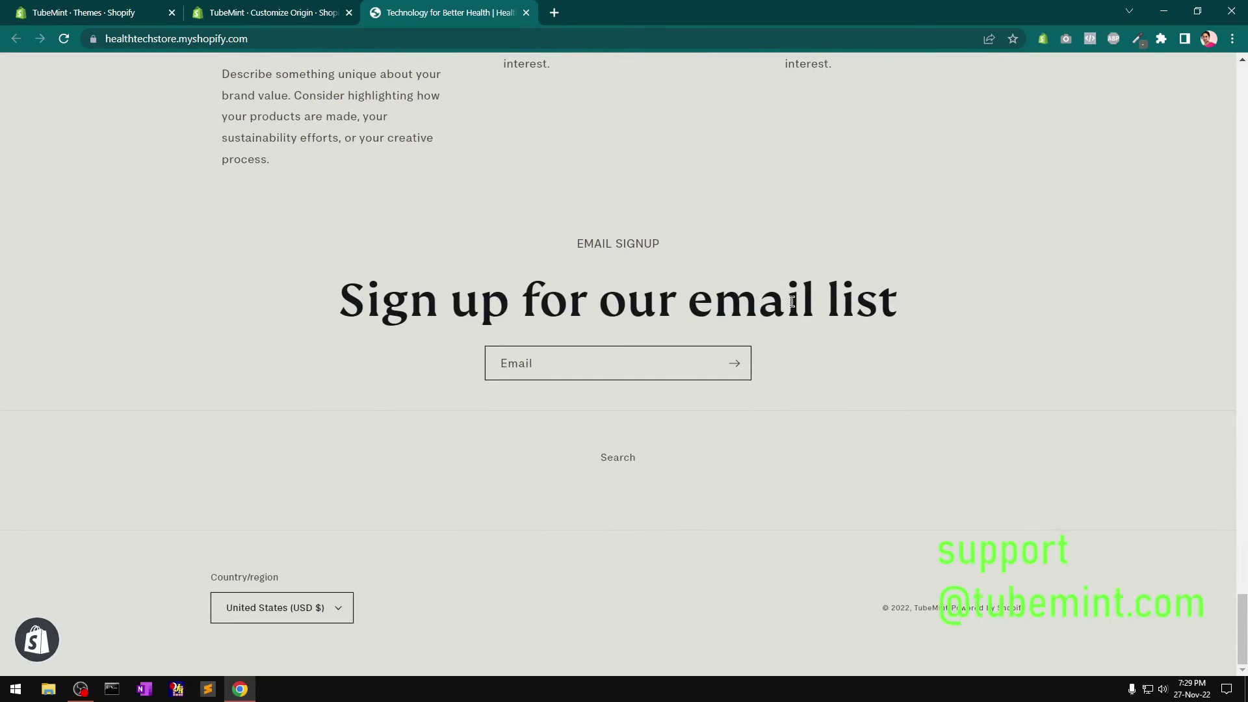
{"action": "scroll", "coordinate": [792, 301], "scroll_direction": "up", "scroll_amount": 20}
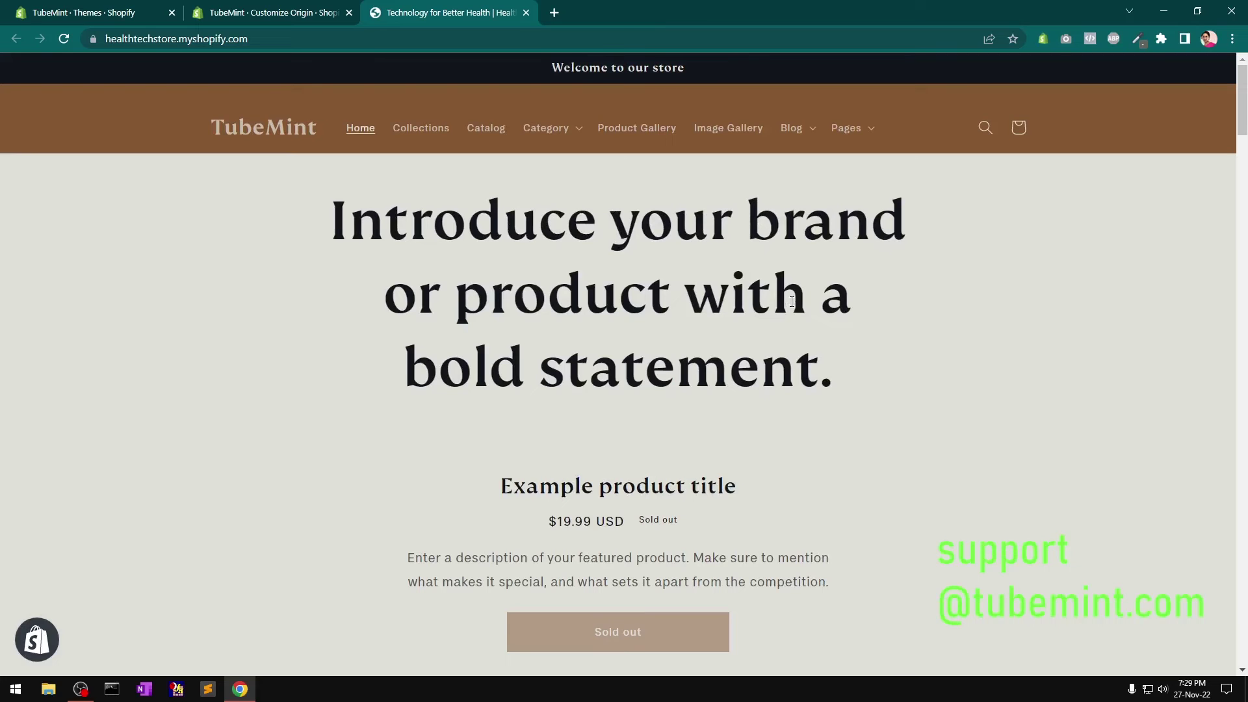
Return to the theme editor and expand the Product cards group in the theme settings
{"action": "key", "text": "ctrl+shift+Tab"}
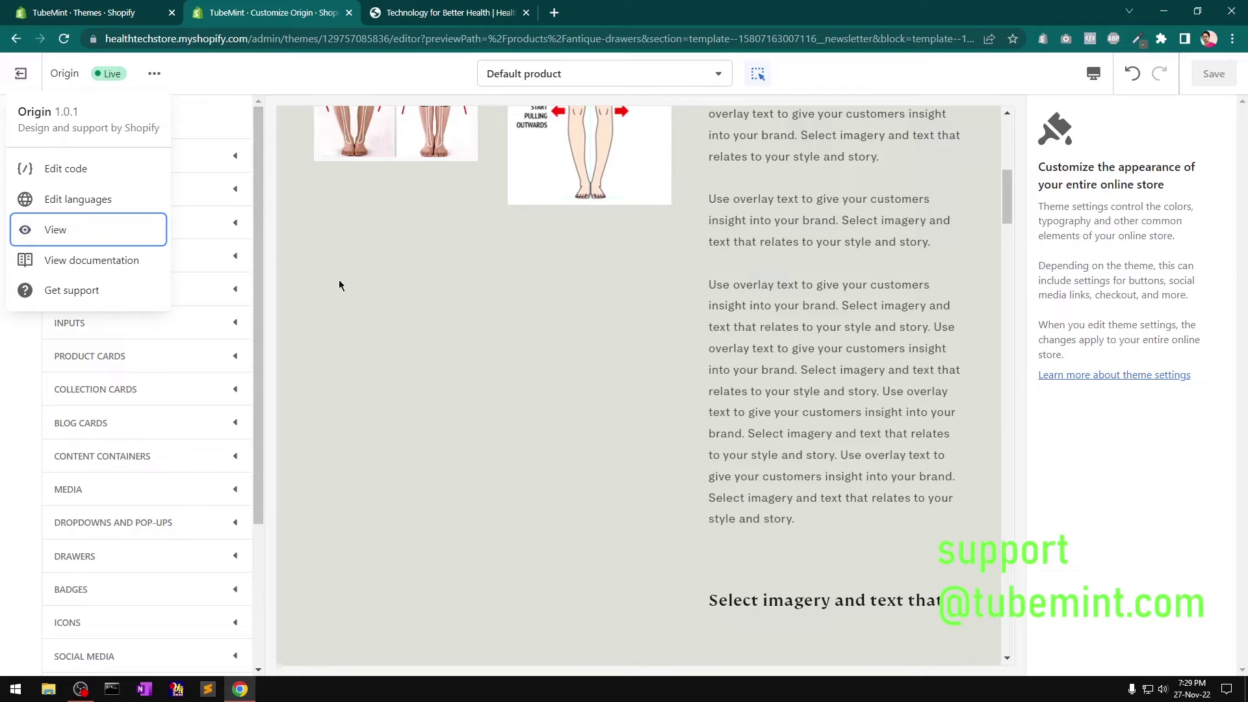
{"action": "left_click", "coordinate": [403, 326]}
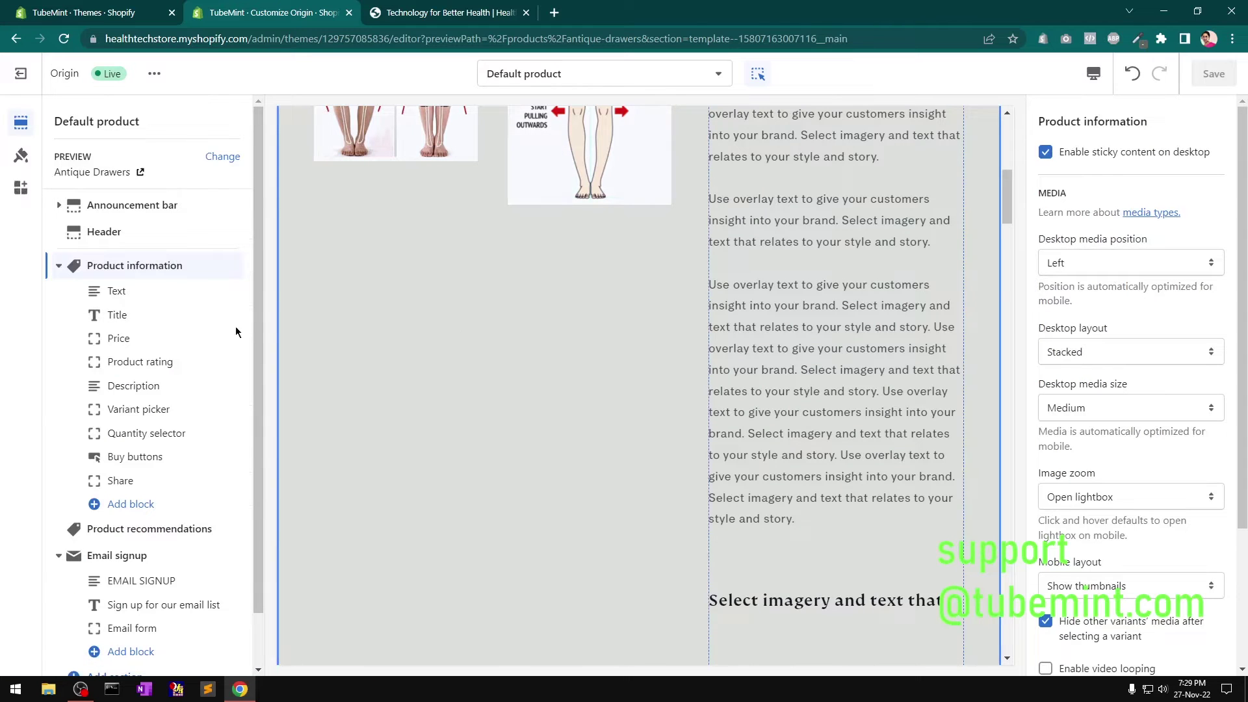
{"action": "left_click", "coordinate": [21, 187]}
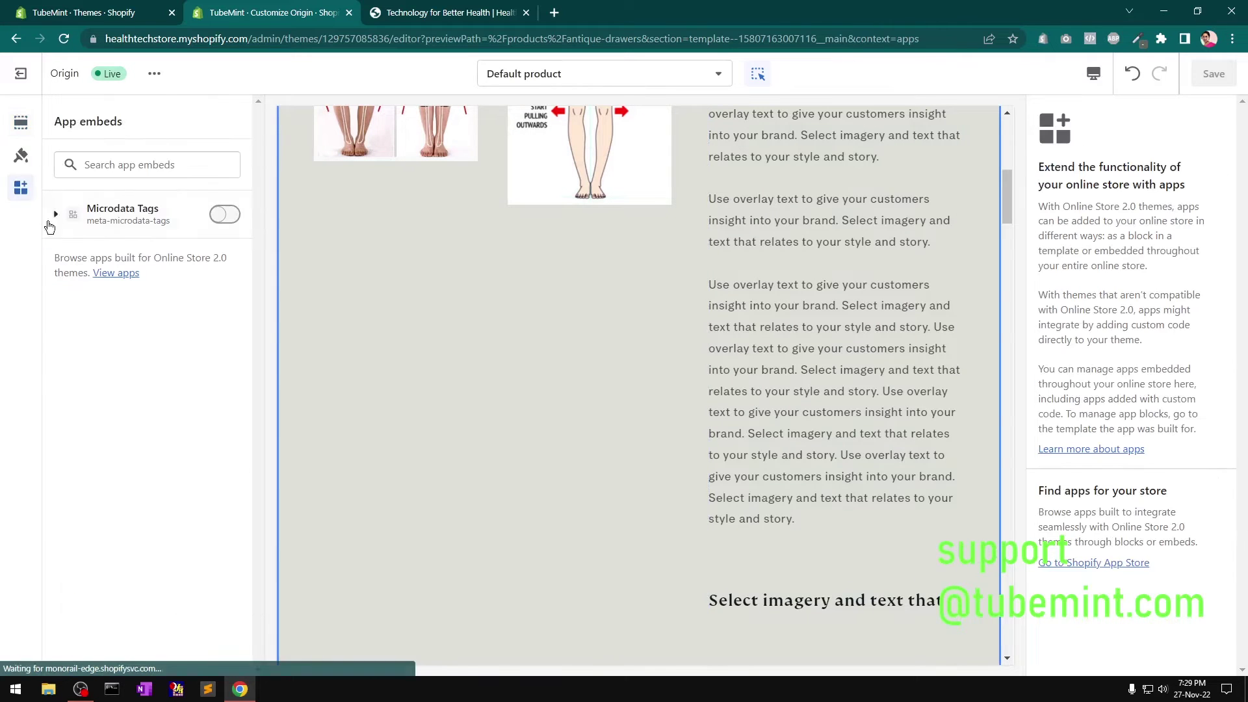
{"action": "left_click", "coordinate": [21, 155]}
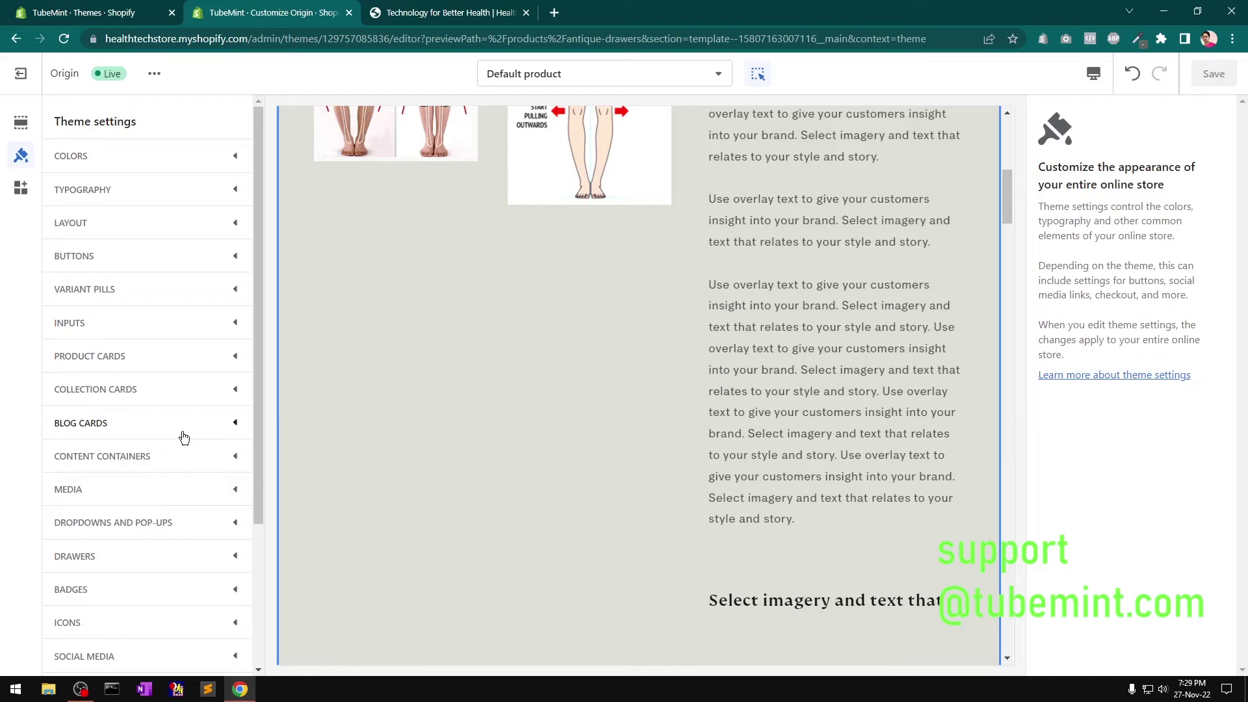
{"action": "left_click", "coordinate": [156, 357]}
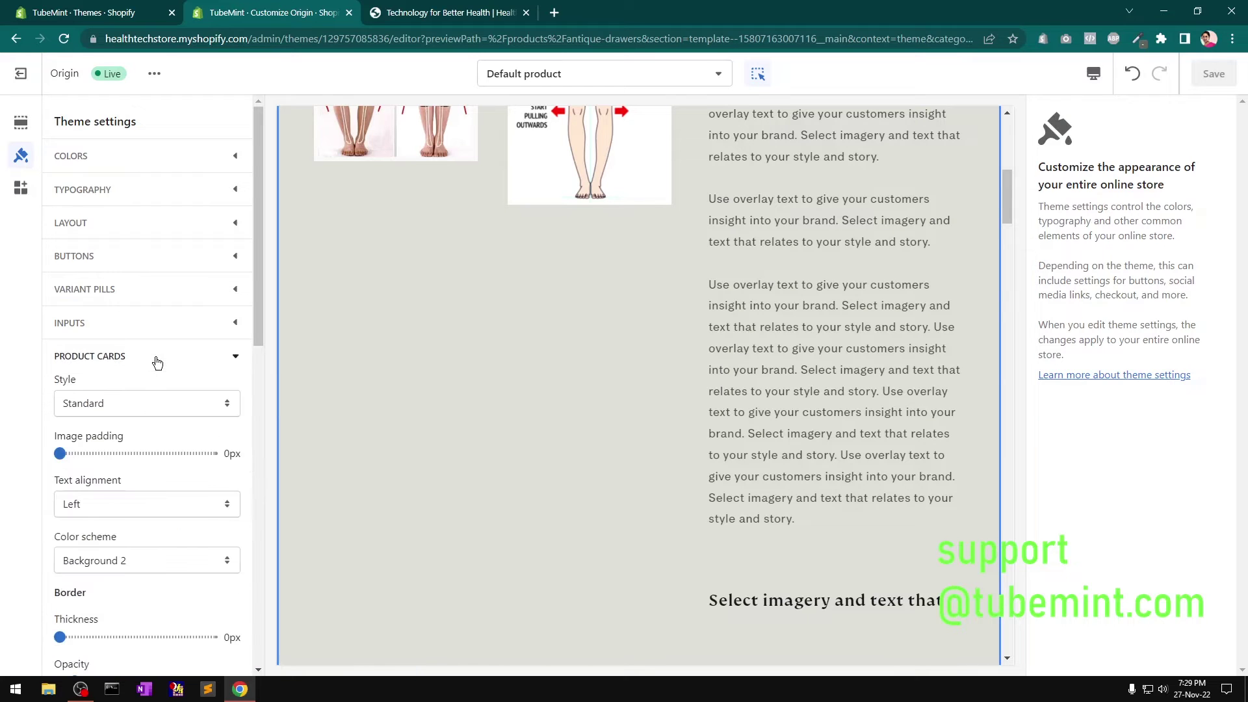
{"action": "scroll", "coordinate": [255, 328], "scroll_direction": "down", "scroll_amount": 3}
{"action": "scroll", "coordinate": [634, 348], "scroll_direction": "up", "scroll_amount": 8}
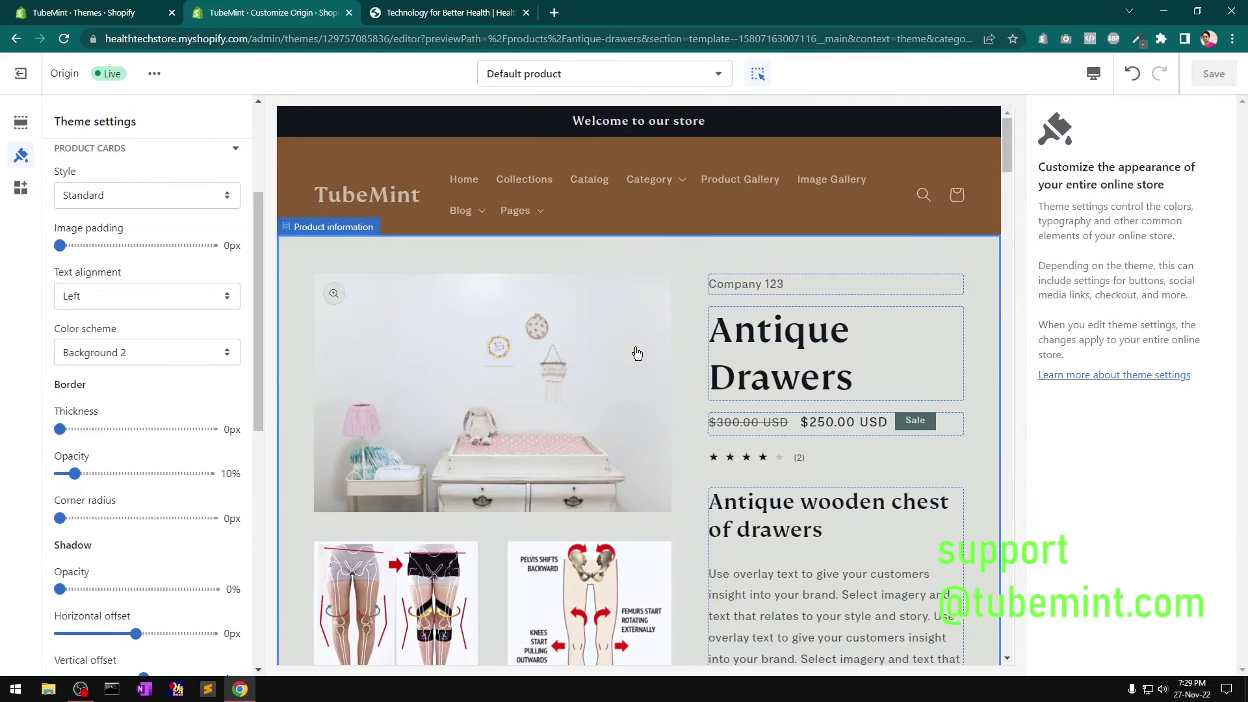
Load the Catalog page in the preview and reopen the theme settings beside its product grid
{"action": "left_click", "coordinate": [590, 180]}
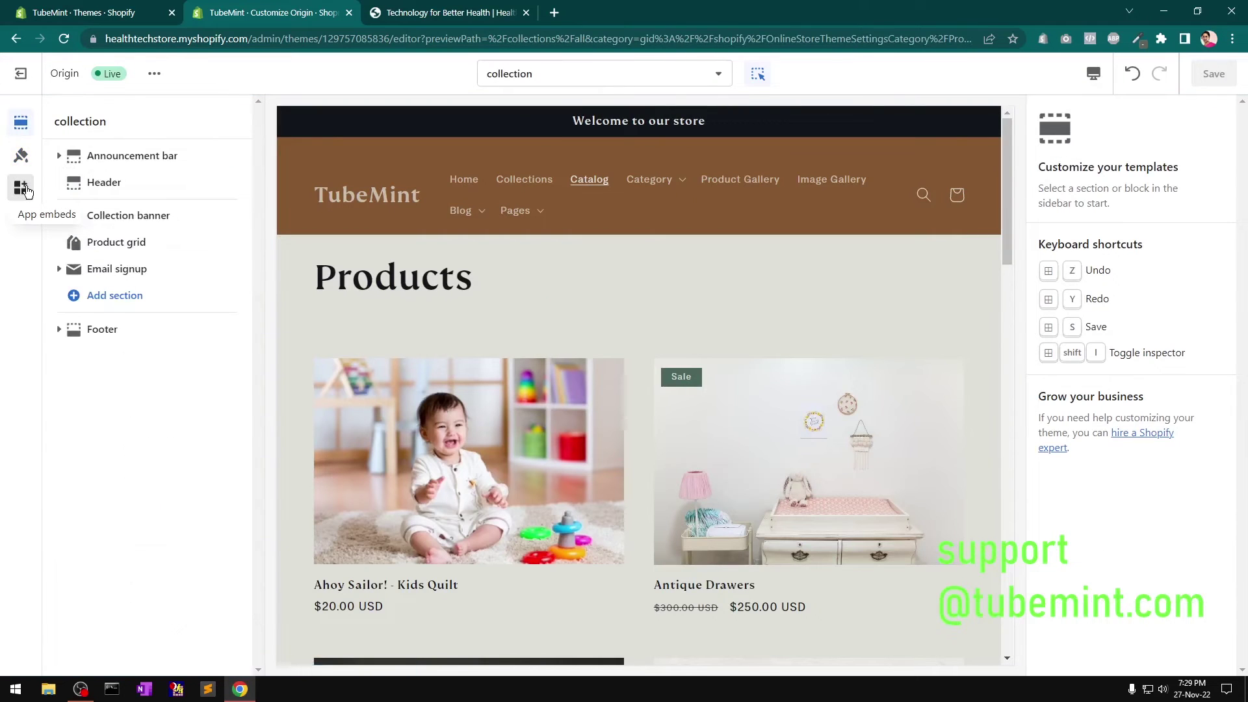
{"action": "left_click", "coordinate": [20, 157]}
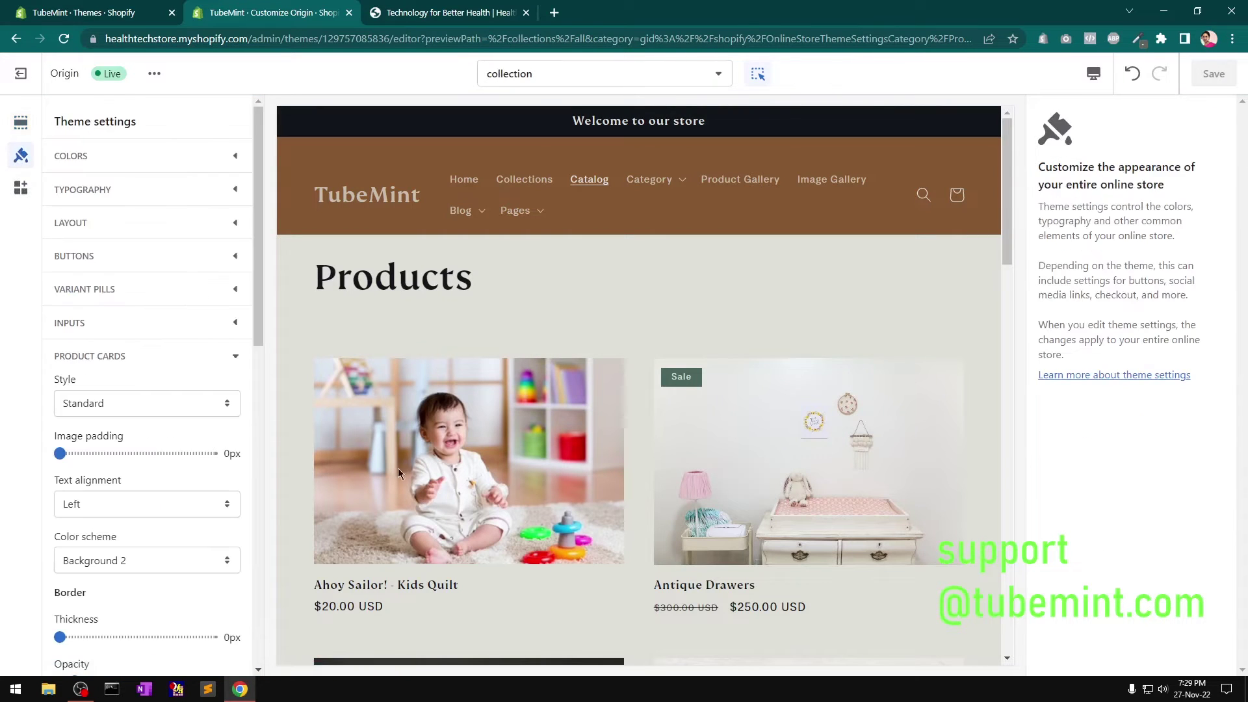
{"action": "scroll", "coordinate": [1015, 226], "scroll_direction": "down", "scroll_amount": 3}
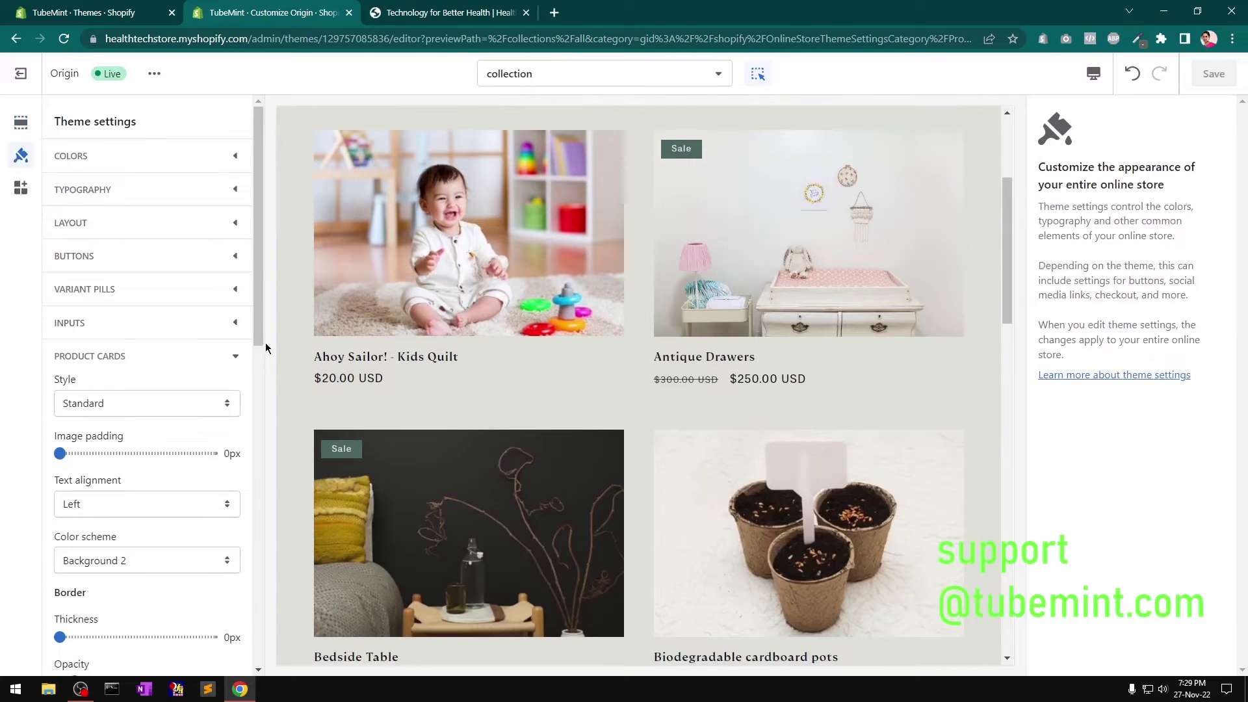
Set the product cards' style to Card and check the result across the catalog's product grid
{"action": "left_click_drag", "start_coordinate": [260, 330], "coordinate": [262, 370]}
{"action": "left_click", "coordinate": [171, 318]}
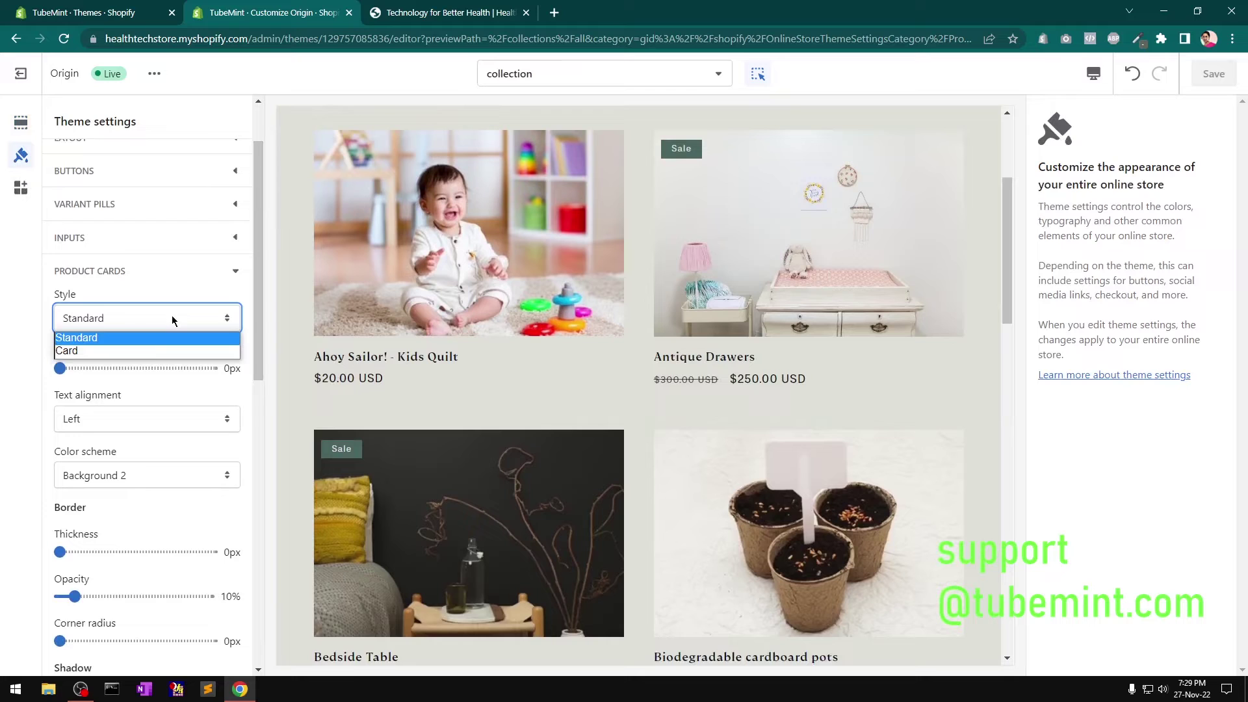
{"action": "left_click", "coordinate": [151, 351]}
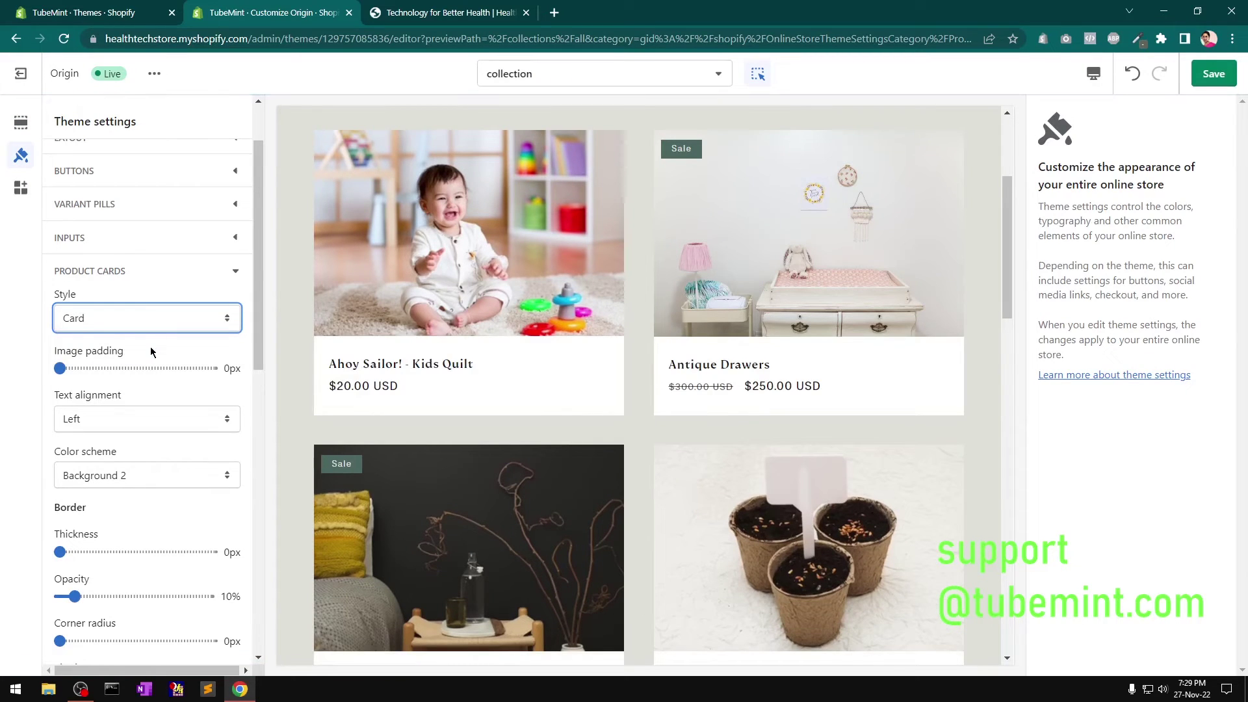
{"action": "scroll", "coordinate": [741, 426], "scroll_direction": "down", "scroll_amount": 15}
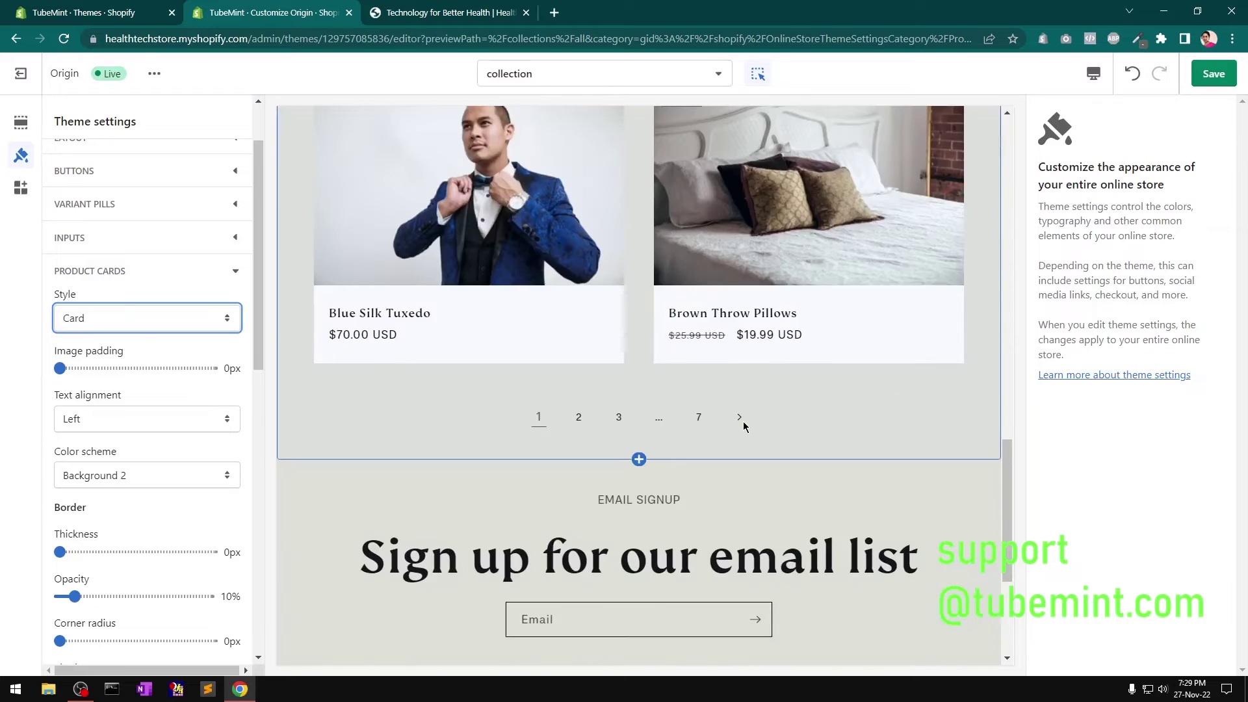
{"action": "scroll", "coordinate": [743, 390], "scroll_direction": "up", "scroll_amount": 15}
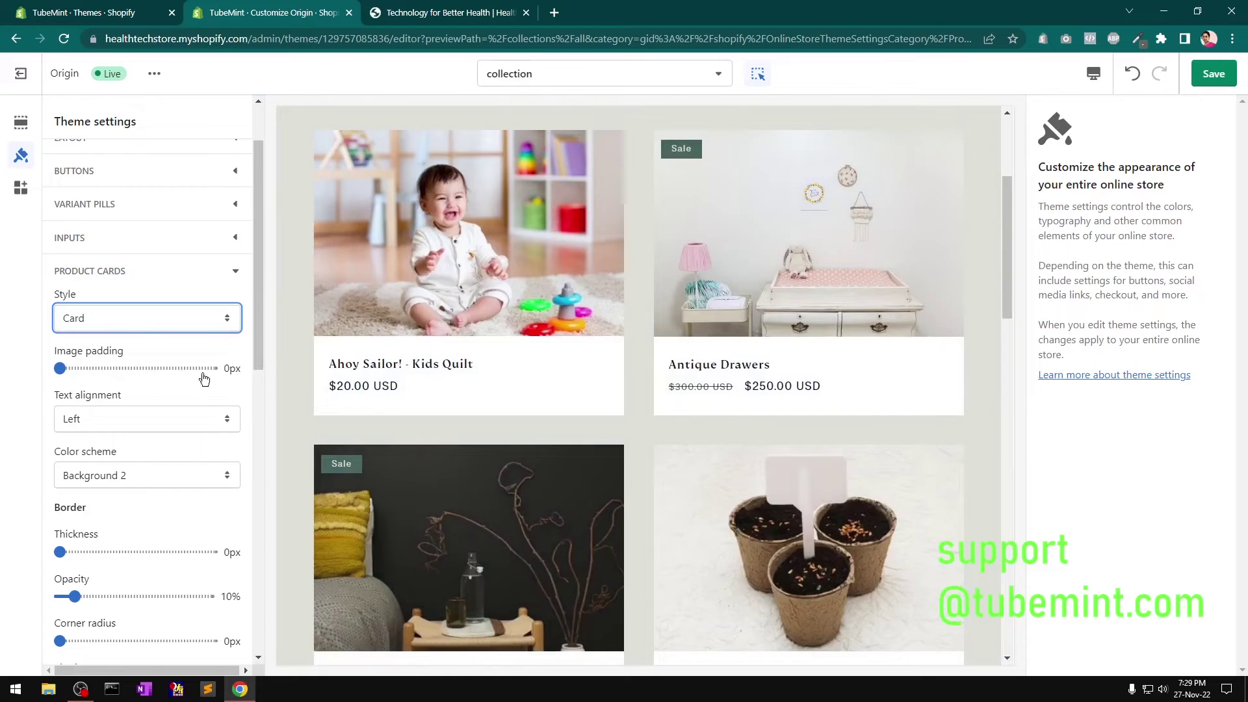
Keep the product cards' text alignment at Left and try the Background 1 color scheme
{"action": "left_click", "coordinate": [121, 428]}
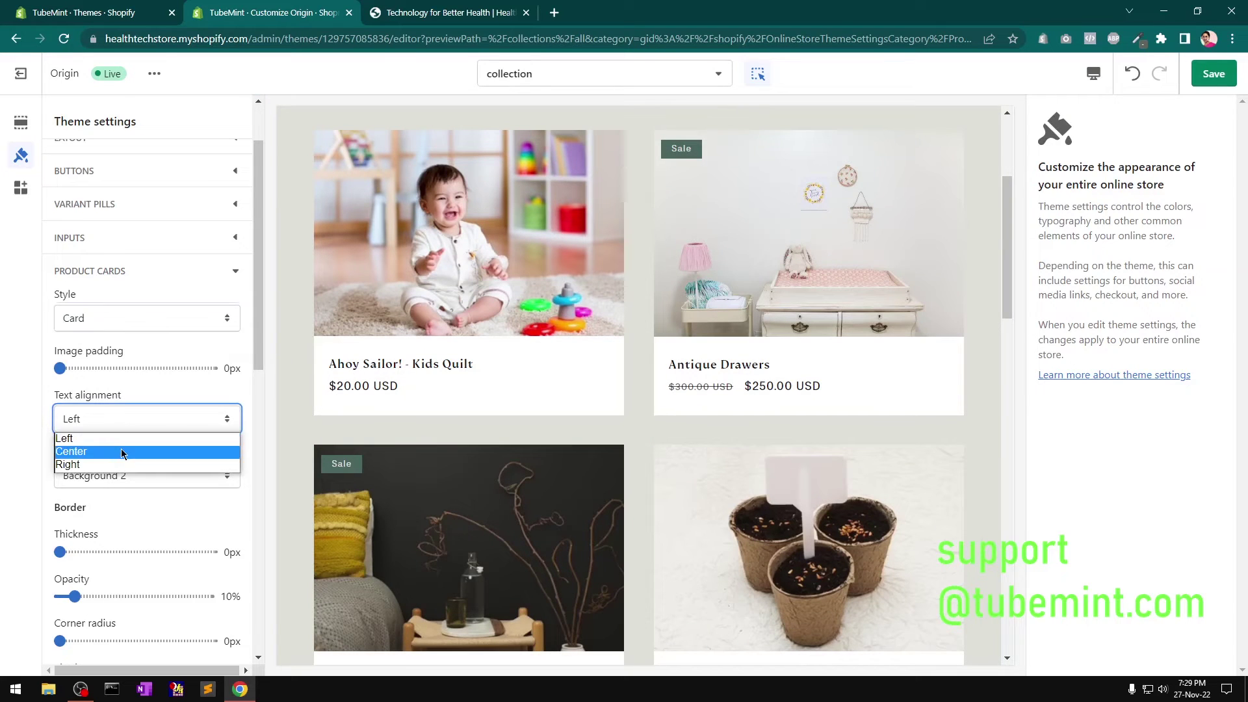
{"action": "left_click", "coordinate": [71, 439]}
{"action": "left_click", "coordinate": [140, 478]}
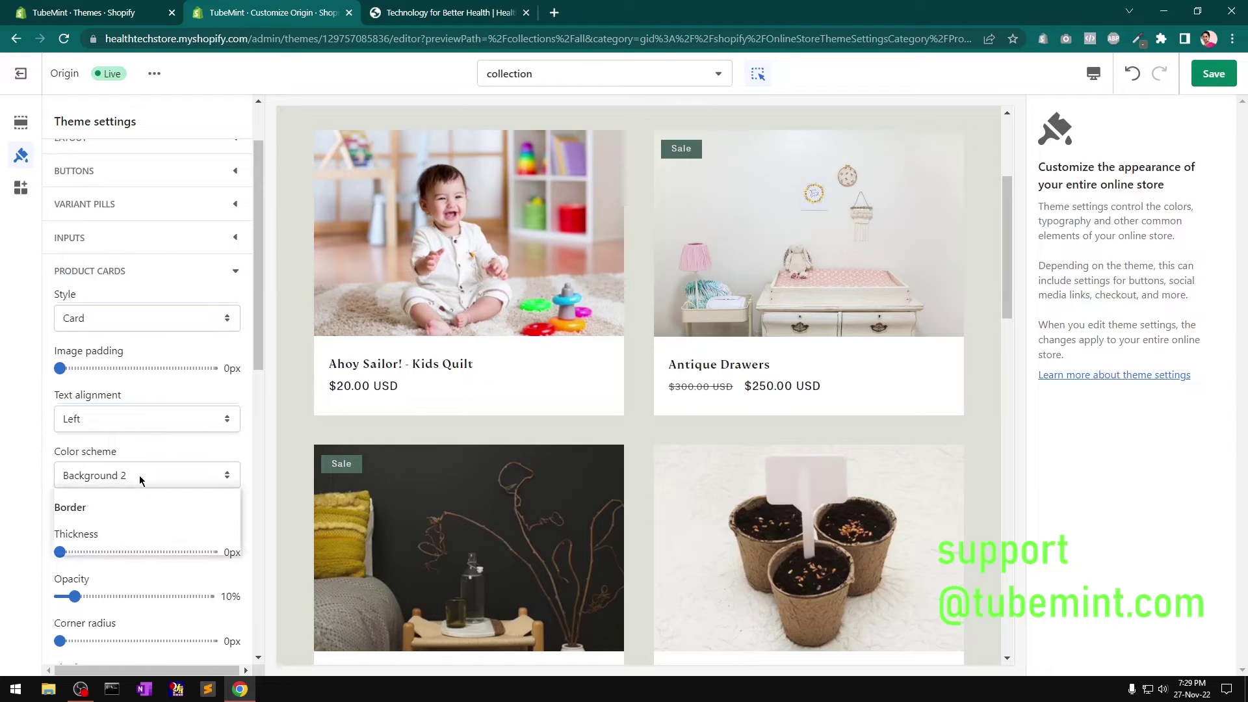
{"action": "left_click", "coordinate": [127, 521]}
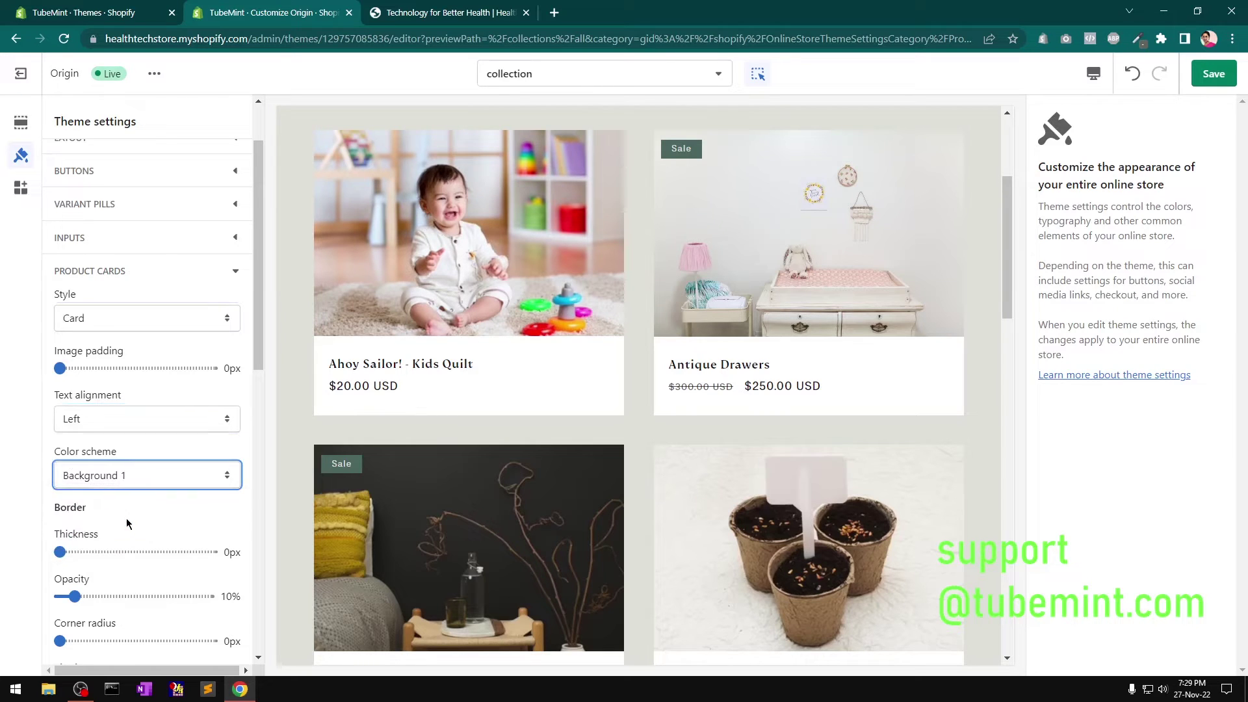
Try the Inverse, Accent 1 and Accent 2 color schemes on the product cards, comparing each in the catalog preview
{"action": "left_click", "coordinate": [151, 479]}
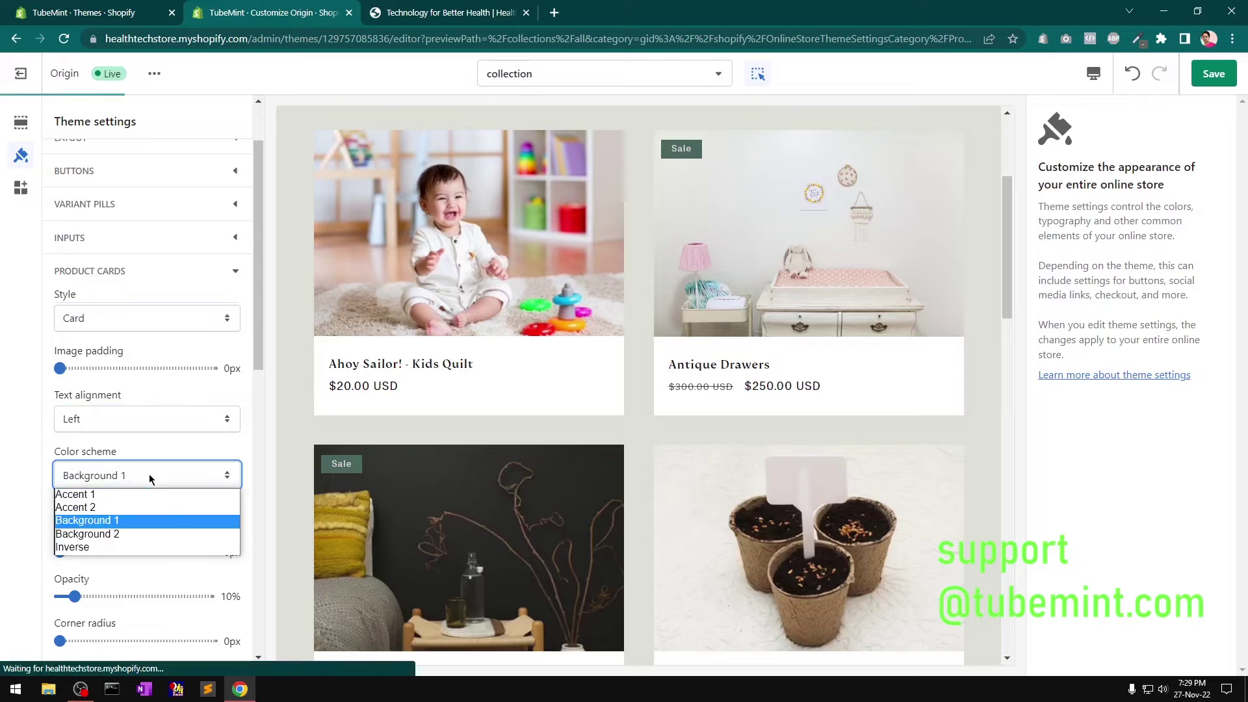
{"action": "left_click", "coordinate": [141, 548]}
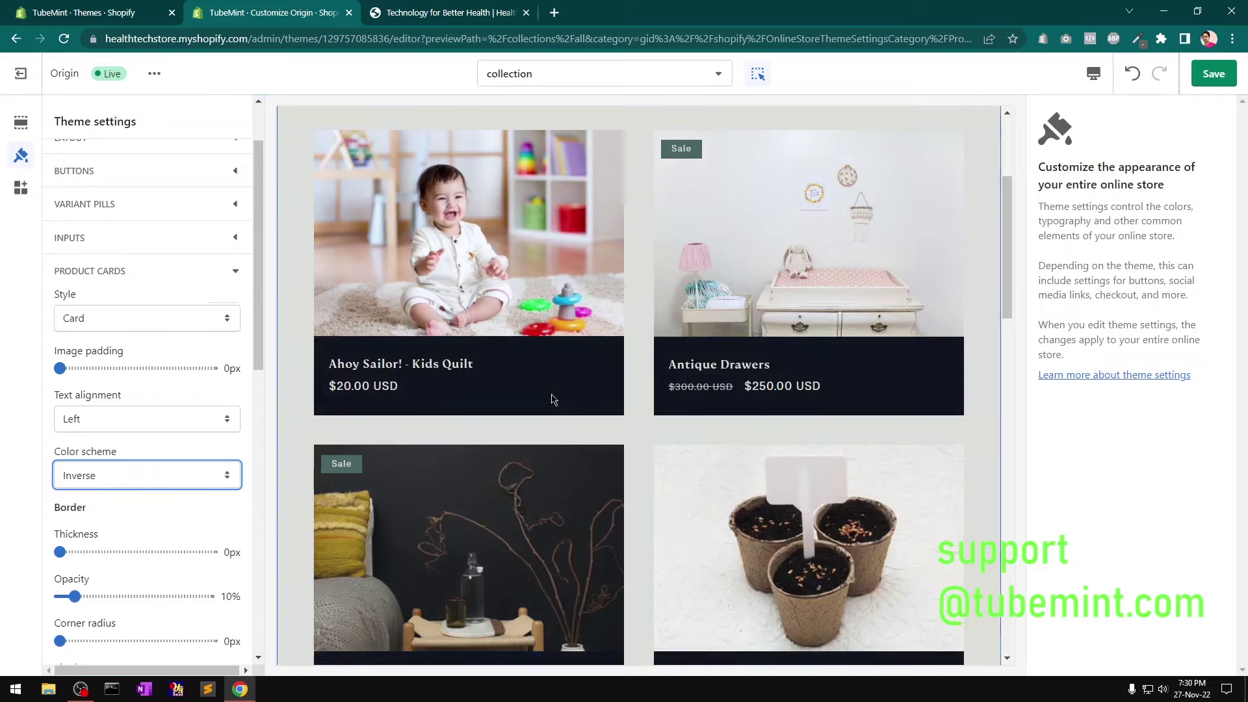
{"action": "scroll", "coordinate": [552, 399], "scroll_direction": "down", "scroll_amount": 8}
{"action": "left_click", "coordinate": [163, 474]}
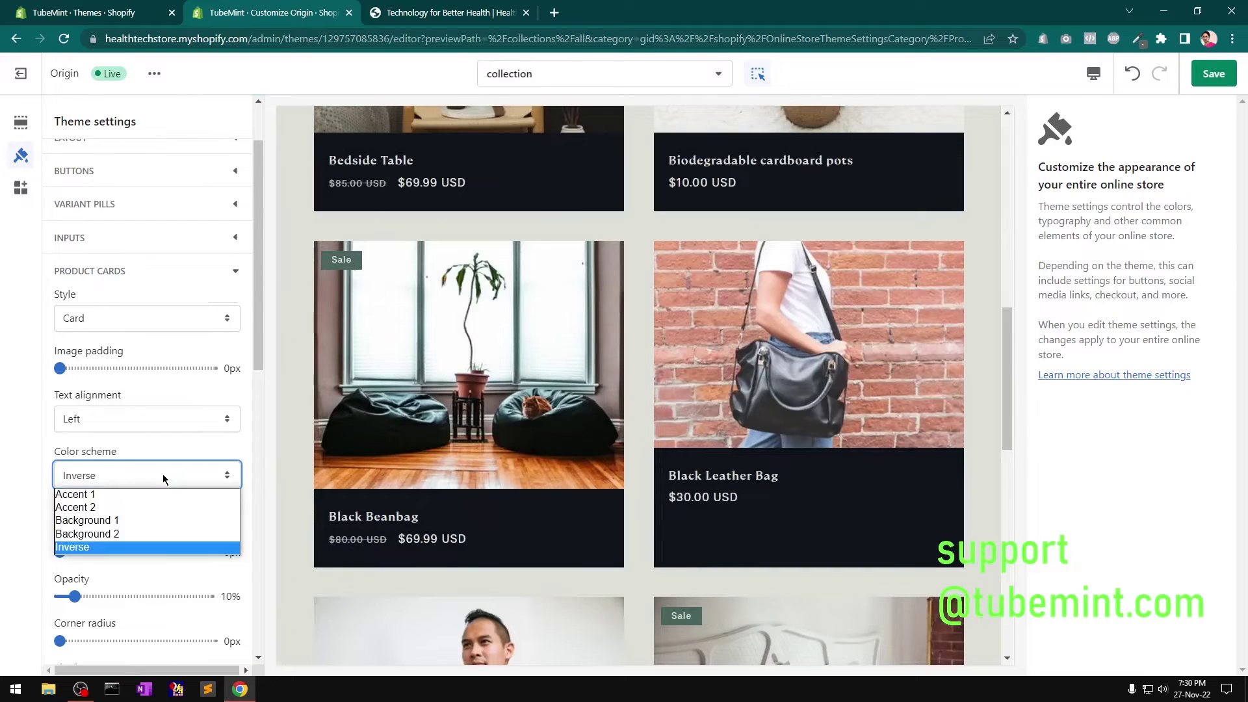
{"action": "left_click", "coordinate": [138, 498]}
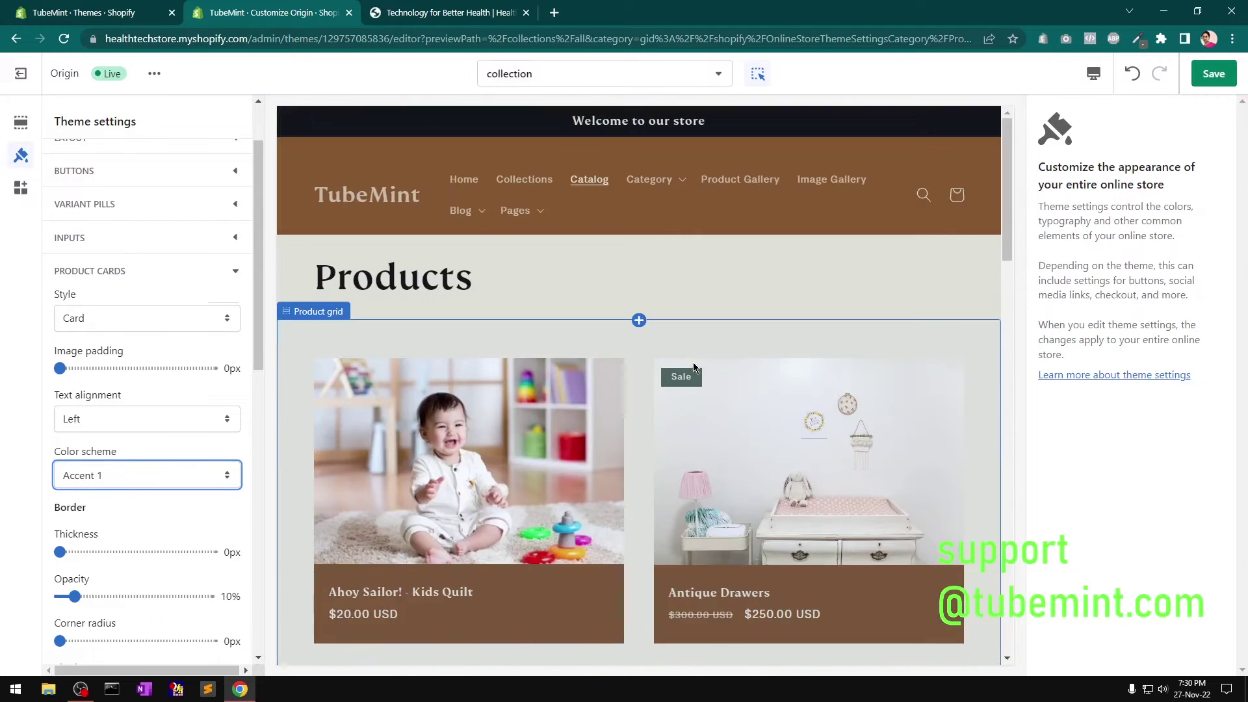
{"action": "scroll", "coordinate": [693, 367], "scroll_direction": "down", "scroll_amount": 8}
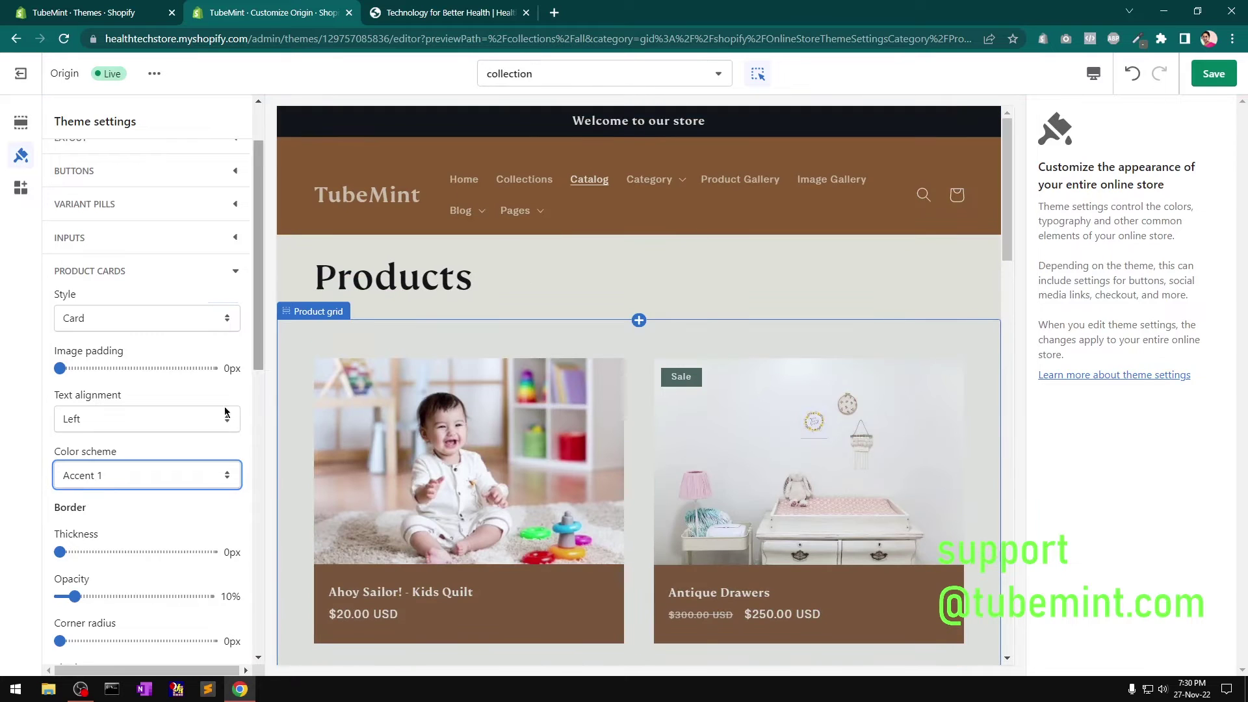
{"action": "left_click", "coordinate": [190, 481]}
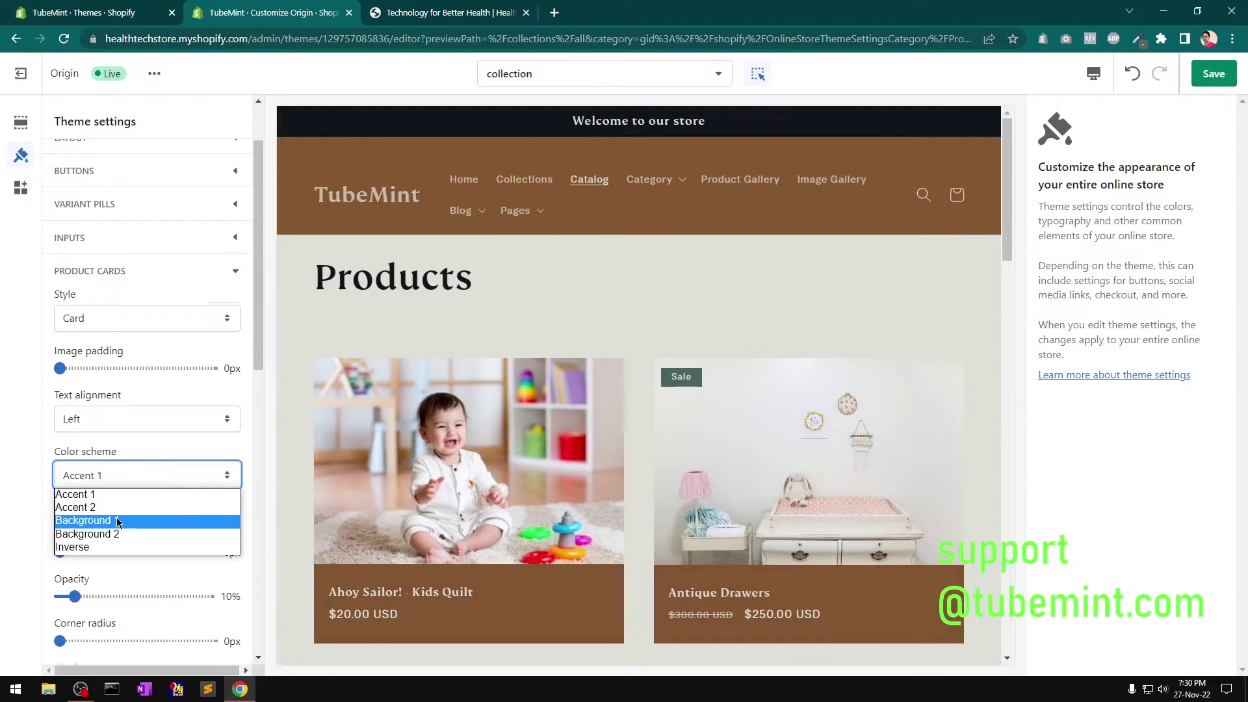
{"action": "left_click", "coordinate": [109, 507]}
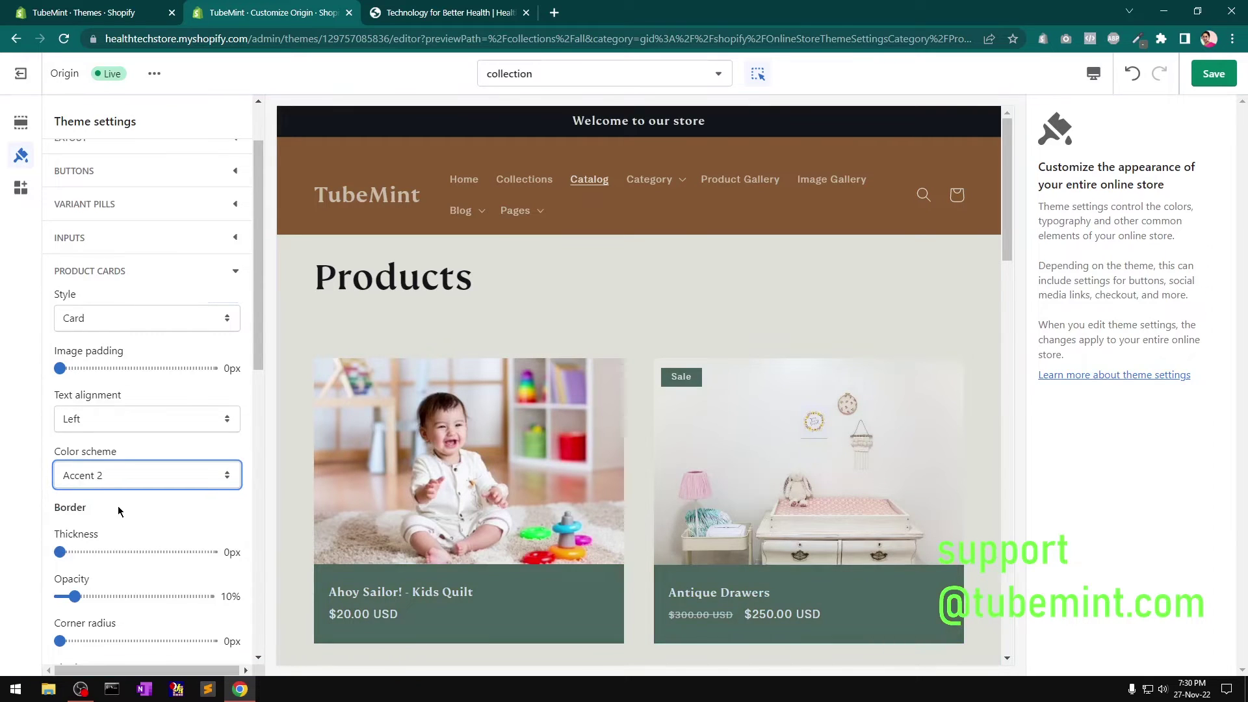
Set the product cards' color scheme to Background 2 and check the result across the catalog's product grid
{"action": "left_click", "coordinate": [188, 476]}
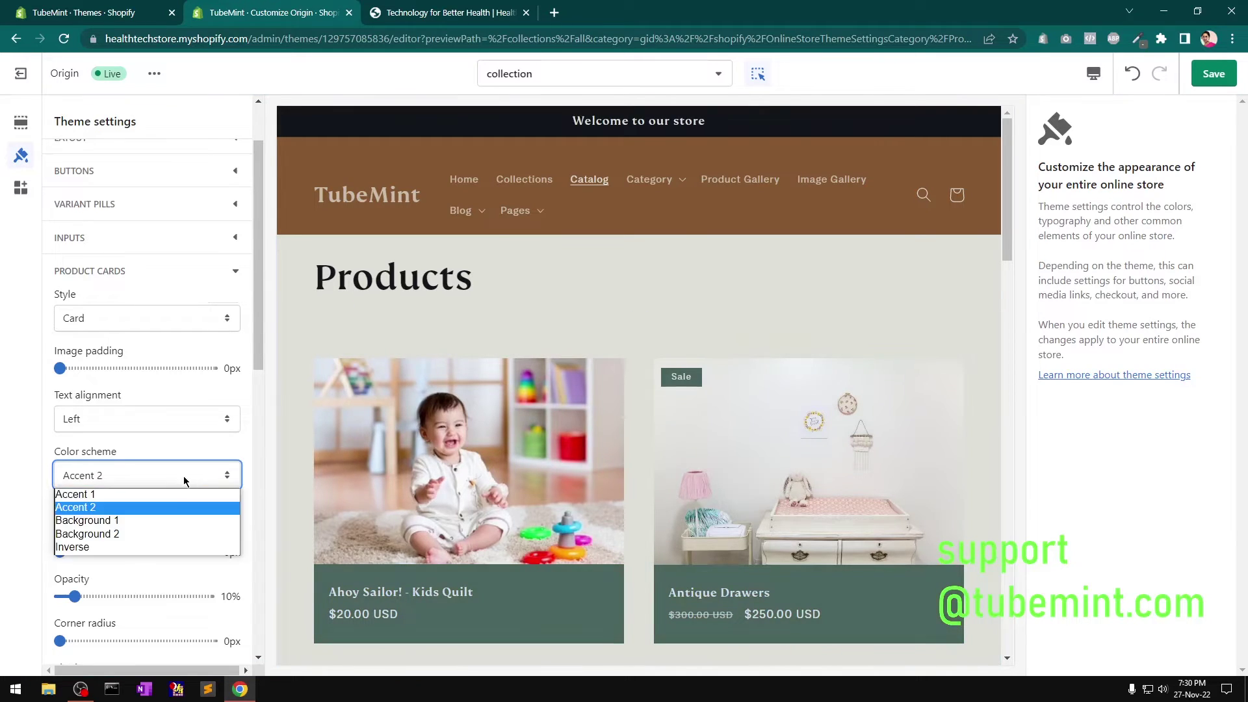
{"action": "left_click", "coordinate": [153, 530]}
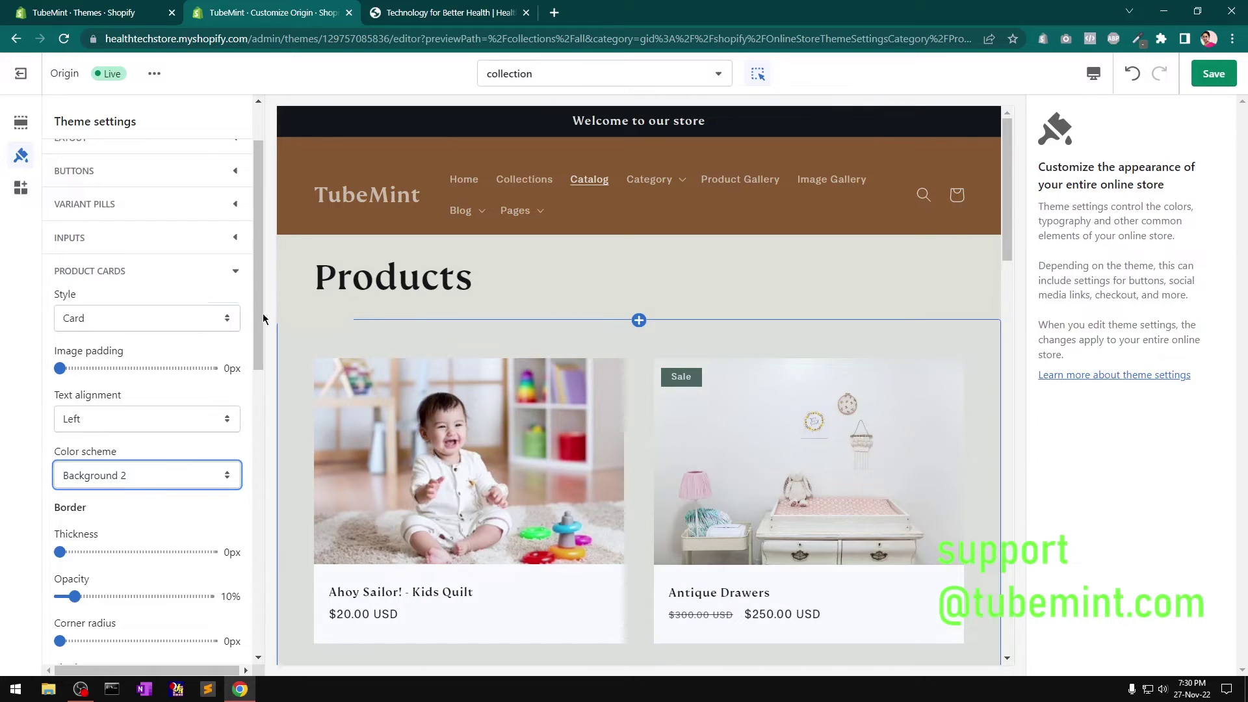
{"action": "left_click_drag", "start_coordinate": [255, 314], "coordinate": [254, 382]}
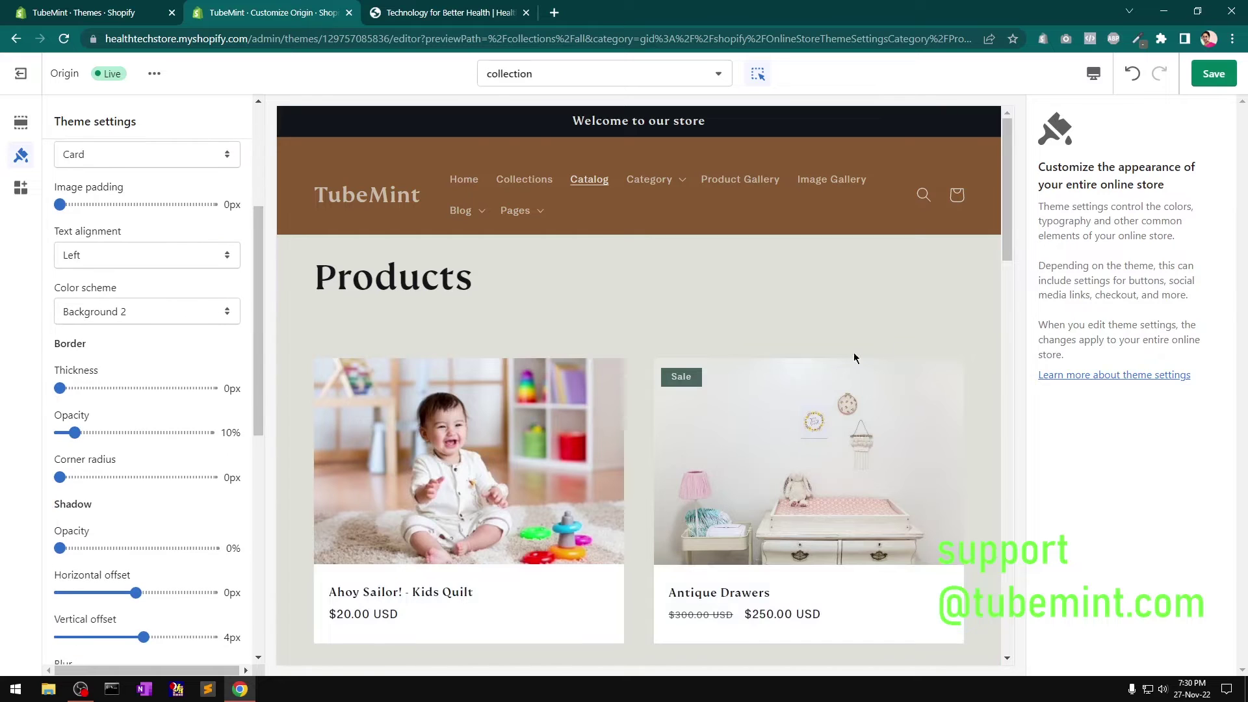
{"action": "left_click_drag", "start_coordinate": [1009, 225], "coordinate": [1004, 330]}
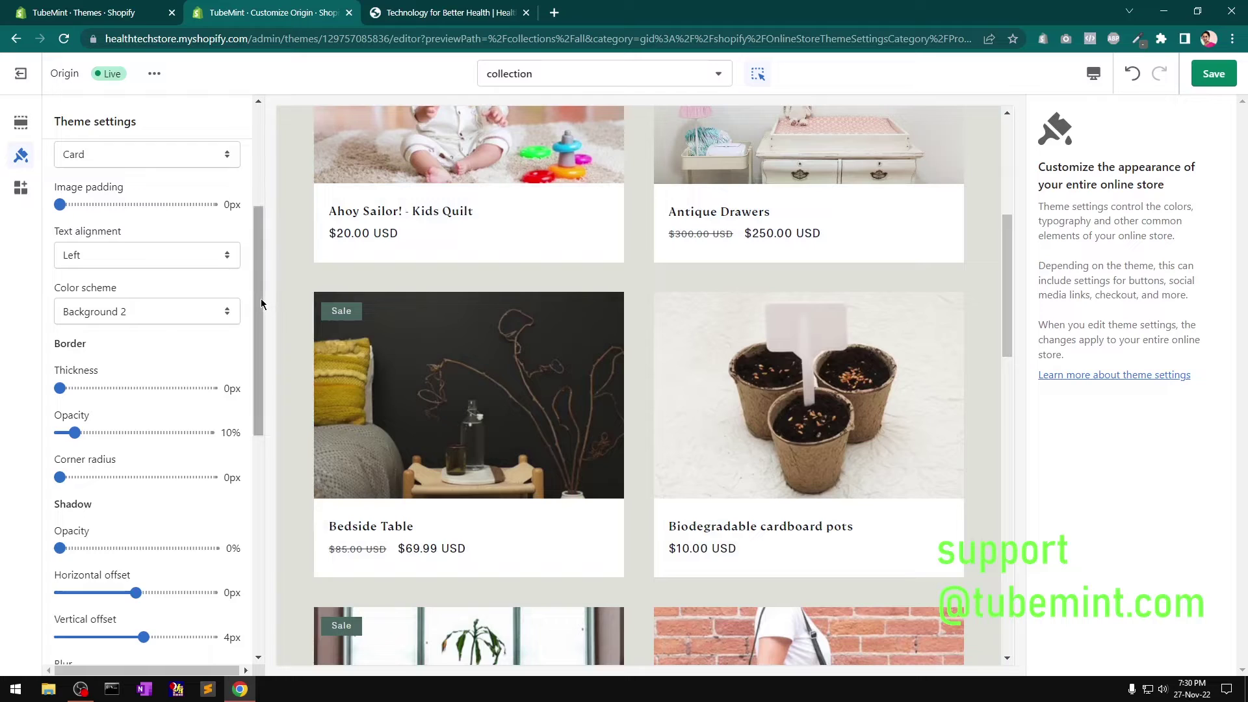
{"action": "left_click_drag", "start_coordinate": [260, 298], "coordinate": [263, 231]}
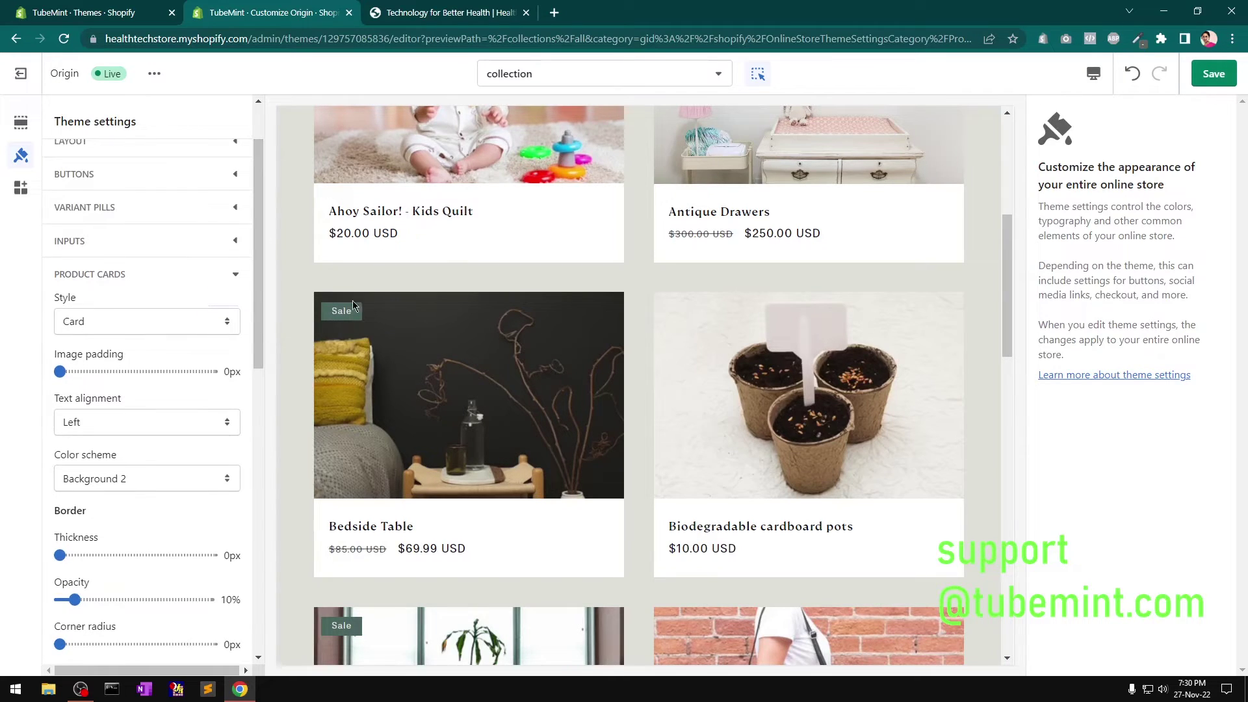
{"action": "left_click", "coordinate": [206, 280]}
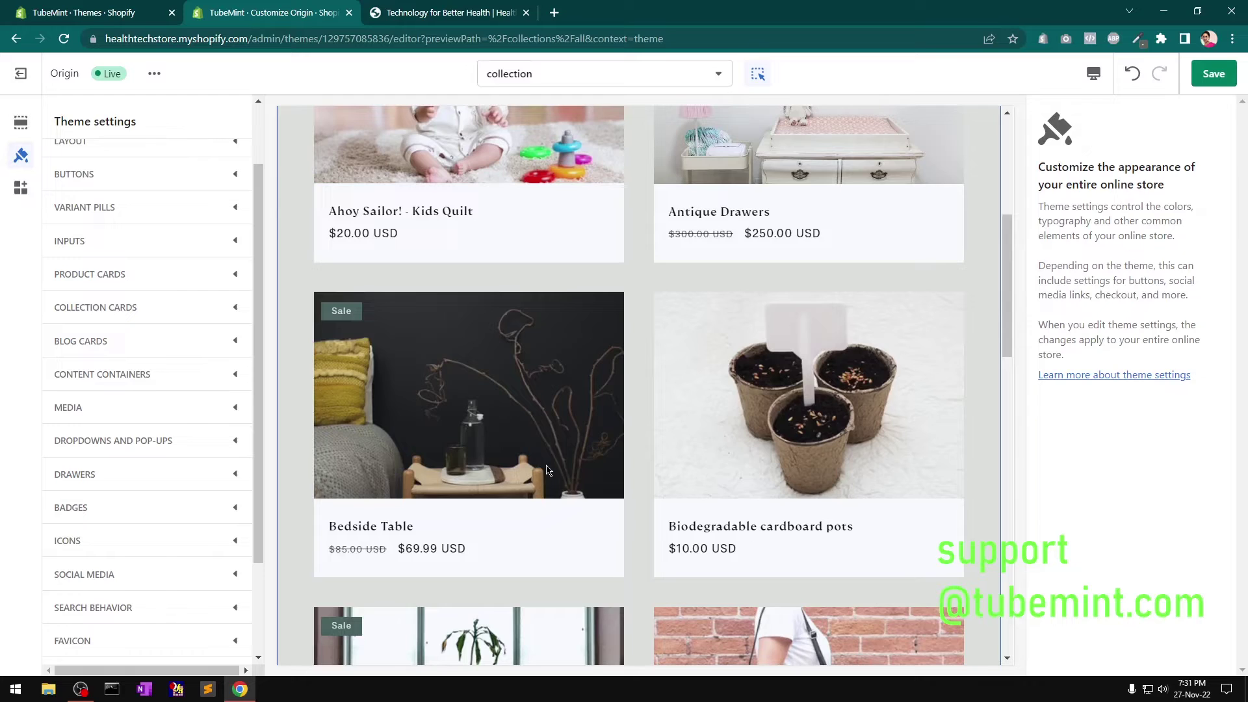
{"action": "scroll", "coordinate": [546, 465], "scroll_direction": "up", "scroll_amount": 5}
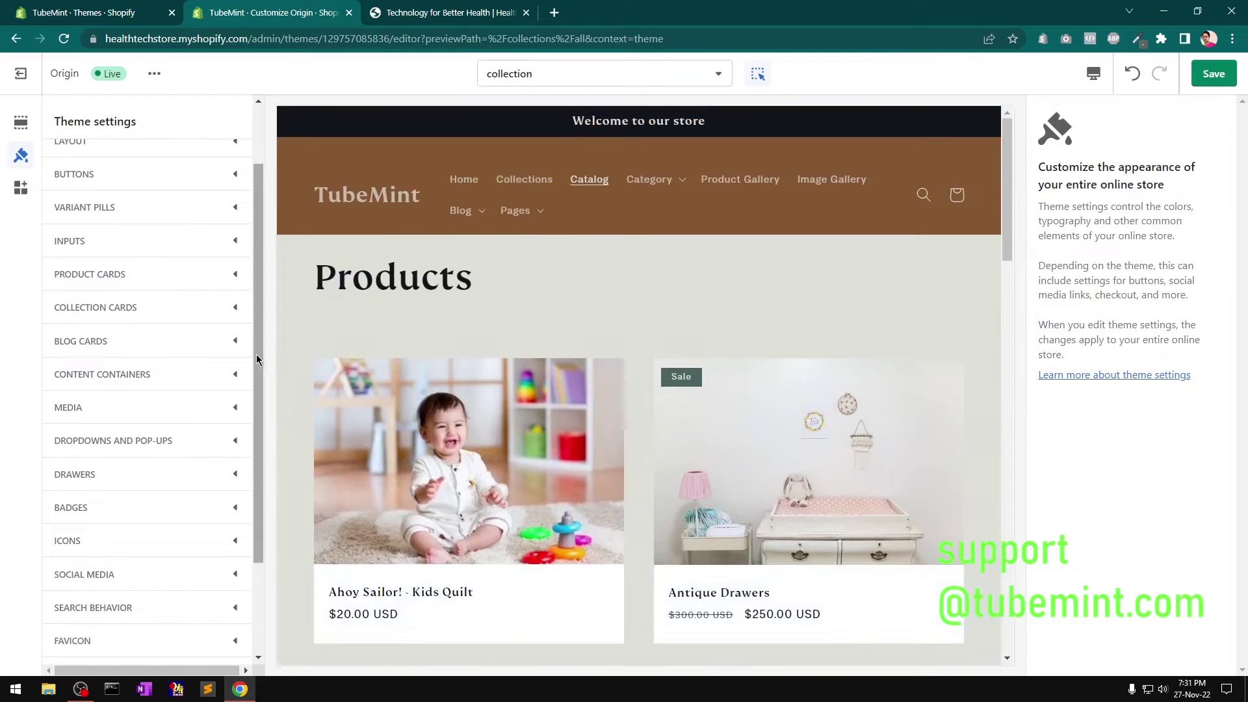
Set the blog cards' style to Card in the theme settings and collapse the Blog cards group
{"action": "left_click_drag", "start_coordinate": [255, 354], "coordinate": [264, 423]}
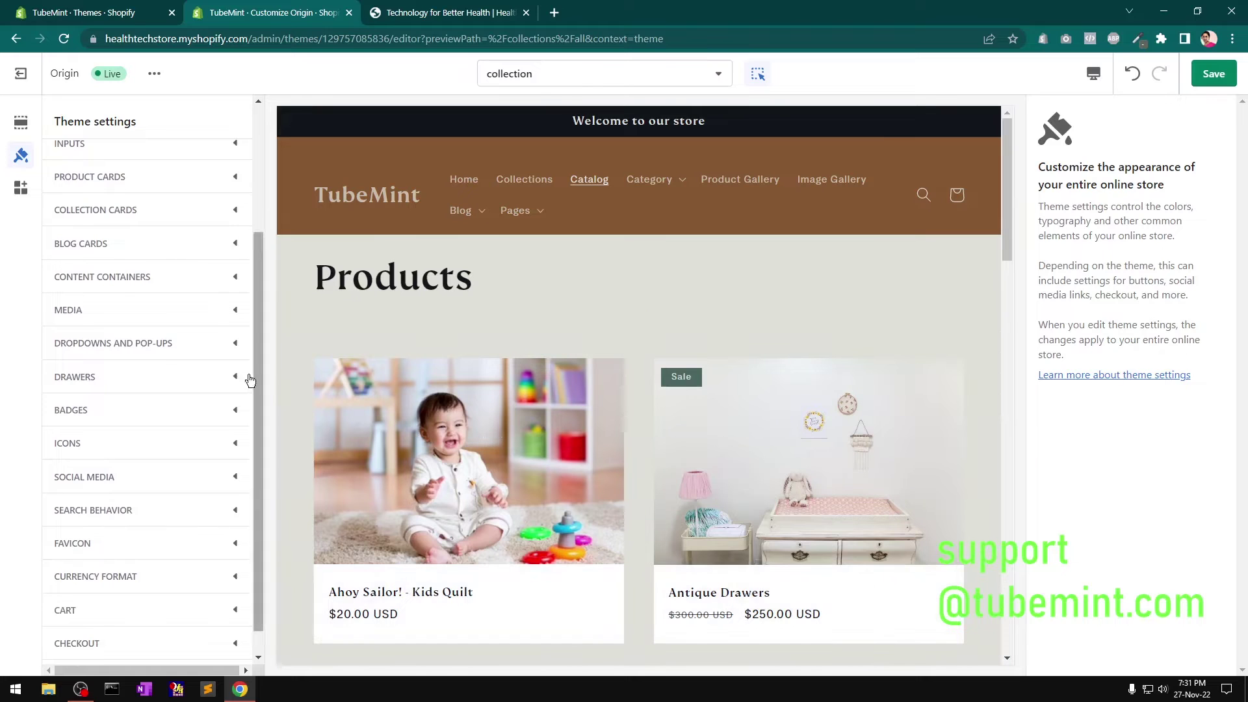
{"action": "left_click", "coordinate": [158, 245]}
{"action": "left_click", "coordinate": [156, 290]}
{"action": "left_click", "coordinate": [157, 324]}
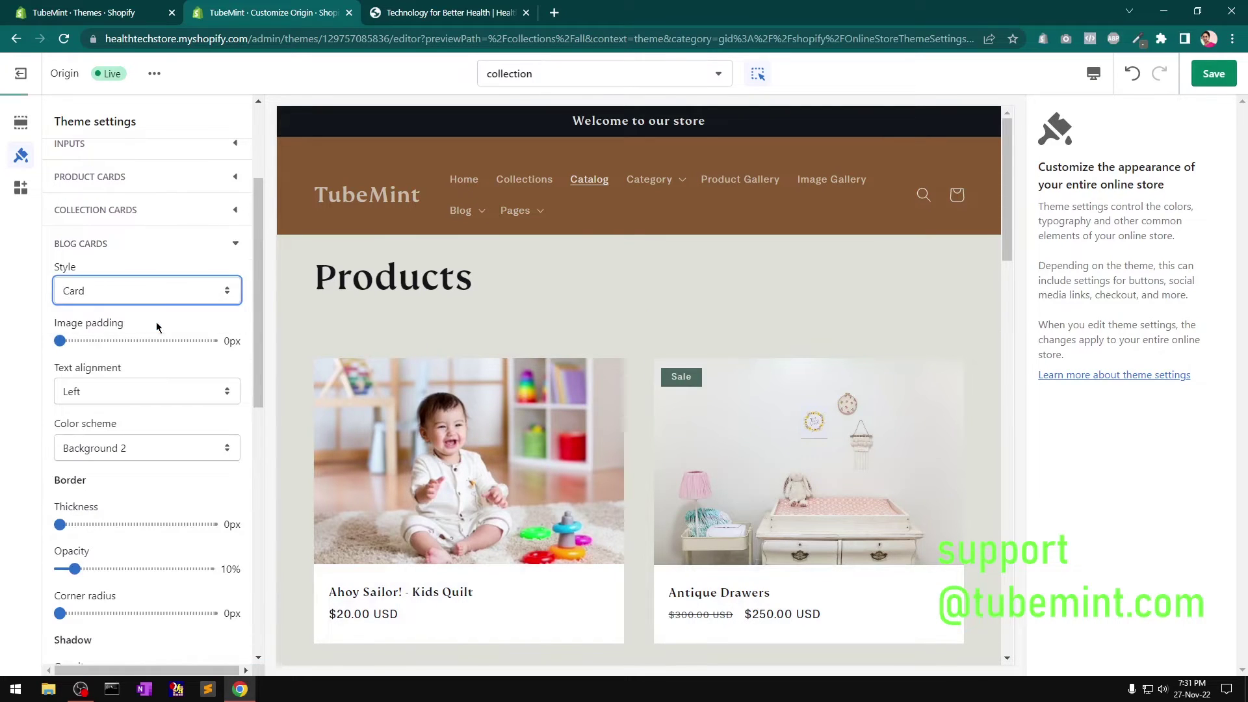
{"action": "left_click", "coordinate": [195, 246]}
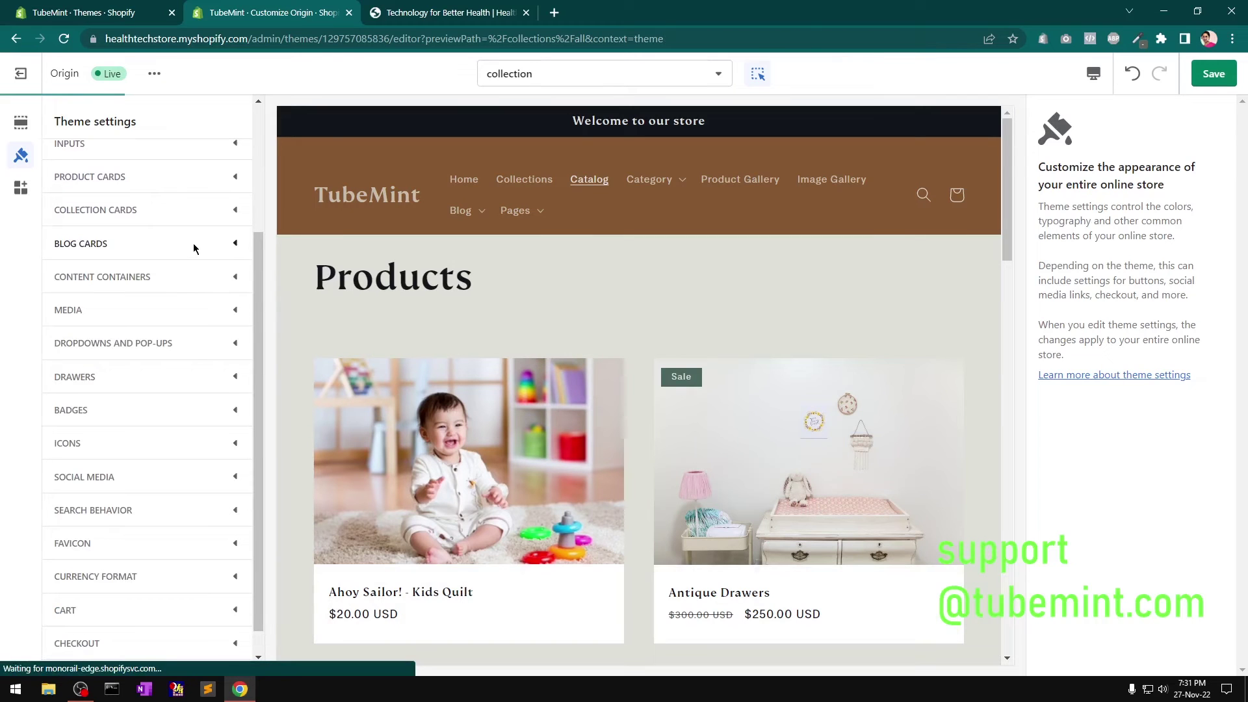
Examine the border and shadow options of the Content containers and Media groups in the theme settings
{"action": "left_click", "coordinate": [188, 288]}
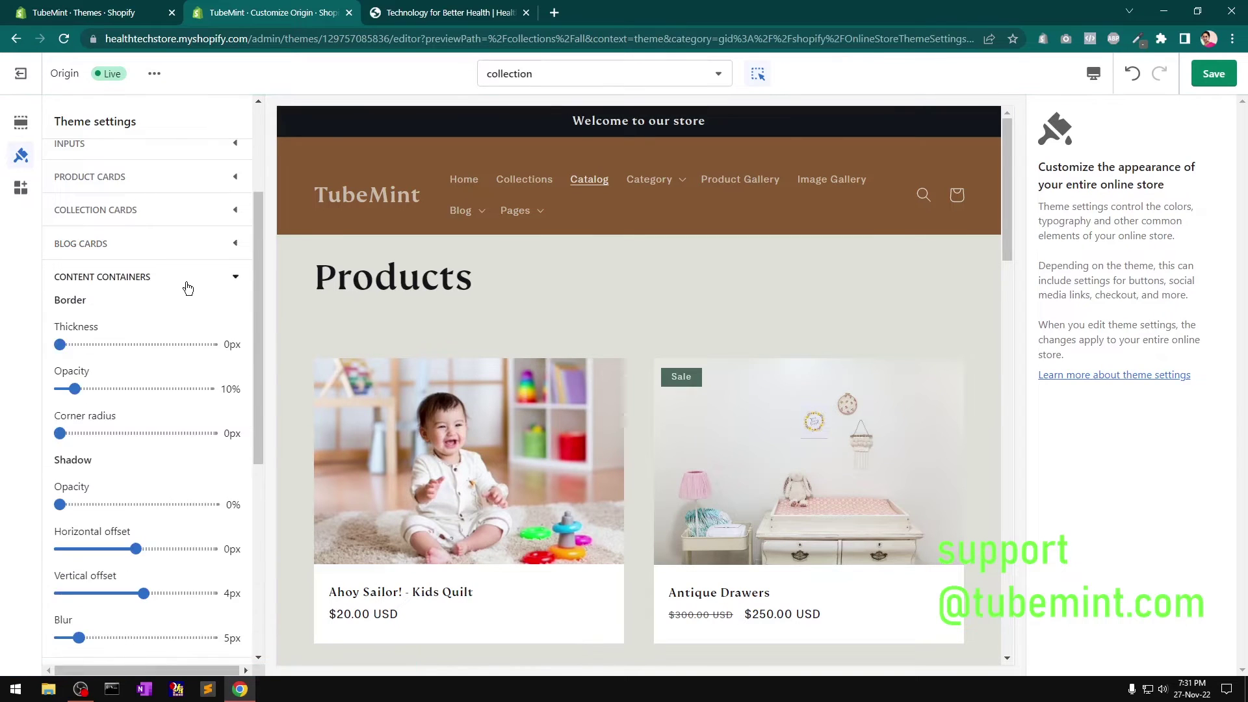
{"action": "left_click", "coordinate": [187, 287]}
{"action": "left_click", "coordinate": [171, 318]}
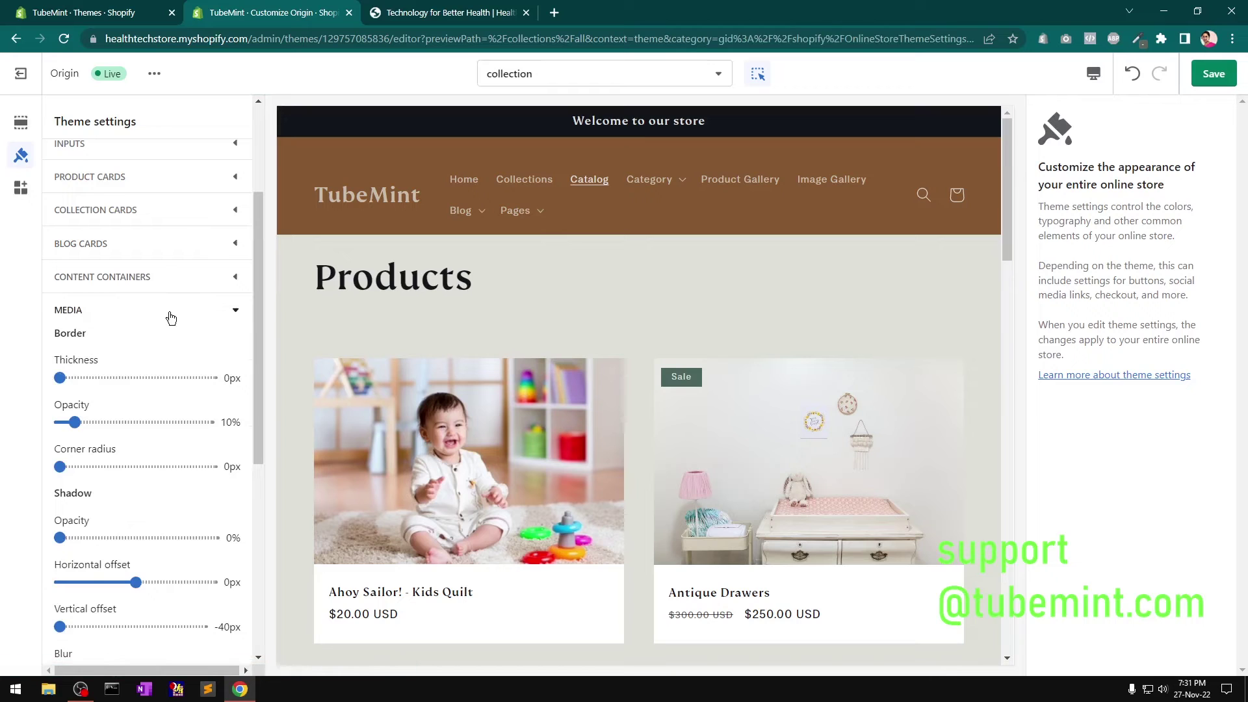
{"action": "mouse_move", "coordinate": [263, 371]}
{"action": "left_mouse_down"}
{"action": "mouse_move", "coordinate": [270, 466]}
{"action": "mouse_move", "coordinate": [285, 361]}
{"action": "left_mouse_up"}
{"action": "left_click", "coordinate": [174, 312]}
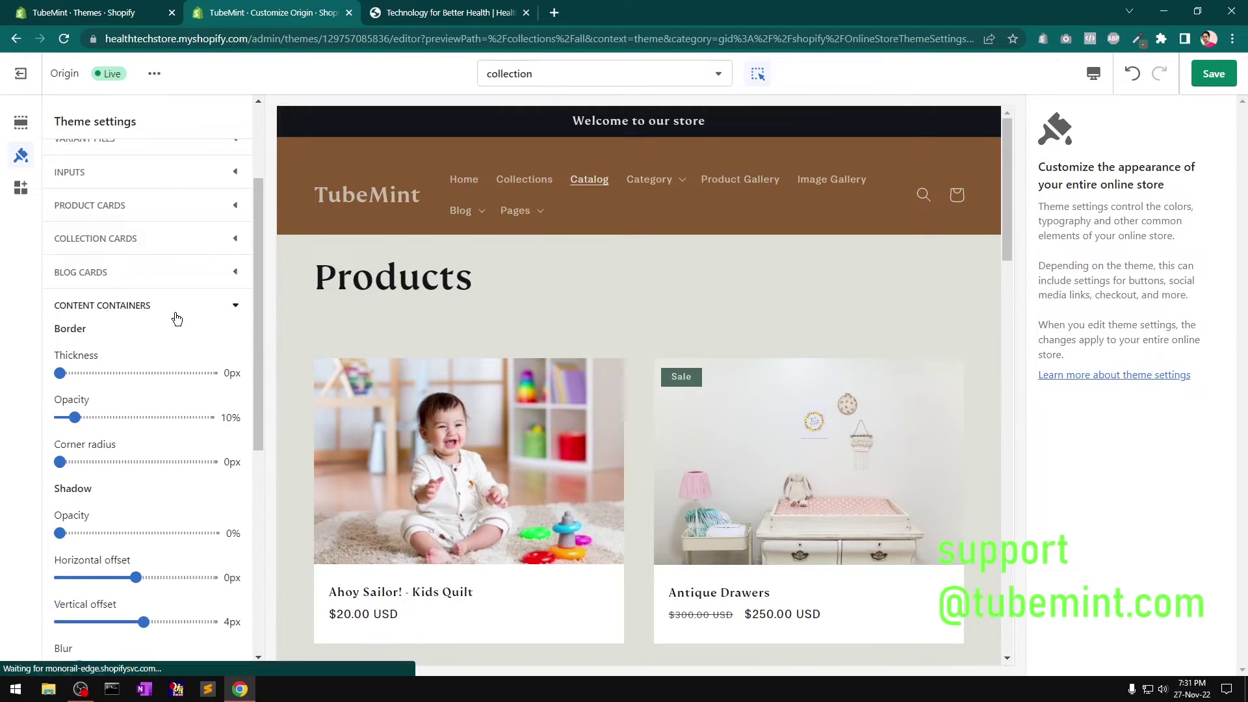
{"action": "left_click", "coordinate": [187, 311]}
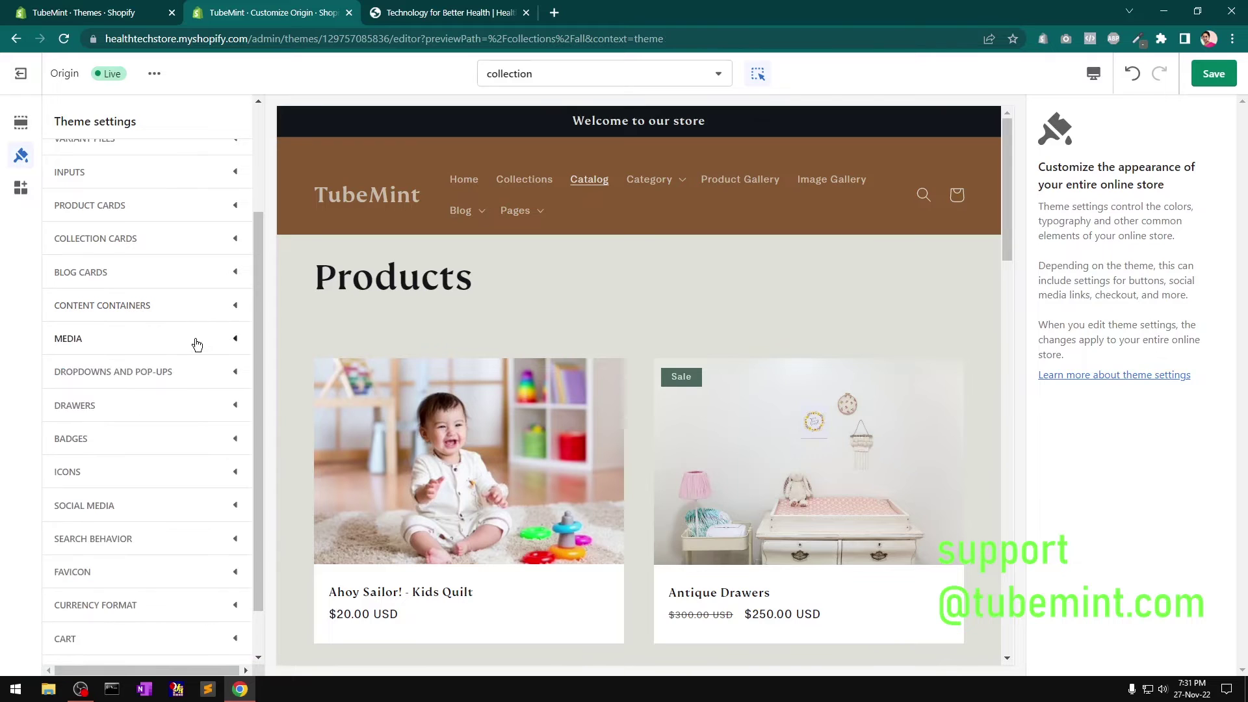
{"action": "left_click", "coordinate": [198, 343]}
{"action": "left_click", "coordinate": [198, 345]}
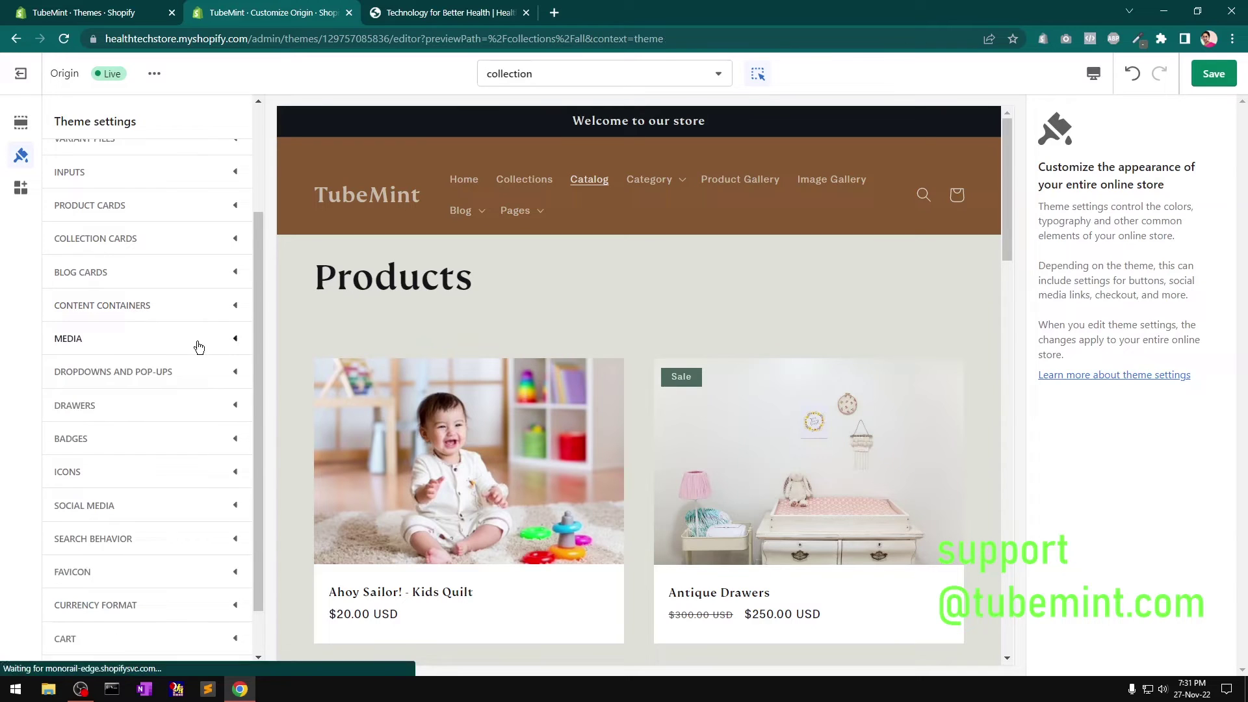
Examine the border and shadow options for Dropdowns and pop-ups and for Drawers in the theme settings
{"action": "left_click", "coordinate": [210, 383]}
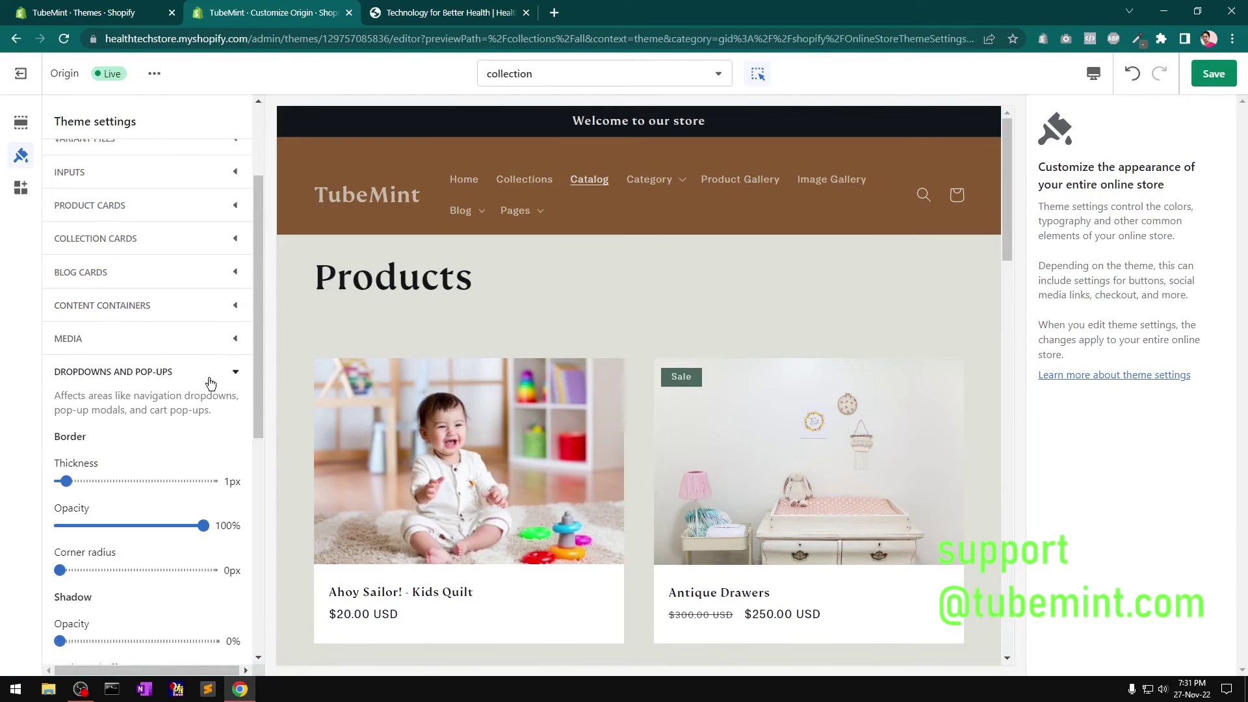
{"action": "mouse_move", "coordinate": [255, 376]}
{"action": "left_mouse_down"}
{"action": "mouse_move", "coordinate": [271, 491]}
{"action": "mouse_move", "coordinate": [270, 390]}
{"action": "left_mouse_up"}
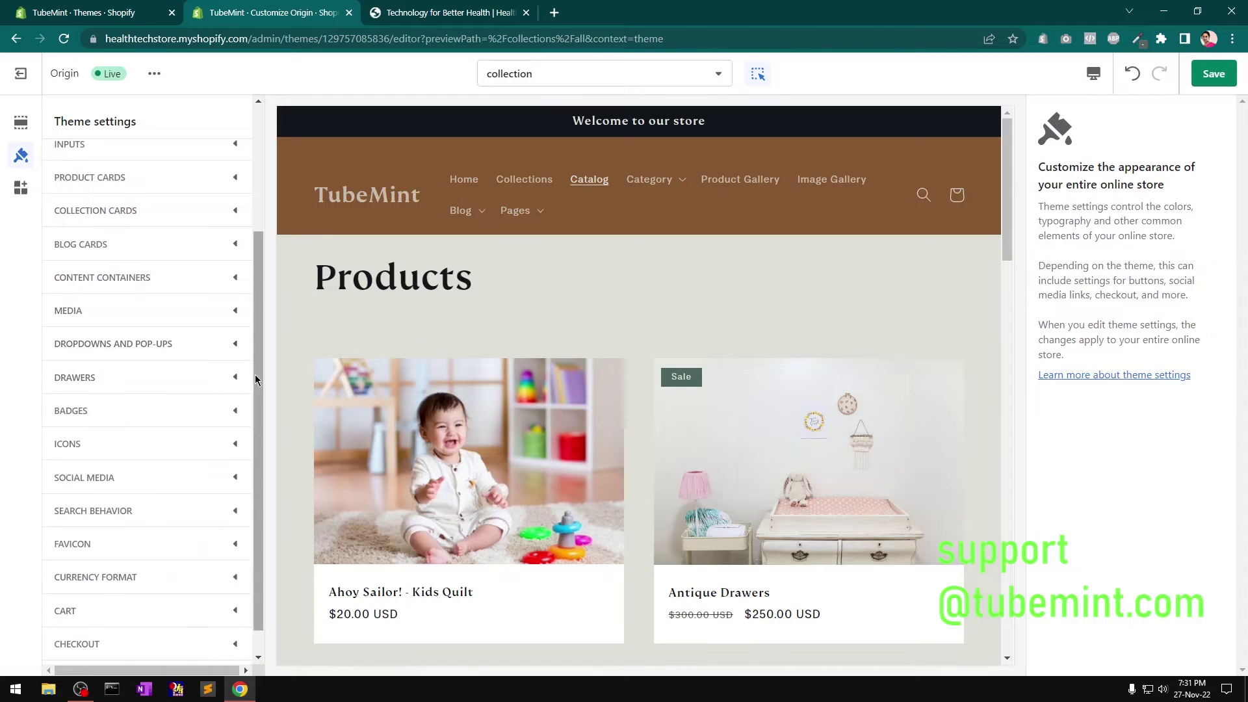
{"action": "left_click", "coordinate": [202, 387]}
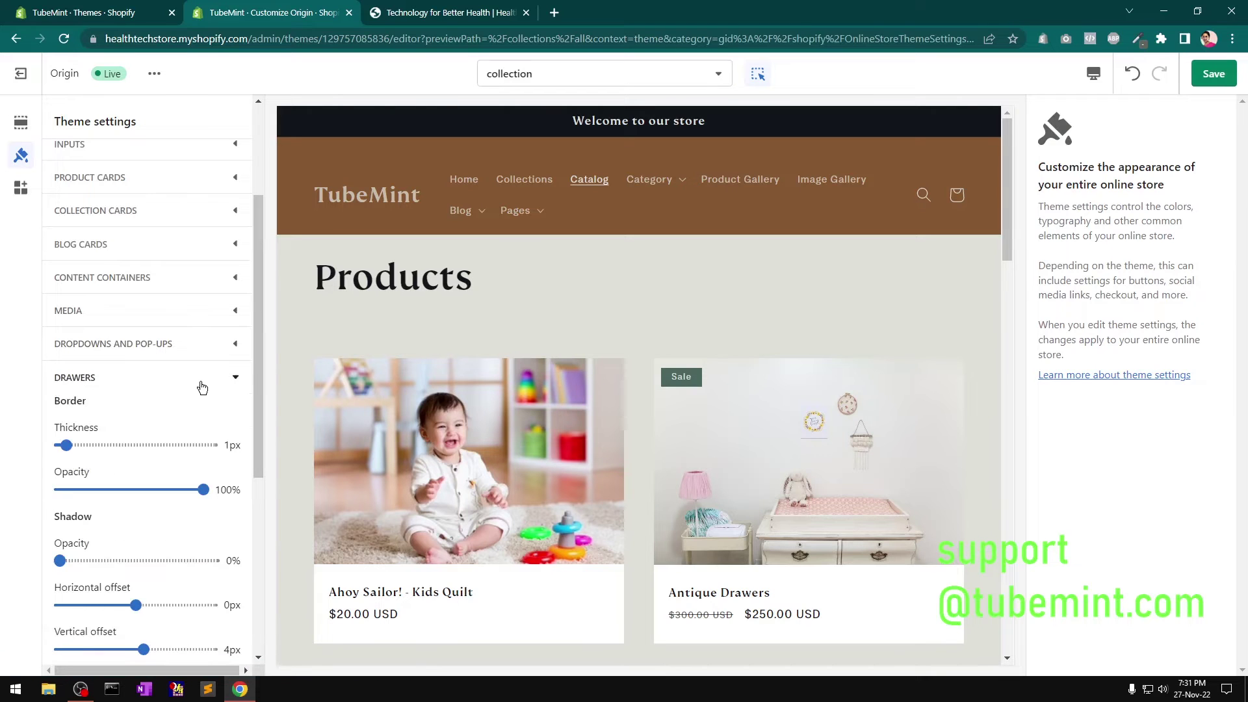
{"action": "mouse_move", "coordinate": [258, 385]}
{"action": "left_mouse_down"}
{"action": "mouse_move", "coordinate": [264, 470]}
{"action": "mouse_move", "coordinate": [264, 395]}
{"action": "left_mouse_up"}
{"action": "left_click", "coordinate": [234, 364]}
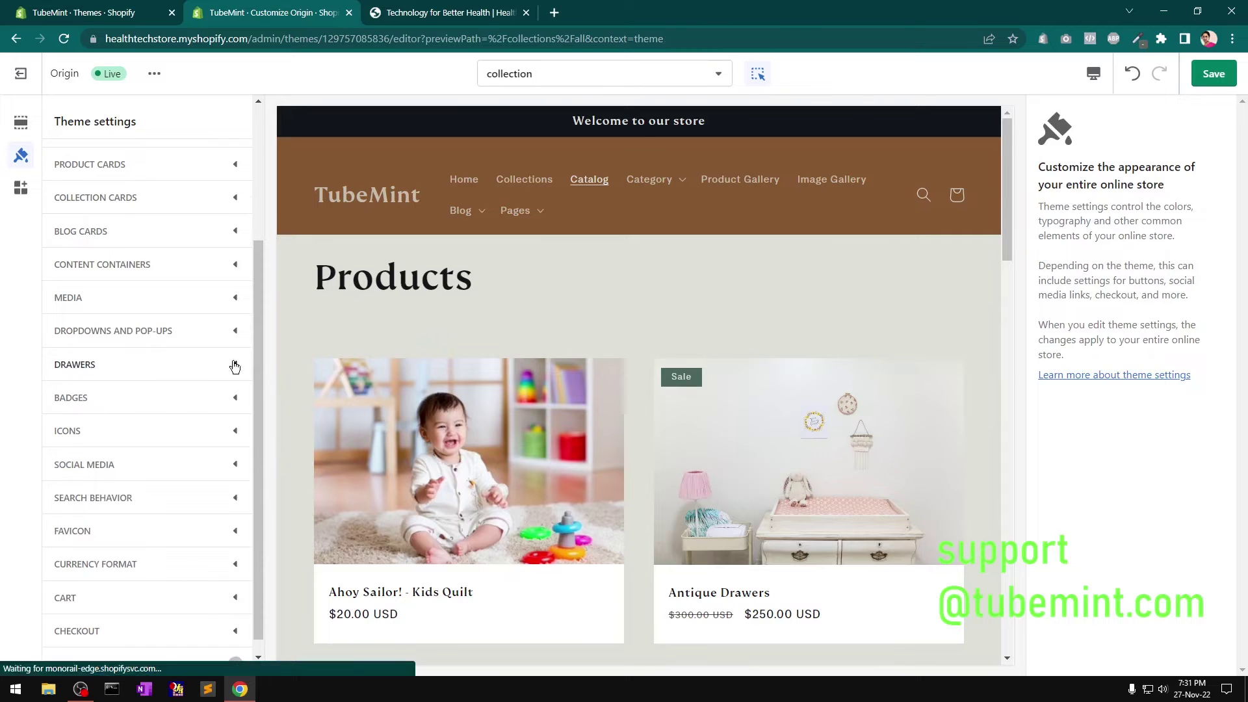
Open the Bedside Table product page from the catalog preview and view its quantity selector and buy buttons
{"action": "scroll", "coordinate": [691, 417], "scroll_direction": "down", "scroll_amount": 8}
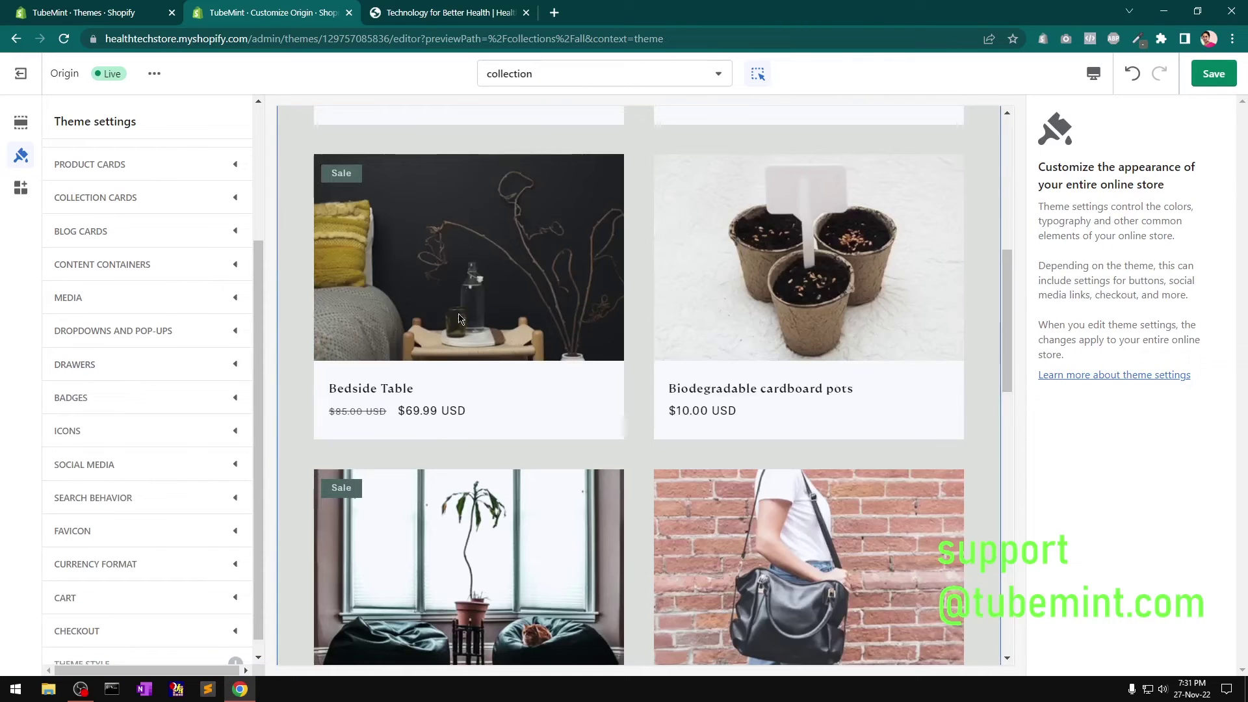
{"action": "left_click", "coordinate": [356, 394]}
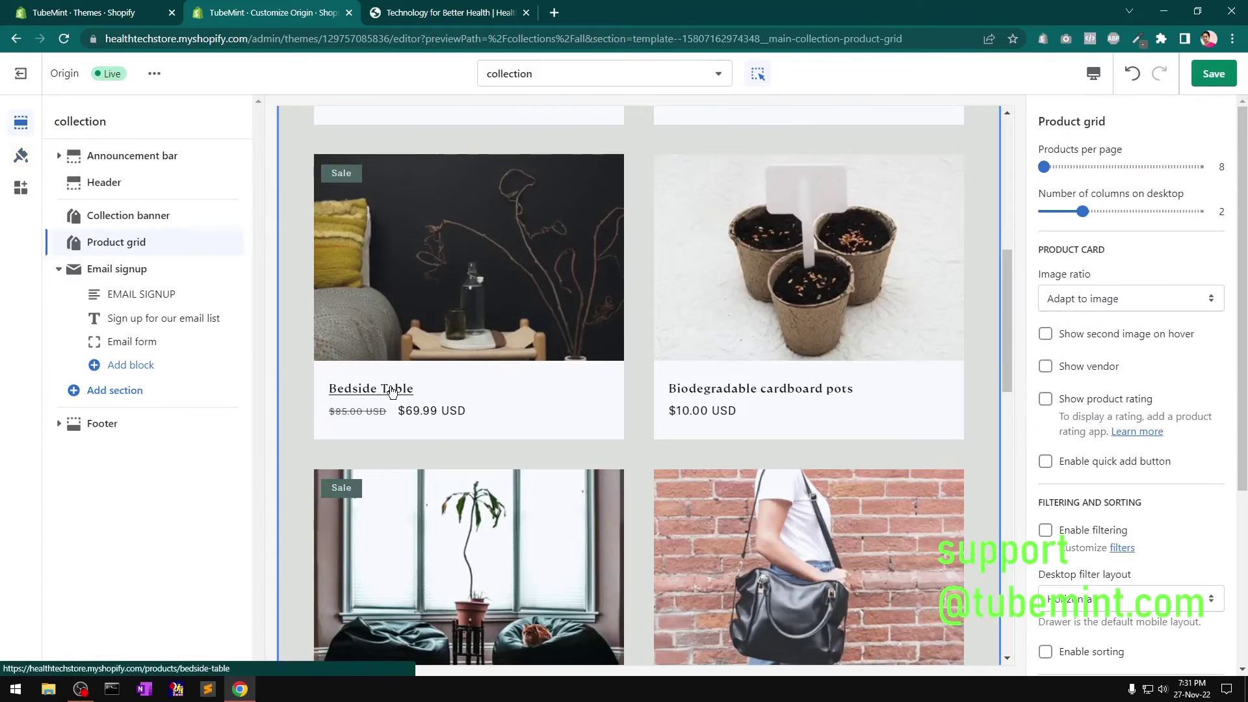
{"action": "left_click", "coordinate": [594, 398]}
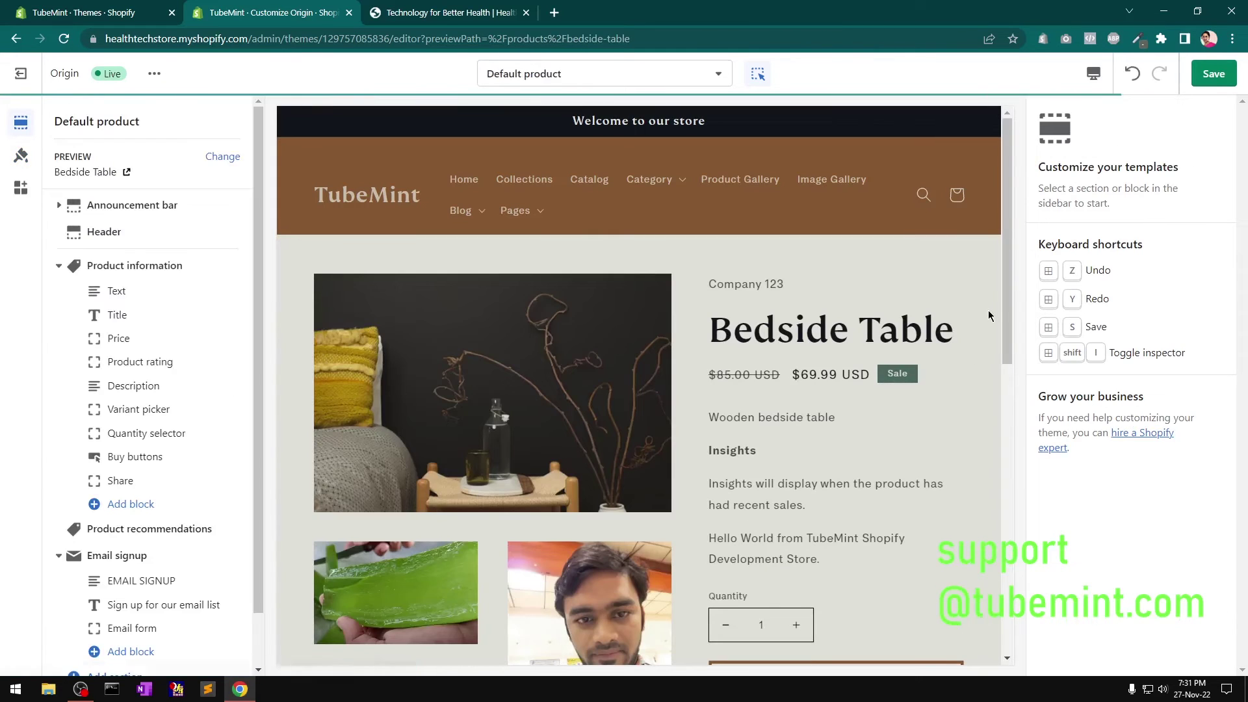
{"action": "scroll", "coordinate": [1008, 314], "scroll_direction": "down", "scroll_amount": 3}
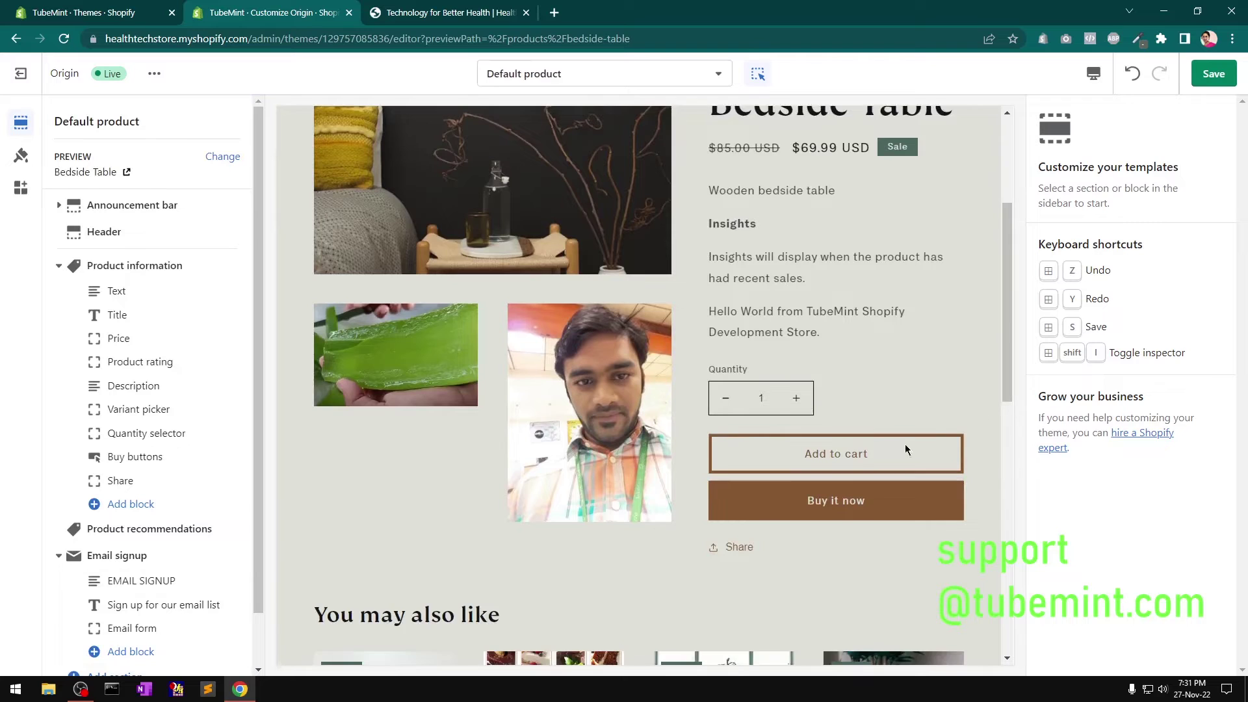
Add the Bedside Table to the cart to view the cart drawer, close it and return to the Catalog page
{"action": "left_click", "coordinate": [810, 455]}
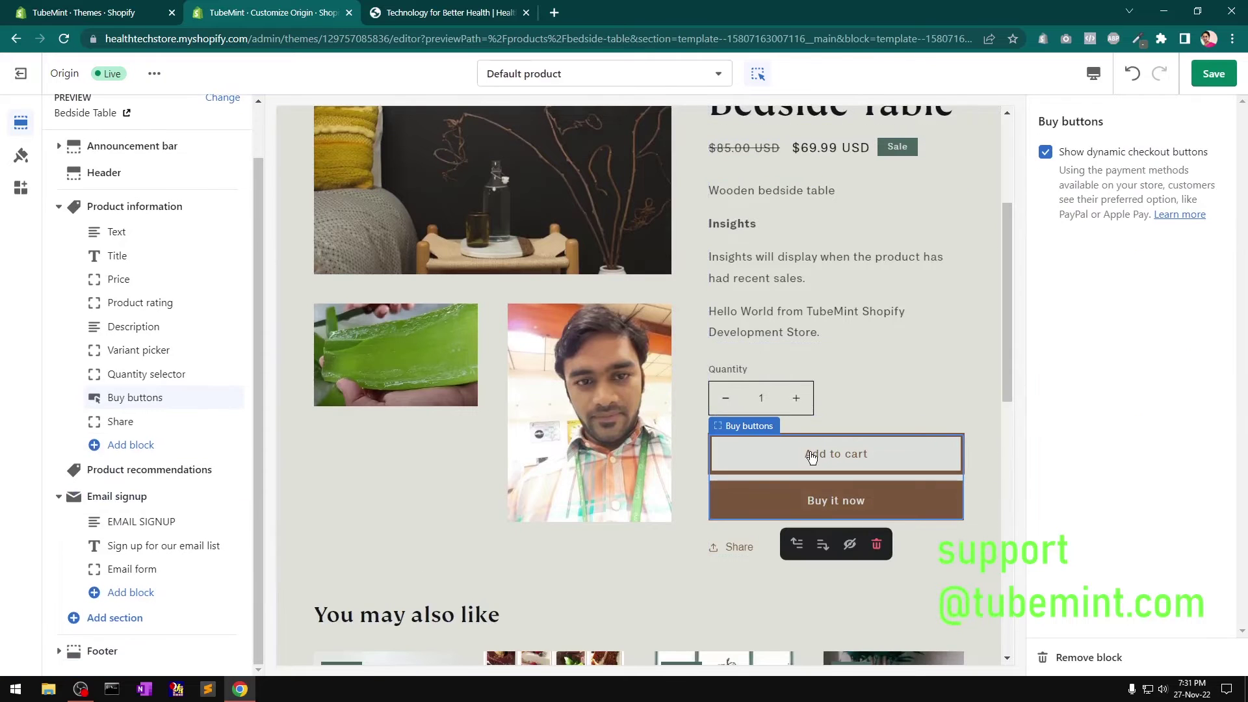
{"action": "left_click", "coordinate": [811, 455]}
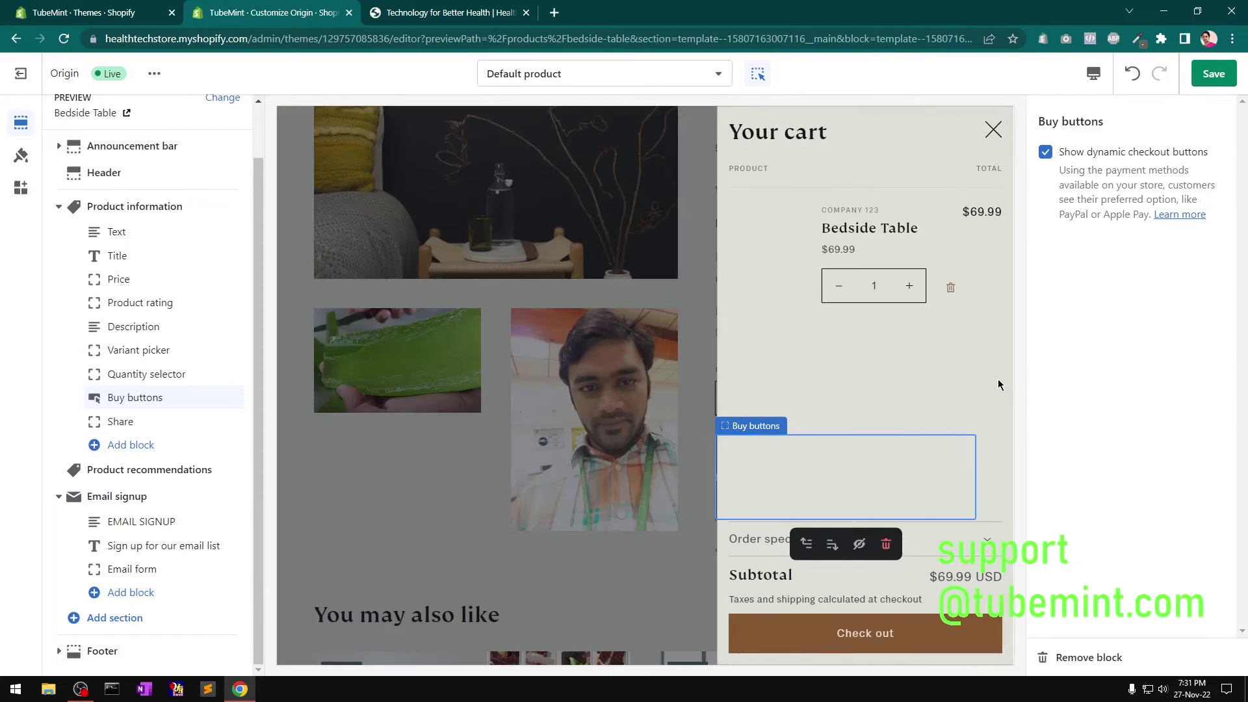
{"action": "left_click", "coordinate": [992, 132]}
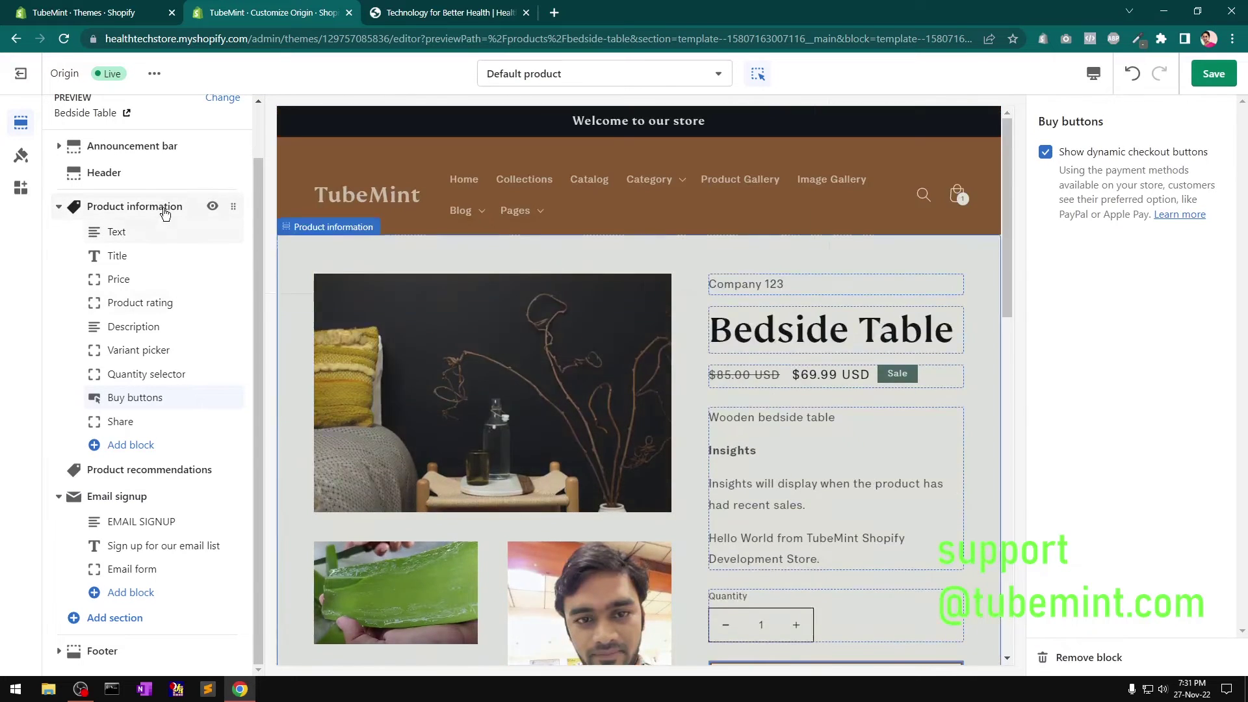
{"action": "left_click", "coordinate": [588, 183]}
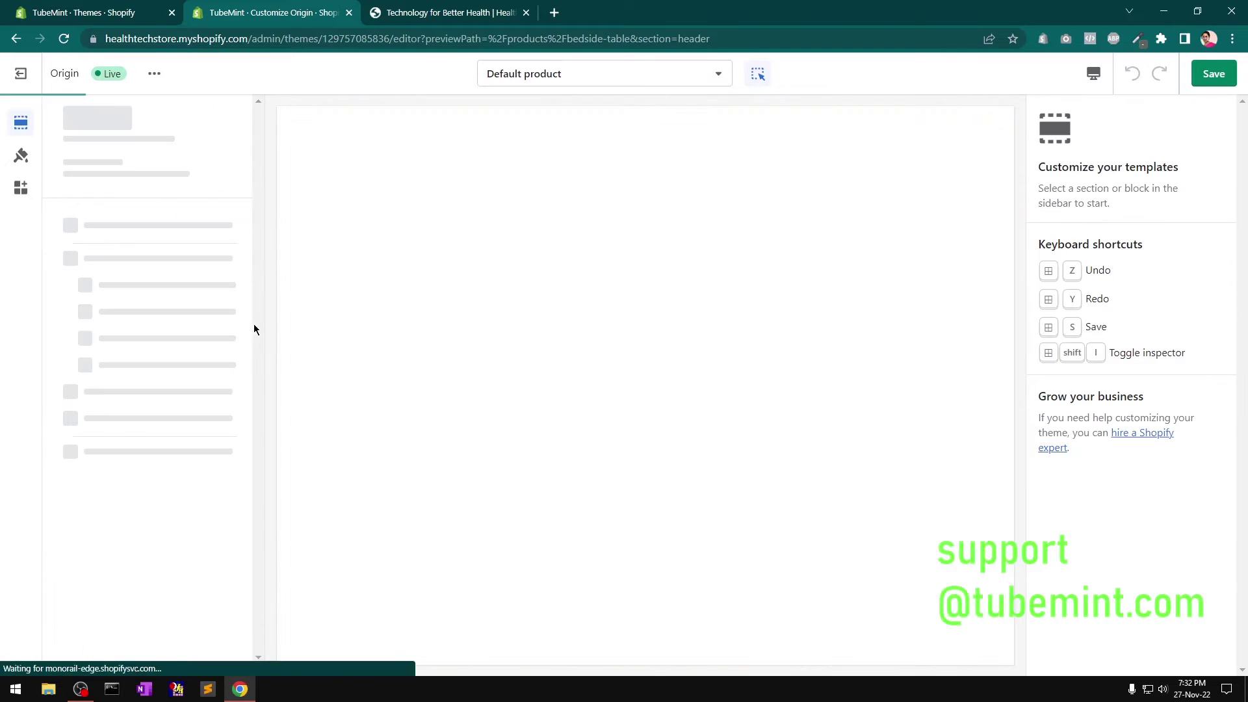
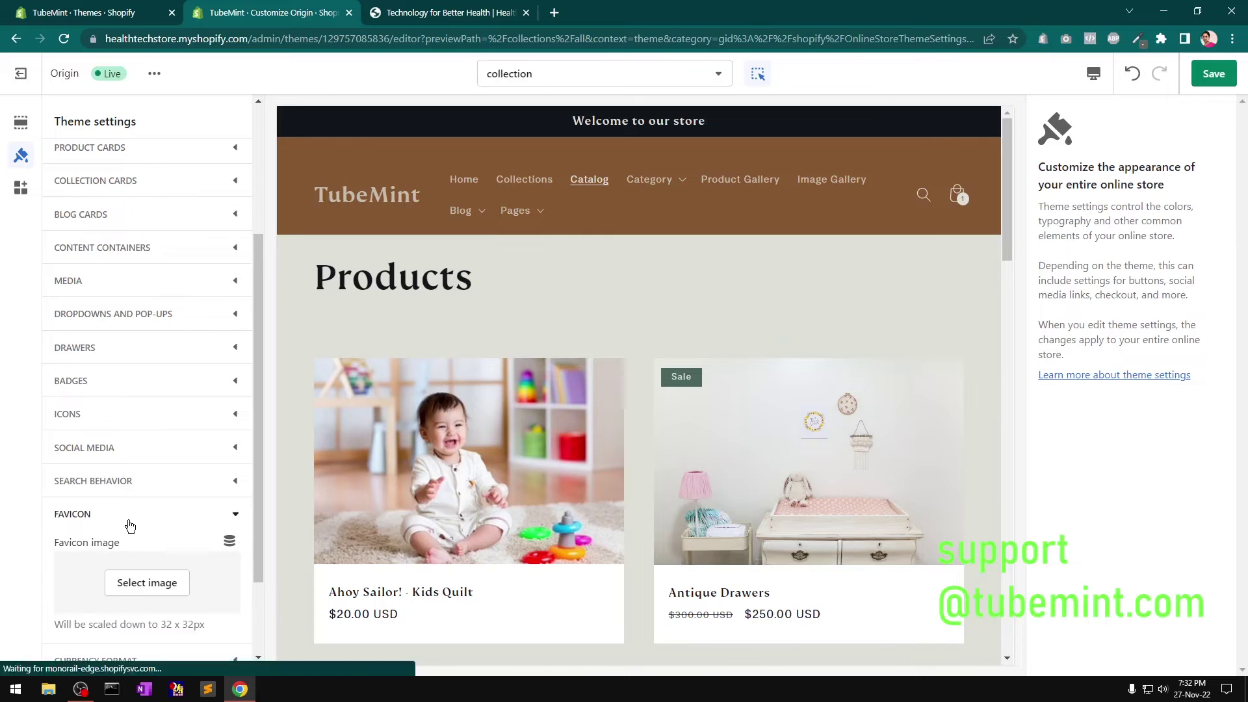
Browse the image library for the favicon in the theme settings, close it without choosing an image and collapse the Favicon group
{"action": "left_click", "coordinate": [158, 593]}
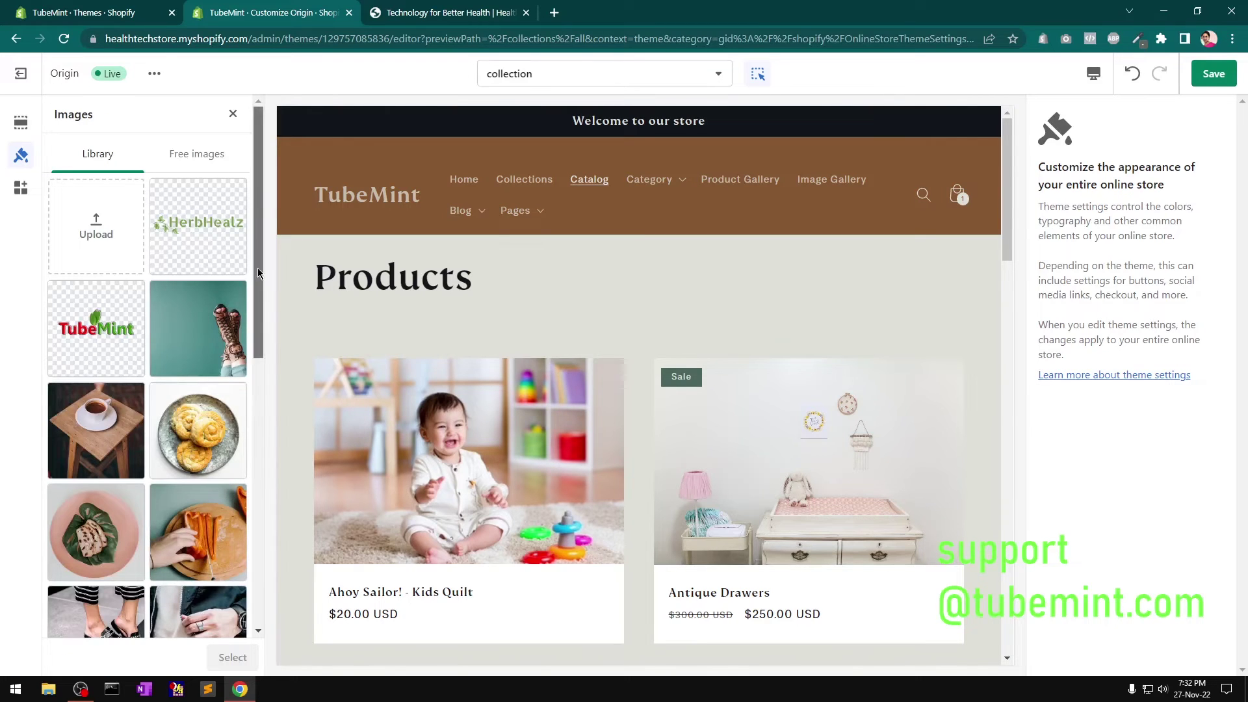
{"action": "left_click_drag", "start_coordinate": [258, 268], "coordinate": [280, 243]}
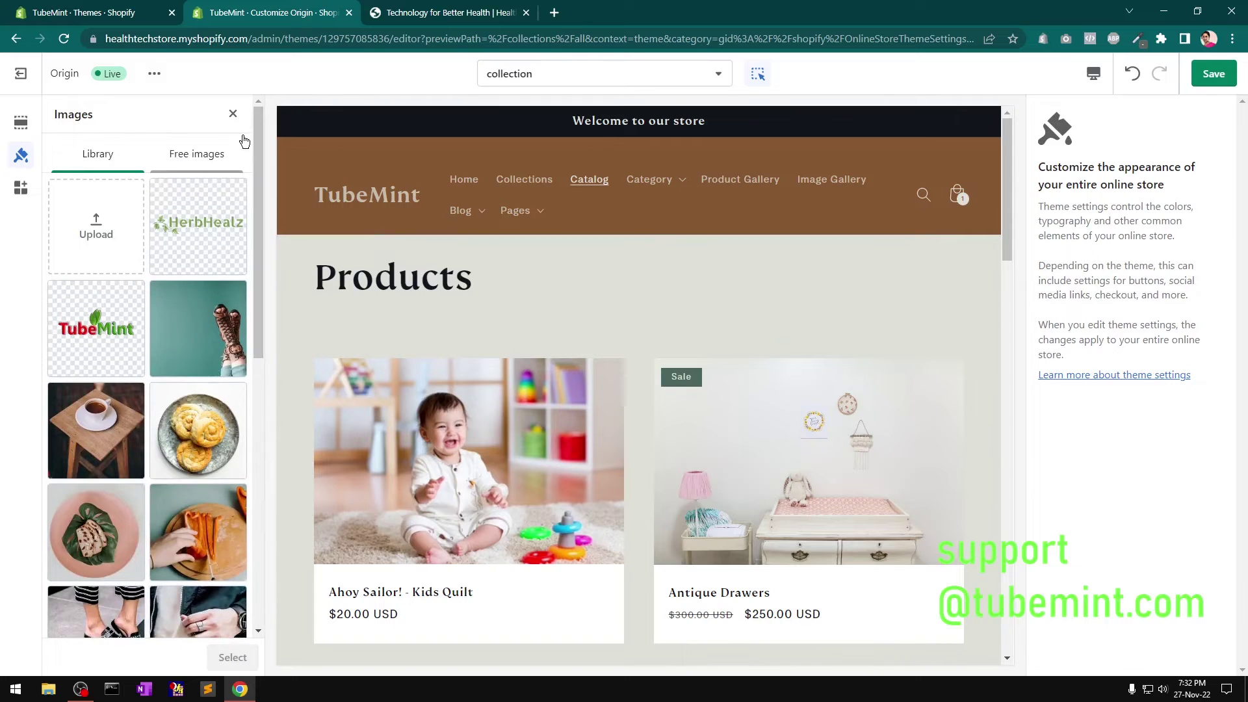
{"action": "left_click", "coordinate": [232, 114]}
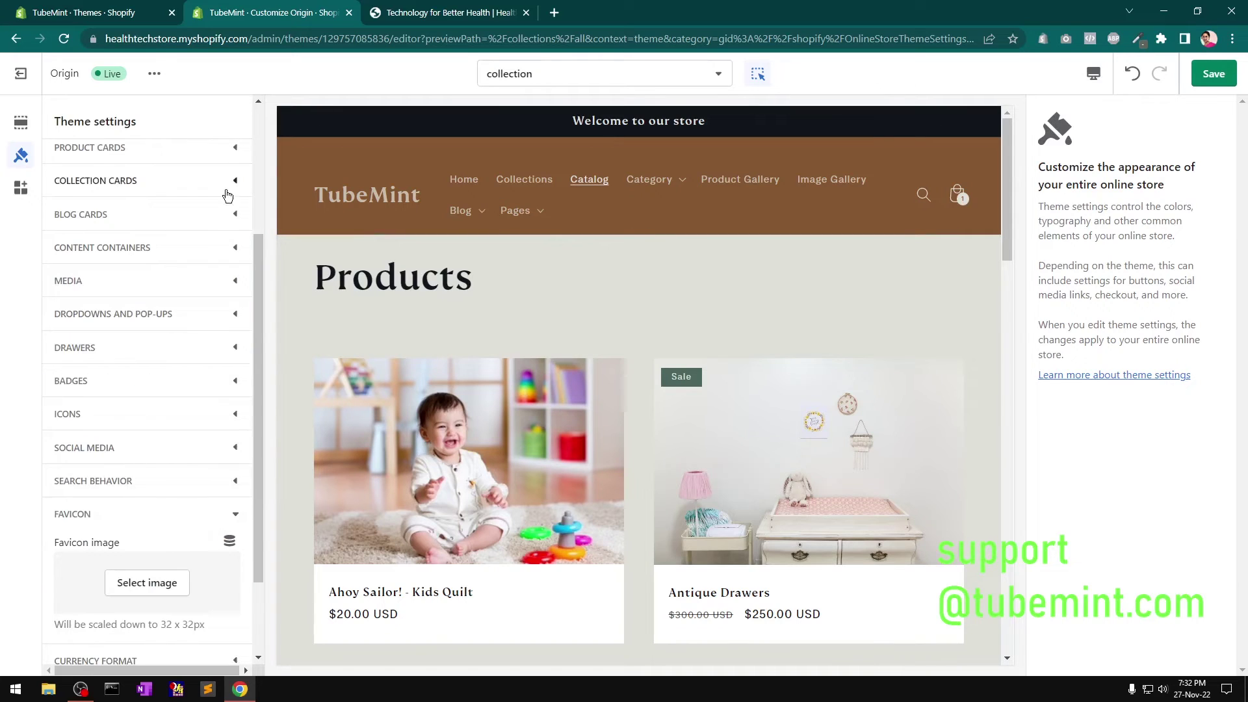
{"action": "left_click", "coordinate": [229, 514]}
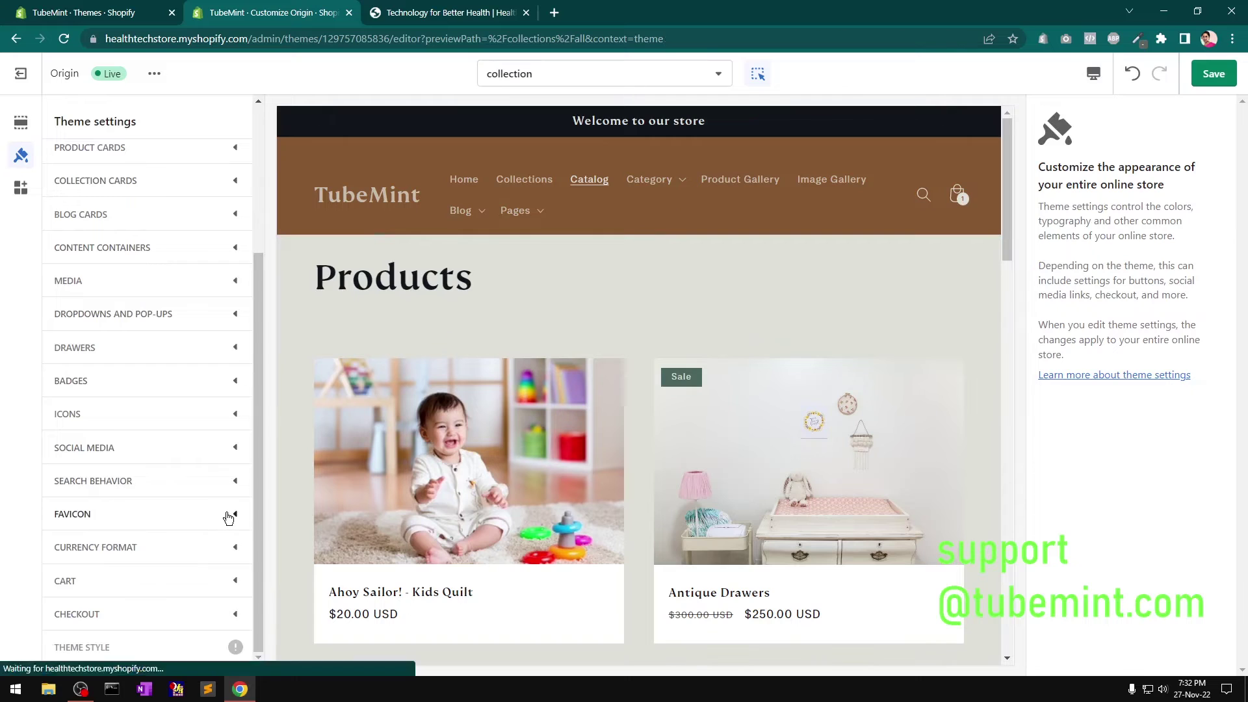
Examine the currency code option in the Currency format group of the theme settings
{"action": "left_click", "coordinate": [223, 551]}
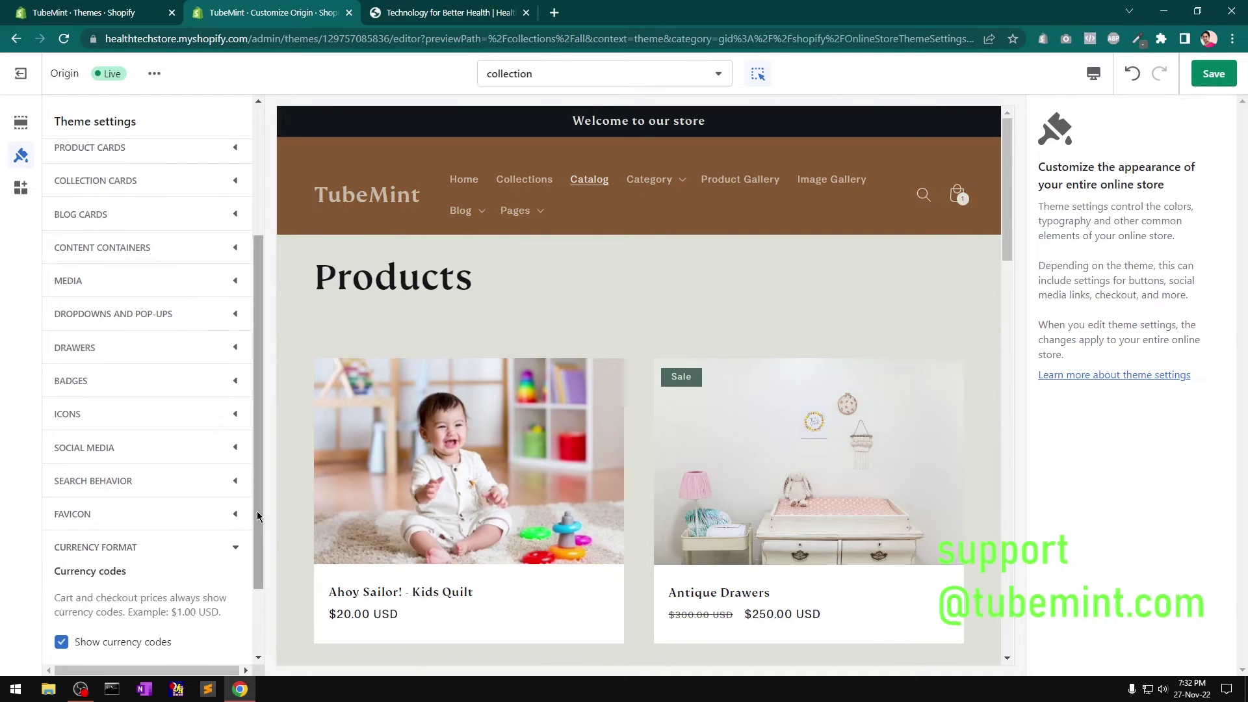
{"action": "left_click_drag", "start_coordinate": [256, 511], "coordinate": [263, 613]}
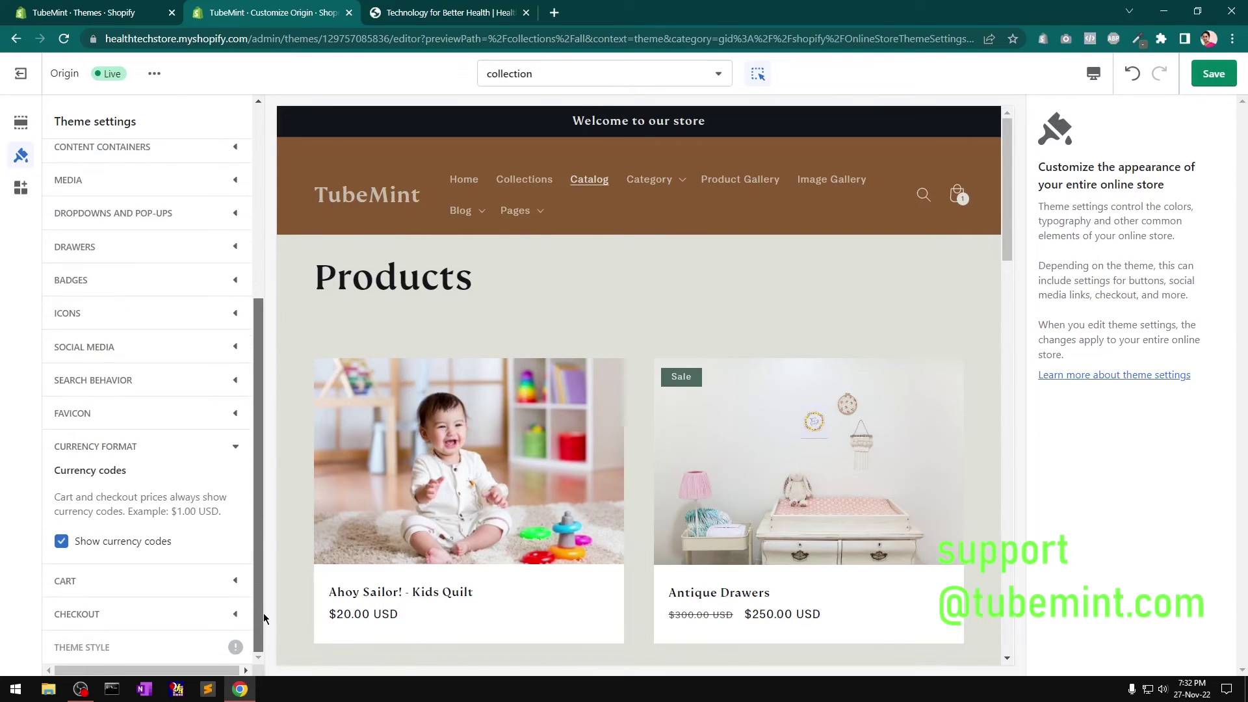
{"action": "left_click", "coordinate": [195, 447]}
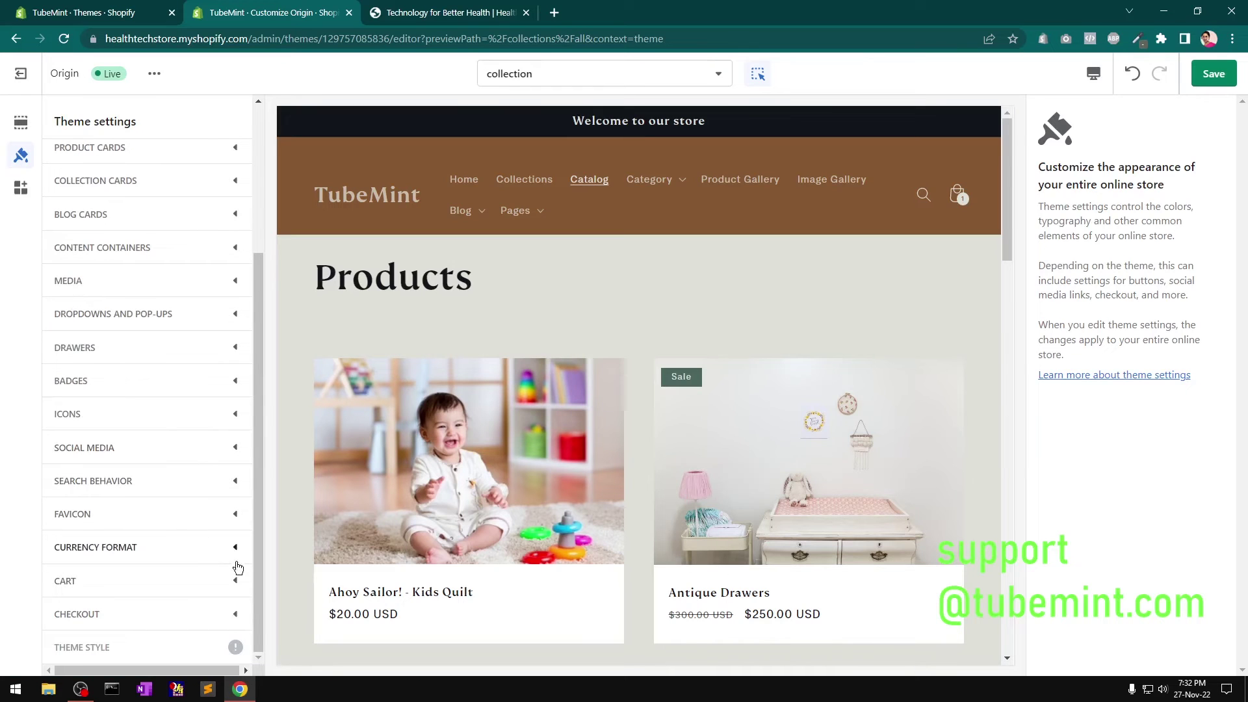
Set the cart drawer's collection to Ecommerce Services in the Cart theme settings
{"action": "left_click", "coordinate": [181, 583]}
{"action": "left_click_drag", "start_coordinate": [255, 485], "coordinate": [266, 602]}
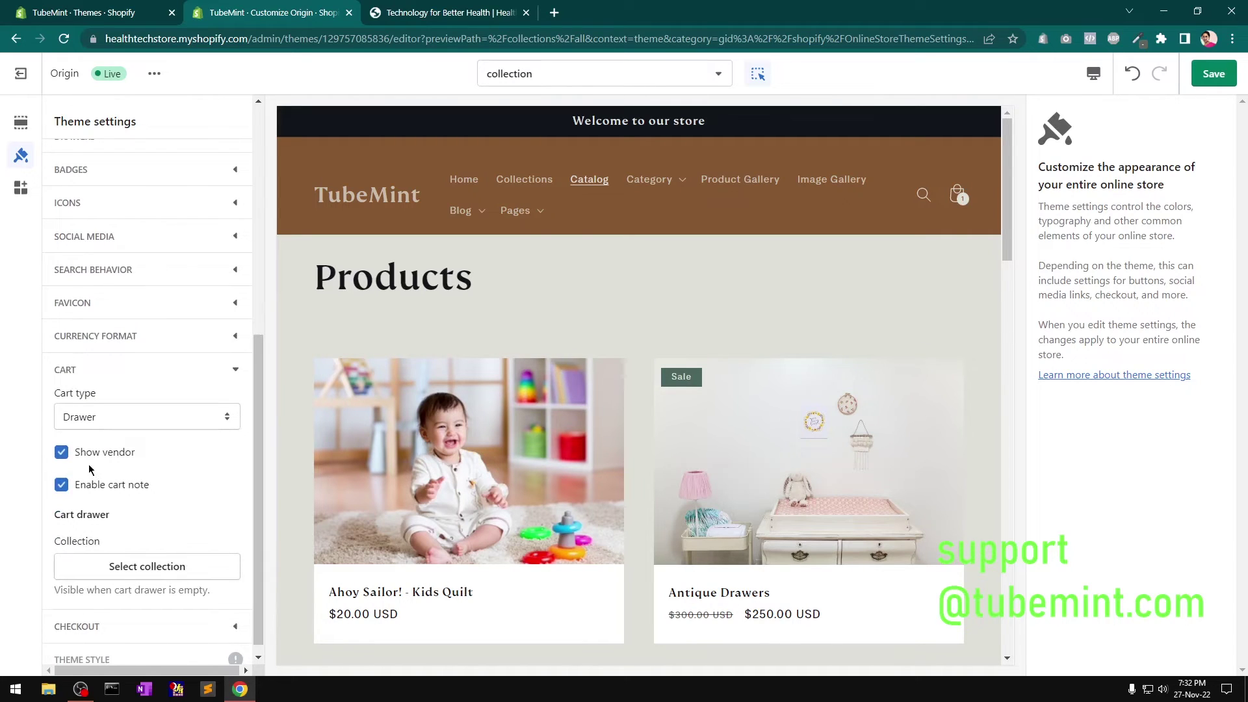
{"action": "left_click", "coordinate": [133, 569]}
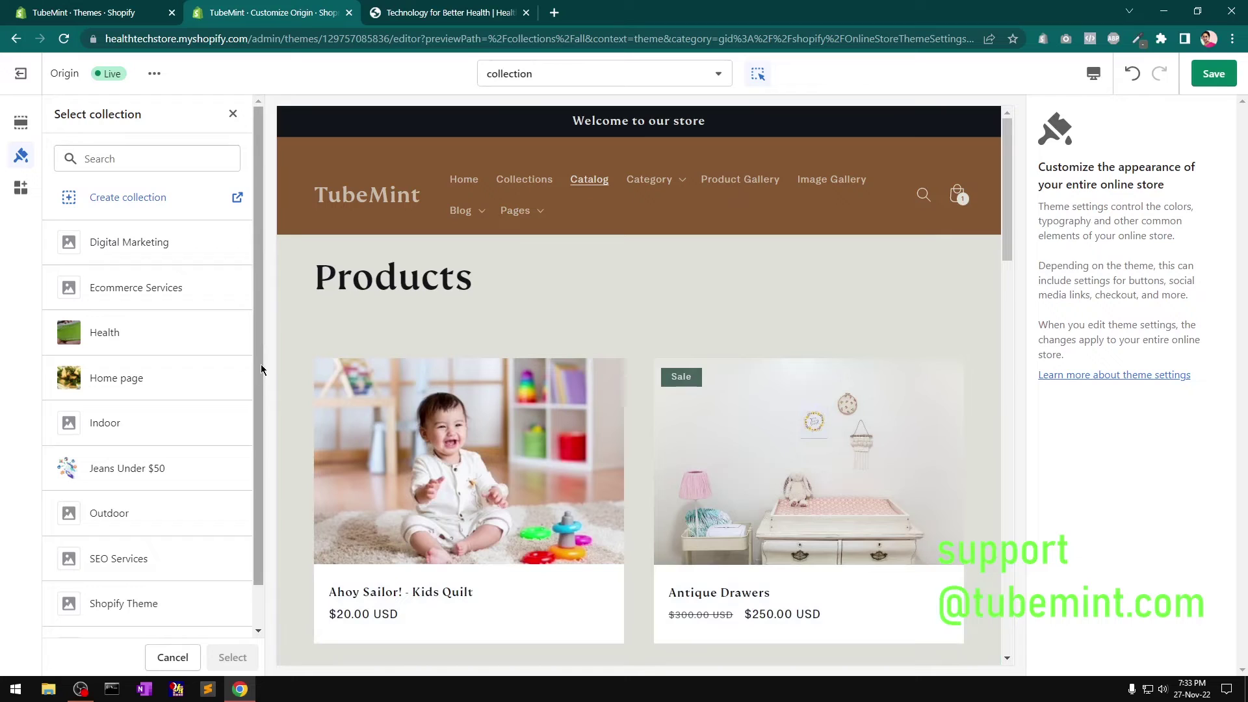
{"action": "left_click_drag", "start_coordinate": [260, 364], "coordinate": [269, 306]}
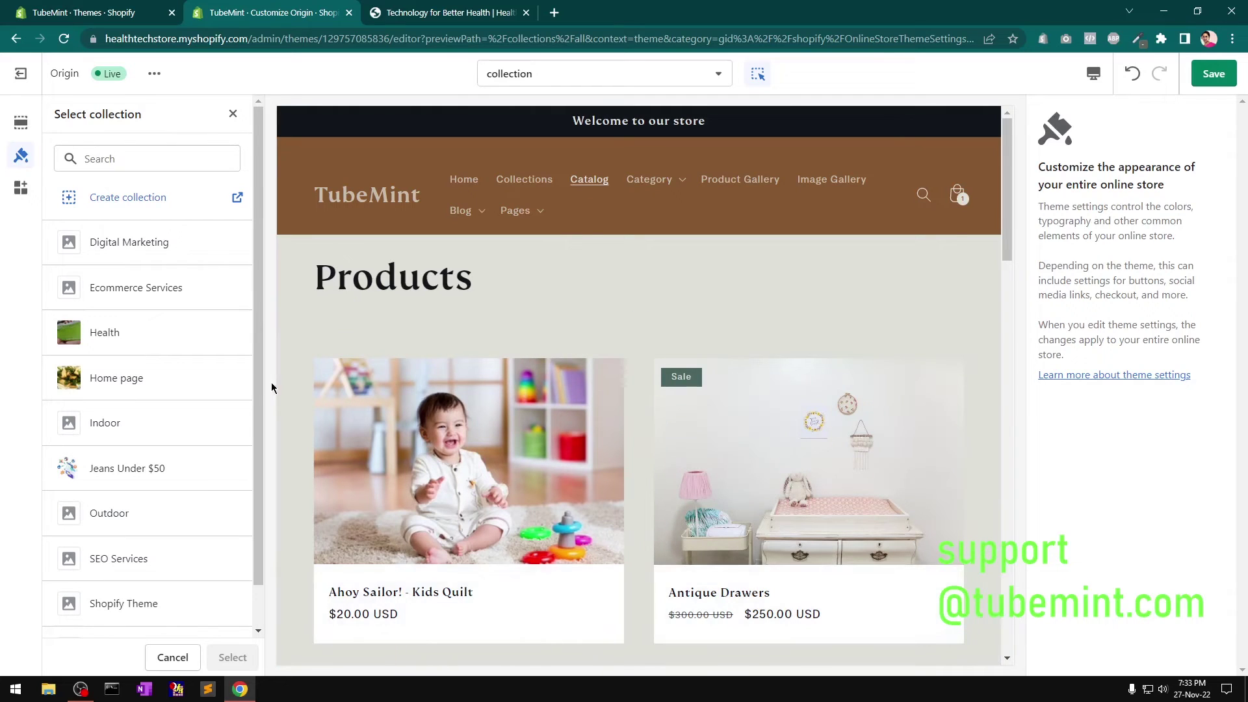
{"action": "left_click", "coordinate": [145, 288]}
{"action": "left_click", "coordinate": [229, 657]}
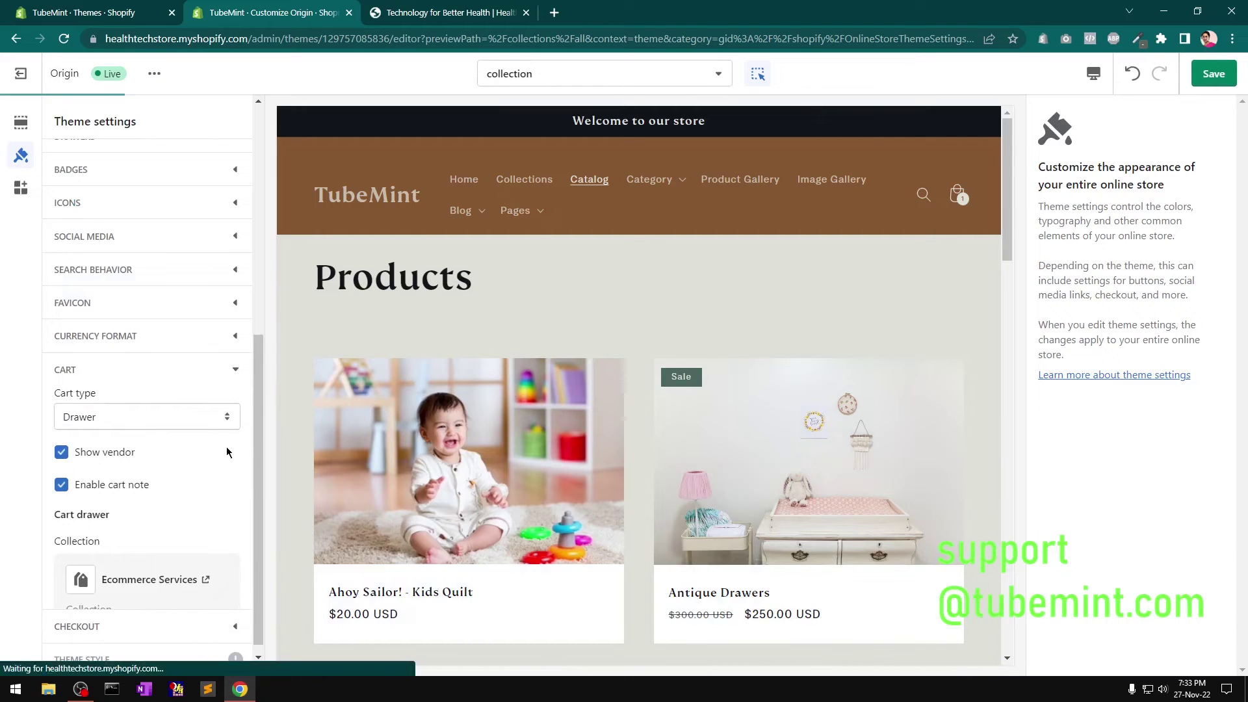
{"action": "left_click", "coordinate": [221, 357]}
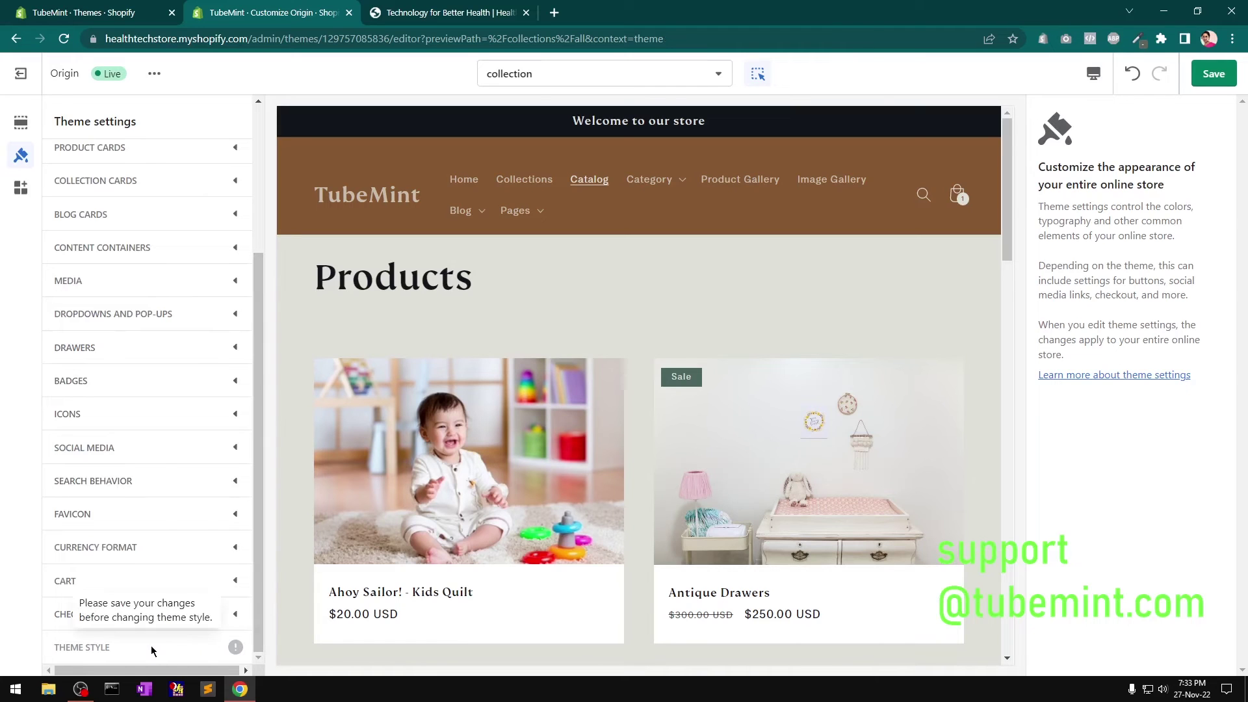
Save the theme changes, reload the live storefront and return to the theme editor
{"action": "left_click", "coordinate": [1212, 74]}
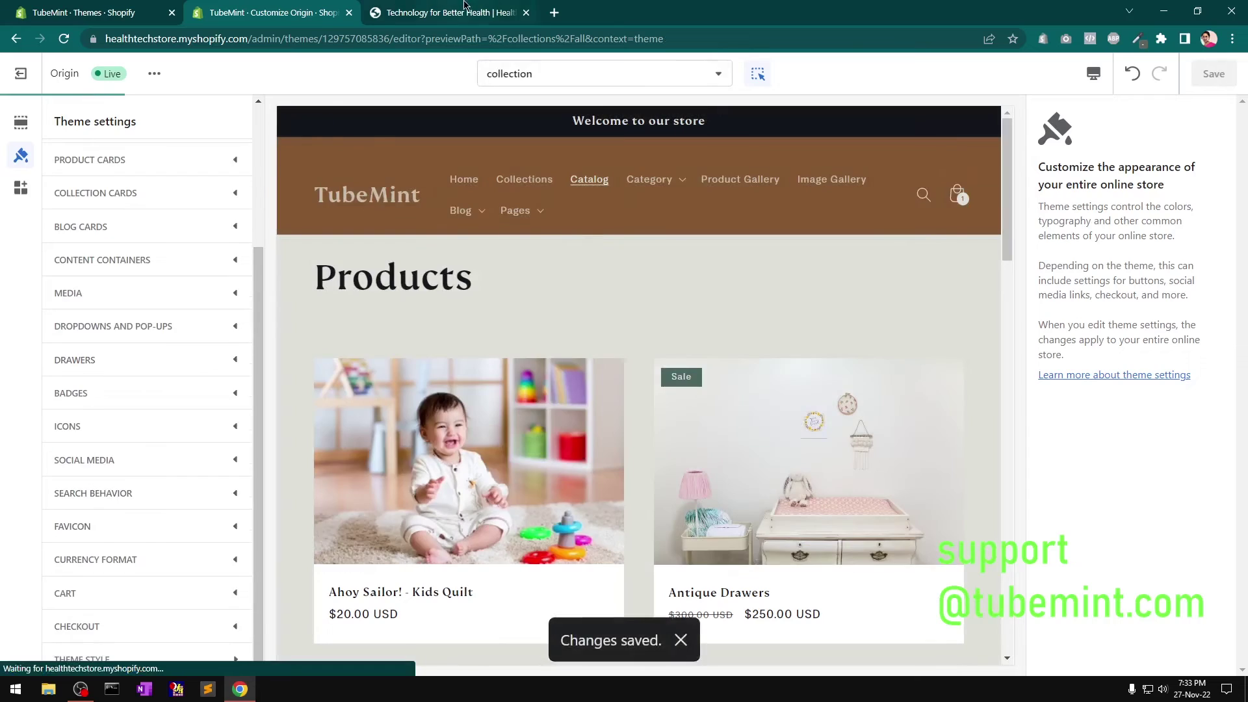
{"action": "left_click", "coordinate": [435, 13]}
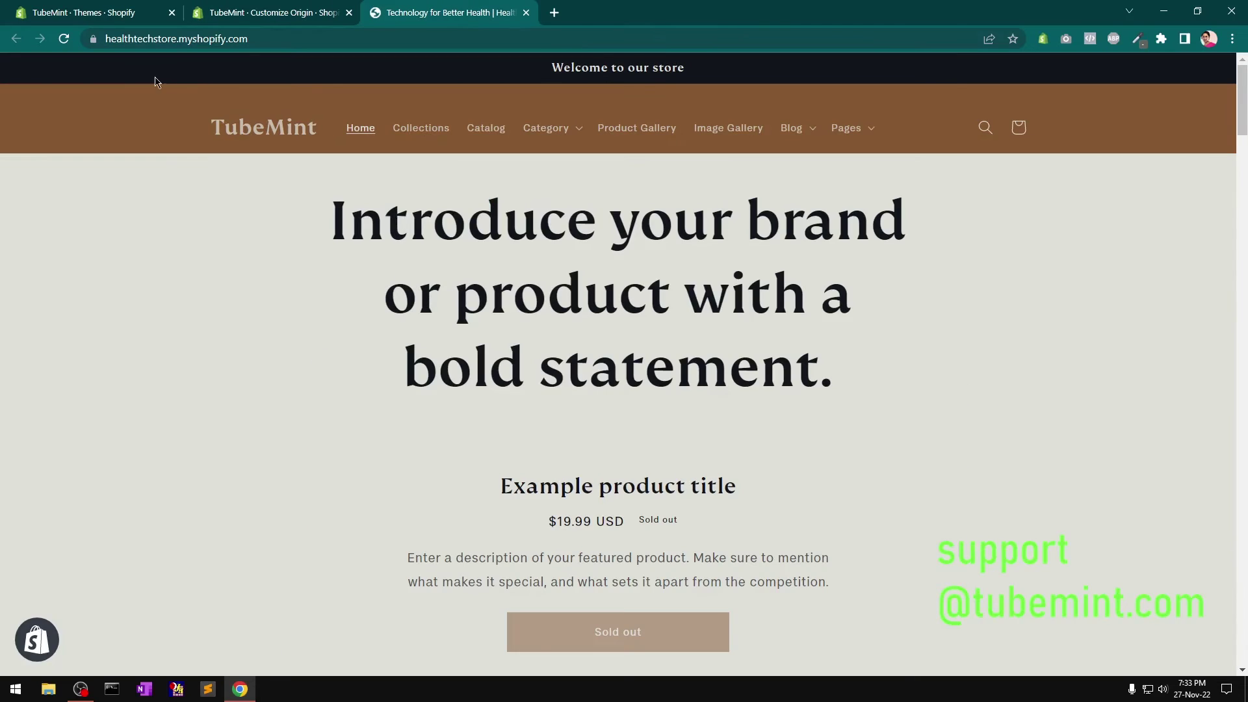
{"action": "left_click", "coordinate": [63, 39]}
{"action": "left_click", "coordinate": [260, 13]}
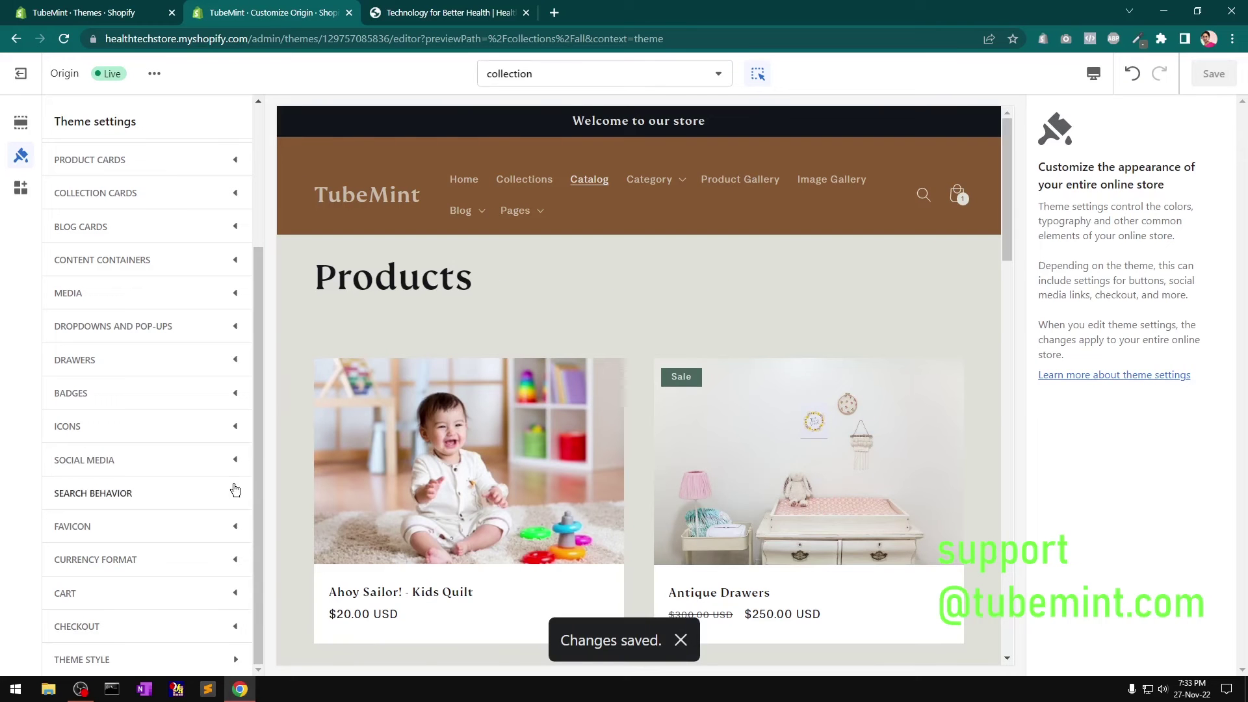
Open the Home page template from the store preview and examine the theme and app sections that can be added to it
{"action": "left_click", "coordinate": [383, 201]}
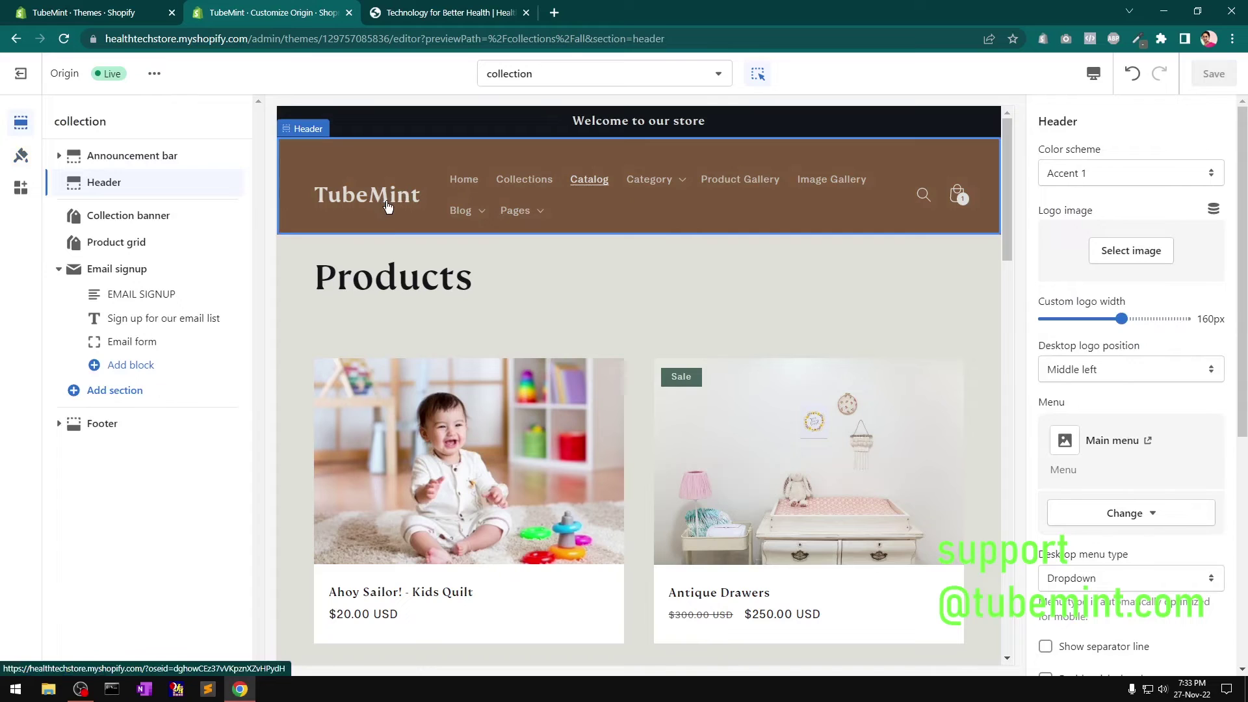
{"action": "left_click", "coordinate": [388, 201]}
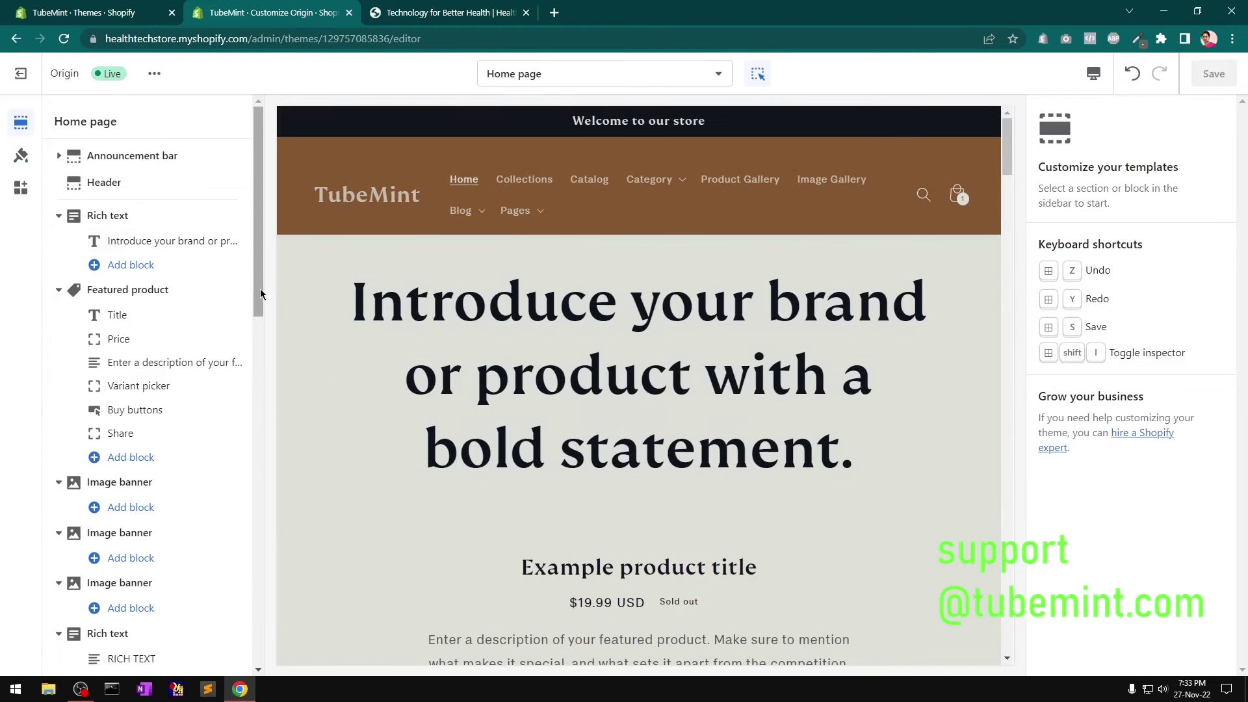
{"action": "left_click_drag", "start_coordinate": [259, 290], "coordinate": [258, 653]}
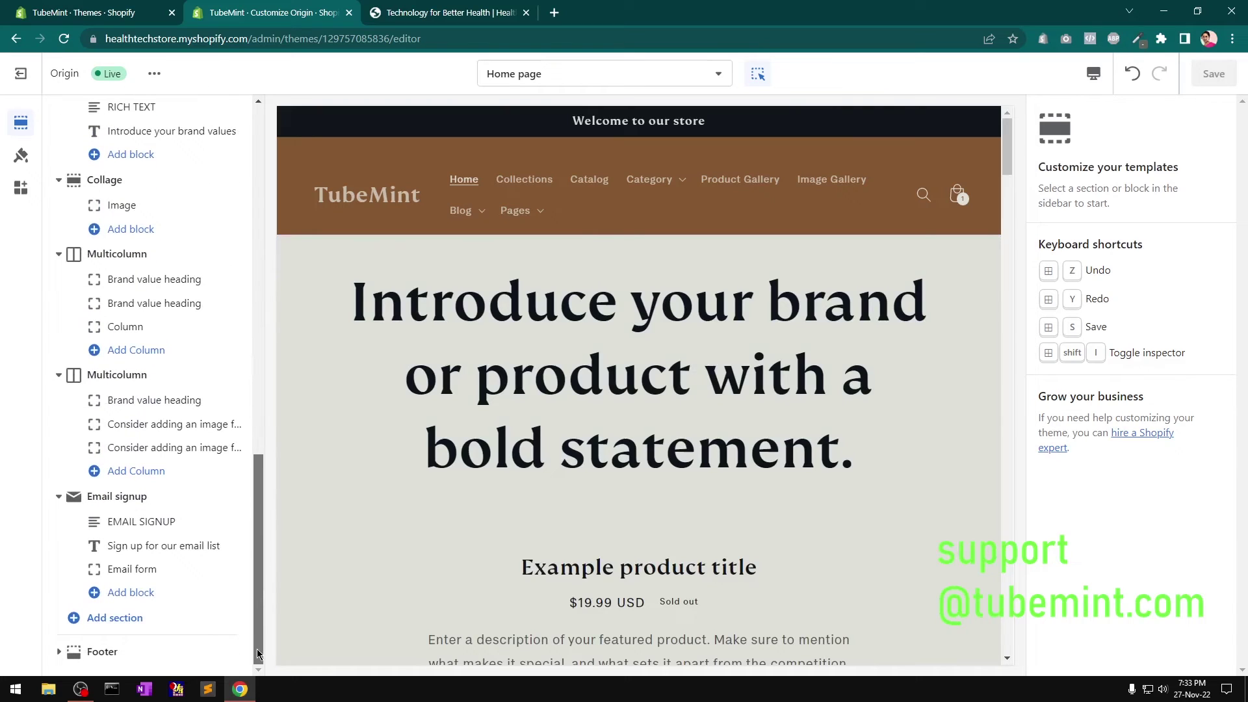
{"action": "left_click", "coordinate": [139, 625]}
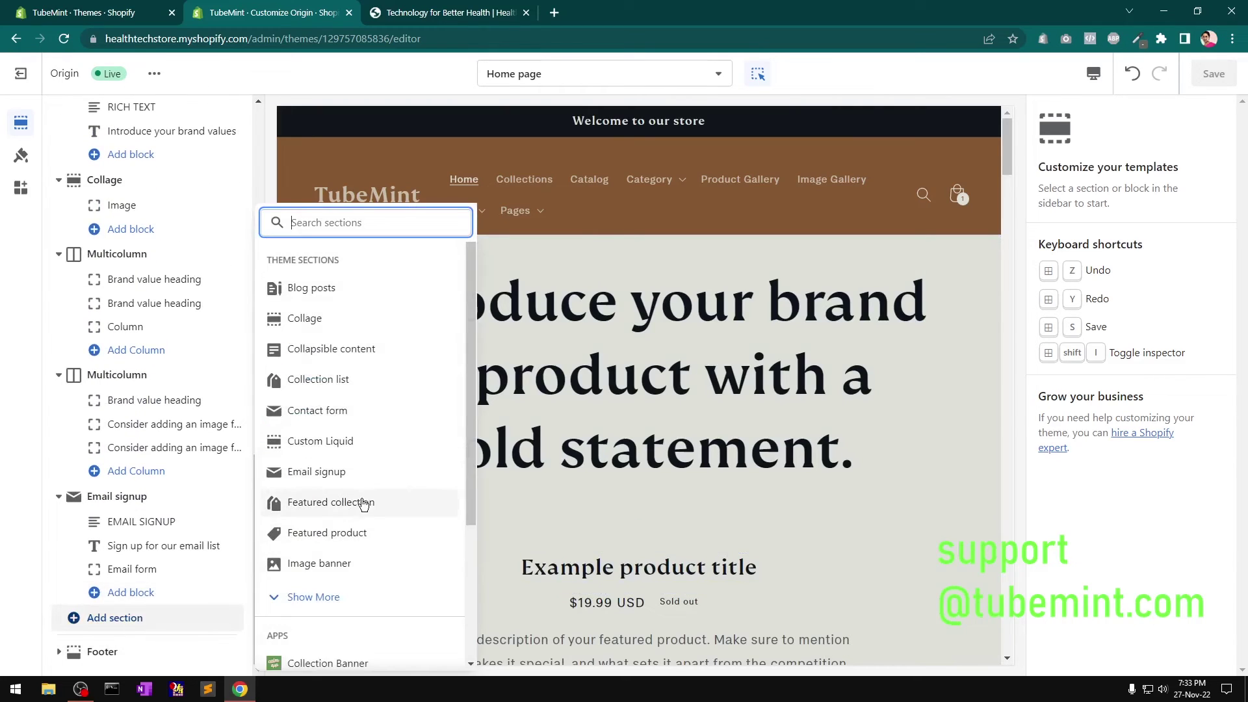
{"action": "scroll", "coordinate": [471, 518], "scroll_direction": "down", "scroll_amount": 3}
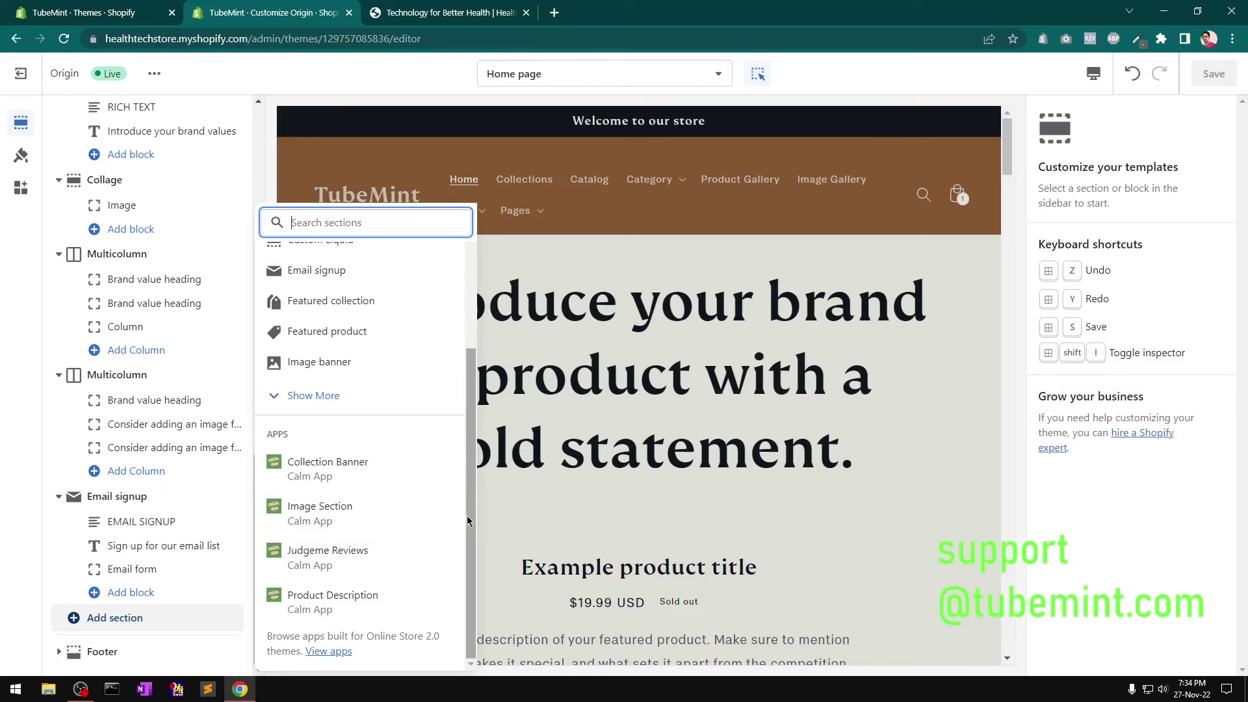
{"action": "left_click_drag", "start_coordinate": [467, 516], "coordinate": [471, 351]}
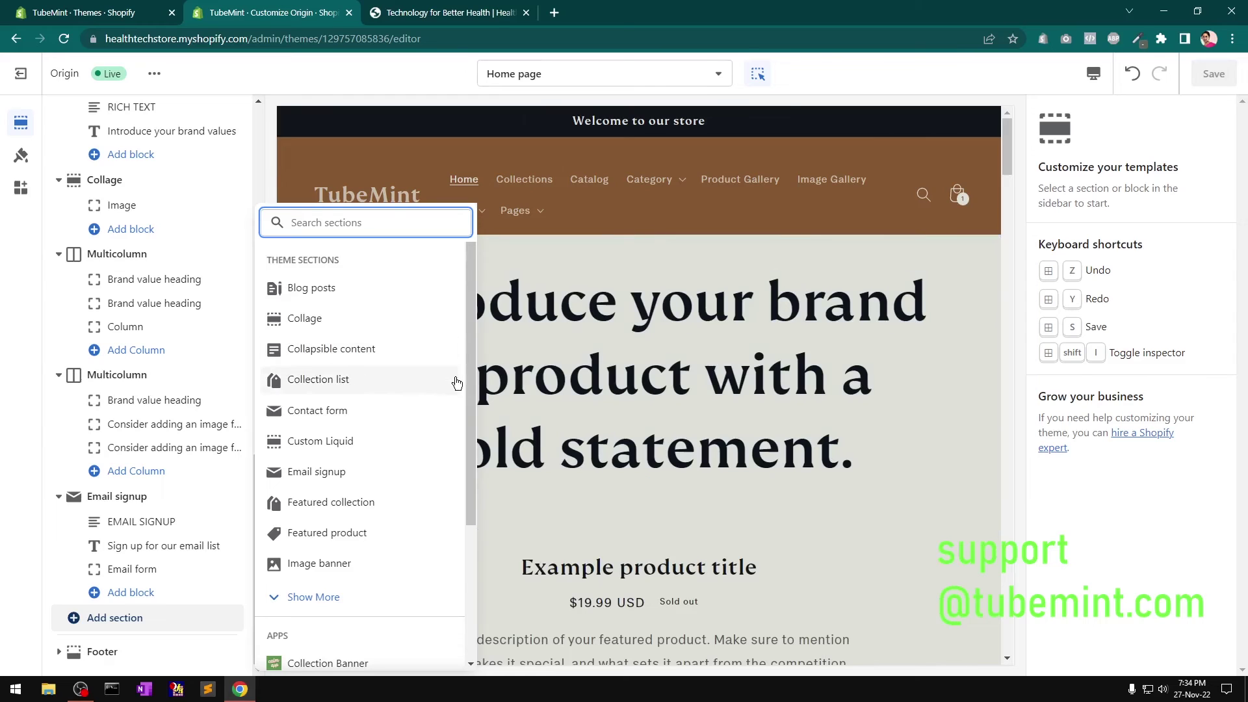
{"action": "scroll", "coordinate": [473, 399], "scroll_direction": "down", "scroll_amount": 3}
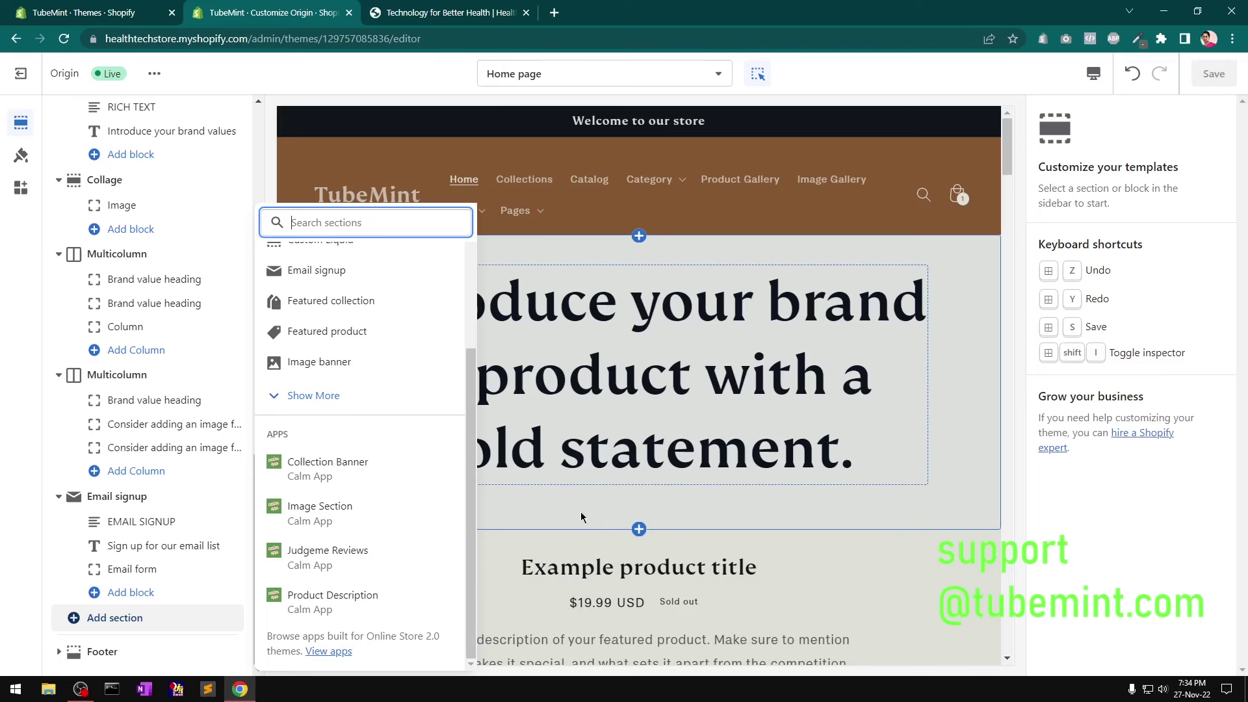
{"action": "scroll", "coordinate": [475, 484], "scroll_direction": "up", "scroll_amount": 5}
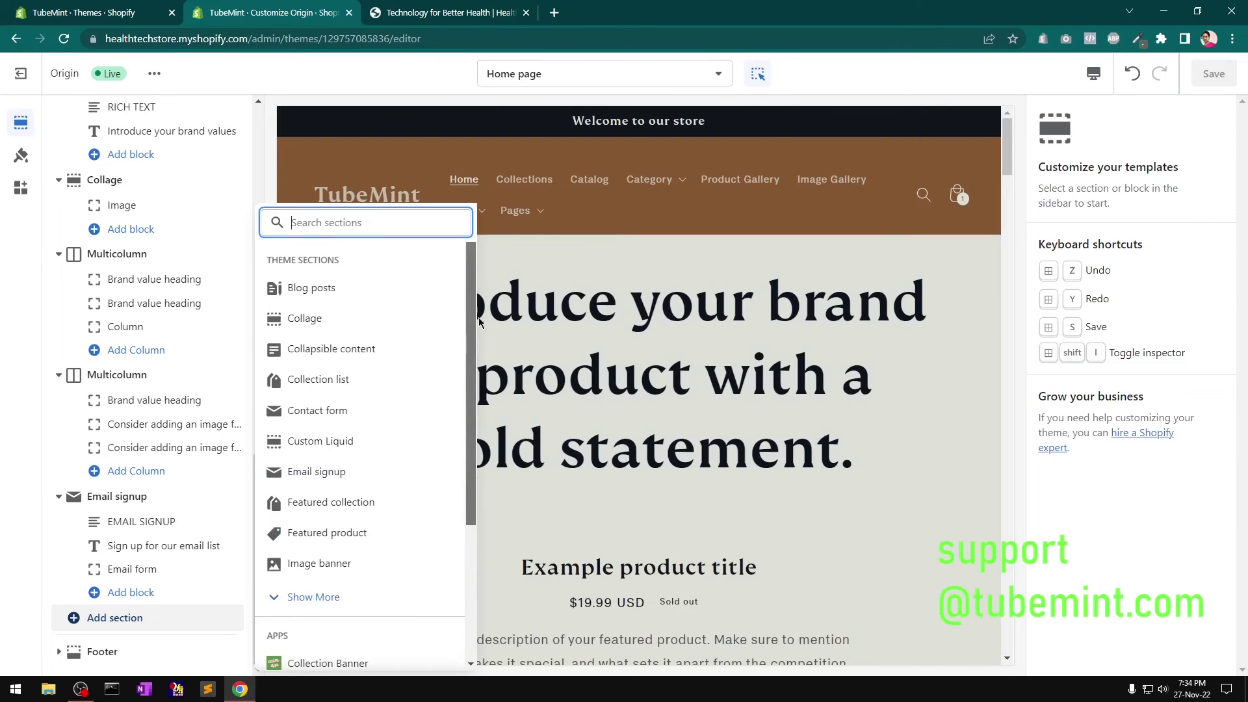
{"action": "scroll", "coordinate": [466, 320], "scroll_direction": "down", "scroll_amount": 5}
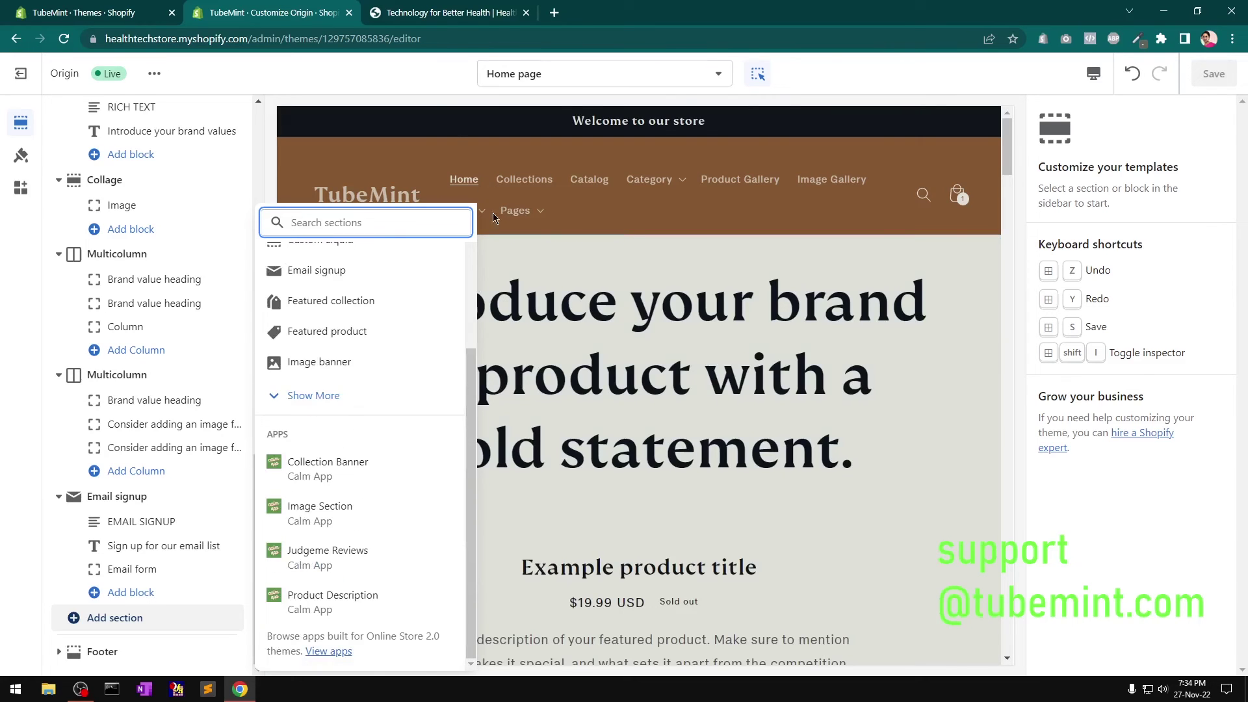
{"action": "left_click", "coordinate": [381, 79]}
Examine the complete list of theme sections available for the end of the home page, including the hidden ones, and close the list
{"action": "left_click", "coordinate": [128, 621]}
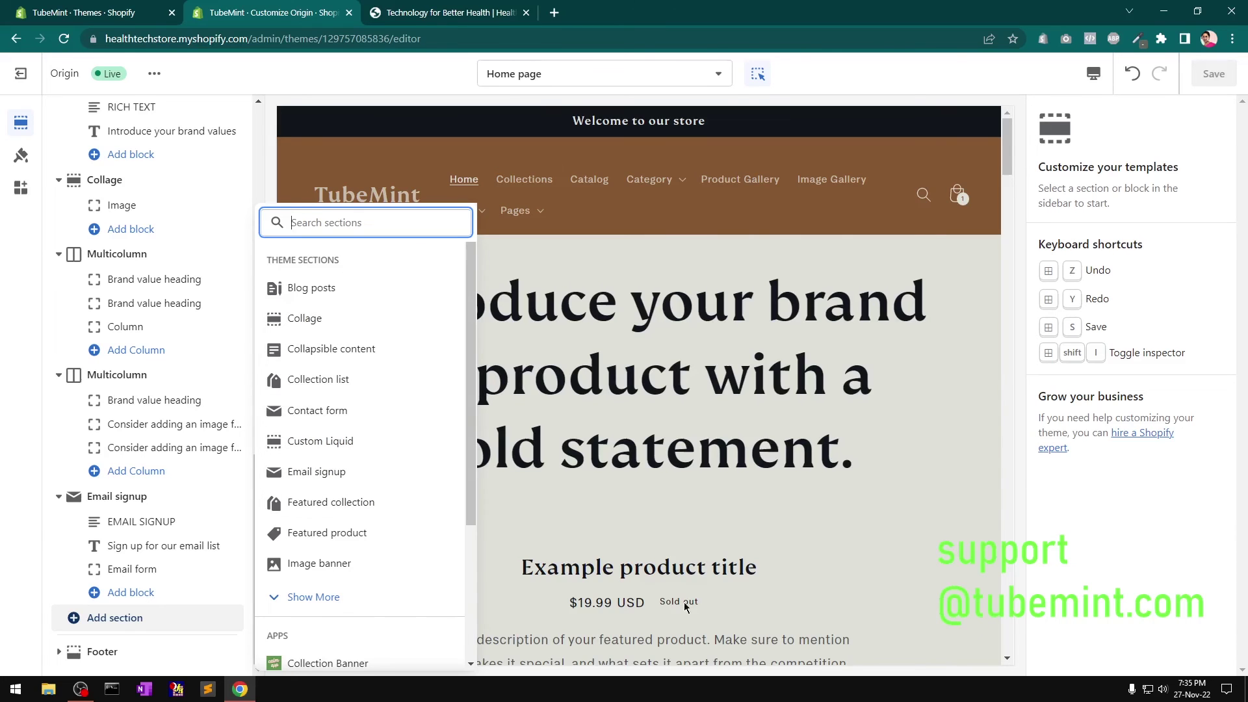
{"action": "scroll", "coordinate": [702, 603], "scroll_direction": "down", "scroll_amount": 10}
{"action": "scroll", "coordinate": [701, 598], "scroll_direction": "down", "scroll_amount": 10}
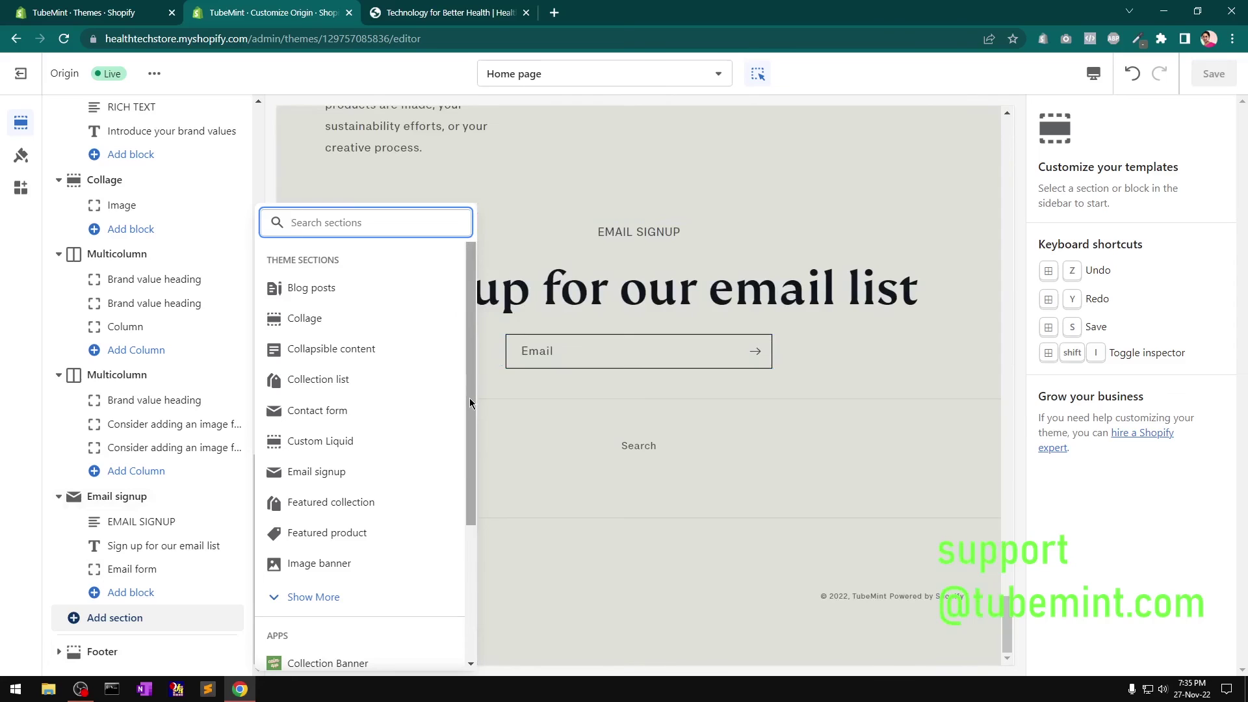
{"action": "scroll", "coordinate": [473, 442], "scroll_direction": "down", "scroll_amount": 1}
{"action": "scroll", "coordinate": [473, 442], "scroll_direction": "down", "scroll_amount": 2}
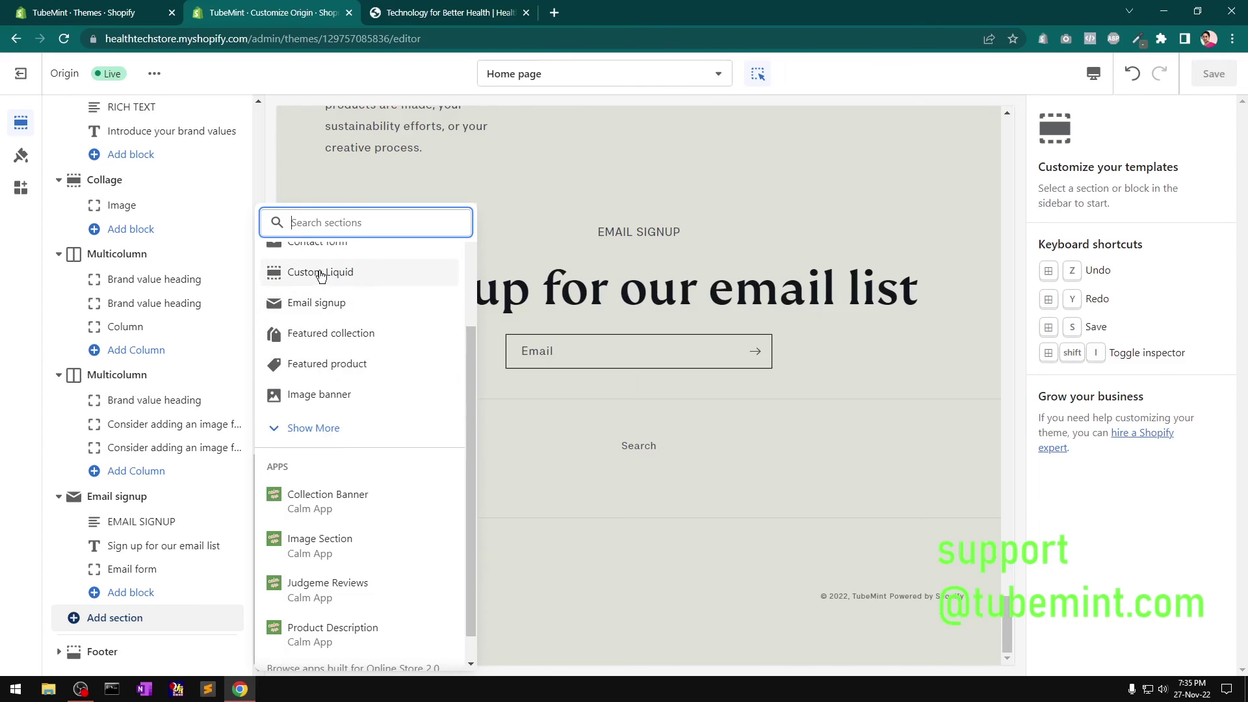
{"action": "left_click", "coordinate": [337, 430]}
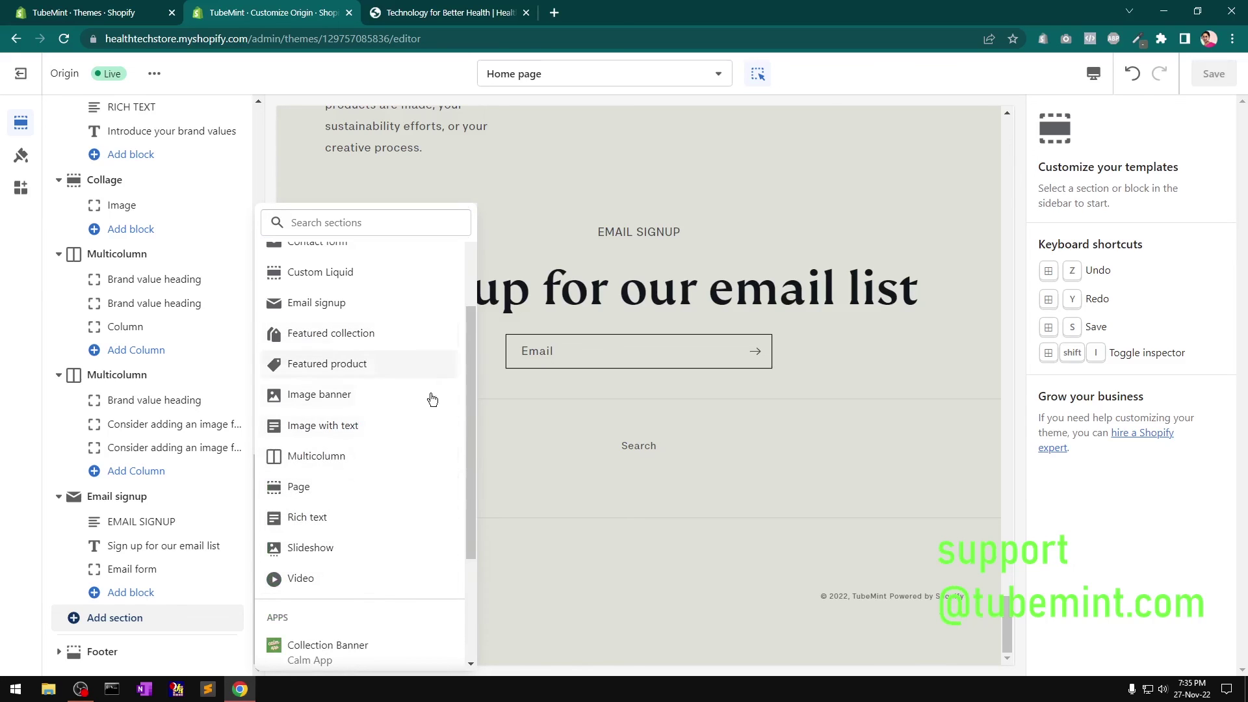
{"action": "left_click", "coordinate": [557, 504]}
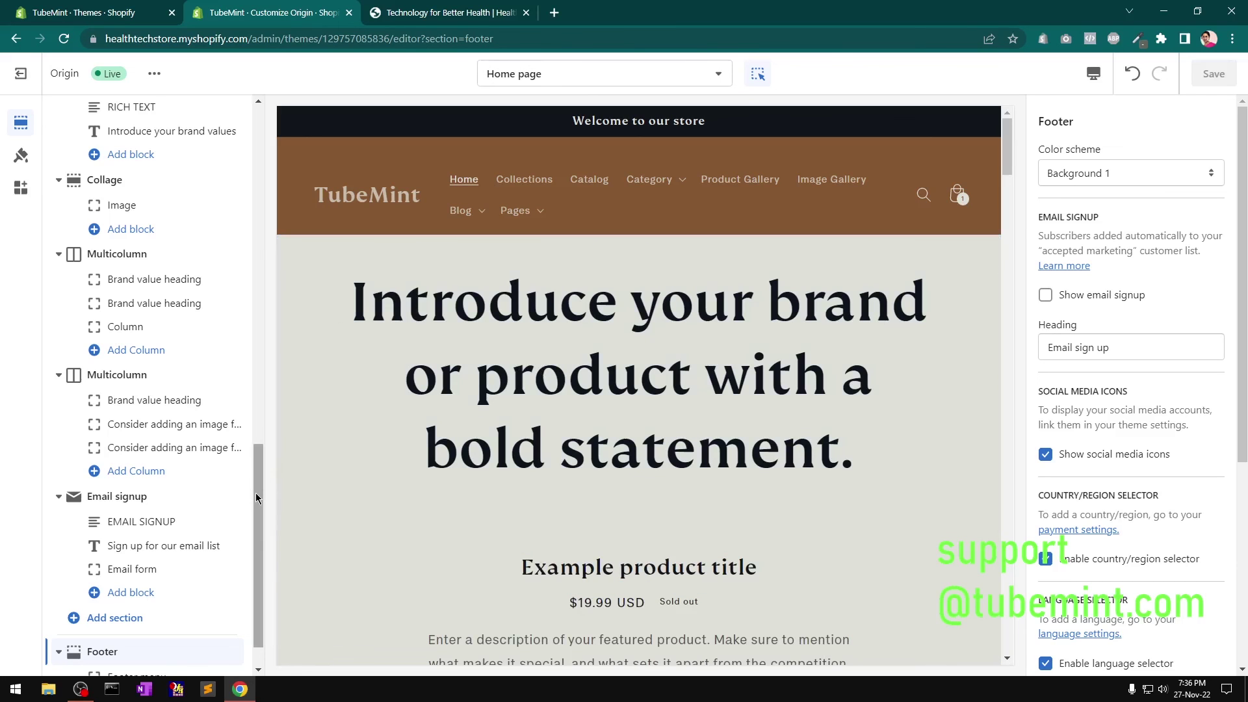
Switch to the live storefront, reload its home page and look through its sections
{"action": "scroll", "coordinate": [256, 498], "scroll_direction": "up", "scroll_amount": 7}
{"action": "left_click", "coordinate": [448, 12]}
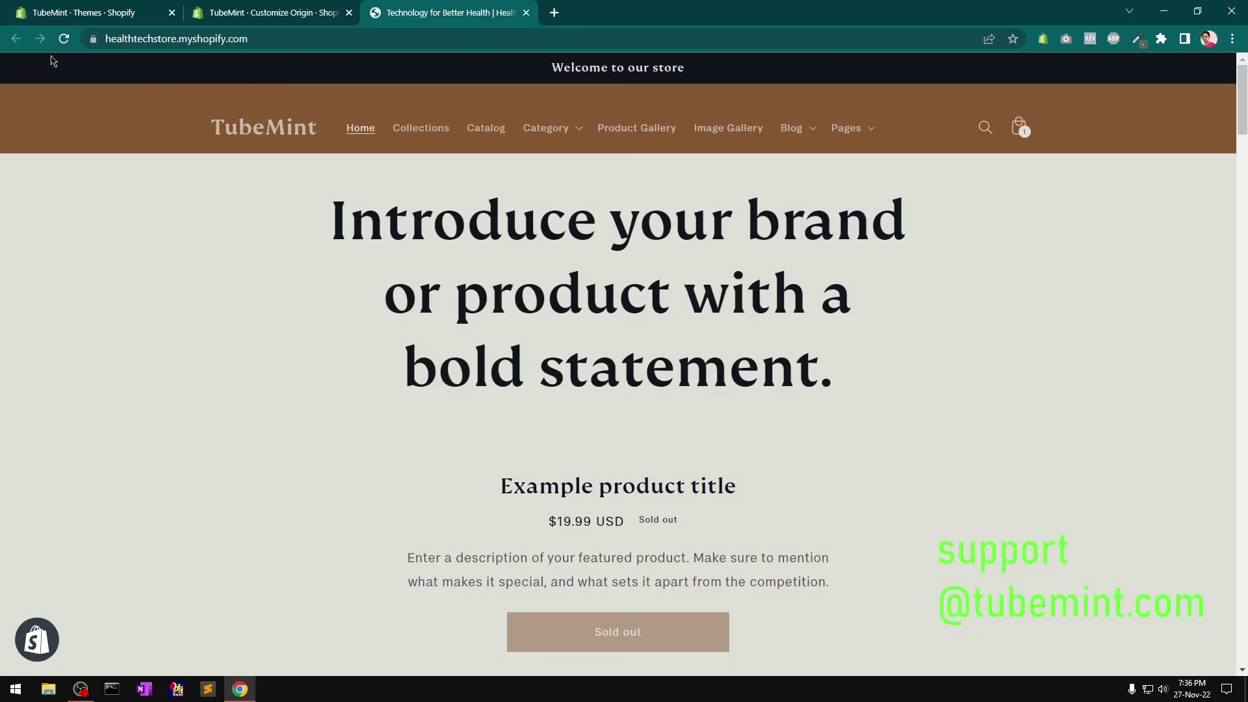
{"action": "left_click", "coordinate": [64, 39]}
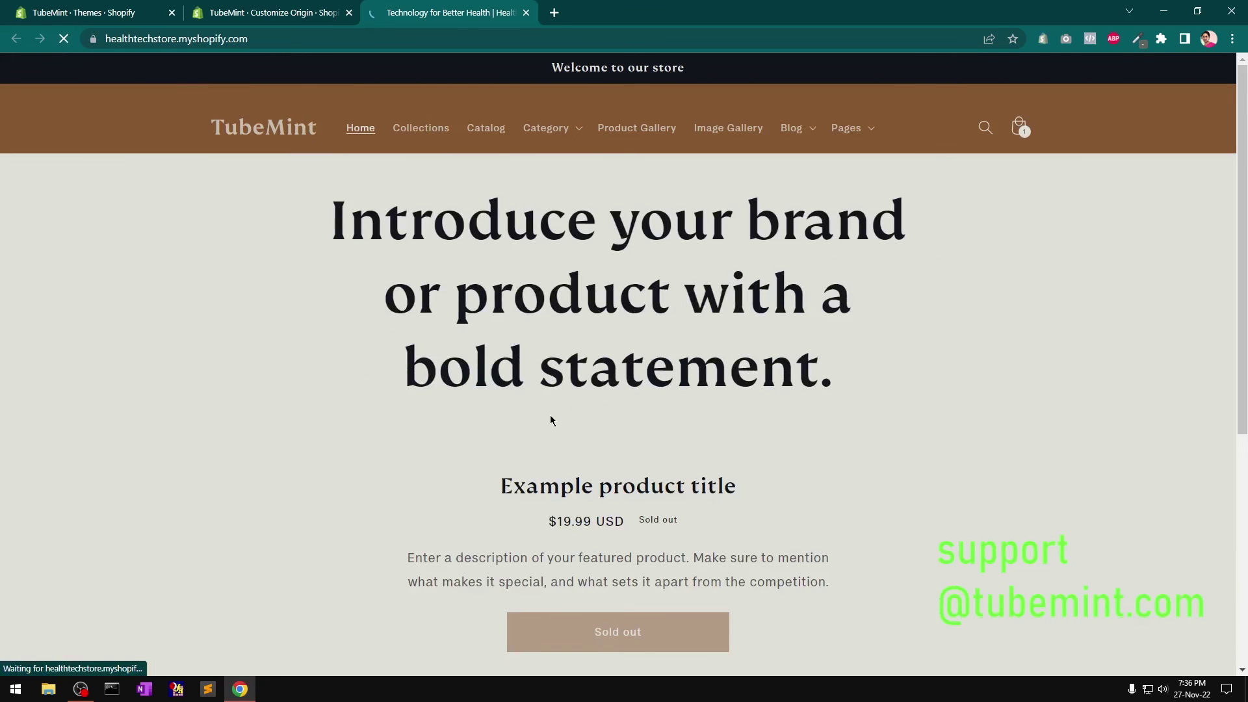
{"action": "scroll", "coordinate": [552, 420], "scroll_direction": "down", "scroll_amount": 15}
{"action": "scroll", "coordinate": [551, 420], "scroll_direction": "up", "scroll_amount": 10}
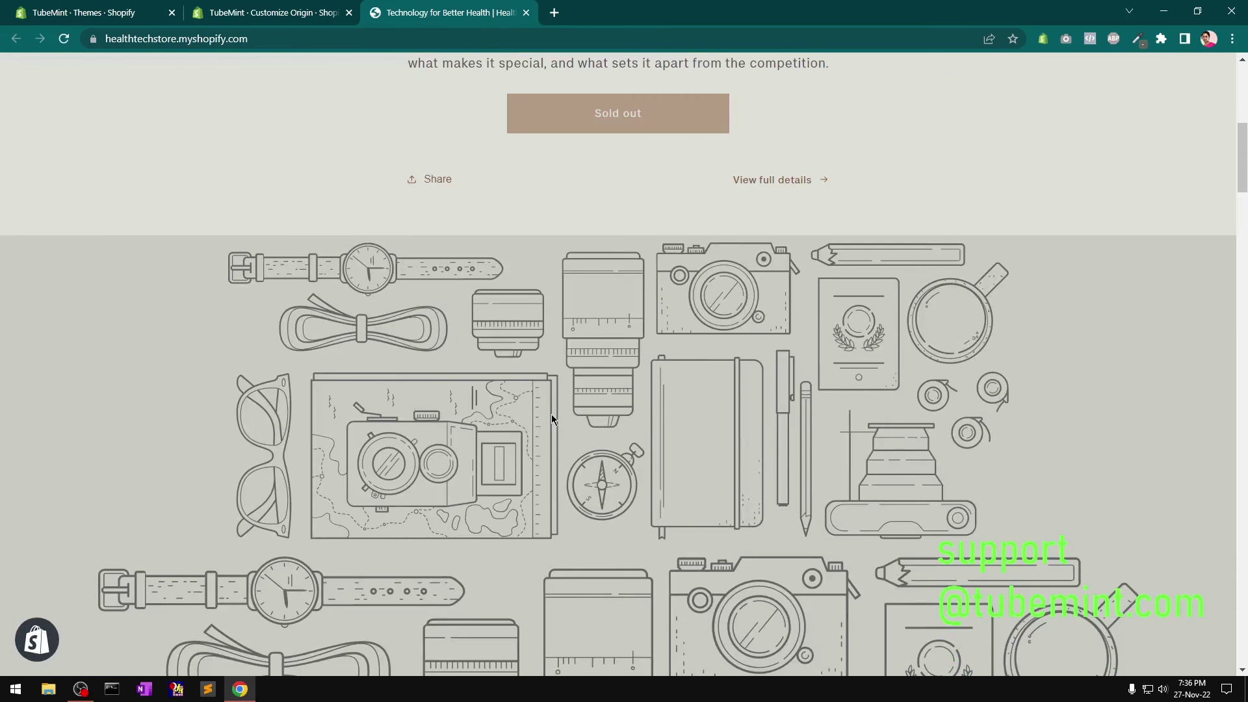
{"action": "scroll", "coordinate": [551, 419], "scroll_direction": "up", "scroll_amount": 8}
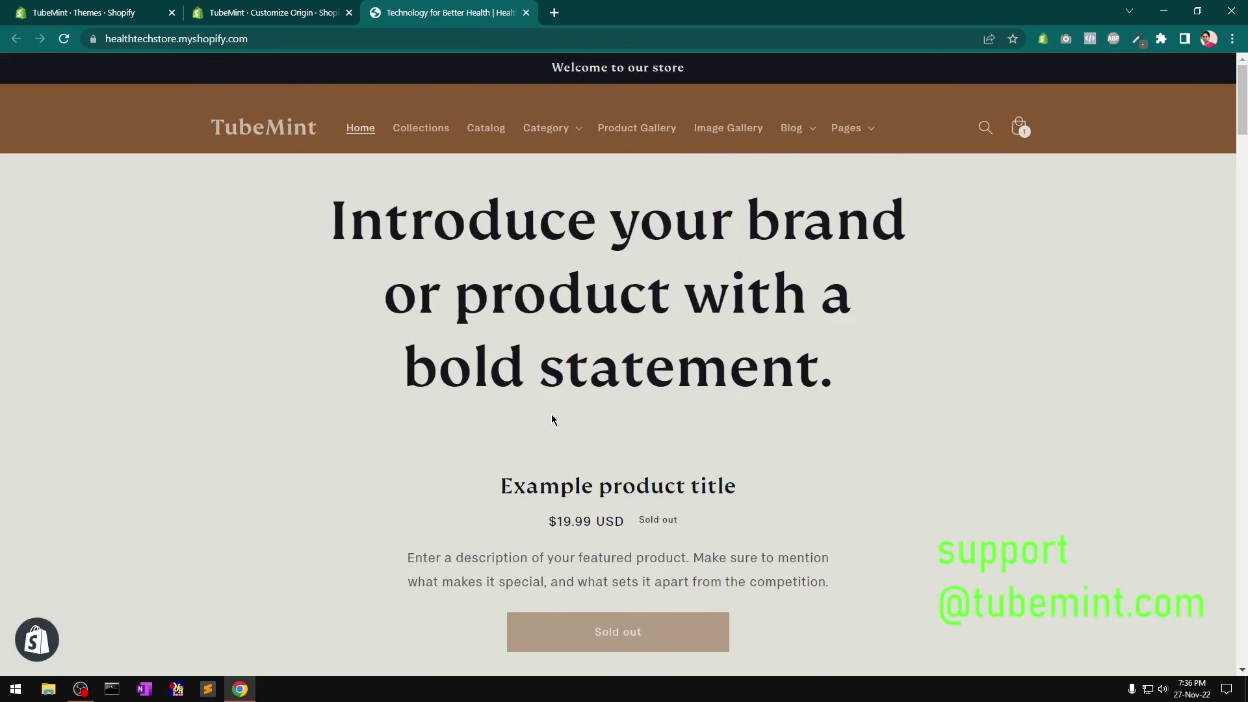